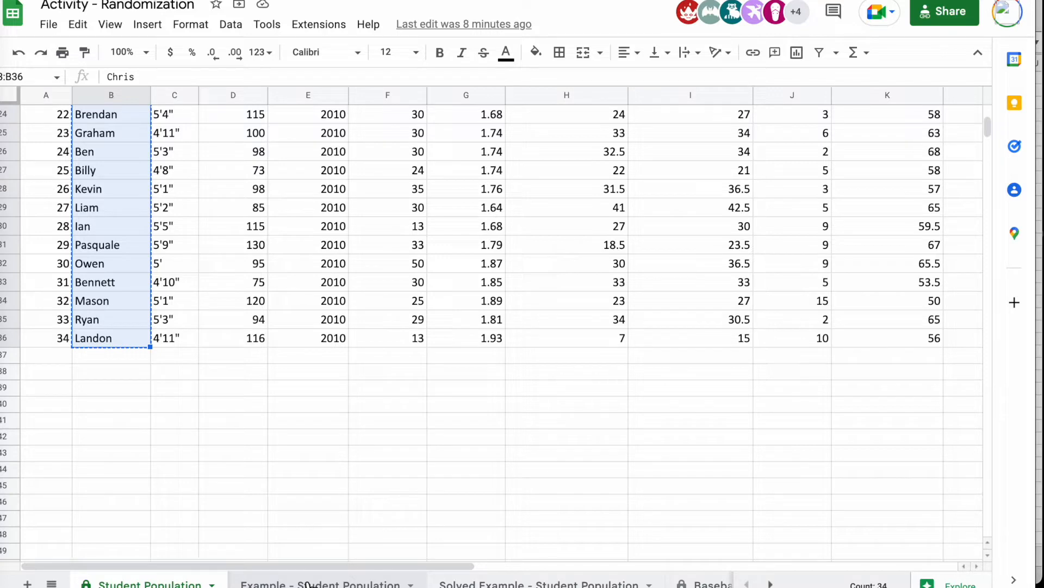
# Paste the copied student names into E7 under Sorted Names on the Example - Student Population sheet
pyautogui.click(309, 583)
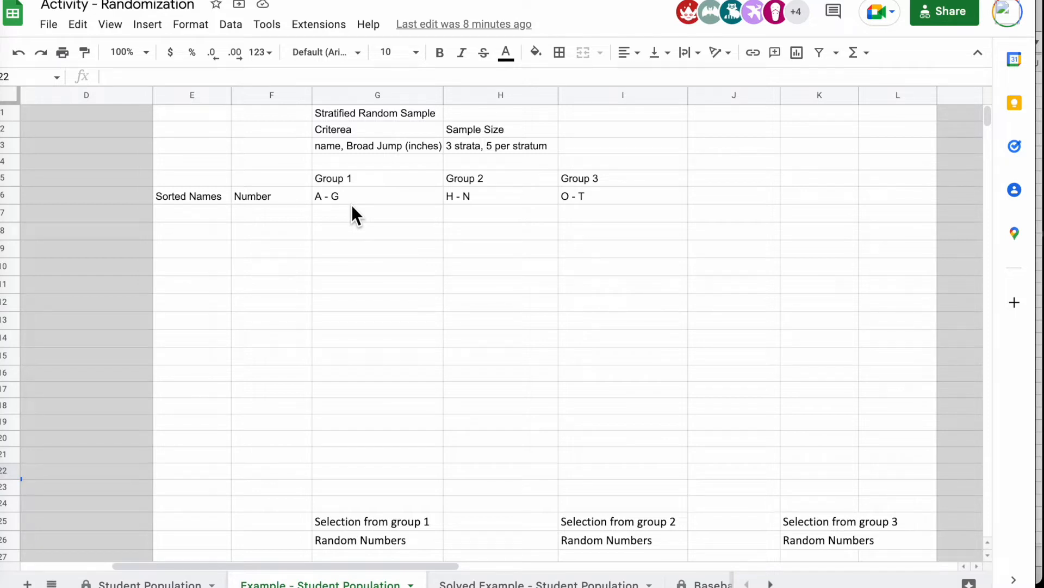
pyautogui.click(186, 212)
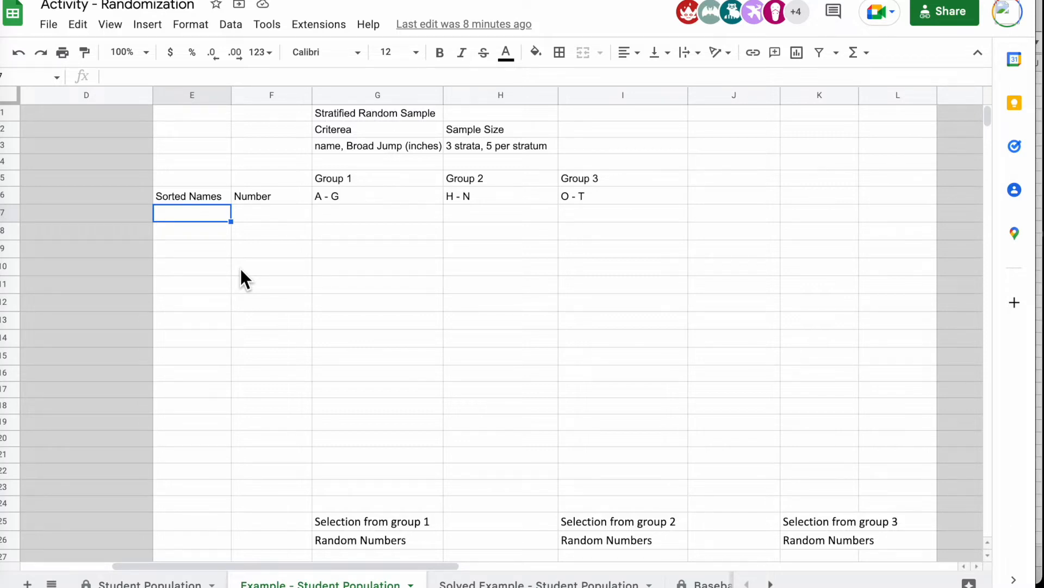
pyautogui.hotkey('ctrl', 'v')
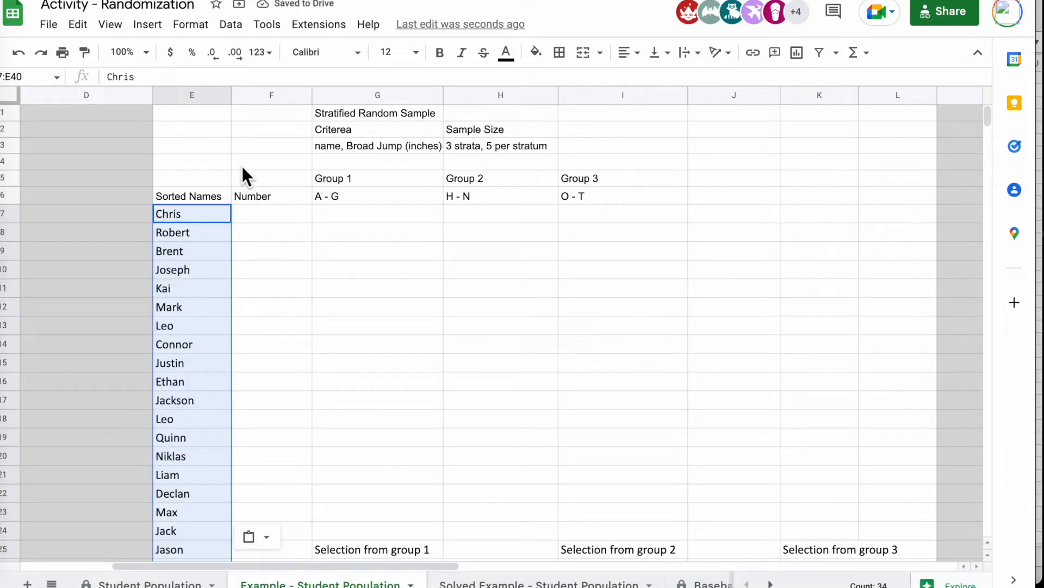
# Sort the pasted names range E7:E40 by column E from A to Z
pyautogui.click(227, 27)
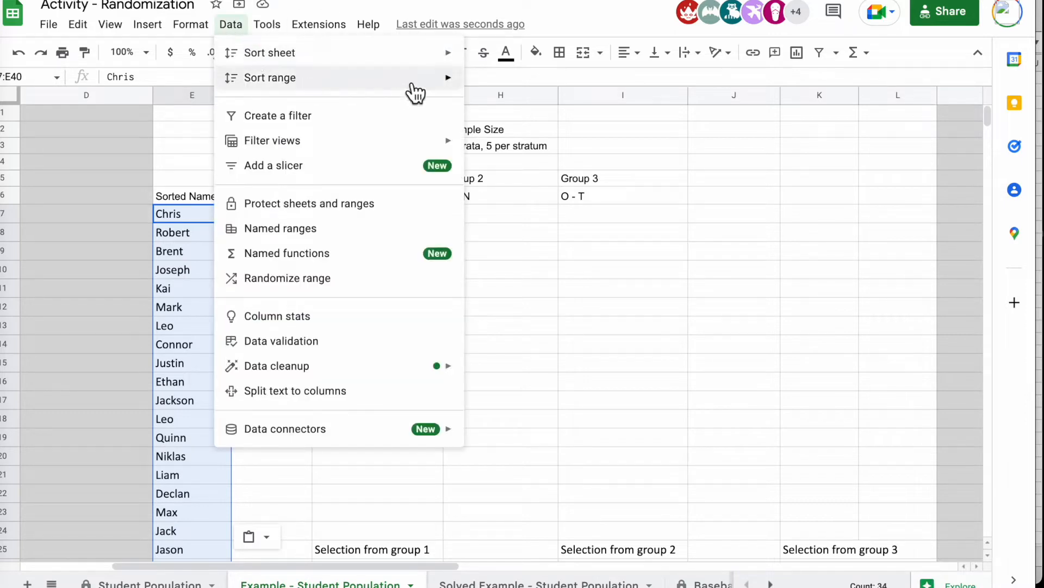
pyautogui.moveTo(436, 86)
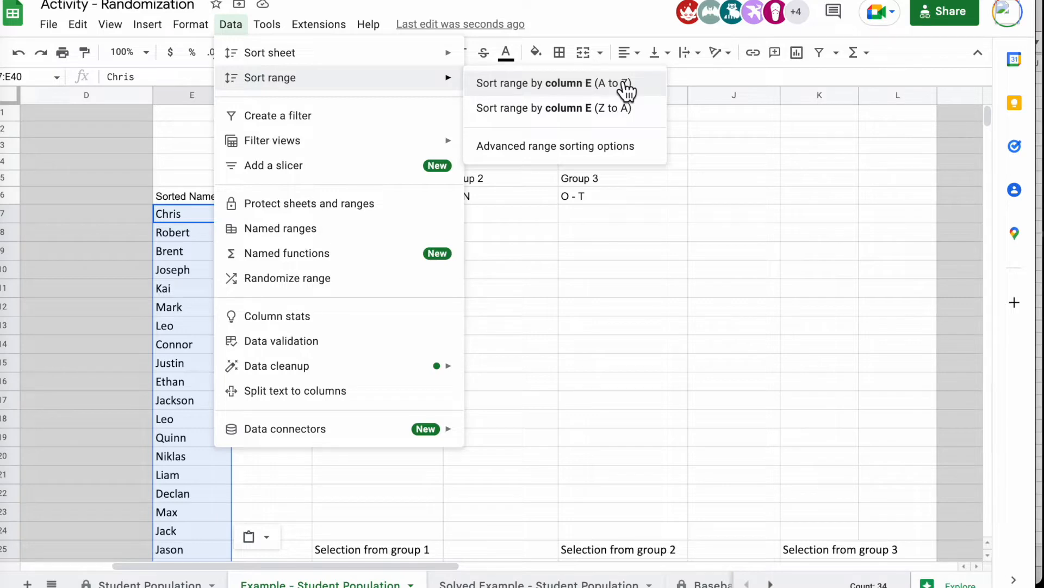
pyautogui.click(596, 86)
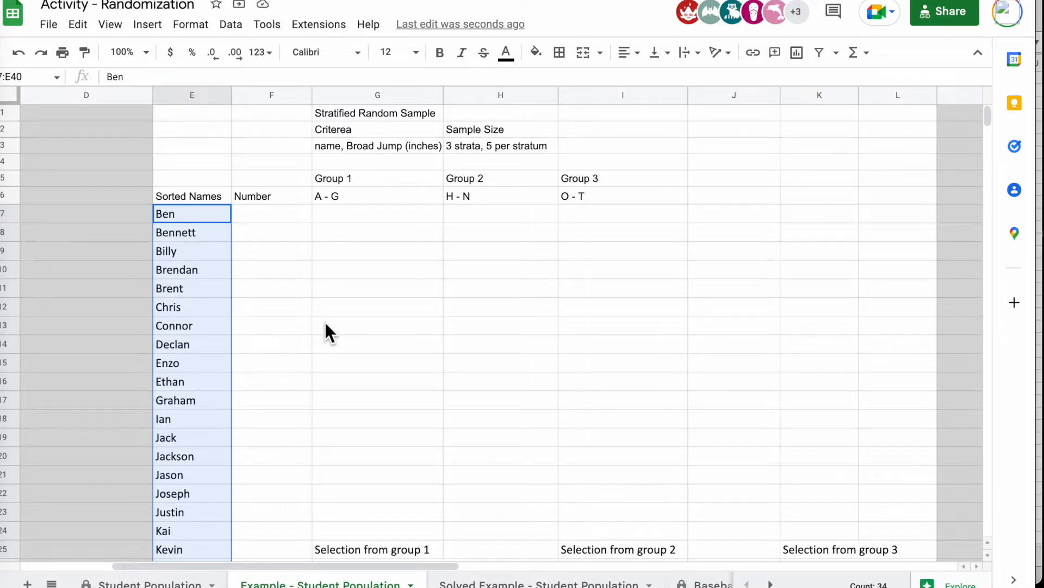
# Copy the A - G names from E7:E17 into the Group 1 column starting at G7
pyautogui.click(227, 236)
pyautogui.moveTo(183, 213); pyautogui.dragTo(191, 395)
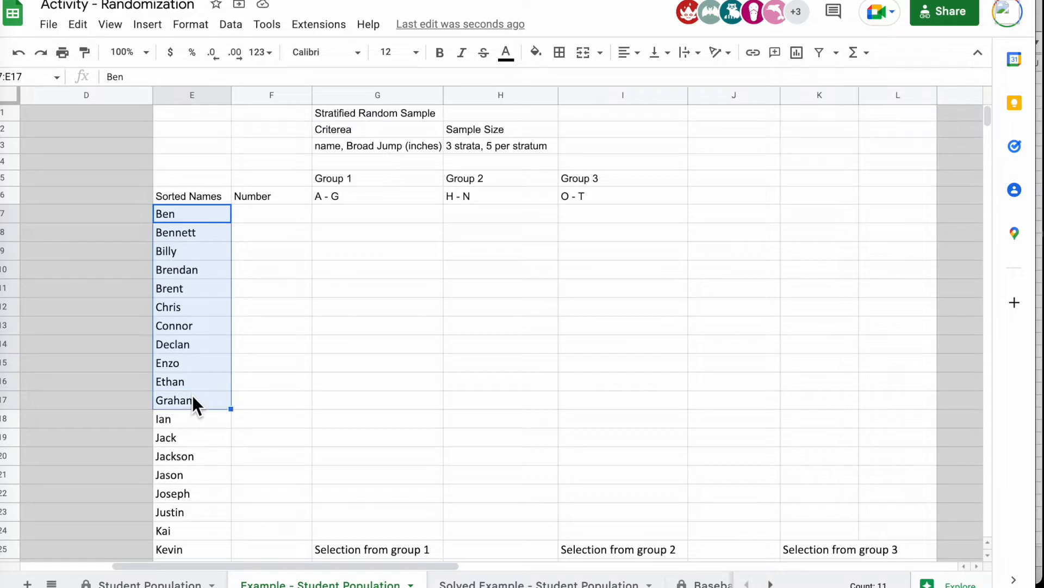
pyautogui.hotkey('ctrl', 'c')
pyautogui.click(367, 211)
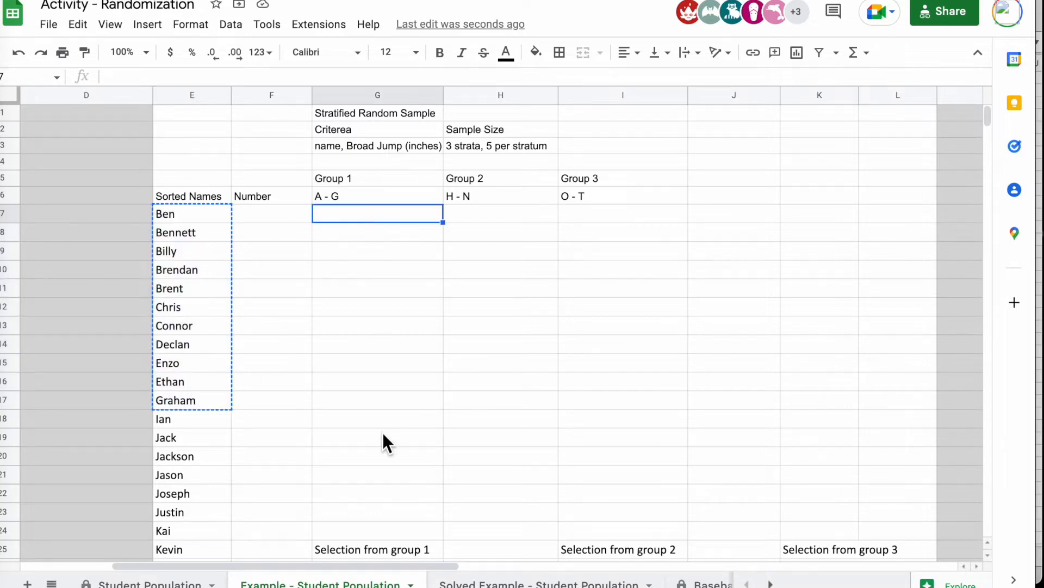
pyautogui.hotkey('ctrl', 'v')
# Copy the H - N names from E18:E34 into the Group 2 column starting at H7
pyautogui.moveTo(178, 415)
pyautogui.mouseDown()
pyautogui.moveTo(188, 561)
pyautogui.moveTo(196, 358)
pyautogui.moveTo(194, 409)
pyautogui.mouseUp()
pyautogui.hotkey('ctrl', 'c')
pyautogui.scroll(5, 452, 354)
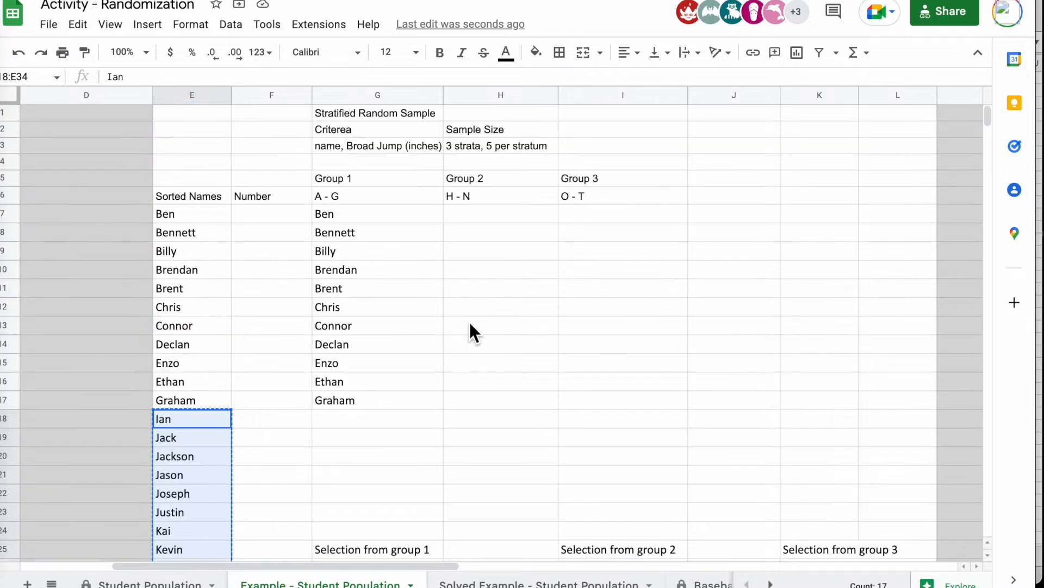
pyautogui.click(484, 202)
pyautogui.click(478, 216)
pyautogui.hotkey('ctrl', 'v')
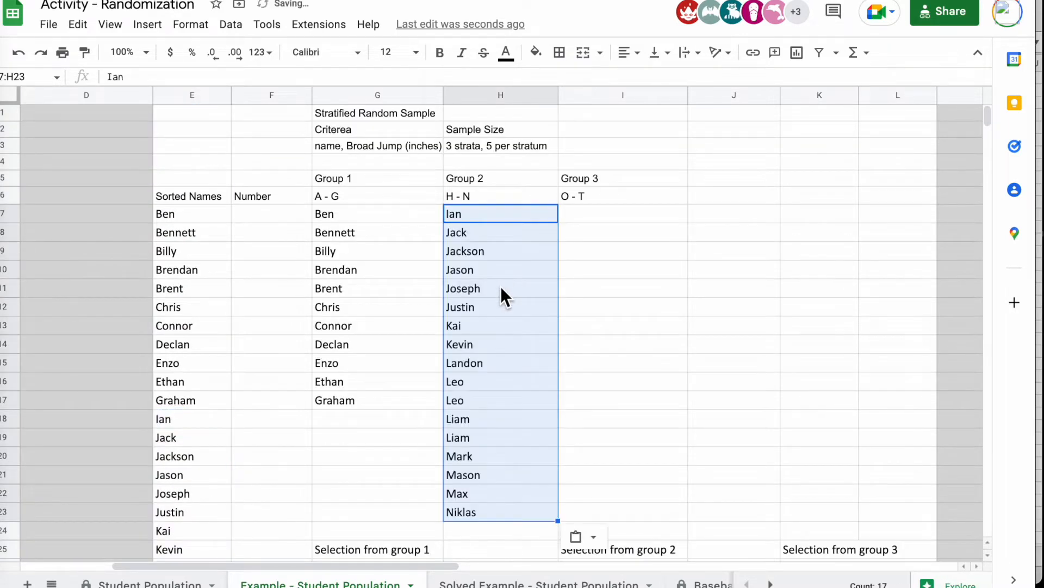
pyautogui.scroll(-5, 500, 286)
pyautogui.scroll(-1, 429, 342)
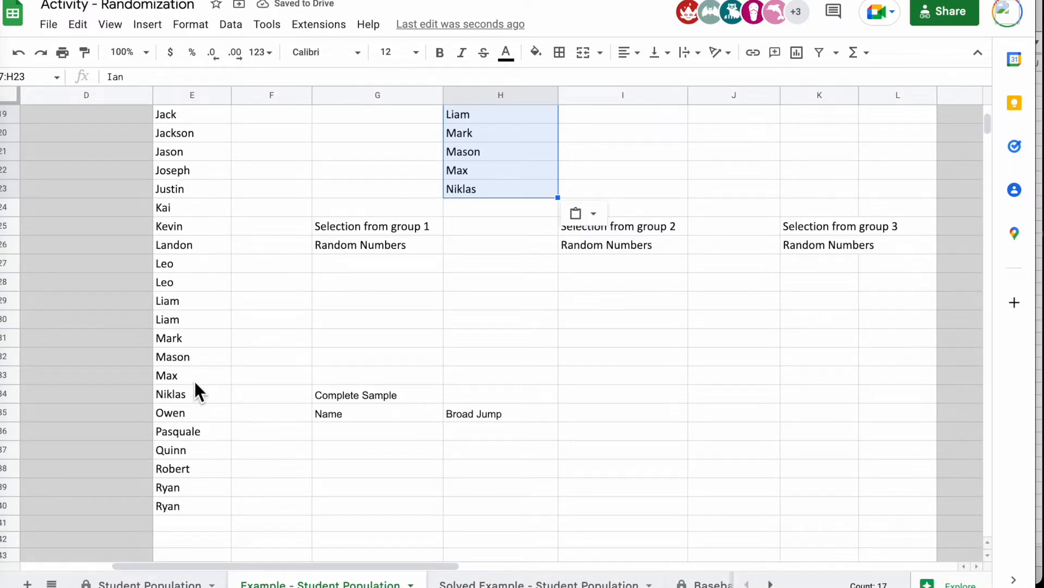
pyautogui.scroll(6, 194, 380)
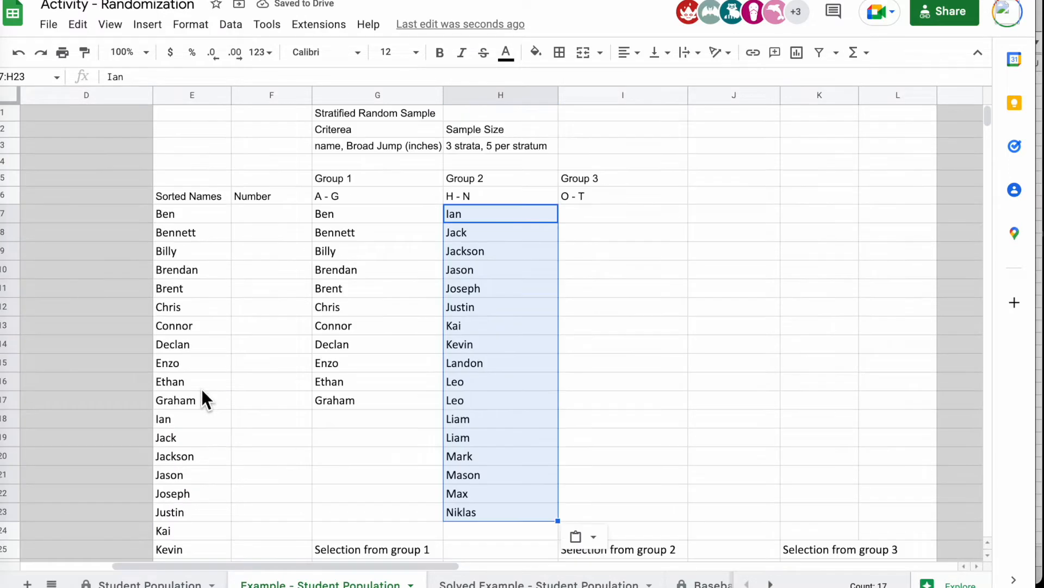
pyautogui.click(231, 25)
pyautogui.moveTo(294, 79)
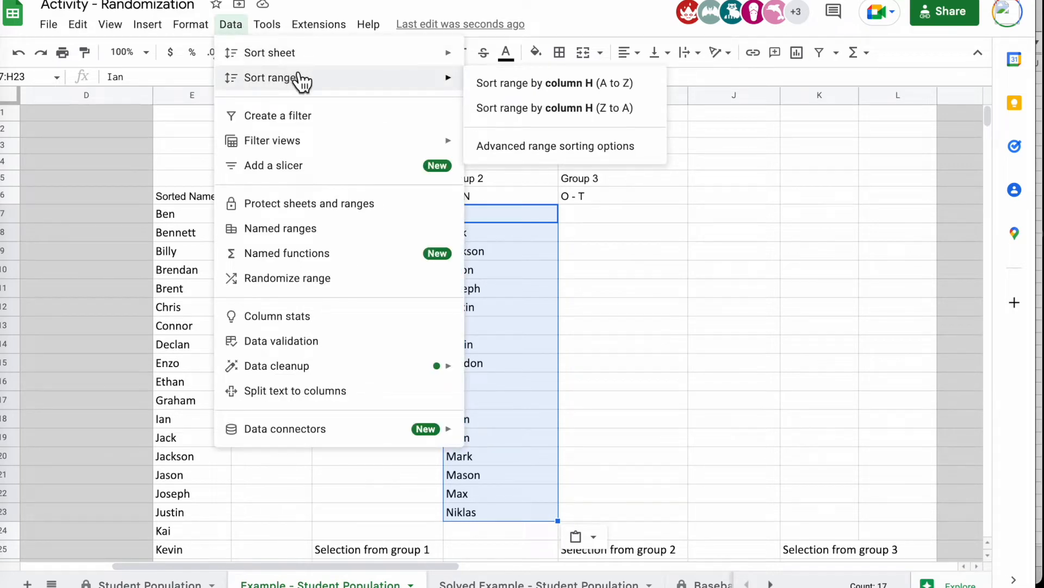
pyautogui.click(634, 291)
# Copy the O - T names from E35:E40 into the Group 3 column starting at I7
pyautogui.scroll(-7, 217, 299)
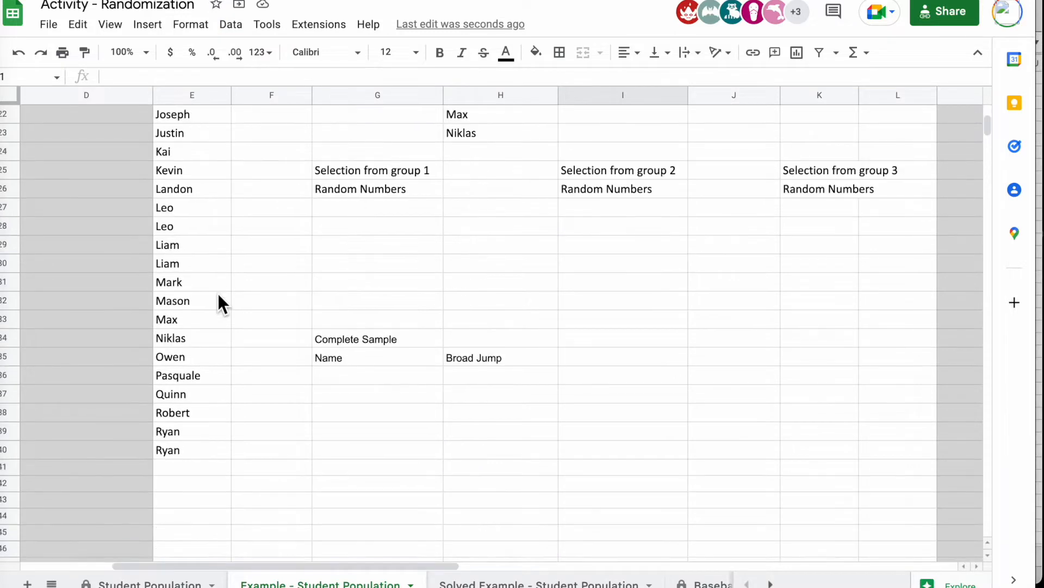
pyautogui.moveTo(184, 356); pyautogui.dragTo(184, 450)
pyautogui.hotkey('ctrl', 'c')
pyautogui.scroll(7, 457, 441)
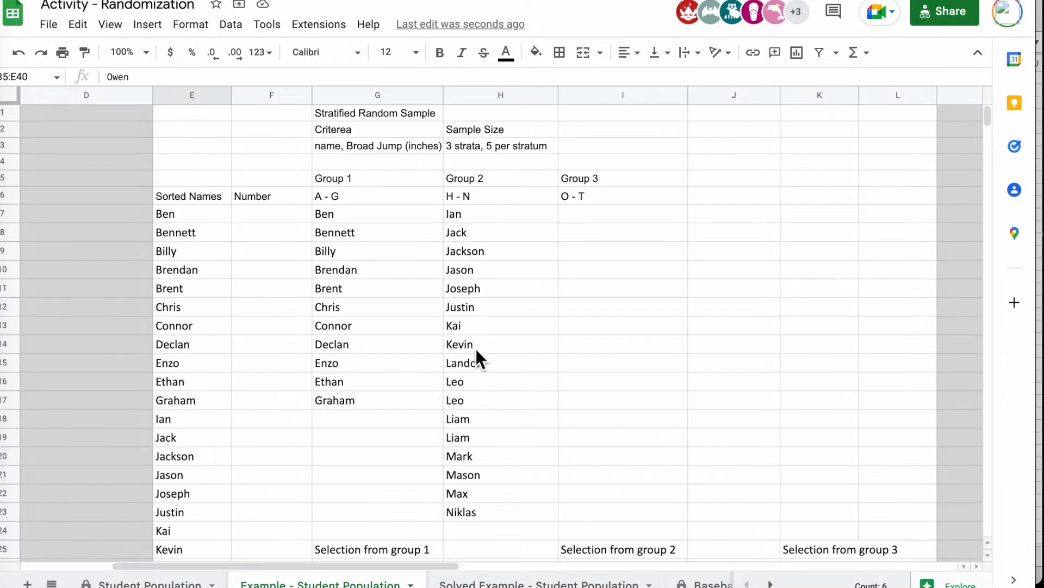
pyautogui.click(592, 214)
pyautogui.hotkey('ctrl', 'v')
pyautogui.click(789, 289)
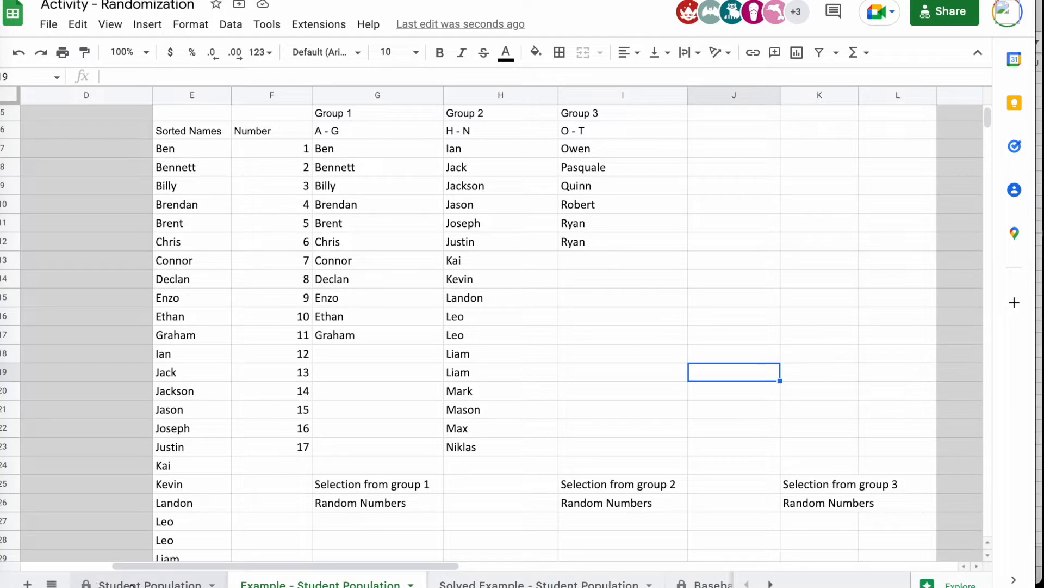
pyautogui.moveTo(183, 144); pyautogui.dragTo(191, 486)
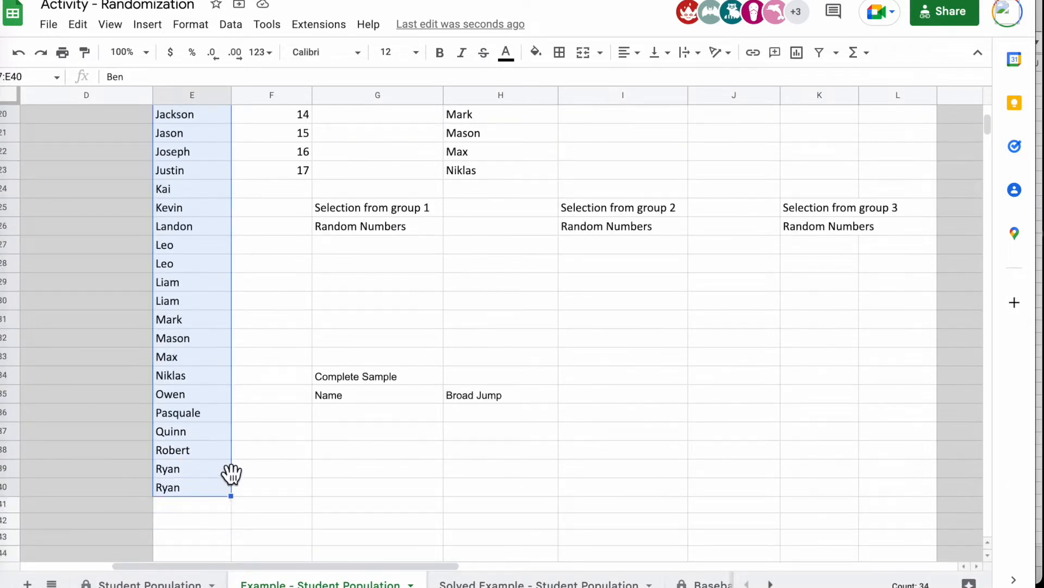
pyautogui.scroll(6, 188, 193)
pyautogui.click(231, 24)
pyautogui.moveTo(268, 80)
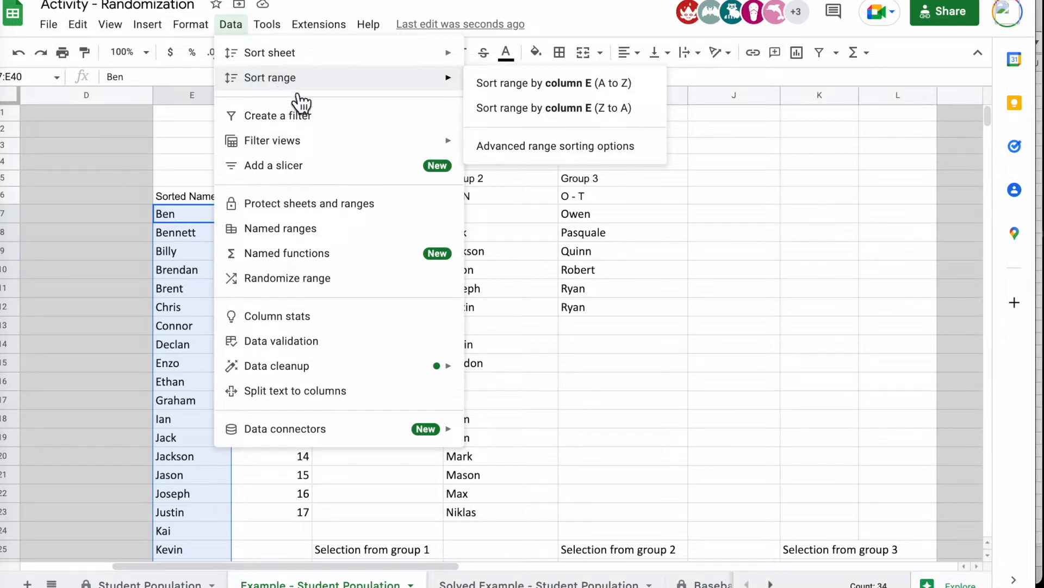
pyautogui.scroll(-7, 194, 207)
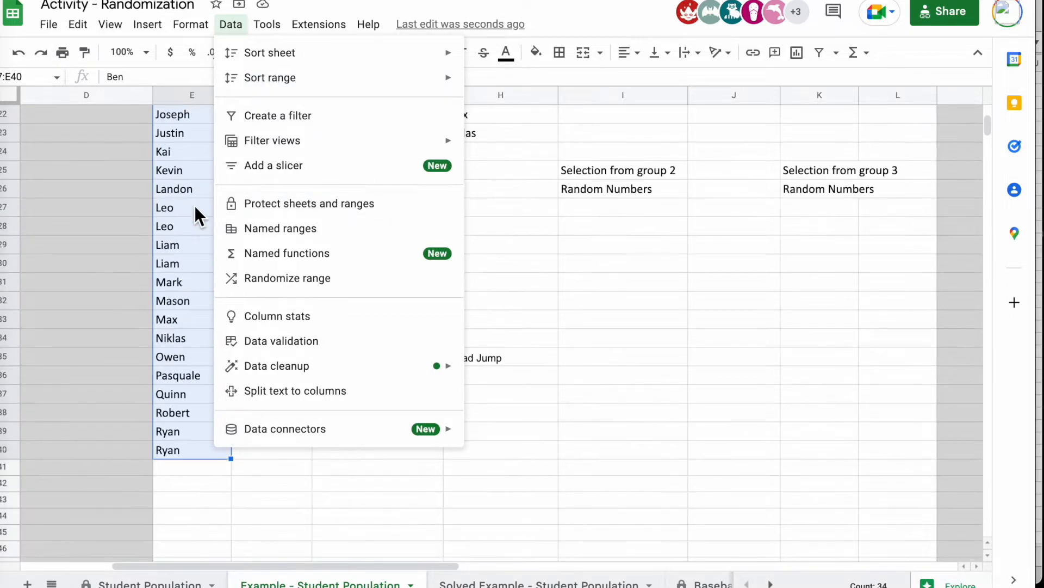
pyautogui.scroll(4, 197, 206)
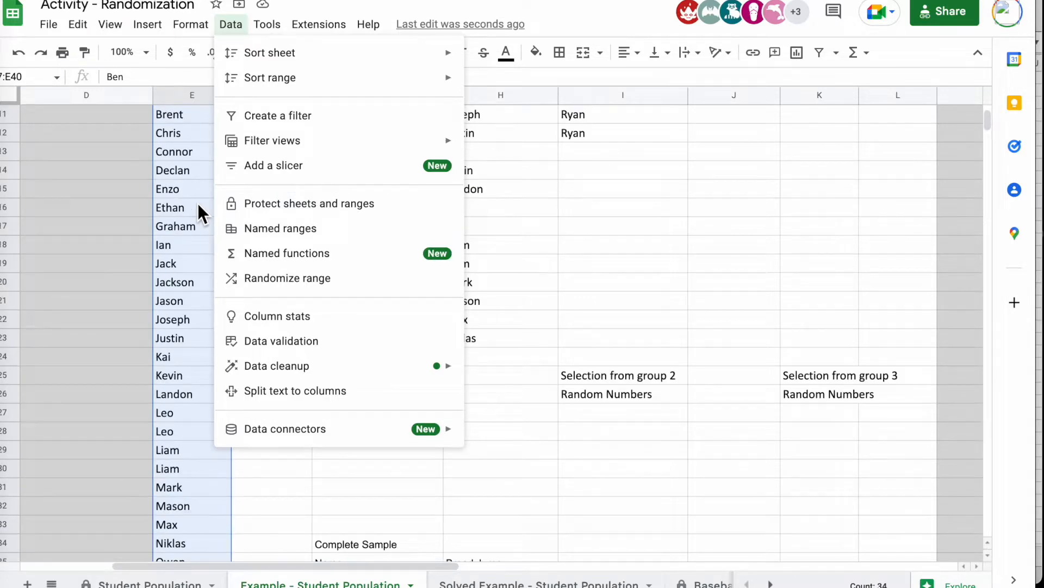
pyautogui.scroll(-4, 198, 206)
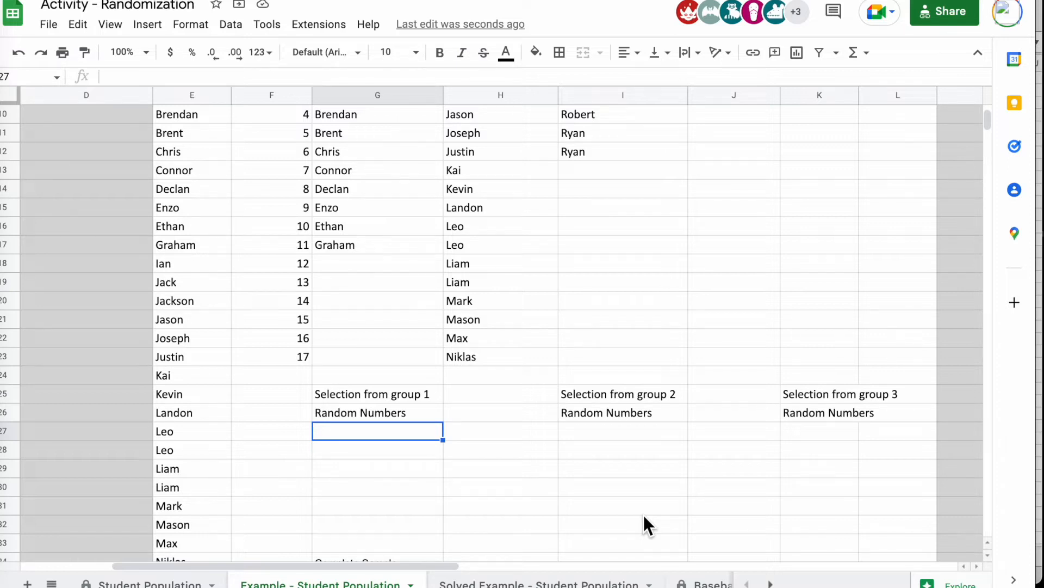
# Enter =randbetween(1,11) in G27 for the group 1 selection and fill it down to G31
pyautogui.write('=')
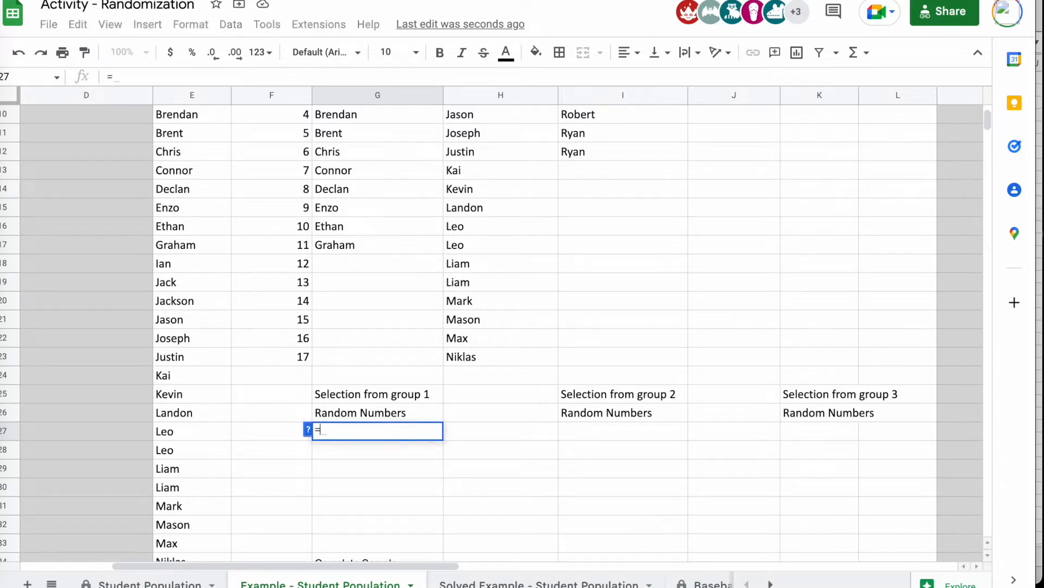
pyautogui.write('randbet')
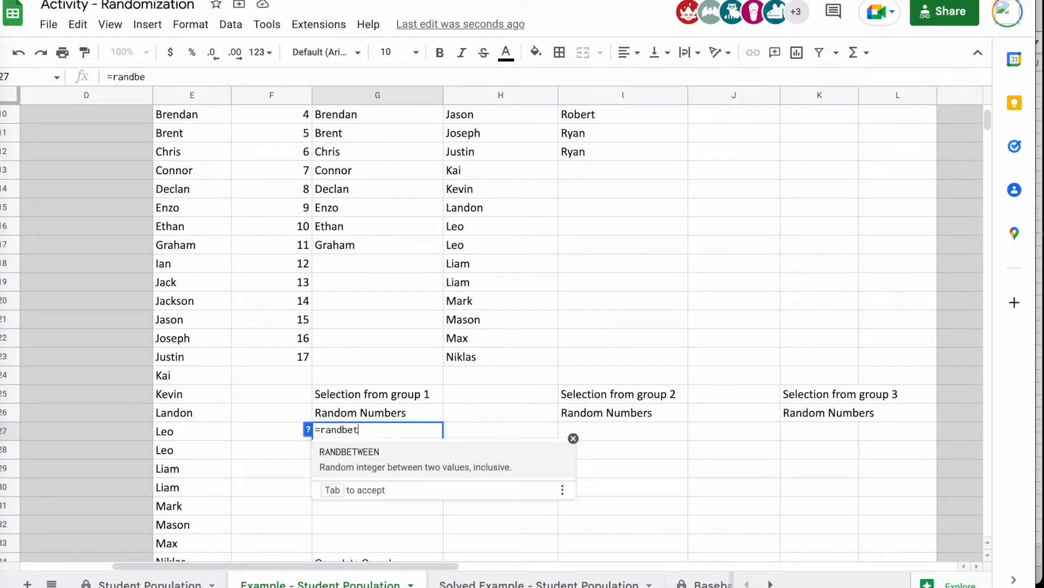
pyautogui.write('ween(1,17')
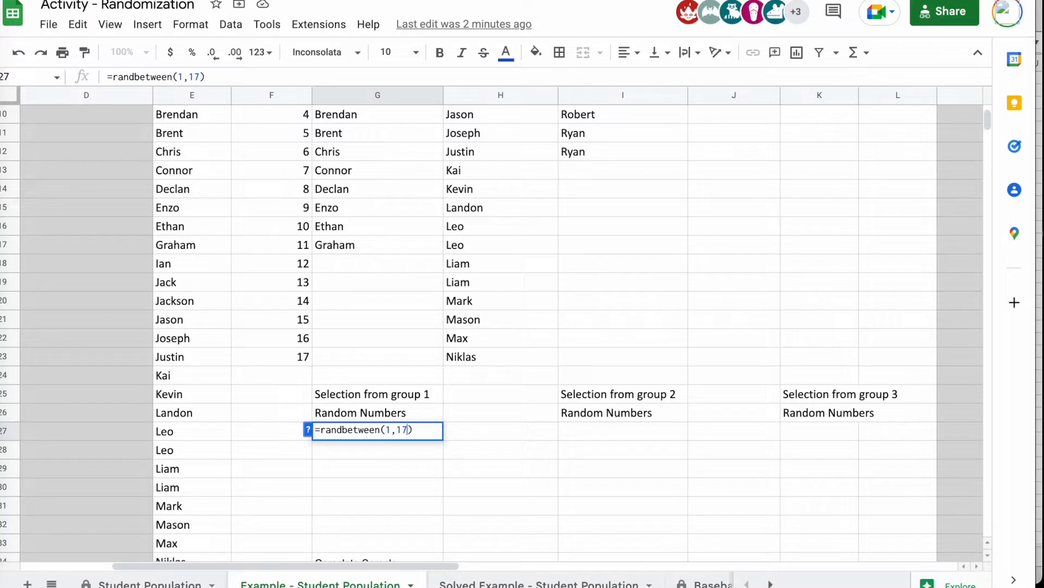
pyautogui.press('BackSpace')
pyautogui.write('1)')
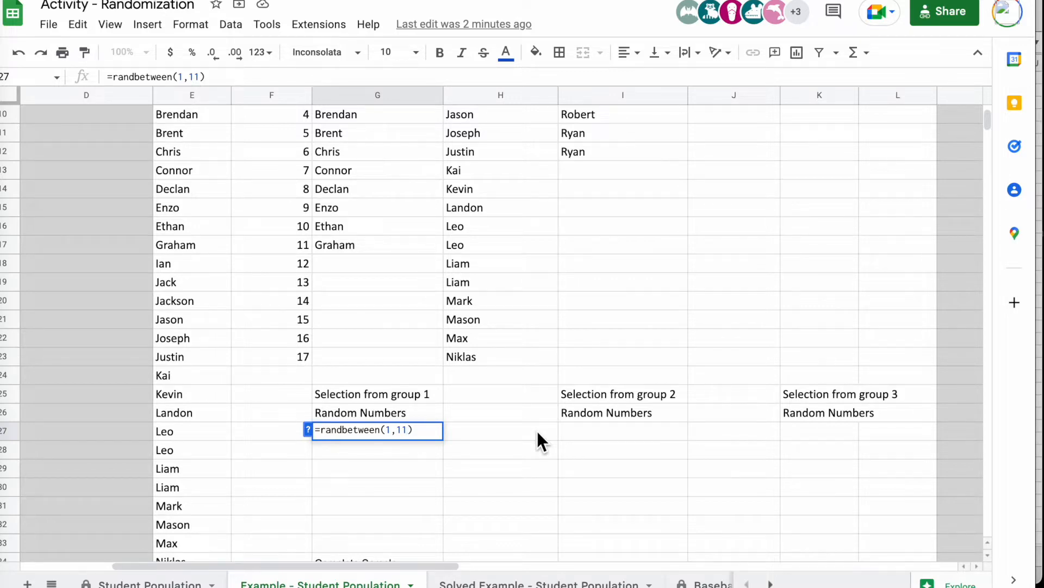
pyautogui.press('Return')
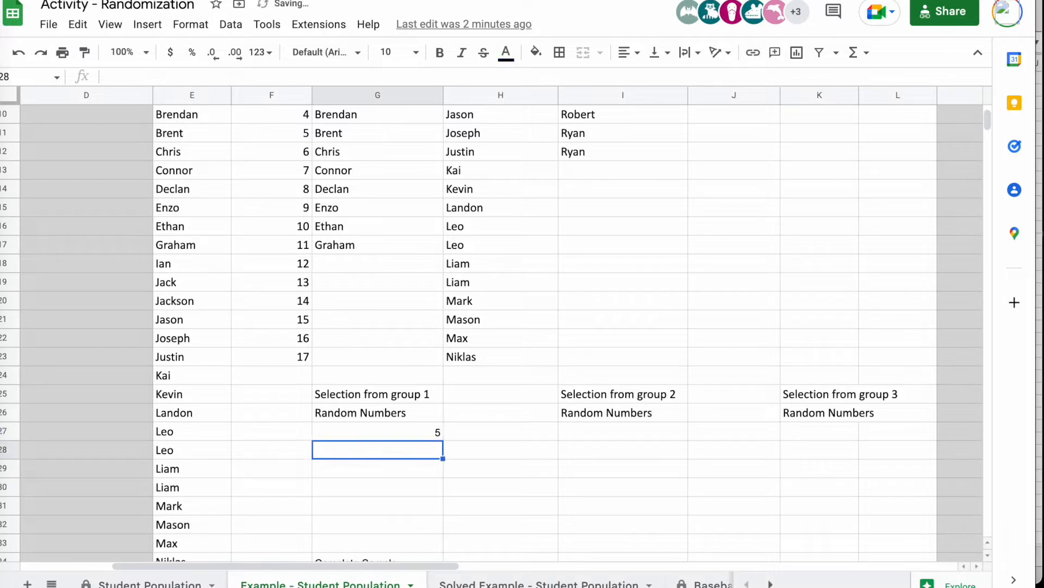
pyautogui.click(418, 429)
pyautogui.moveTo(443, 439); pyautogui.dragTo(440, 510)
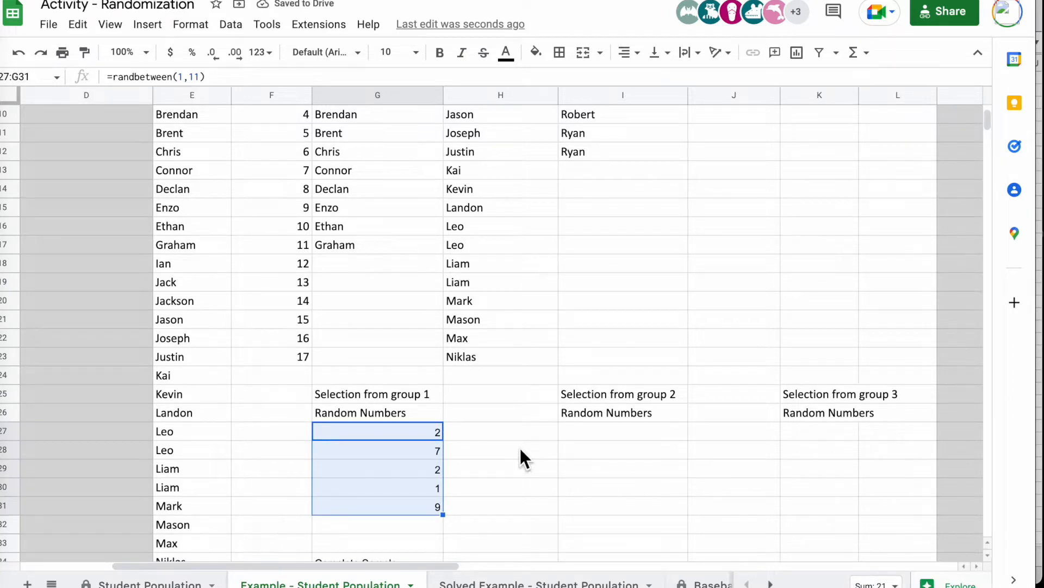
pyautogui.scroll(1, 520, 457)
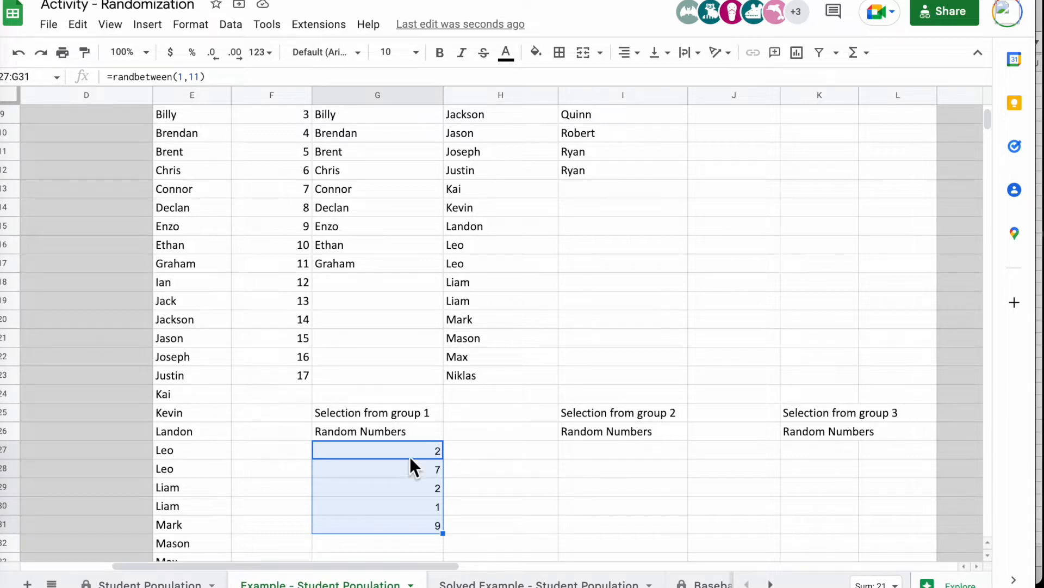
pyautogui.click(619, 451)
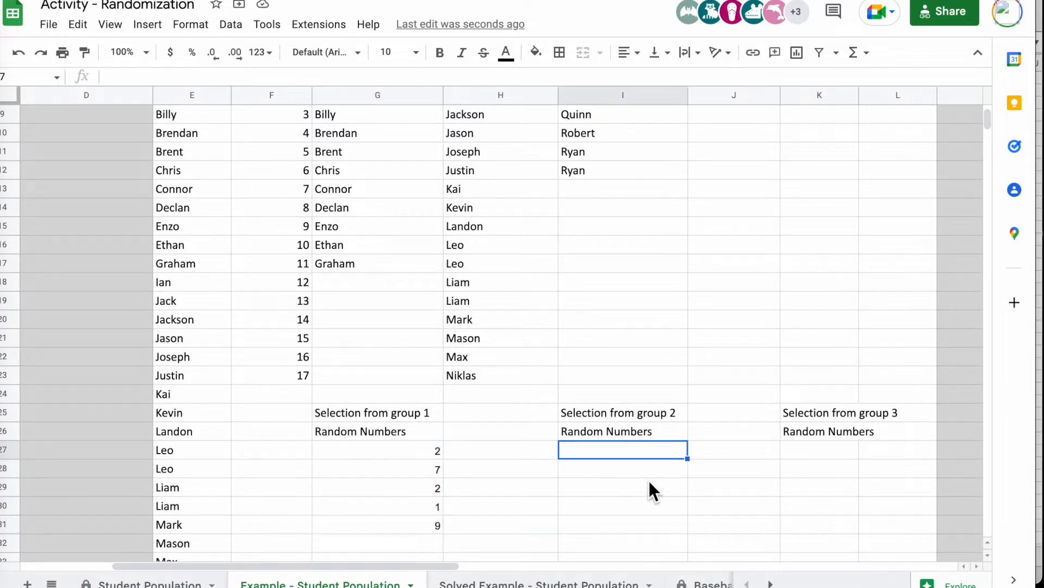
pyautogui.hotkey('ctrl', 'v')
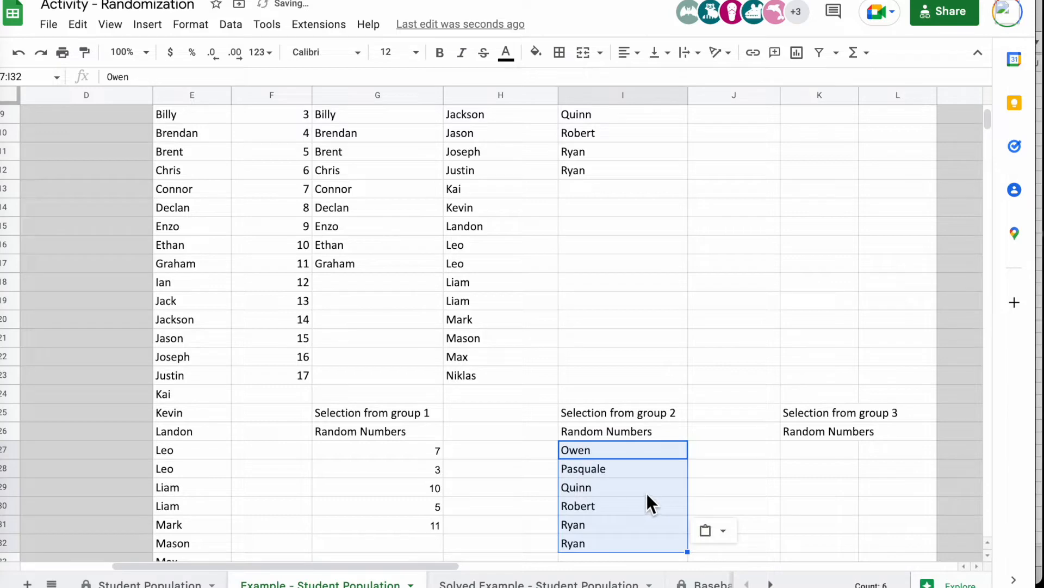
pyautogui.hotkey('ctrl', 'z')
# Copy the random number formula from G27 into I27 under Selection from group 2
pyautogui.click(418, 453)
pyautogui.hotkey('ctrl', 'c')
pyautogui.click(593, 449)
pyautogui.hotkey('ctrl', 'v')
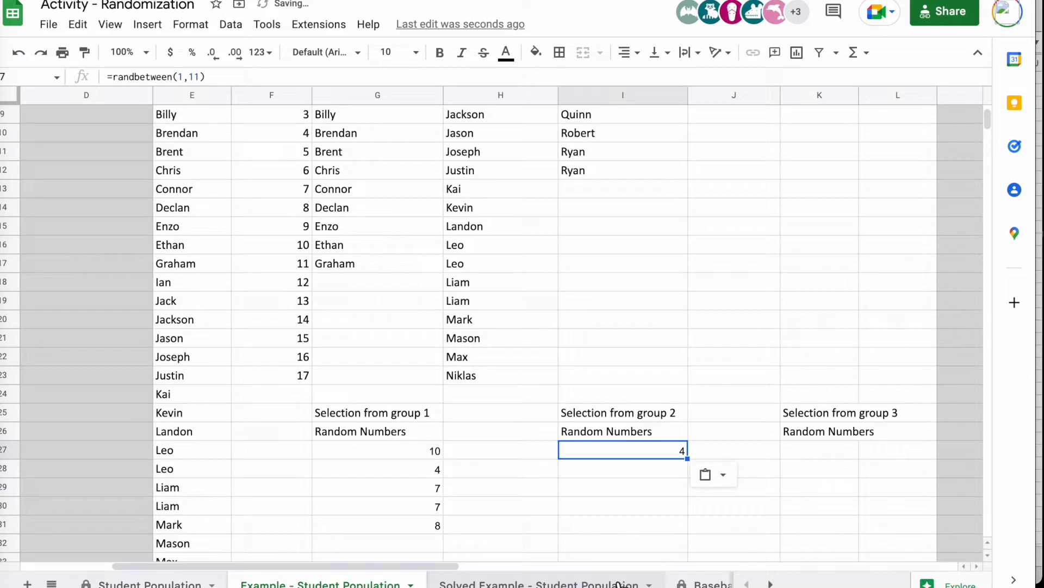
# Change the formula in I27 to =randbetween(1,17) and fill it down to I31
pyautogui.click(199, 76)
pyautogui.press('BackSpace')
pyautogui.write('7')
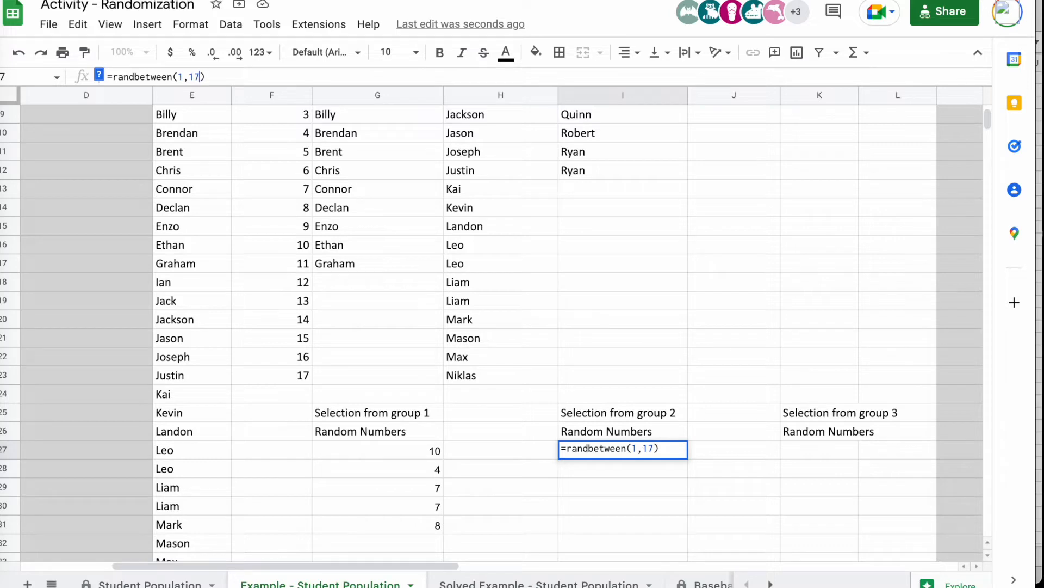
pyautogui.press('Return')
pyautogui.click(642, 447)
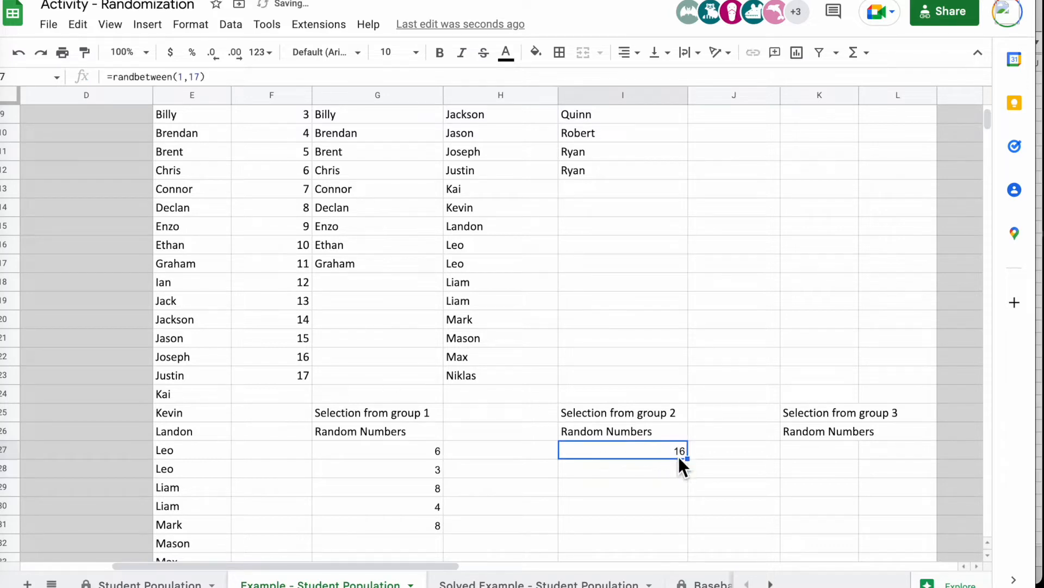
pyautogui.moveTo(687, 458); pyautogui.dragTo(685, 531)
# Paste the random number formula into K27 under Selection from group 3 and change it to =randbetween(1,6)
pyautogui.click(827, 431)
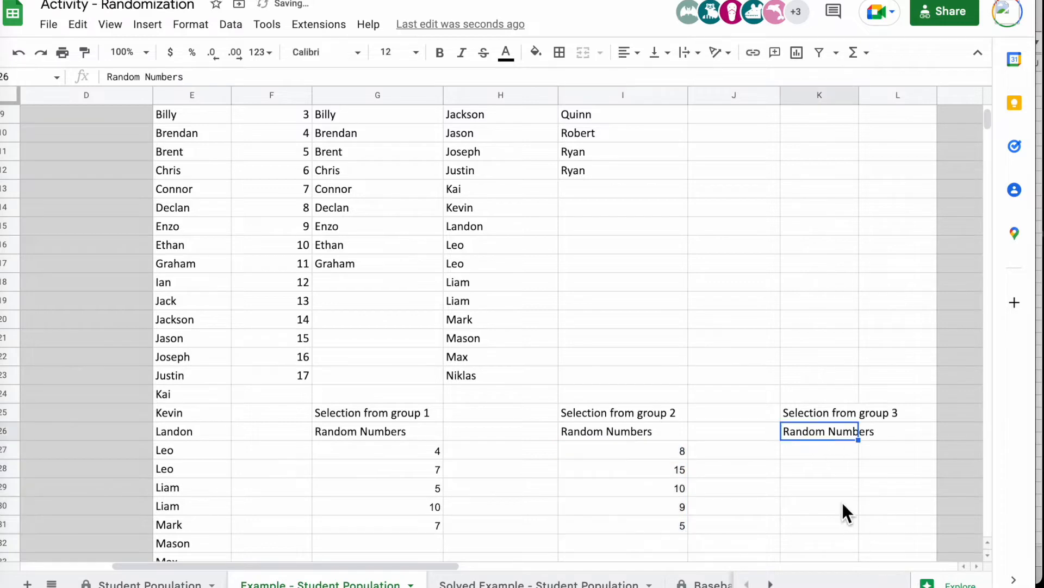
pyautogui.click(820, 451)
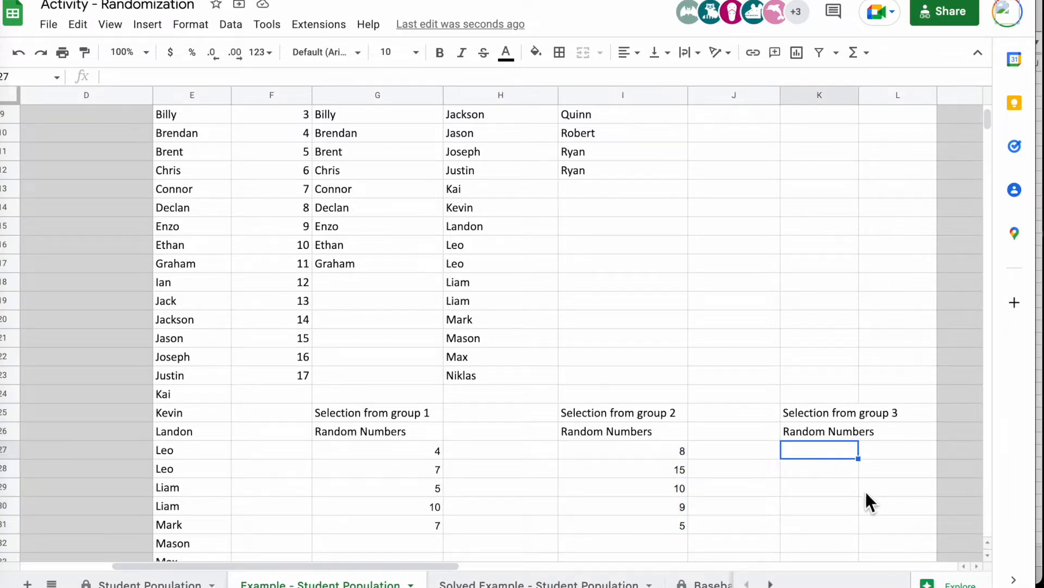
pyautogui.hotkey('ctrl', 'v')
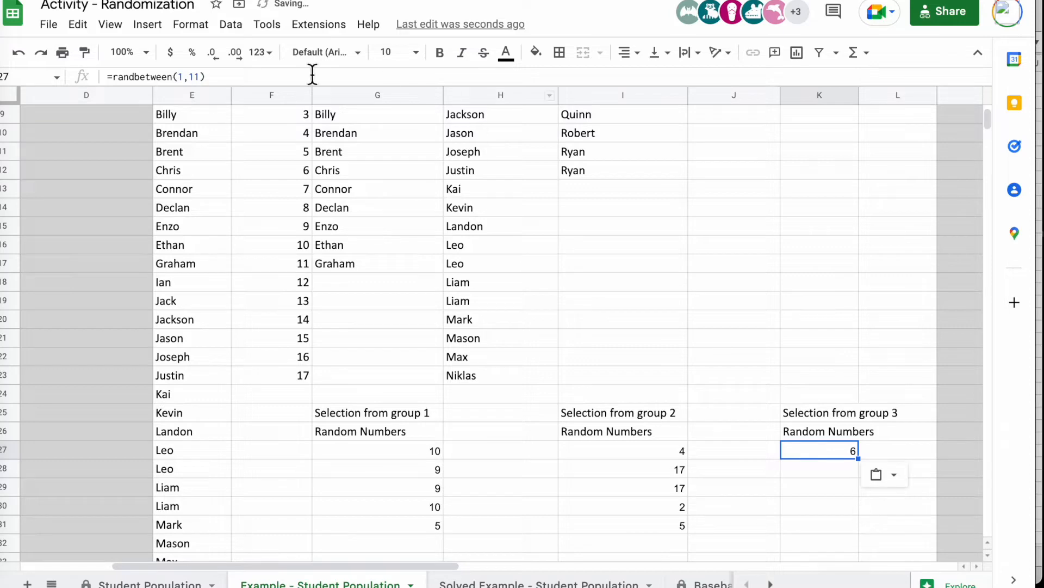
pyautogui.click(202, 77)
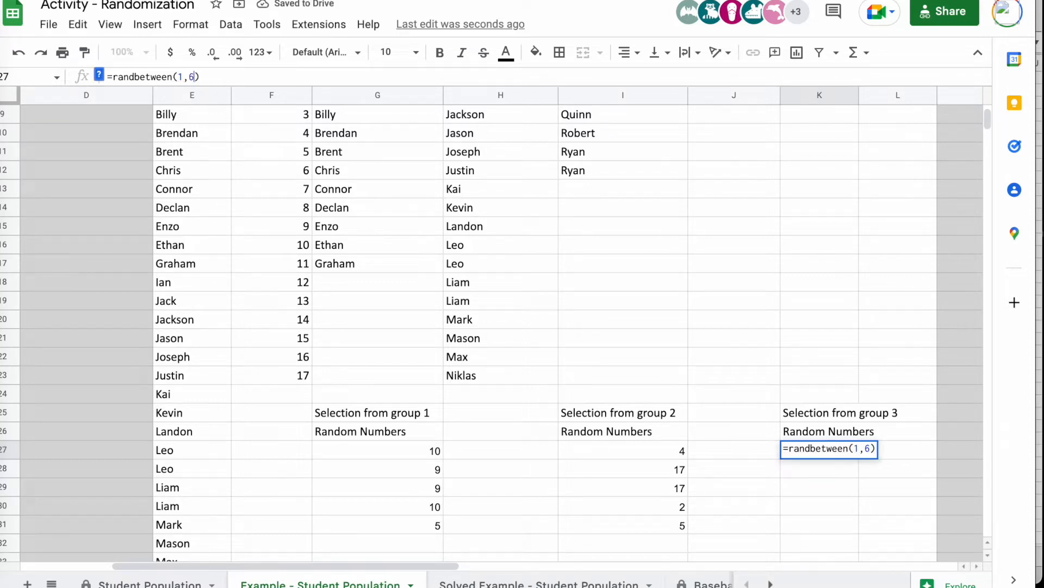
pyautogui.press('Return')
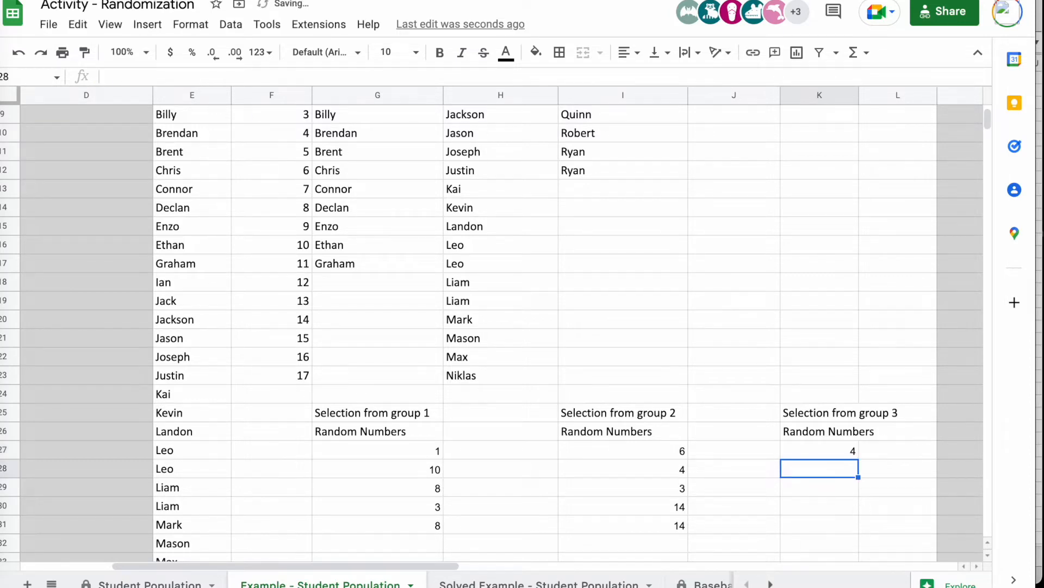
# Fill the K27 random number formula down to K31 and widen column J
pyautogui.click(851, 449)
pyautogui.moveTo(858, 458); pyautogui.dragTo(858, 532)
pyautogui.moveTo(781, 95); pyautogui.dragTo(807, 95)
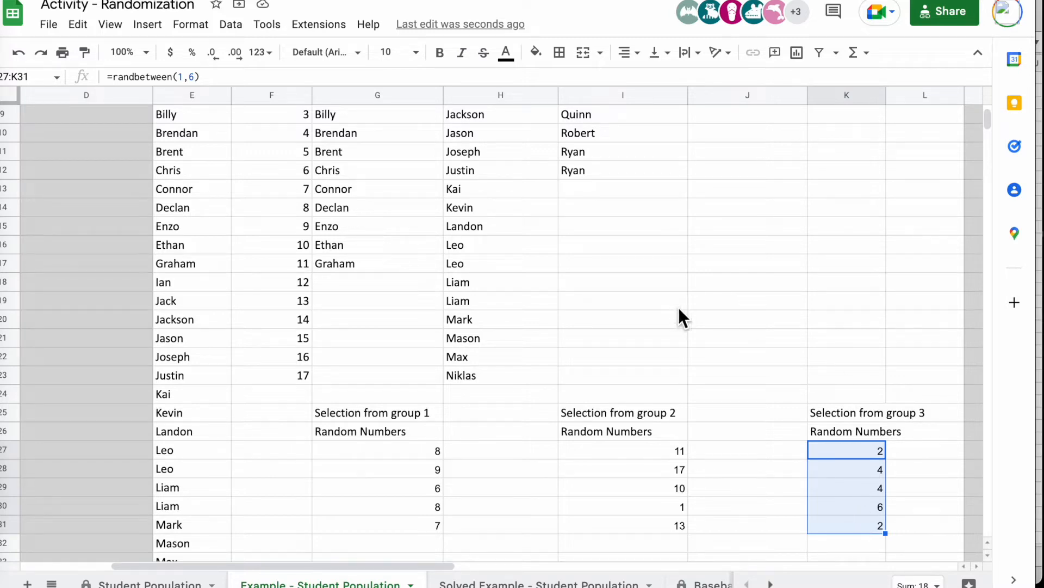
# Begin a VLOOKUP formula in H27 with F7:I23 as a referenced range
pyautogui.scroll(-1, 683, 313)
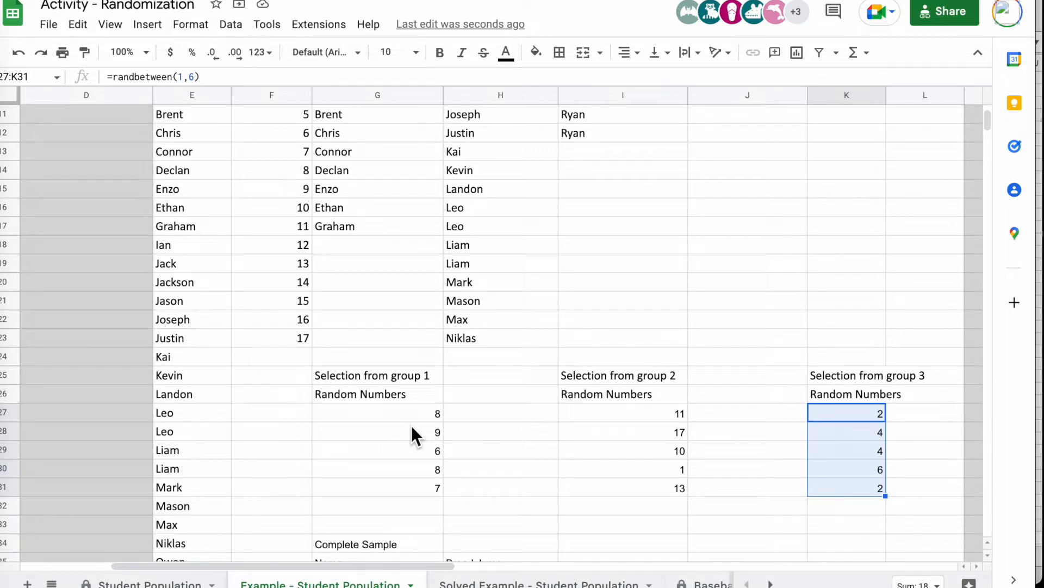
pyautogui.click(495, 412)
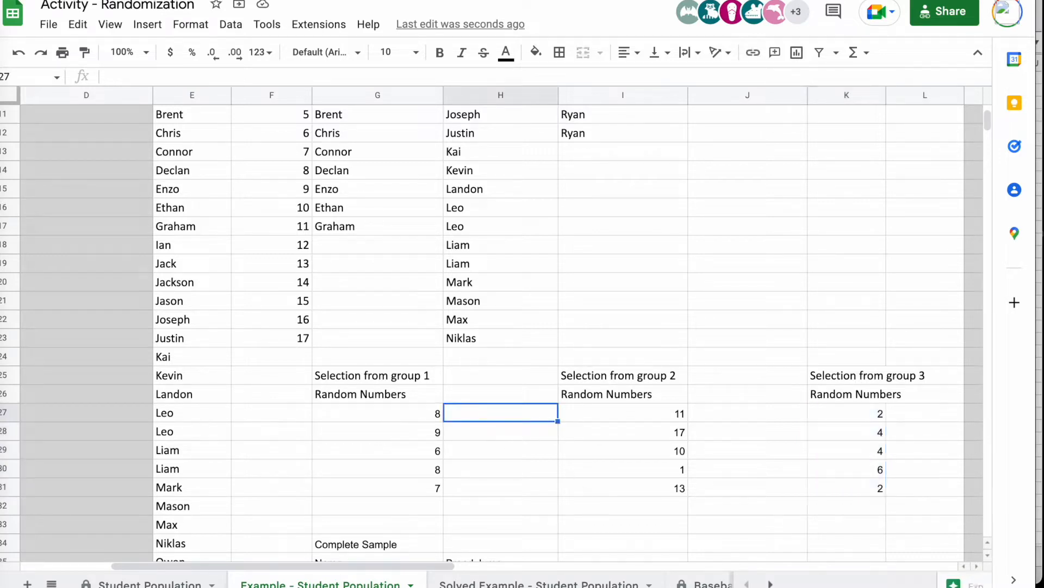
pyautogui.write('=vlookup(')
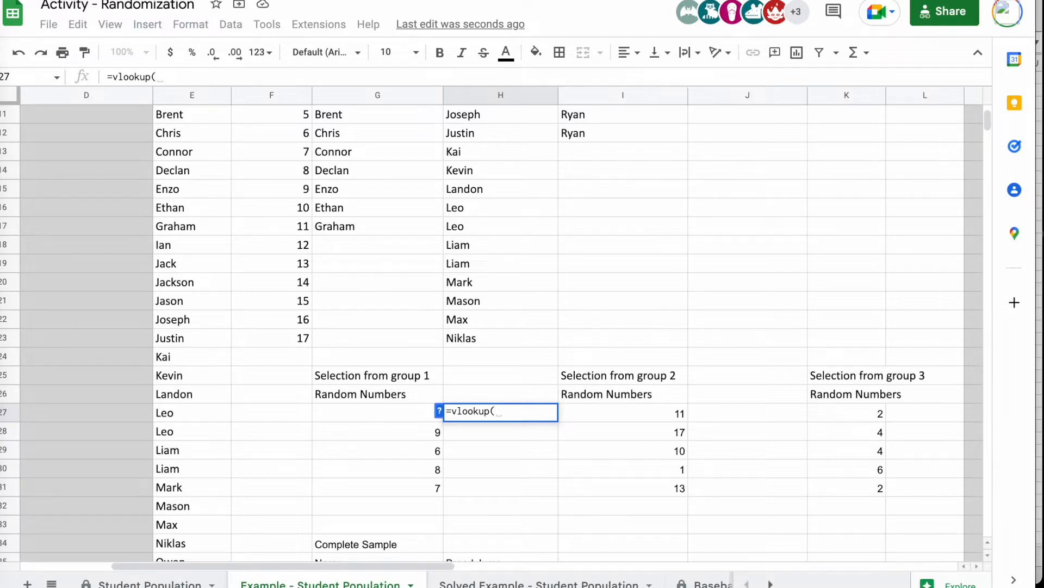
pyautogui.click(384, 412)
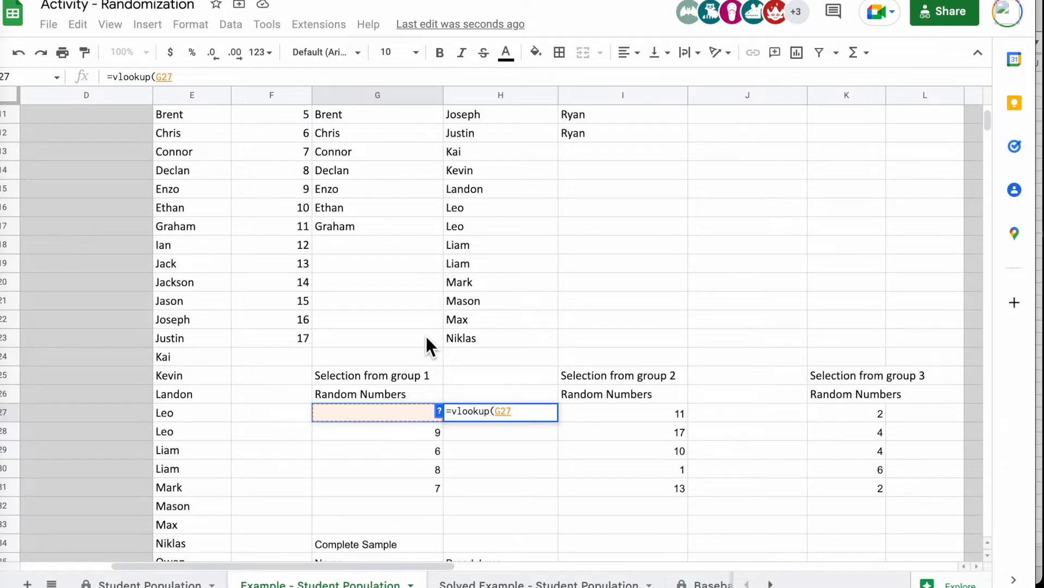
pyautogui.scroll(3, 408, 323)
pyautogui.scroll(-1, 383, 299)
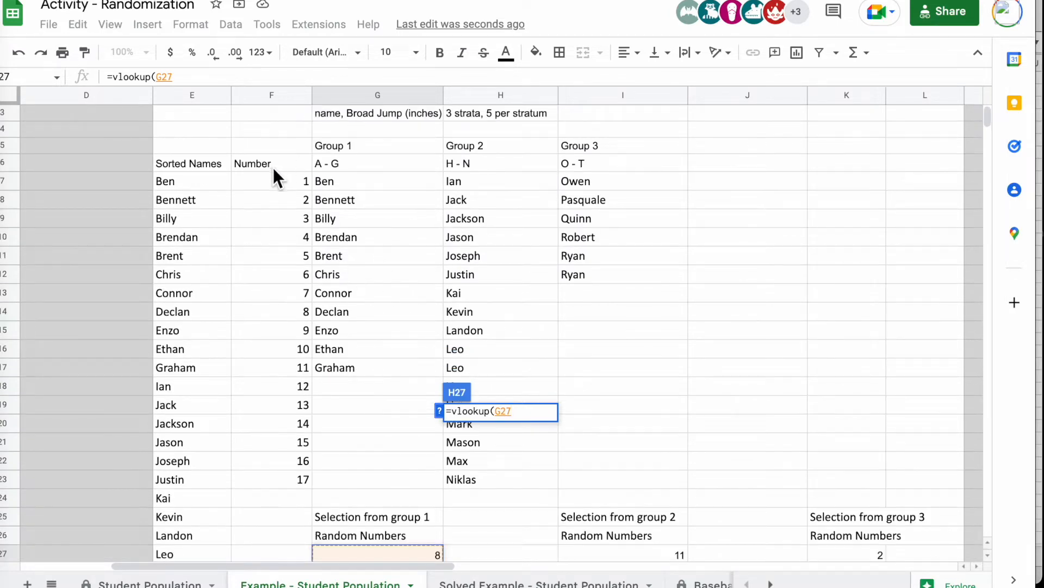
pyautogui.moveTo(270, 178); pyautogui.dragTo(635, 482)
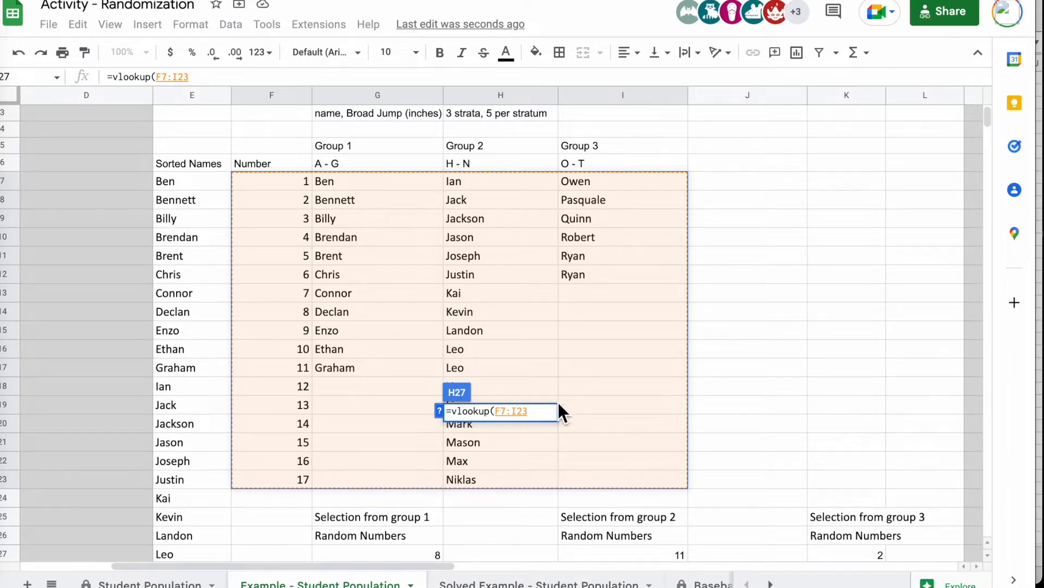
# Insert G27 as the lookup value before the range and complete H27's formula as =vlookup(G27,F7:I23,2,0)
pyautogui.scroll(-5, 605, 403)
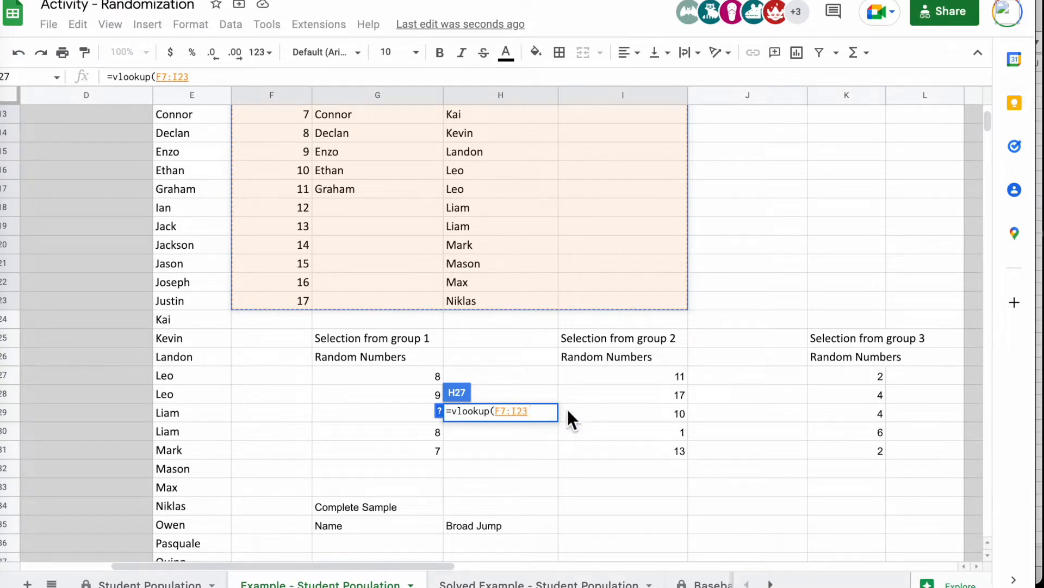
pyautogui.scroll(1, 568, 409)
pyautogui.click(494, 411)
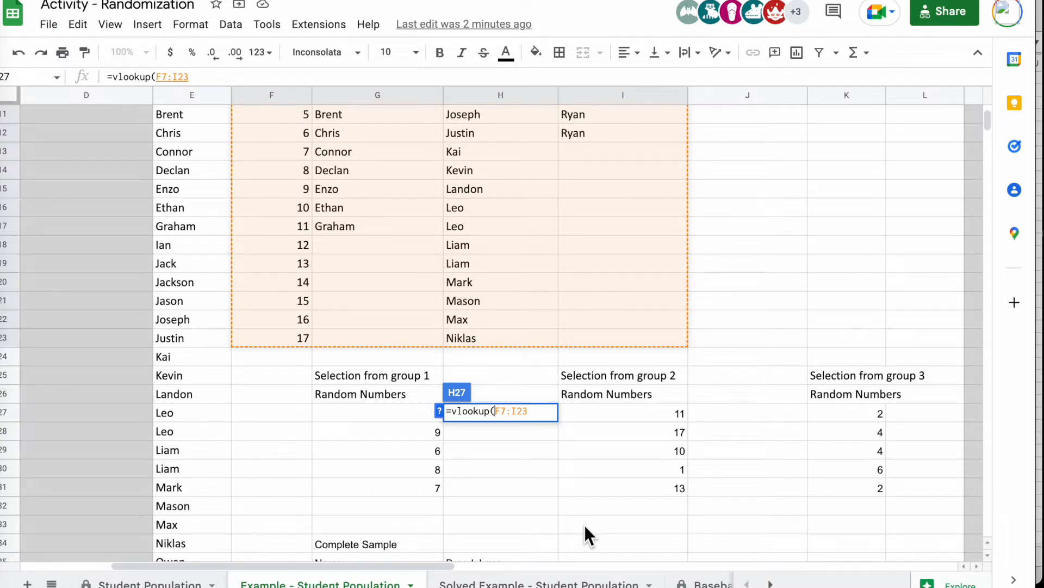
pyautogui.write('G27')
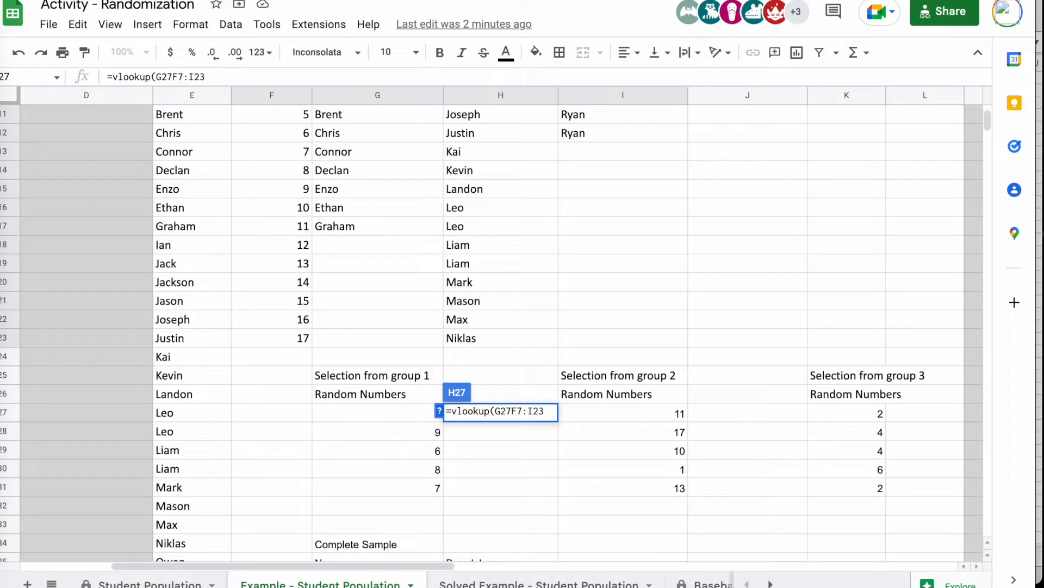
pyautogui.write(',')
pyautogui.press('Right')
pyautogui.press('Right')
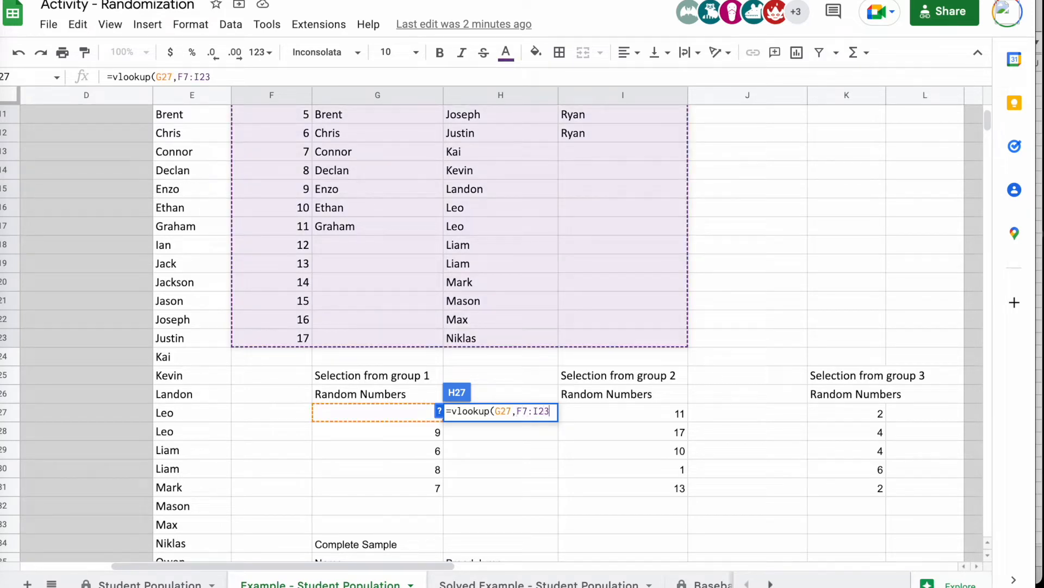
pyautogui.write(',')
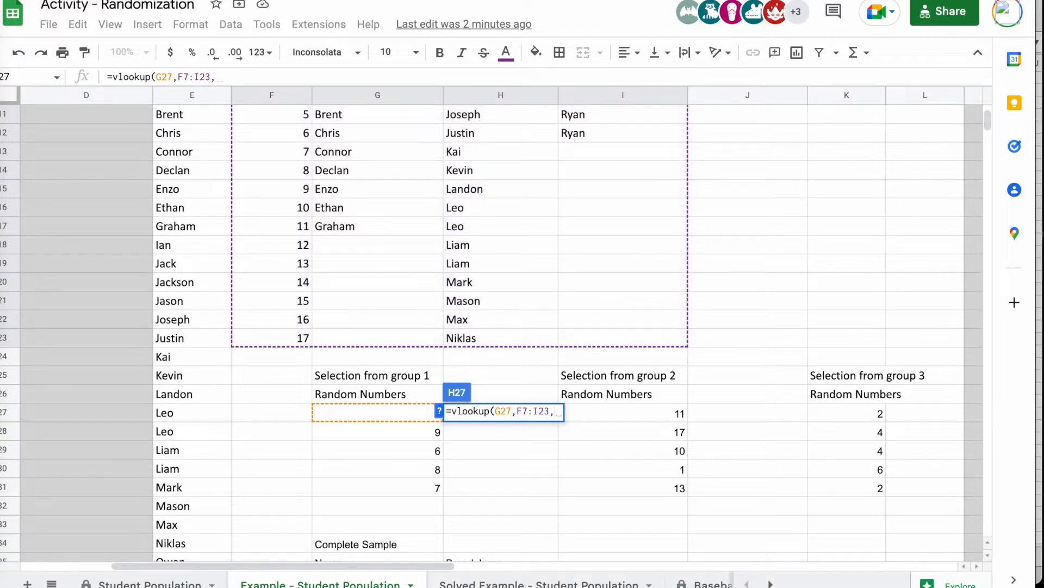
pyautogui.write('2,0')
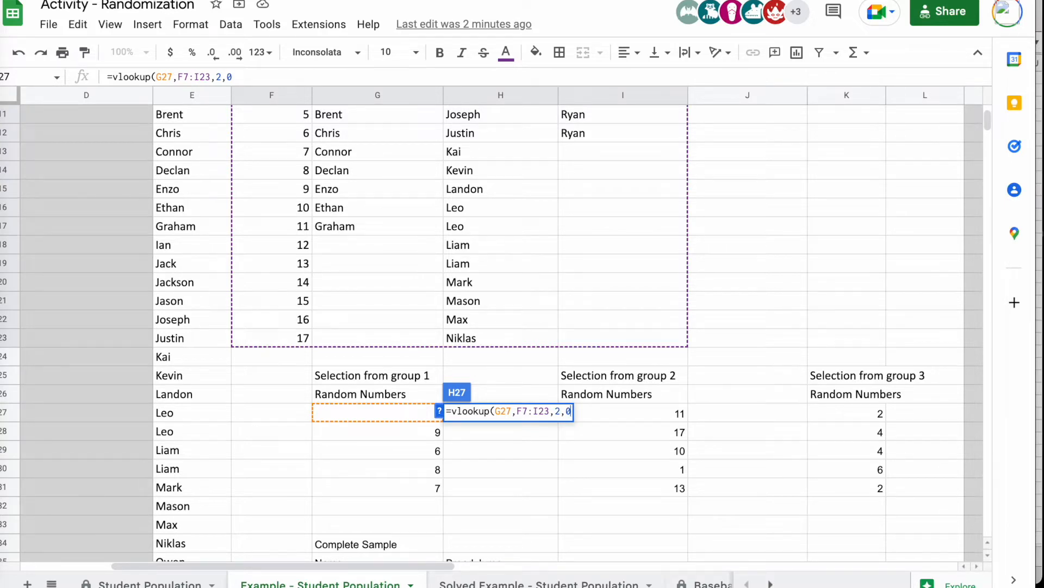
pyautogui.press('XF86AudioMute')
pyautogui.write(')')
# Make the lookup range in H27 absolute so the formula reads =vlookup(G27,$F$7:$I$23,2,0)
pyautogui.click(516, 411)
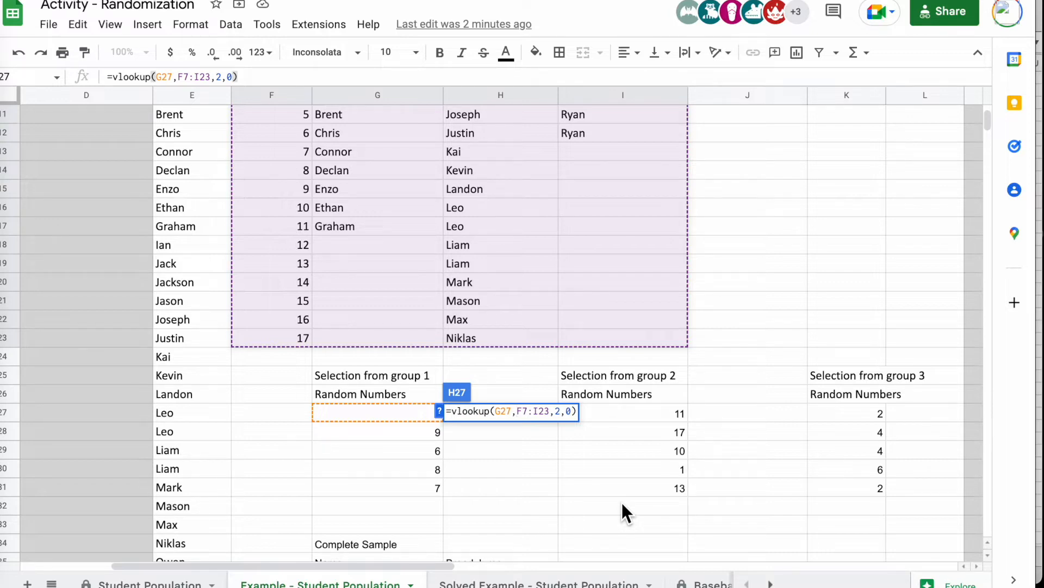
pyautogui.write('$')
pyautogui.press('Right')
pyautogui.write('$')
pyautogui.press('Right')
pyautogui.press('Right')
pyautogui.write('$')
pyautogui.press('Right')
pyautogui.write('$')
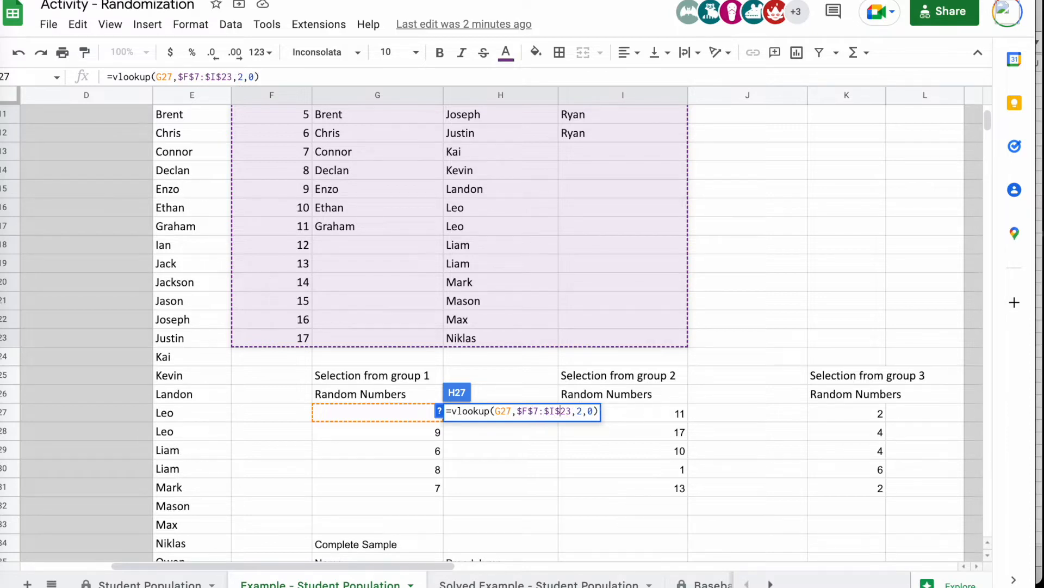
pyautogui.press('Right')
pyautogui.press('Right')
pyautogui.press('Right')
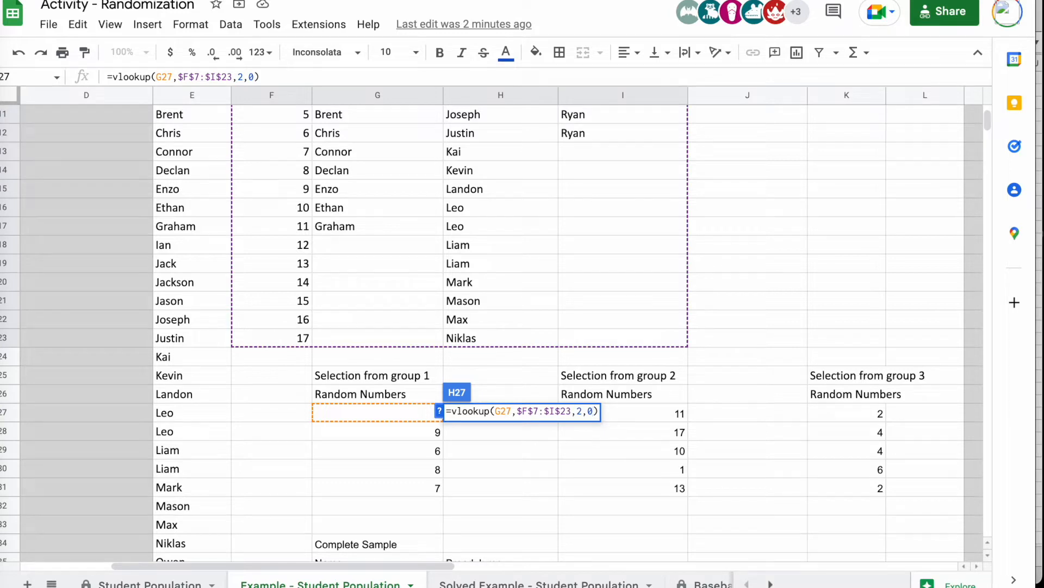
pyautogui.press('Right')
pyautogui.press('Return')
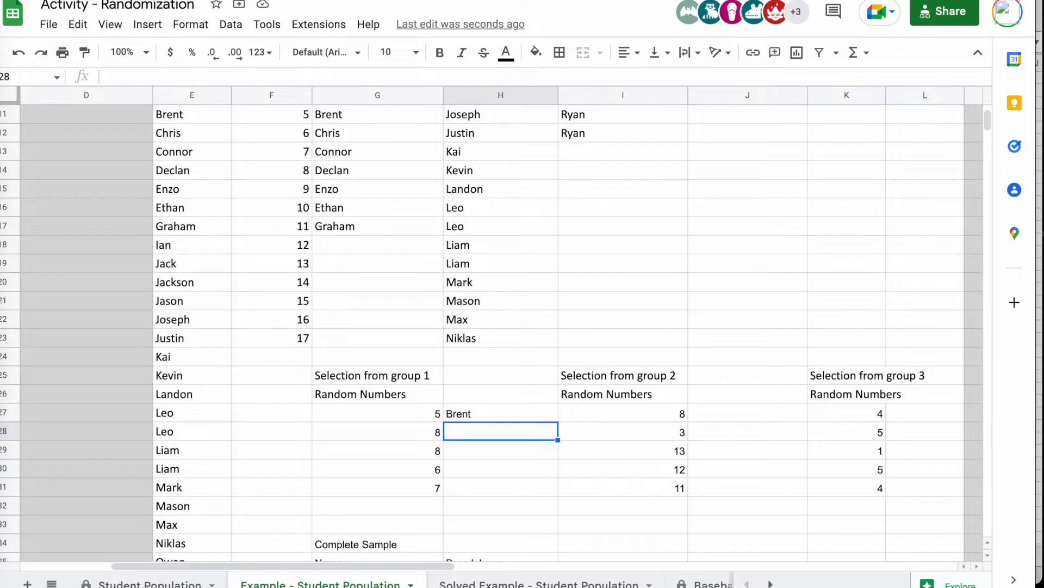
# Fill the H27 lookup formula down beside the group 1 random numbers and clear the extra formula in H32
pyautogui.click(498, 416)
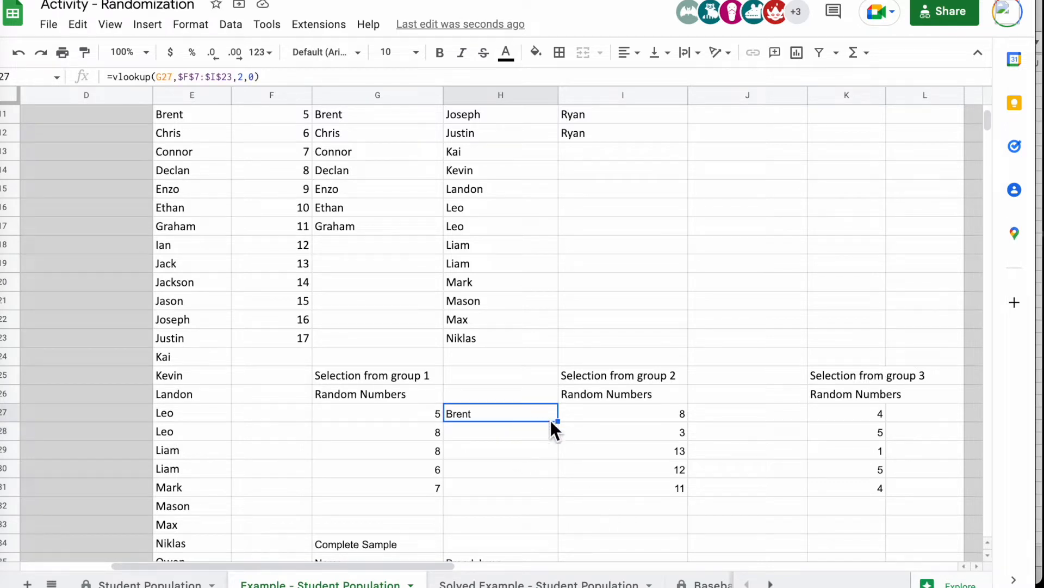
pyautogui.moveTo(556, 420); pyautogui.dragTo(556, 499)
pyautogui.click(514, 510)
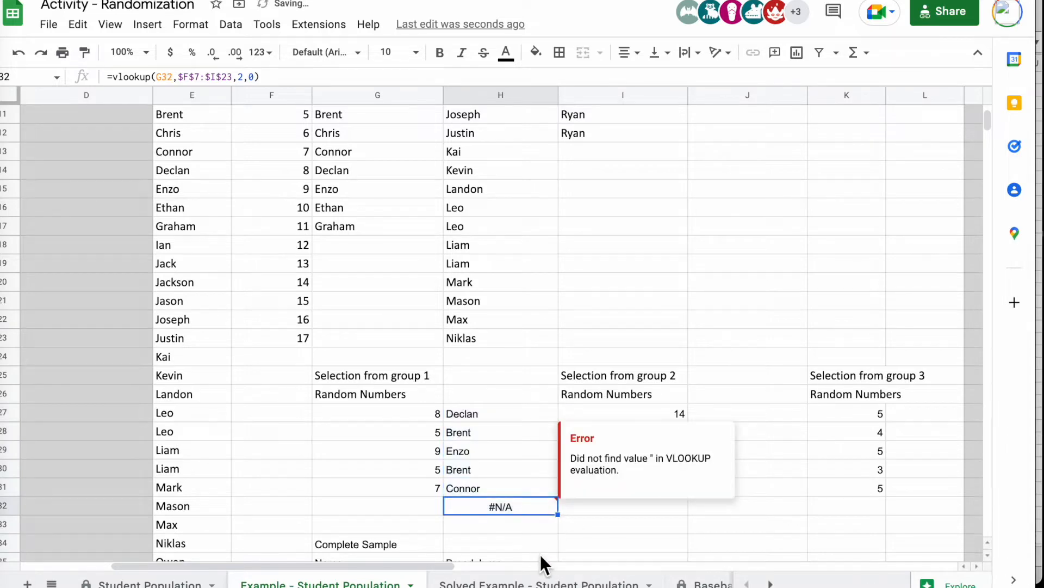
pyautogui.press('Delete')
pyautogui.press('Right')
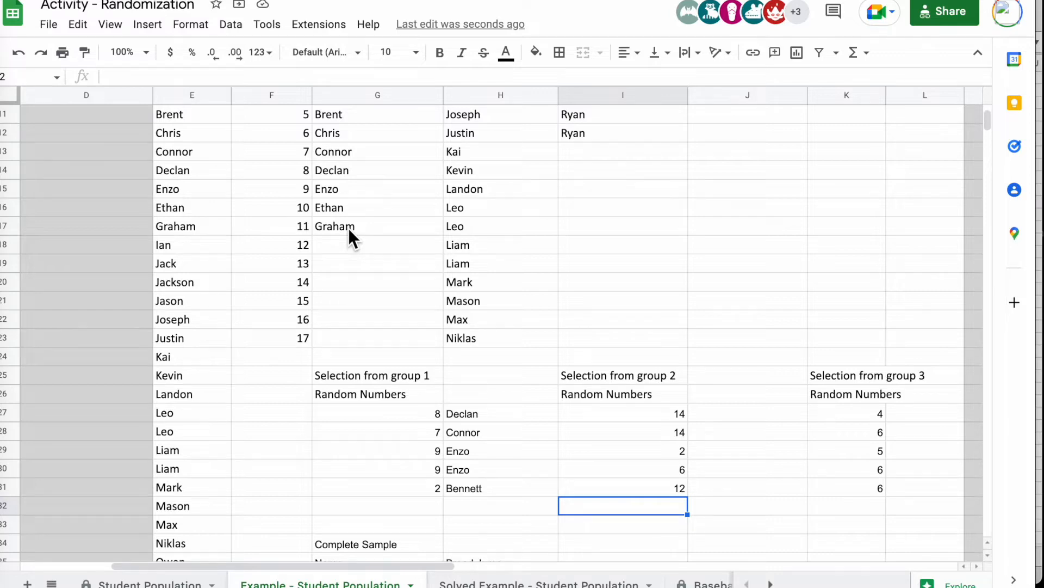
# Copy the lookup formula from H27 into J27 beside the group 2 random numbers
pyautogui.click(479, 411)
pyautogui.click(214, 75)
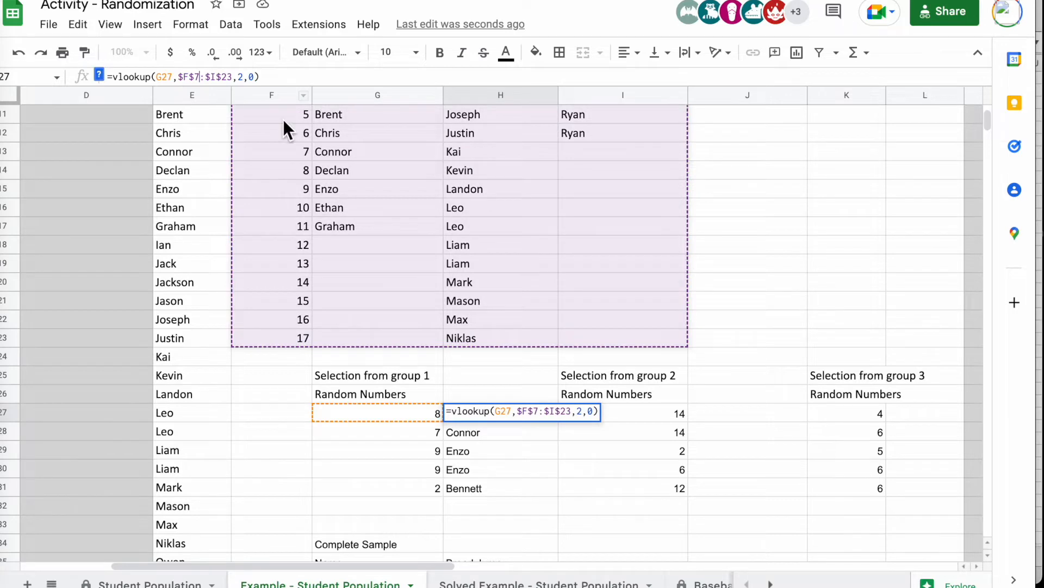
pyautogui.scroll(3, 405, 201)
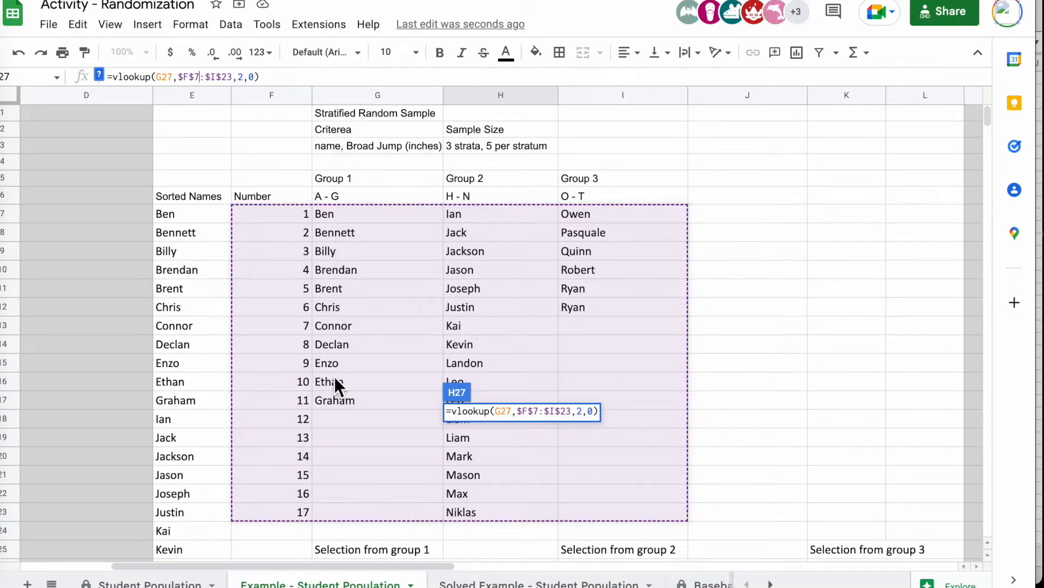
pyautogui.scroll(-5, 413, 343)
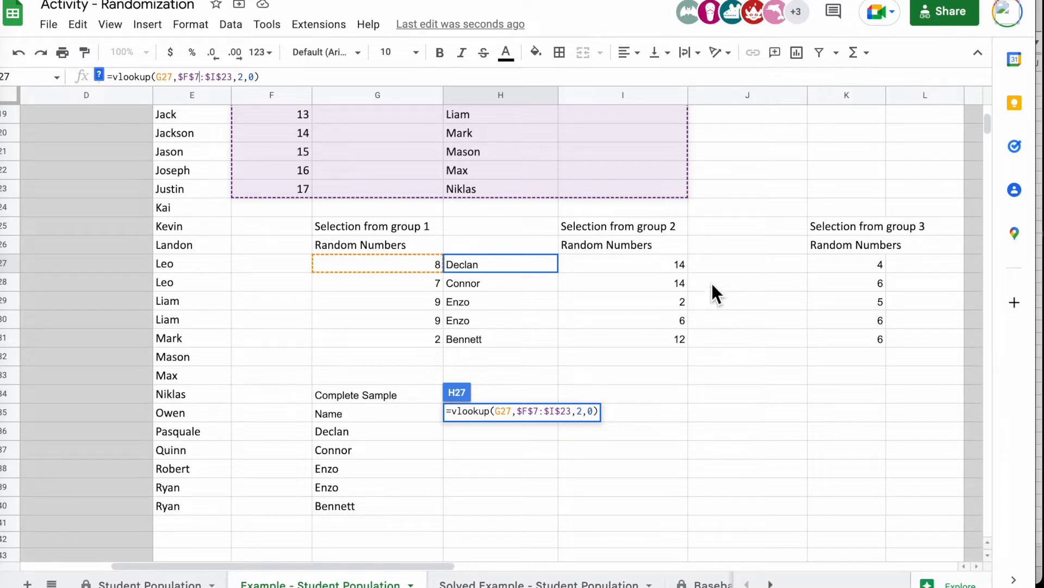
pyautogui.press('Escape')
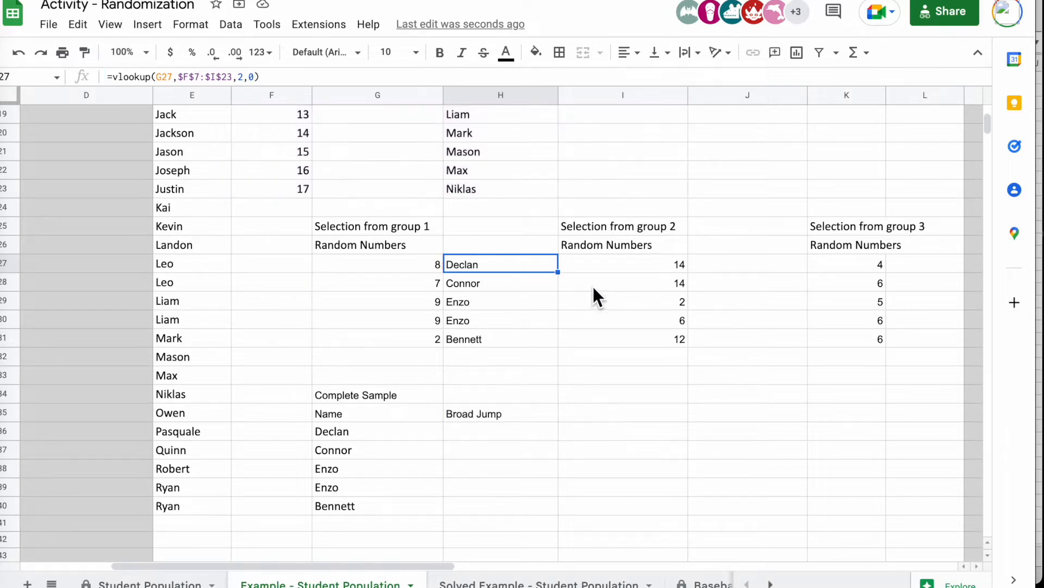
pyautogui.hotkey('ctrl', 'c')
pyautogui.click(738, 263)
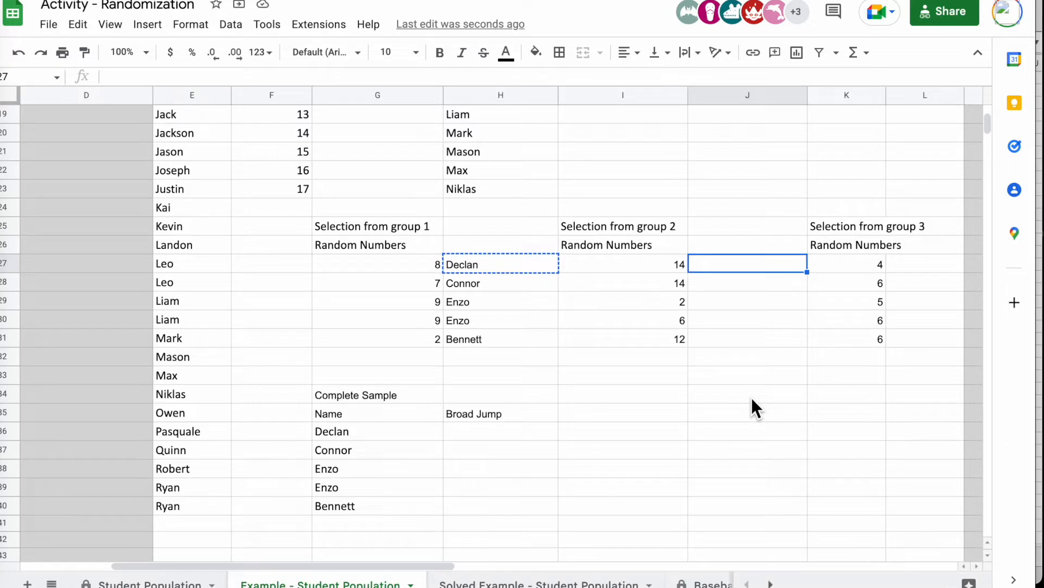
pyautogui.hotkey('ctrl', 'v')
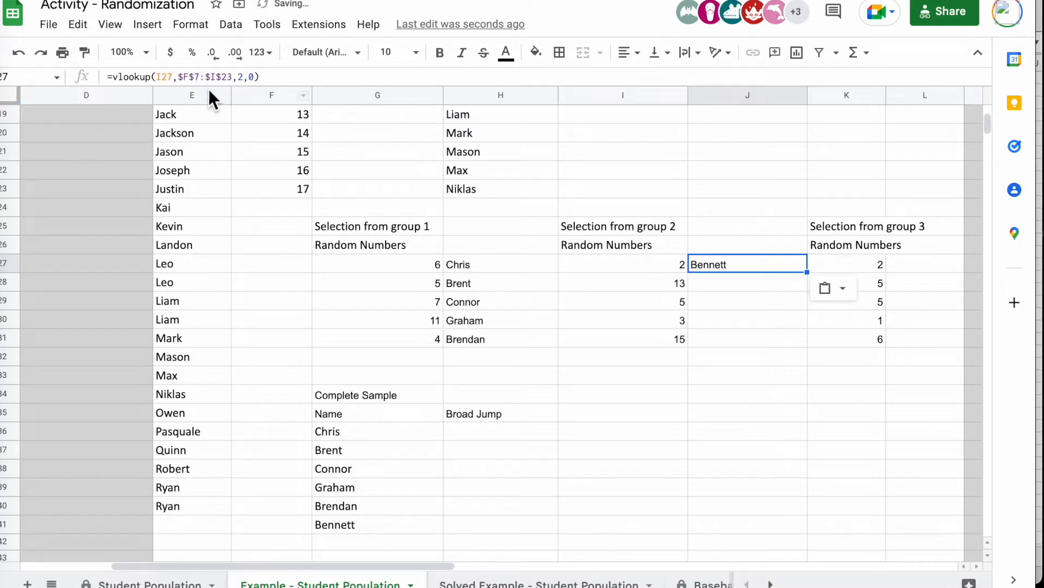
# Set the column index in J27's lookup to 3 so the formula reads =vlookup(I27,$F$7:$I$23,3,0)
pyautogui.scroll(3, 389, 194)
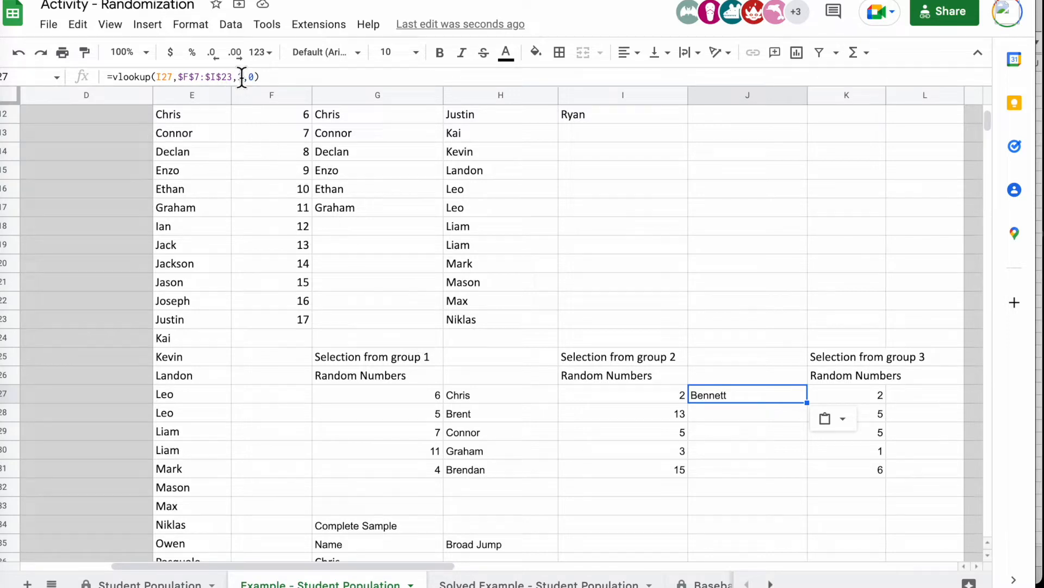
pyautogui.scroll(5, 386, 219)
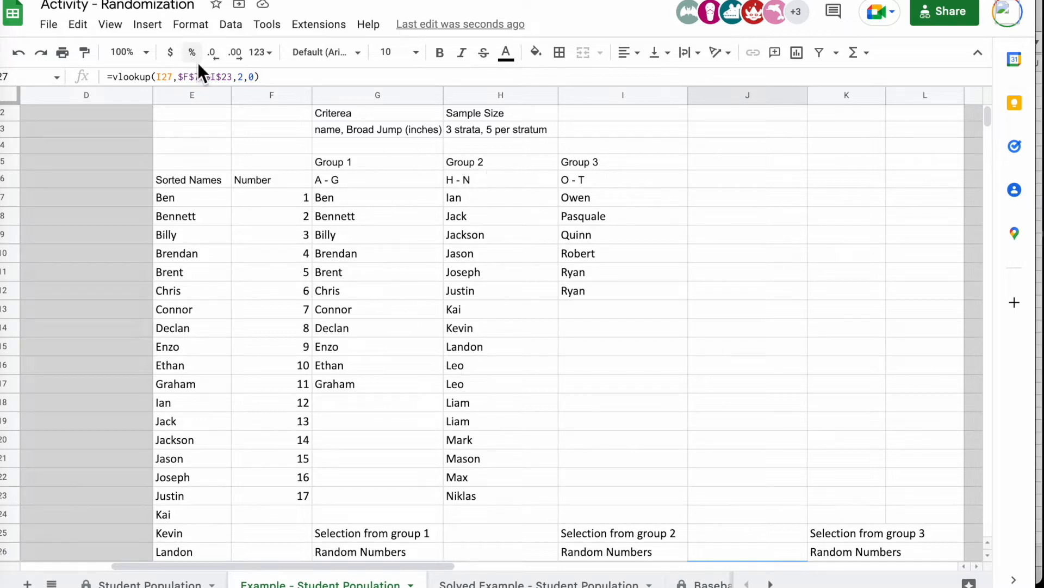
pyautogui.click(243, 77)
pyautogui.press('BackSpace')
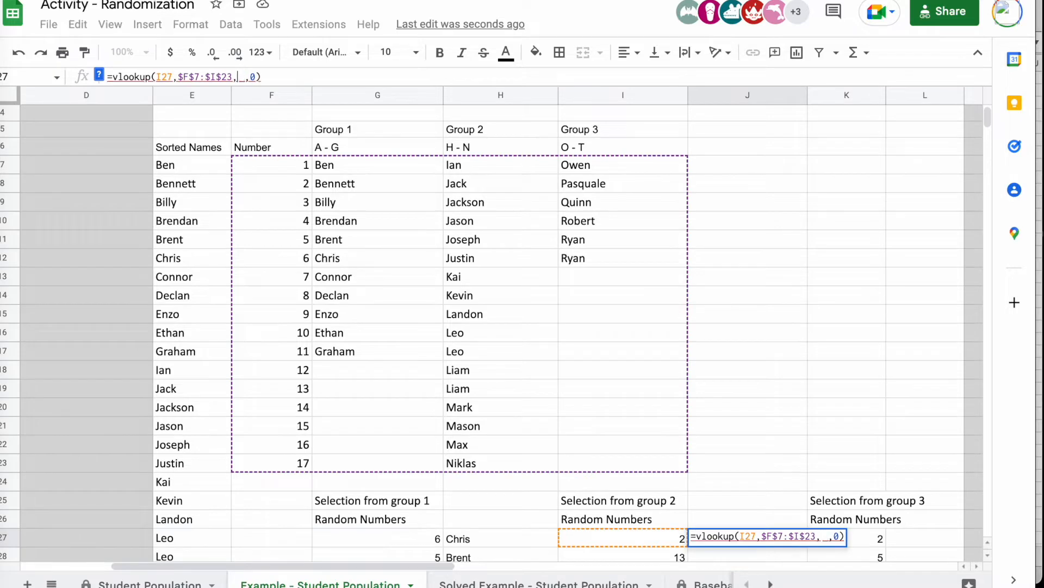
pyautogui.write('3')
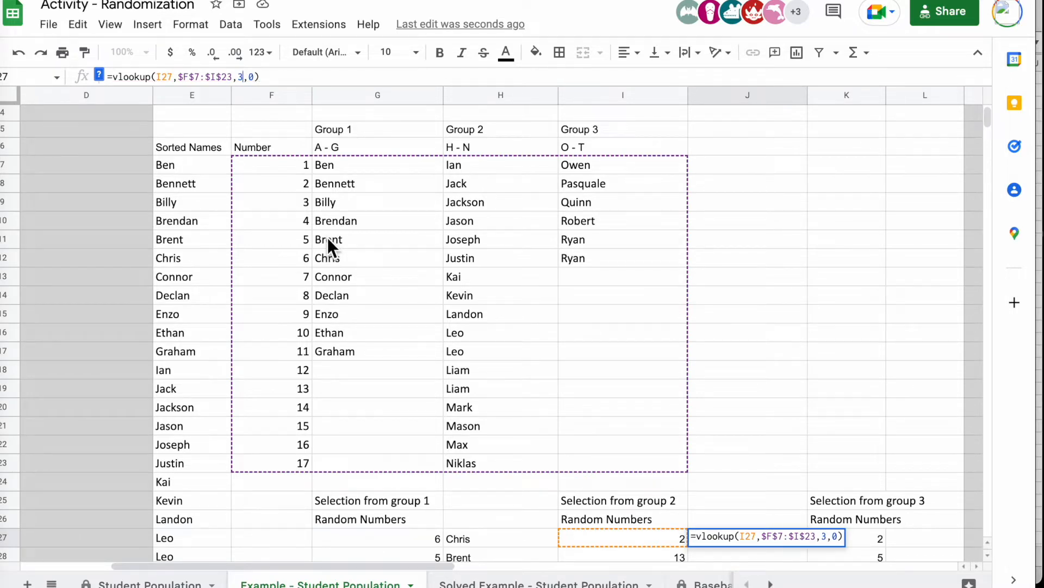
pyautogui.press('Return')
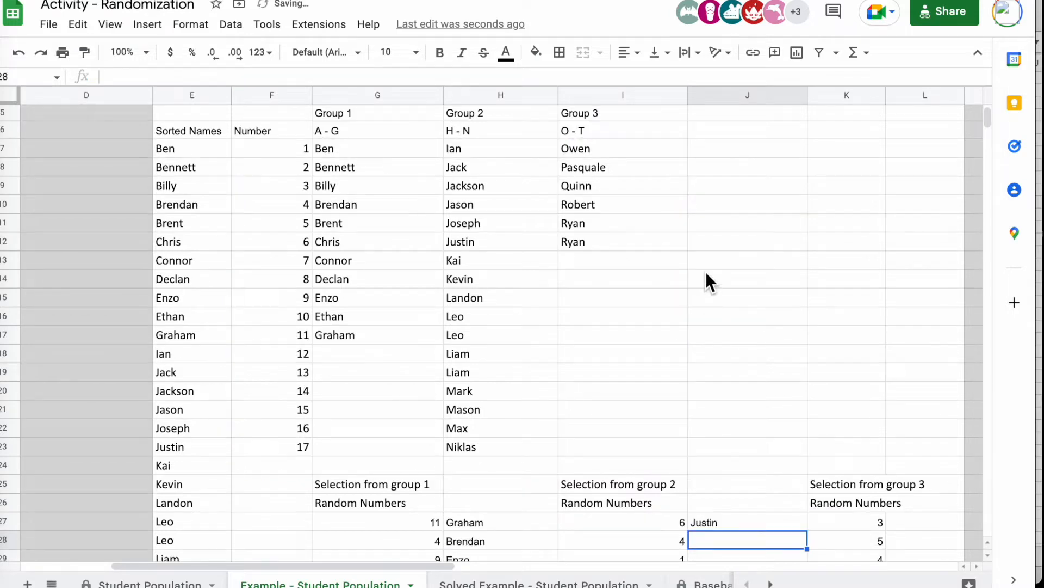
# Fill the J27 lookup formula down through J31 beside the group 2 random numbers
pyautogui.scroll(-2, 783, 446)
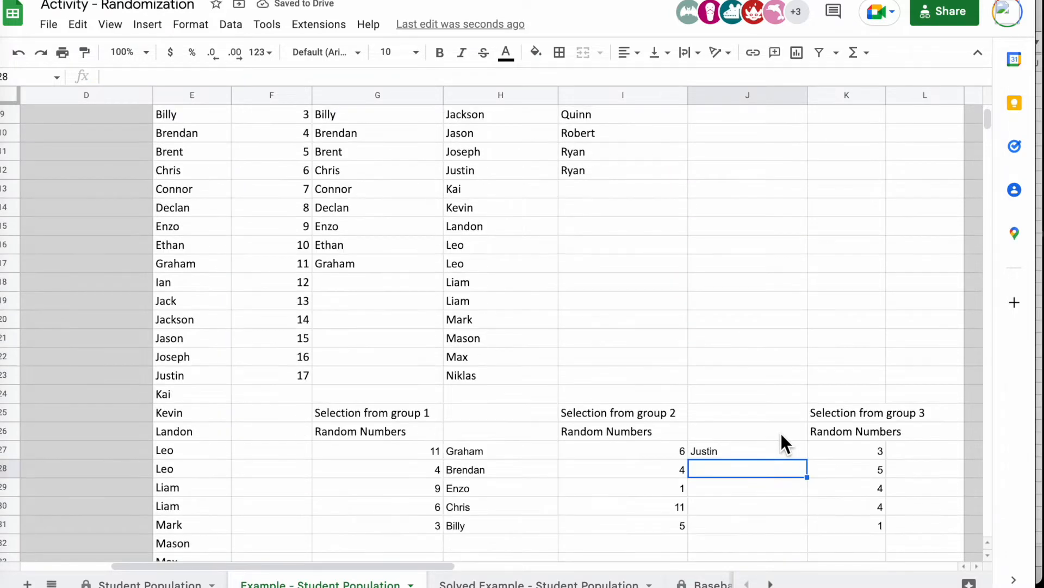
pyautogui.moveTo(432, 566); pyautogui.dragTo(513, 567)
pyautogui.click(572, 452)
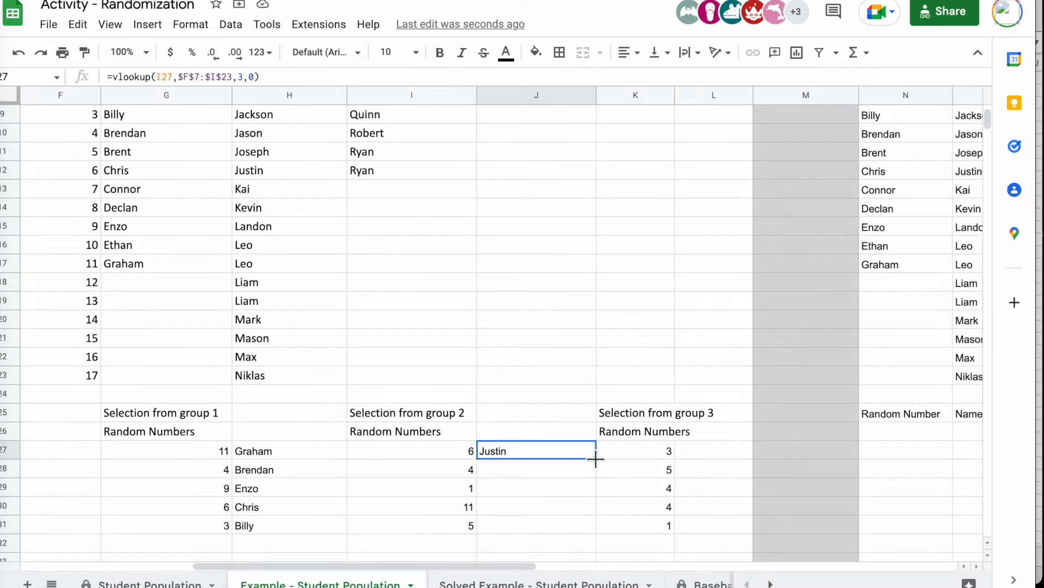
pyautogui.moveTo(596, 458); pyautogui.dragTo(585, 528)
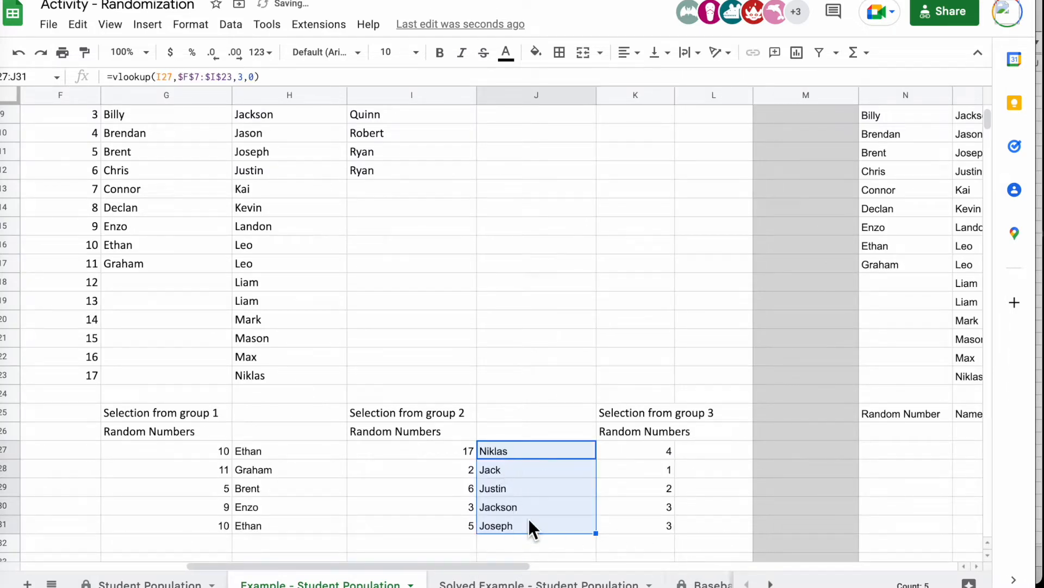
# Paste the lookup formula into L27 and set its column index to 4, giving =vlookup(K27,$F$7:$I$23,4,0)
pyautogui.click(737, 456)
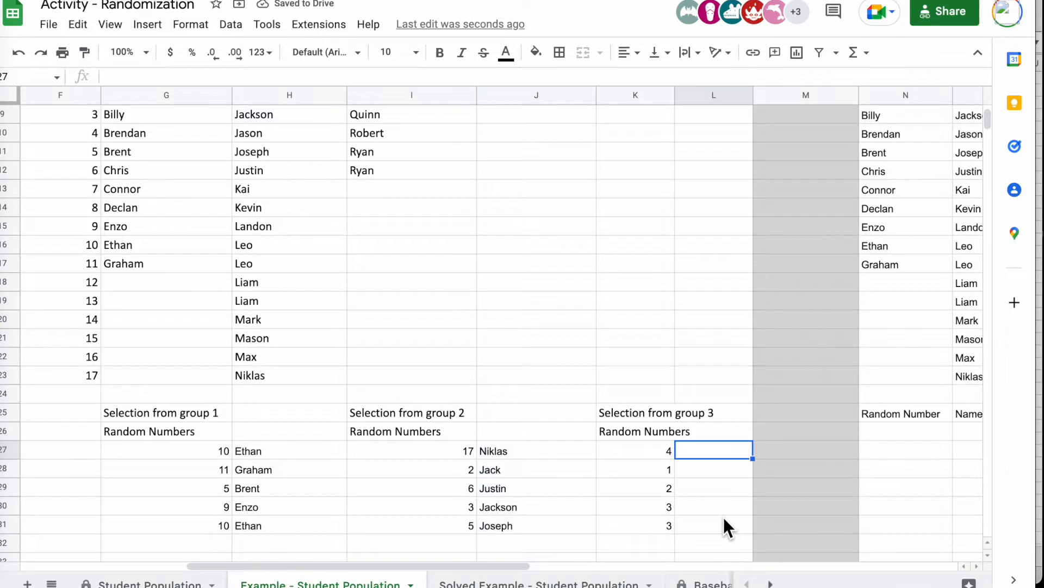
pyautogui.hotkey('ctrl', 'v')
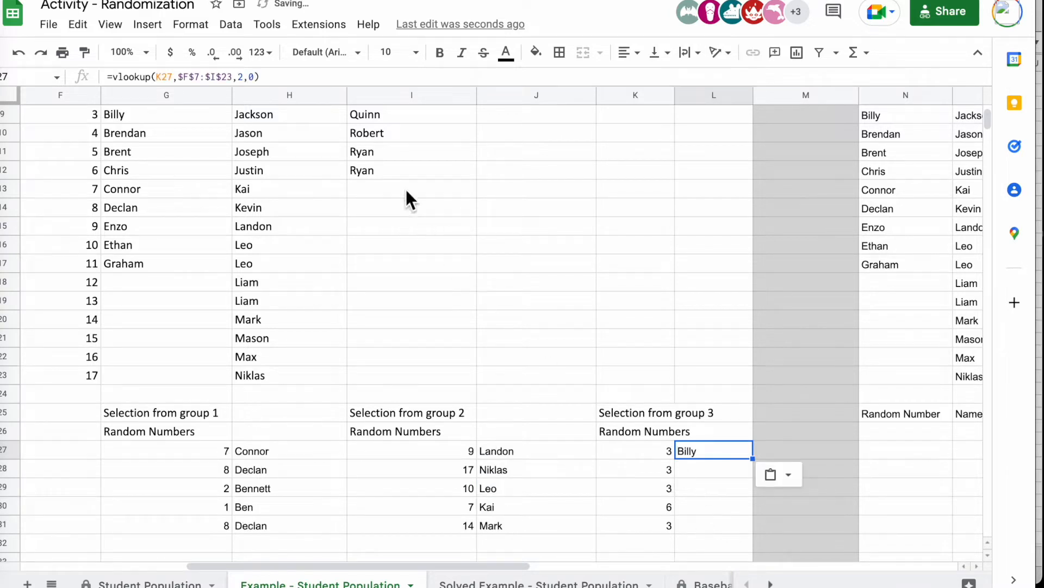
pyautogui.click(243, 77)
pyautogui.press('BackSpace')
pyautogui.write('4')
pyautogui.press('Return')
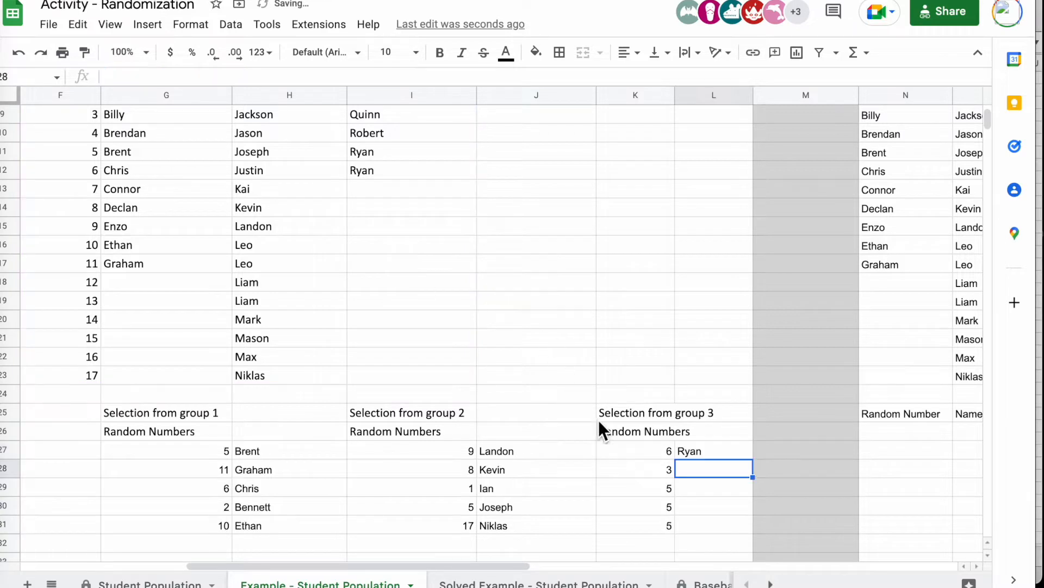
# Fill the L27 lookup formula down through L31 beside the group 3 random numbers and widen column L
pyautogui.click(691, 448)
pyautogui.moveTo(753, 458); pyautogui.dragTo(746, 539)
pyautogui.moveTo(753, 94); pyautogui.dragTo(813, 94)
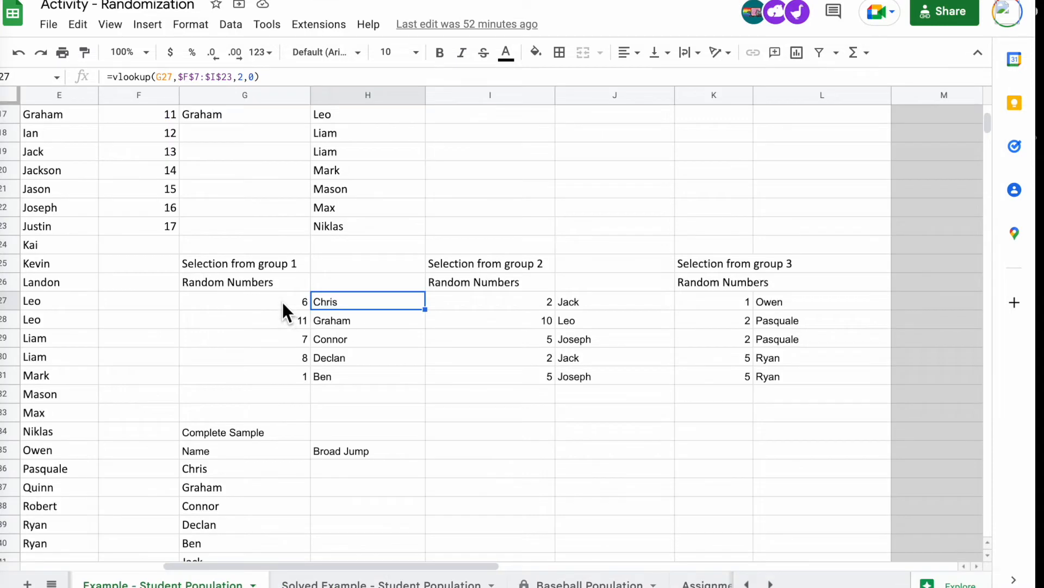
# Compare the RANDBETWEEN formulas in G27, I27 and K27 with the number of names in each group
pyautogui.click(282, 302)
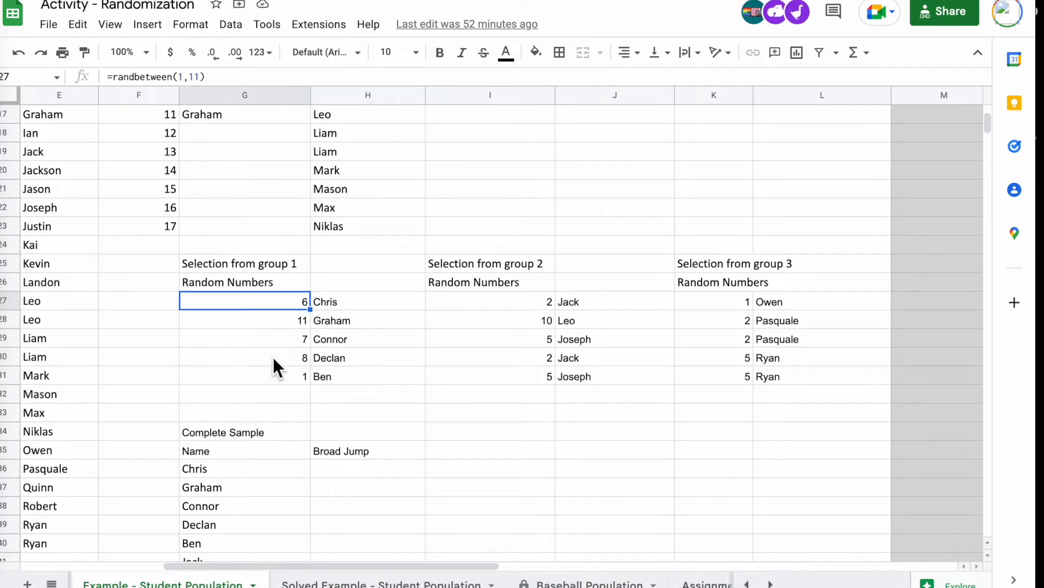
pyautogui.scroll(3, 273, 357)
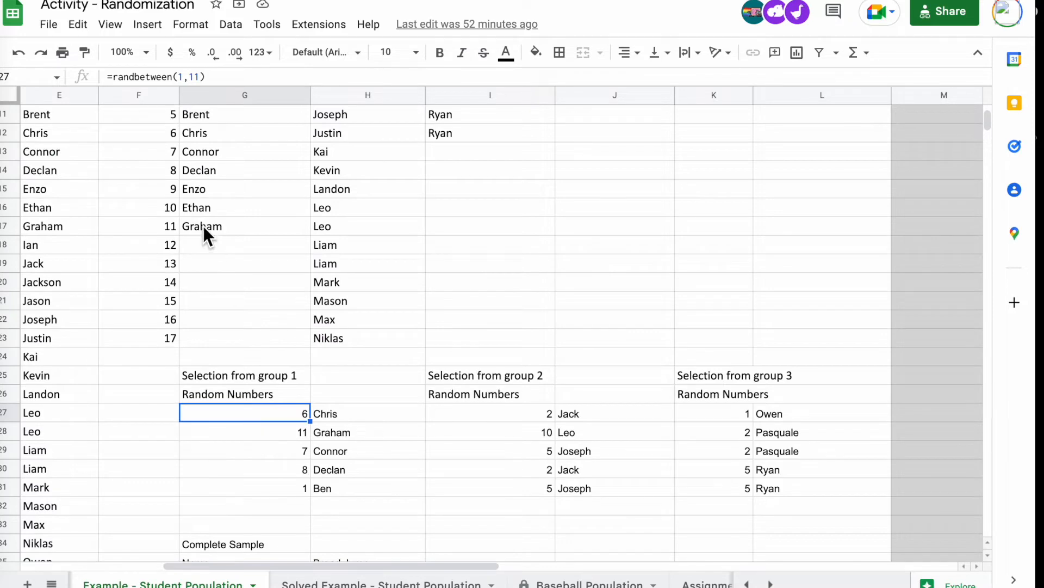
pyautogui.click(203, 227)
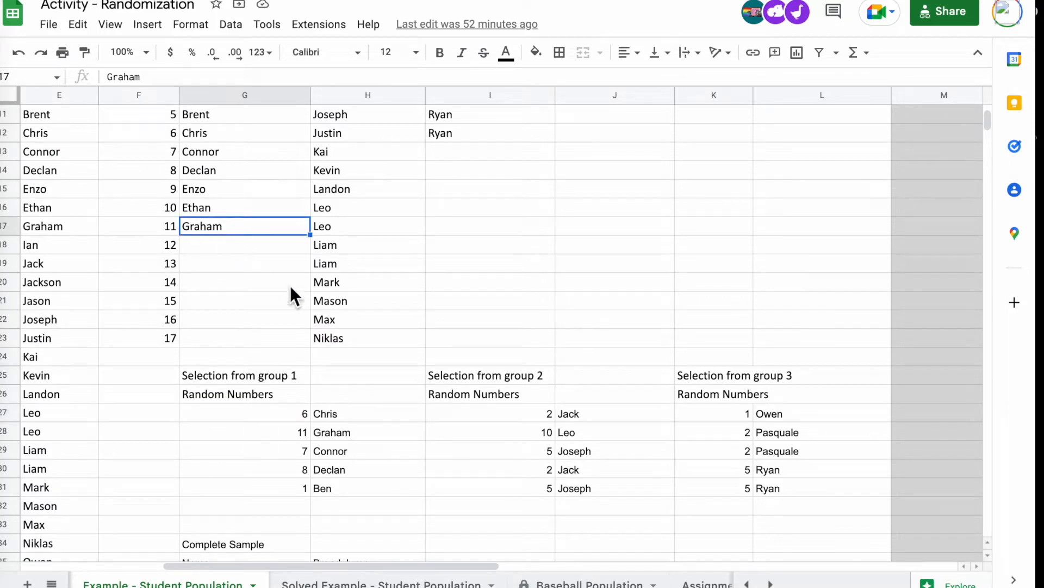
pyautogui.click(500, 414)
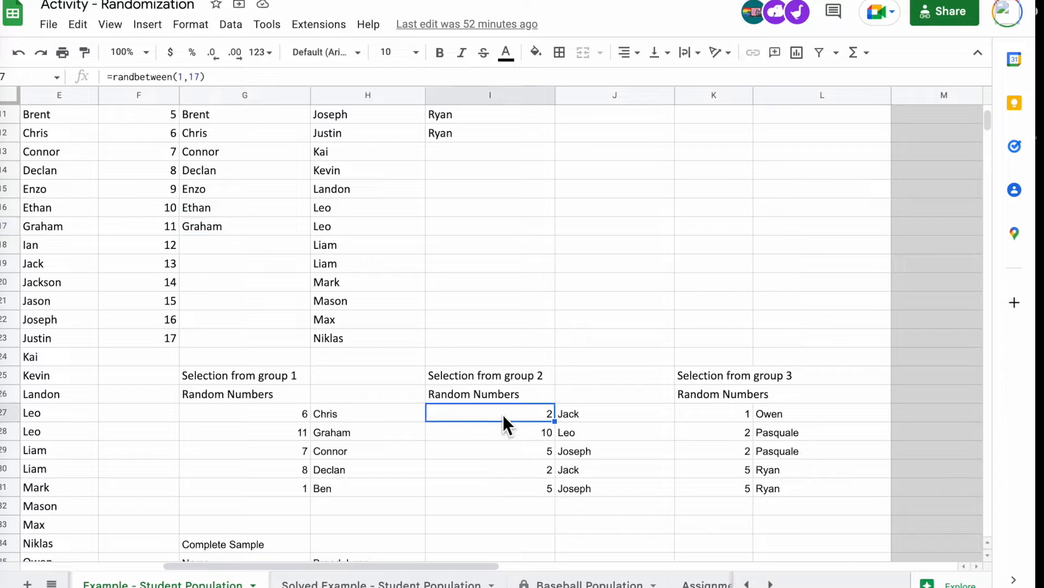
pyautogui.click(710, 412)
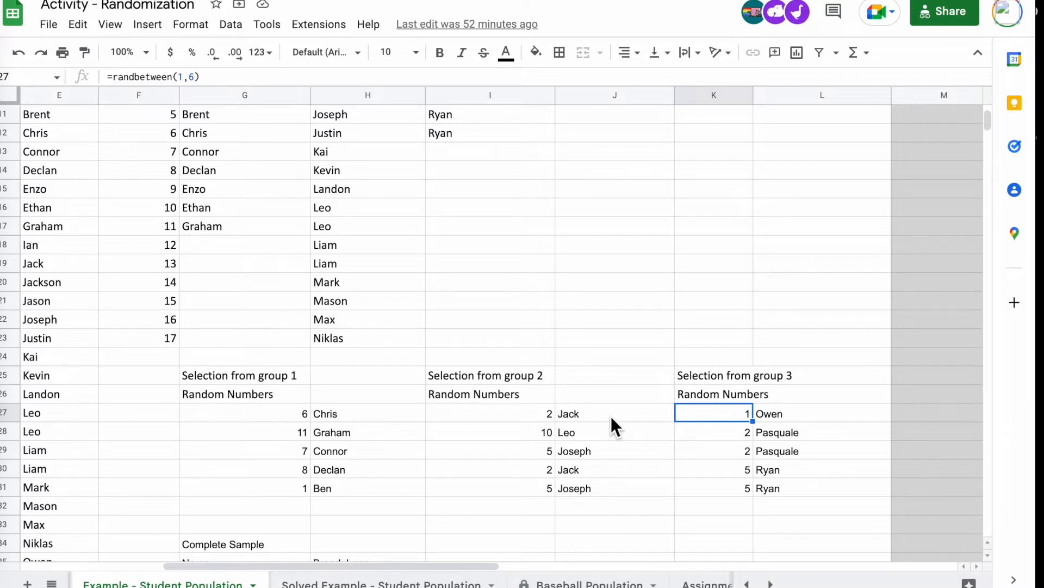
# Replace the fixed upper bound in G27 with a count of the group 1 names: =randbetween(1,counta(G7:G23))
pyautogui.click(277, 415)
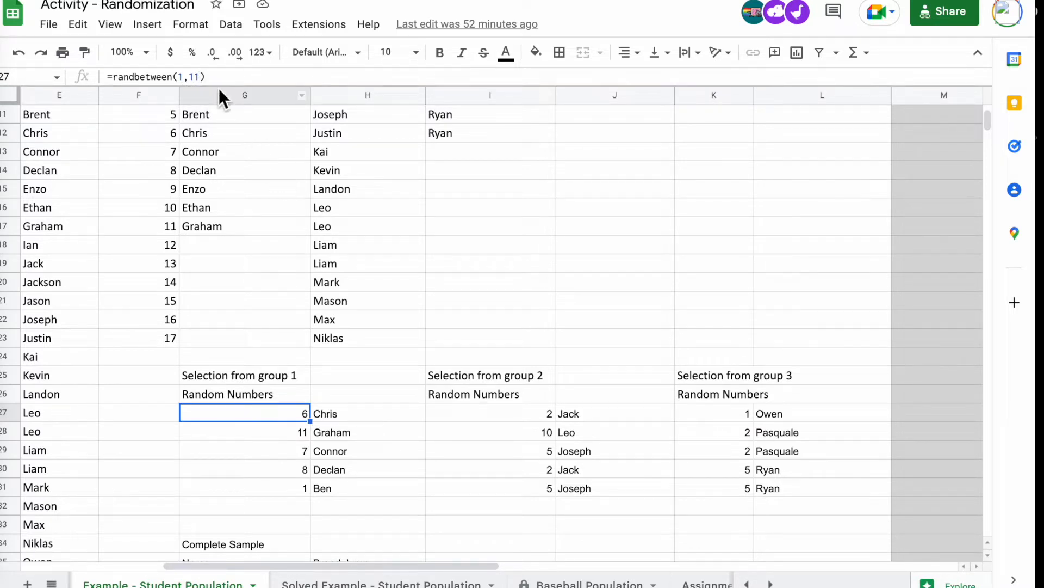
pyautogui.click(203, 76)
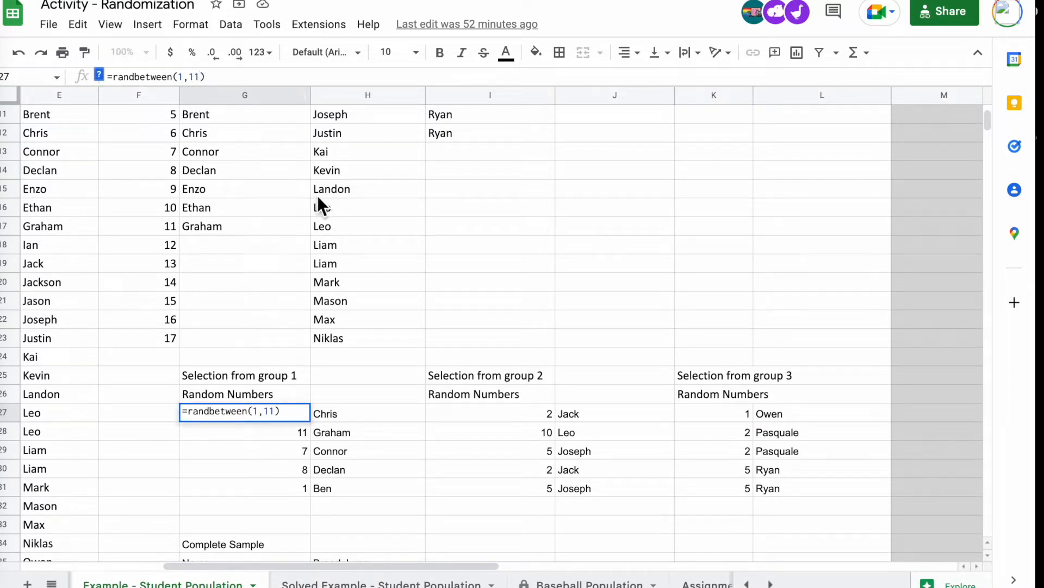
pyautogui.press('BackSpace')
pyautogui.press('BackSpace')
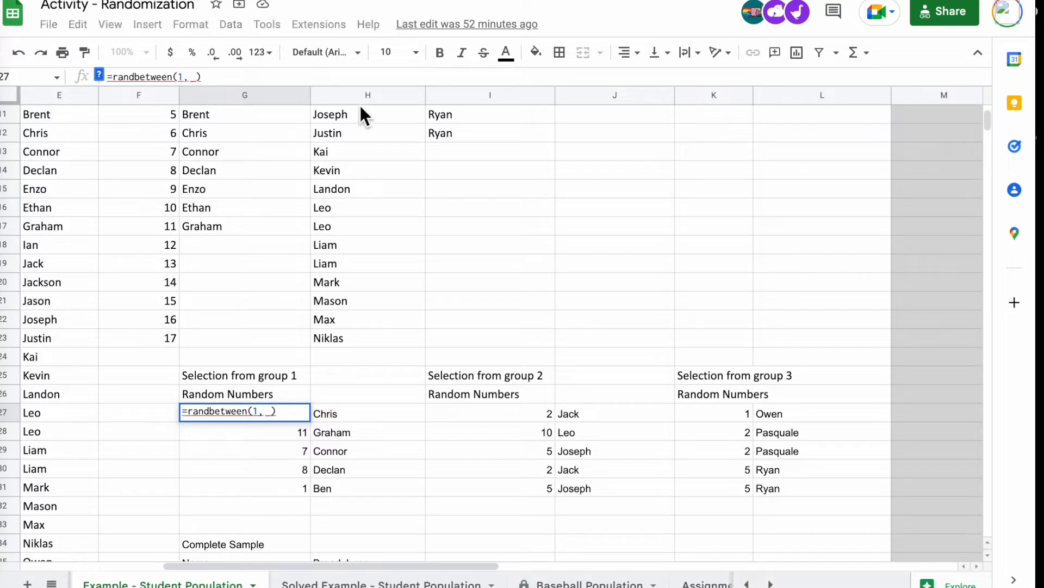
pyautogui.scroll(3, 360, 109)
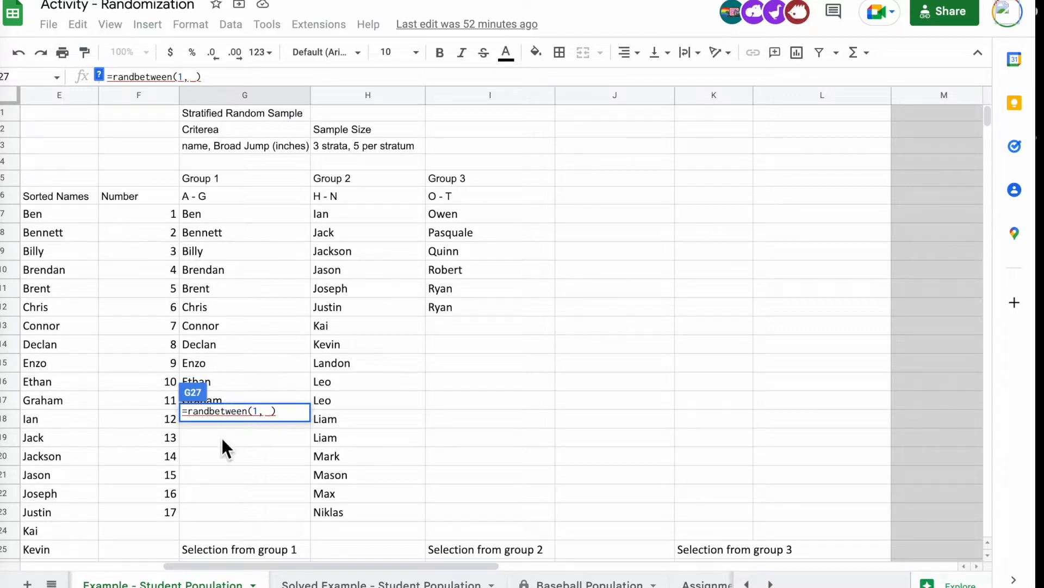
pyautogui.write('counta')
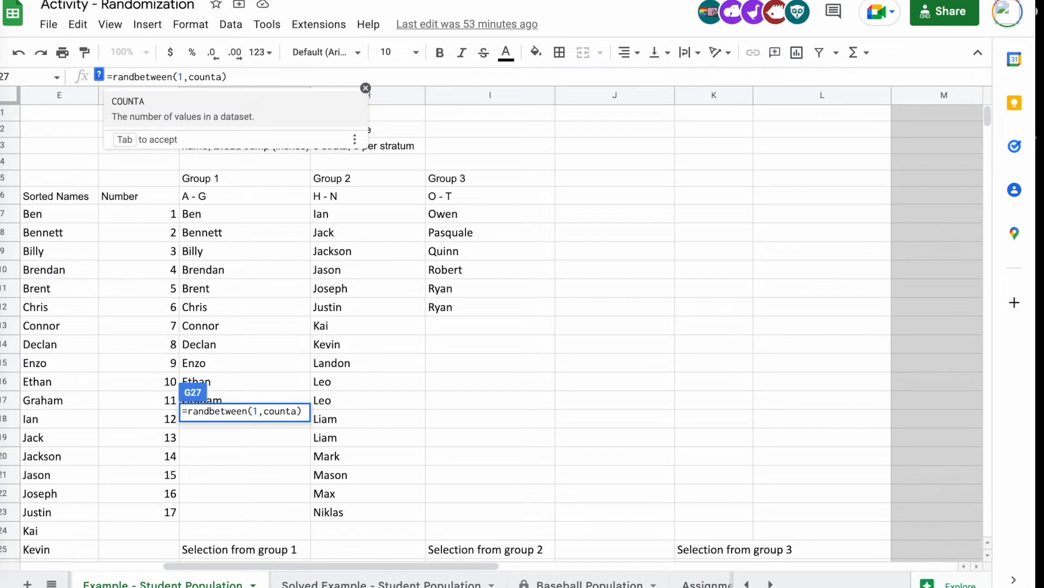
pyautogui.write('(')
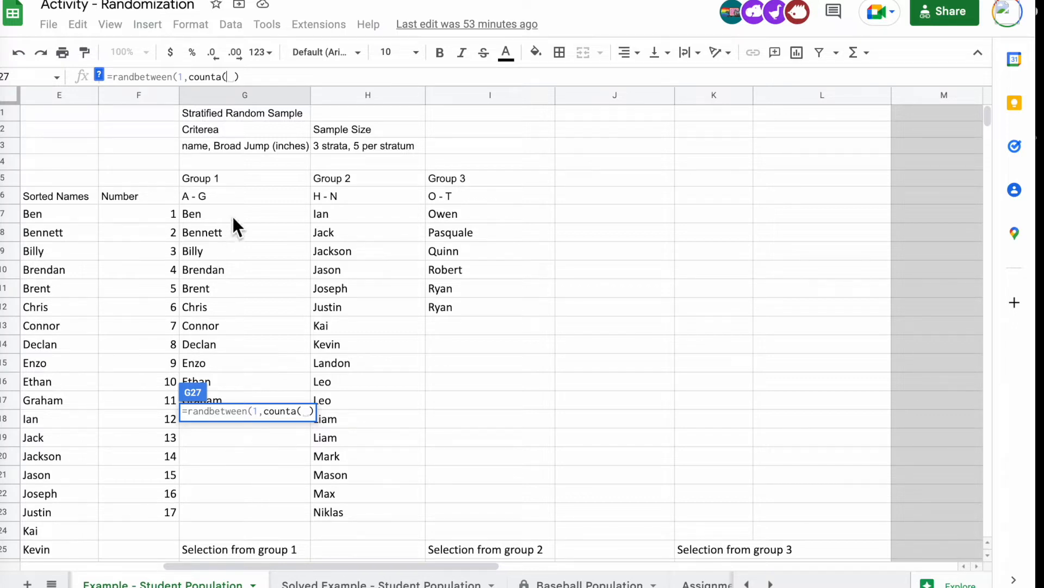
pyautogui.moveTo(238, 210); pyautogui.dragTo(237, 509)
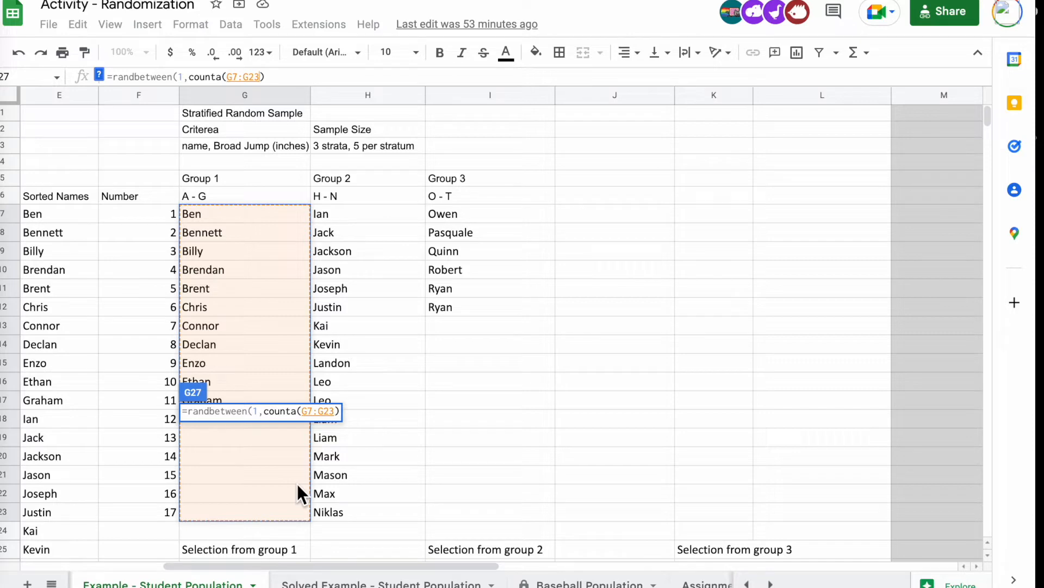
pyautogui.write(')')
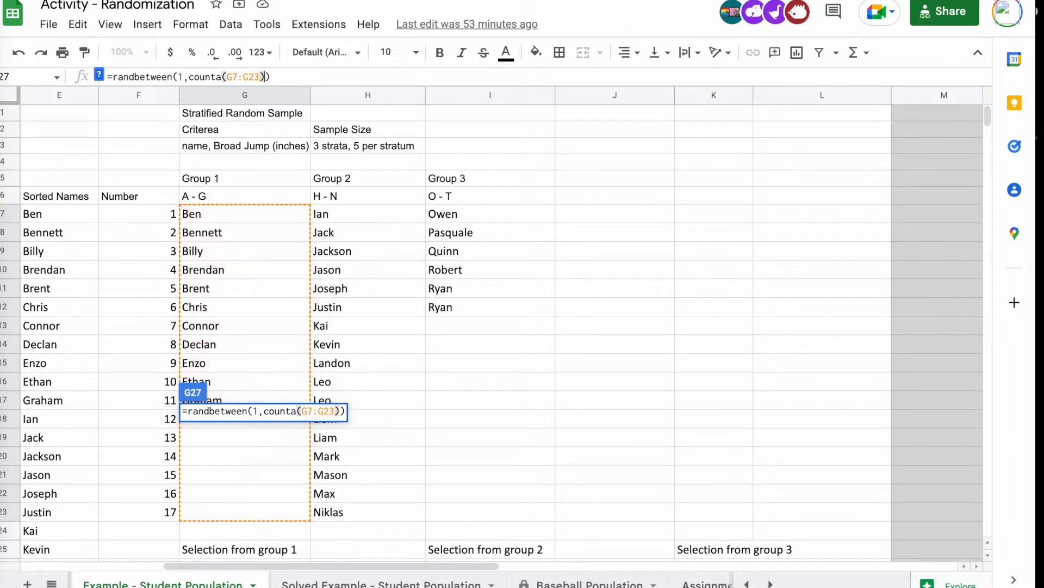
pyautogui.press('Return')
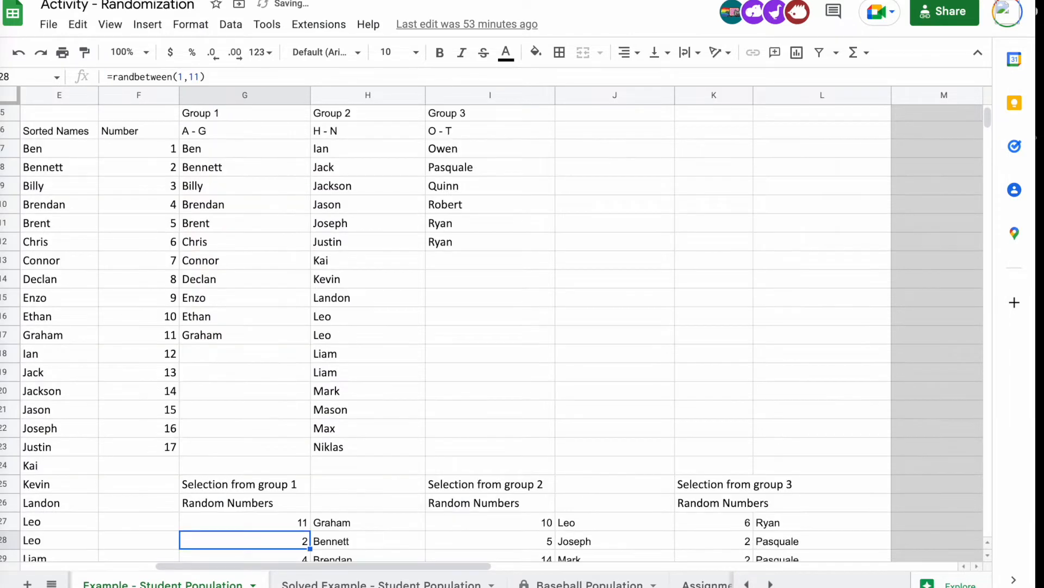
pyautogui.click(276, 521)
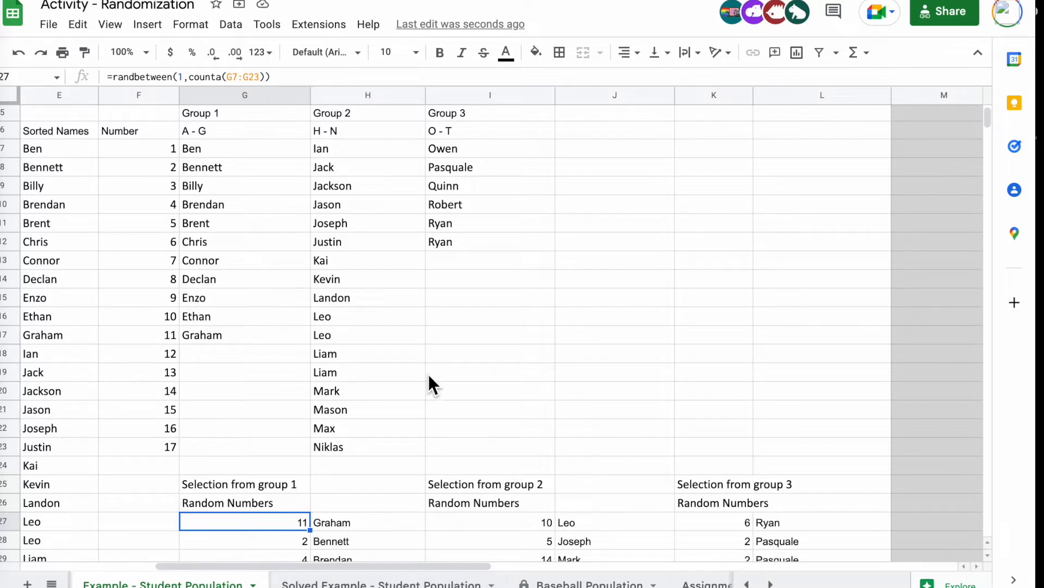
# Highlight the lookup range F7:I23 with a yellow fill
pyautogui.scroll(-4, 433, 375)
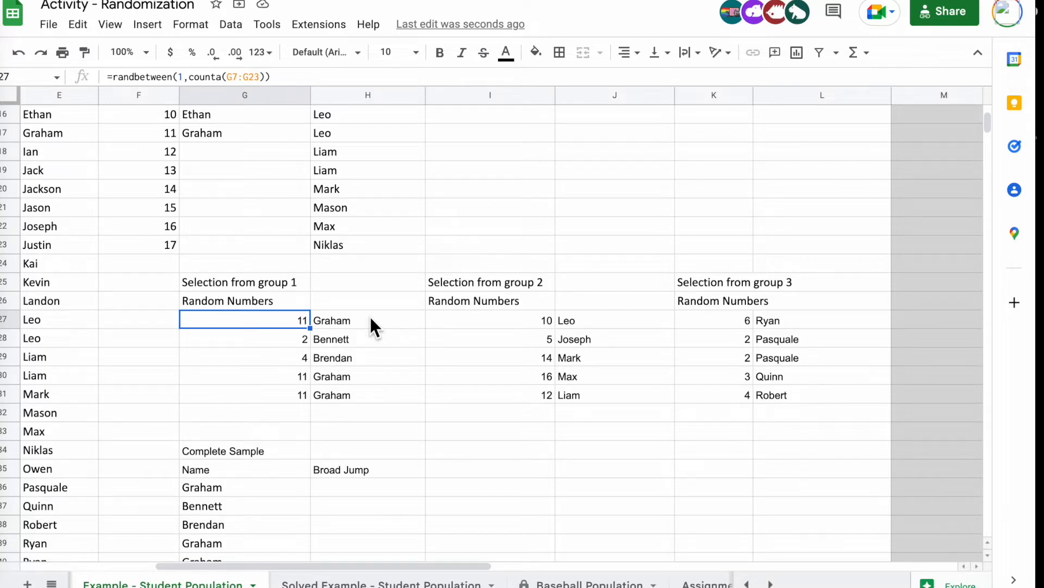
pyautogui.scroll(5, 221, 333)
pyautogui.scroll(3, 220, 333)
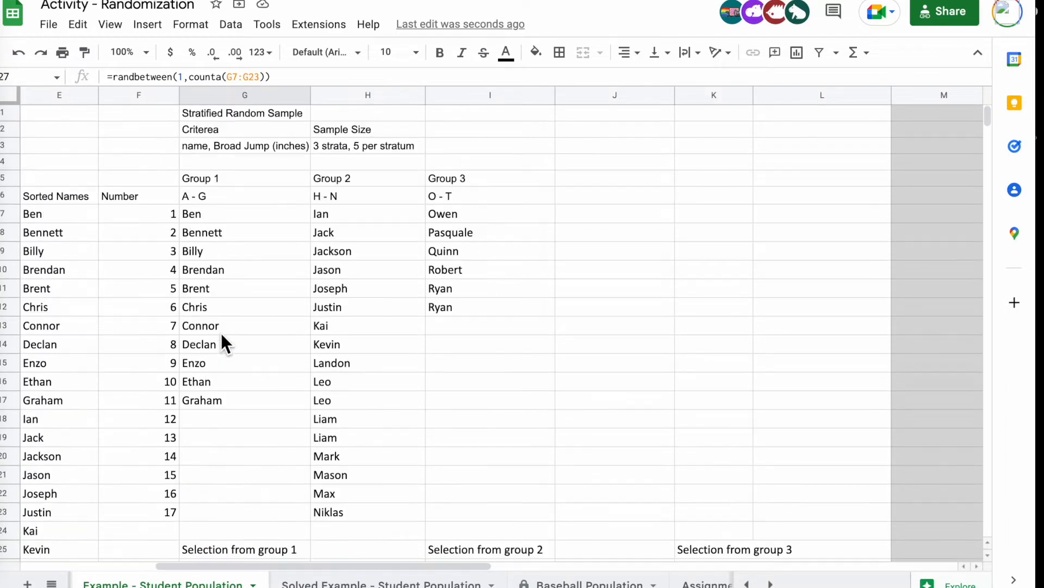
pyautogui.moveTo(174, 208); pyautogui.dragTo(494, 519)
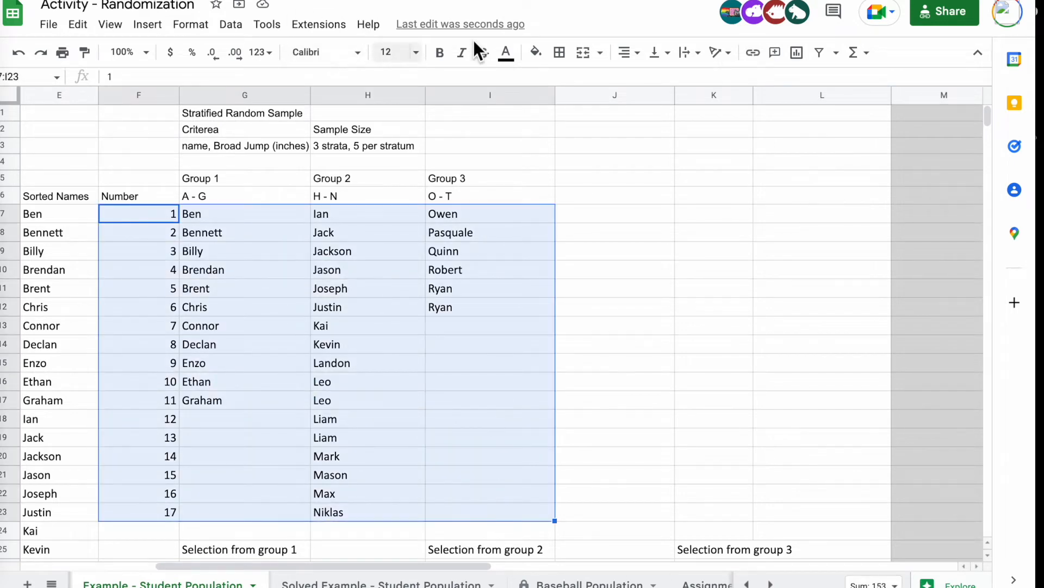
pyautogui.click(537, 53)
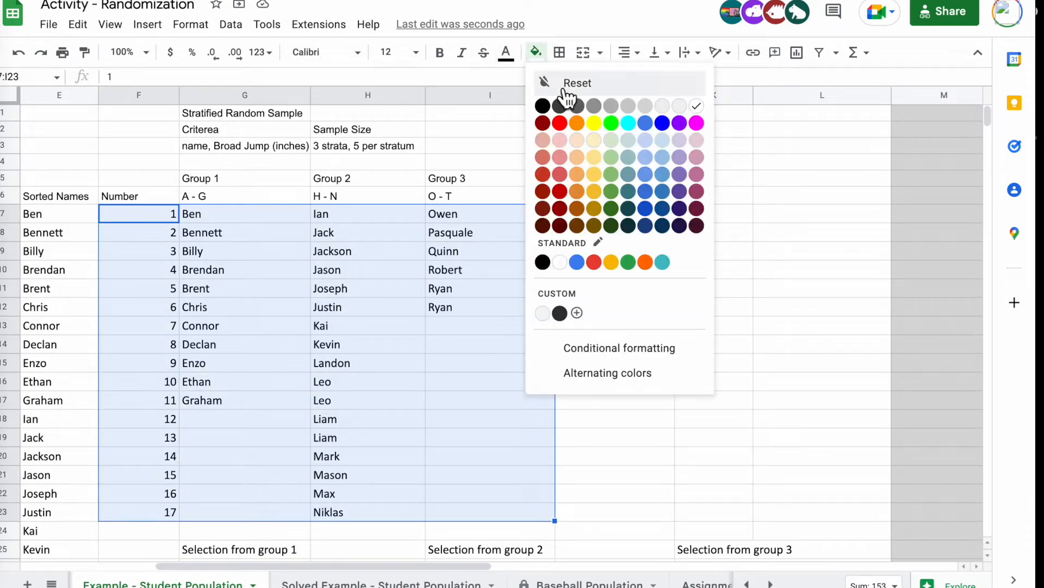
pyautogui.click(594, 123)
pyautogui.click(701, 272)
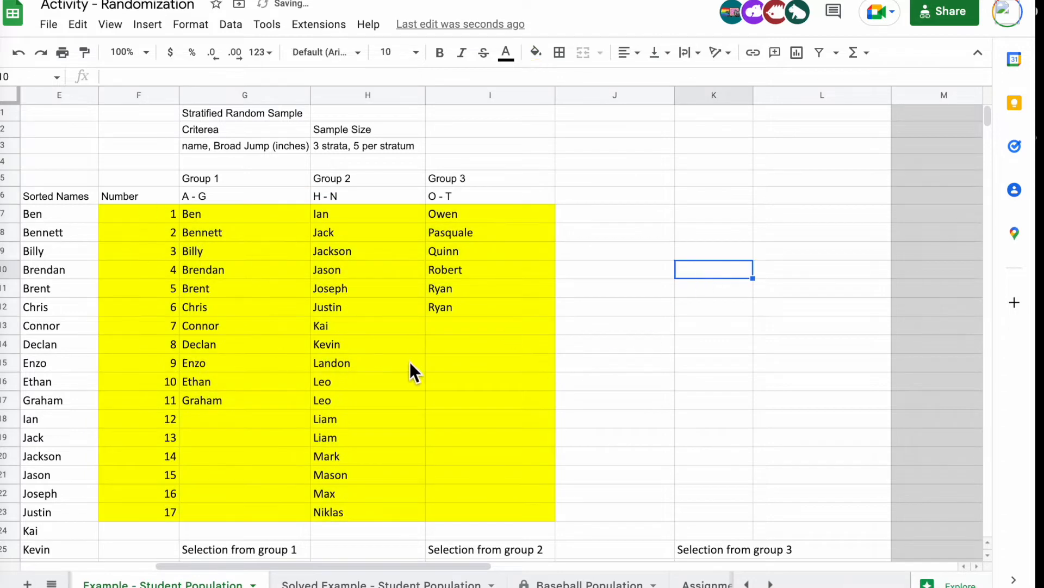
# Replace the formula in H27 with a new VLOOKUP that looks up G27 in the range F7:I23
pyautogui.scroll(-2, 574, 349)
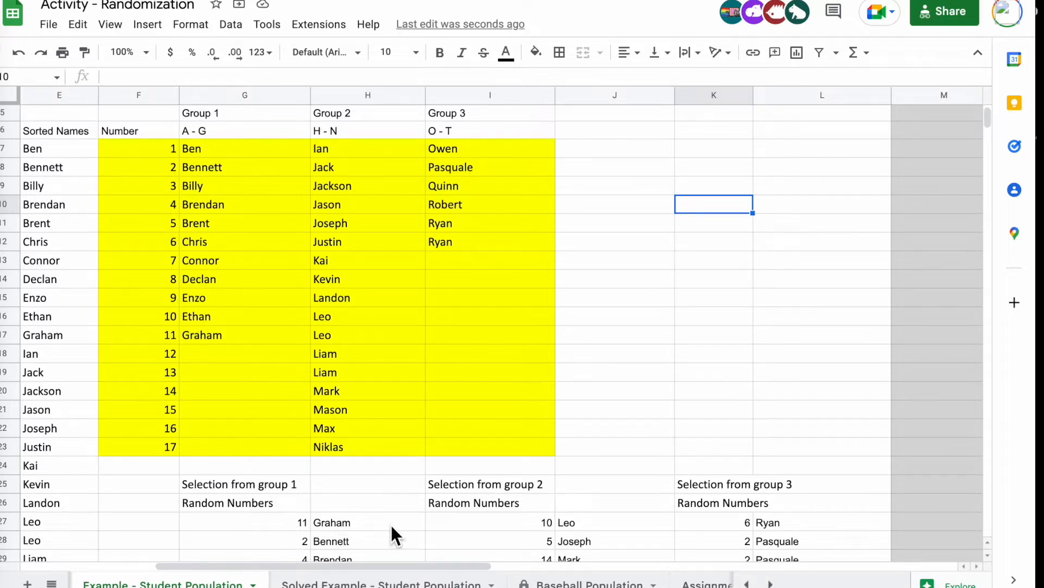
pyautogui.click(334, 519)
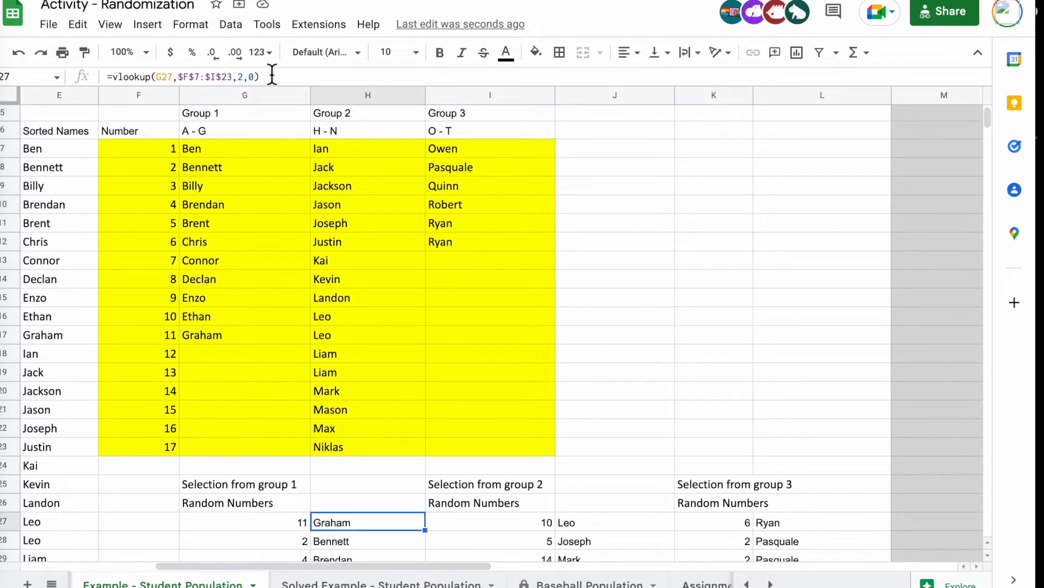
pyautogui.moveTo(272, 76); pyautogui.dragTo(170, 76)
pyautogui.write('=')
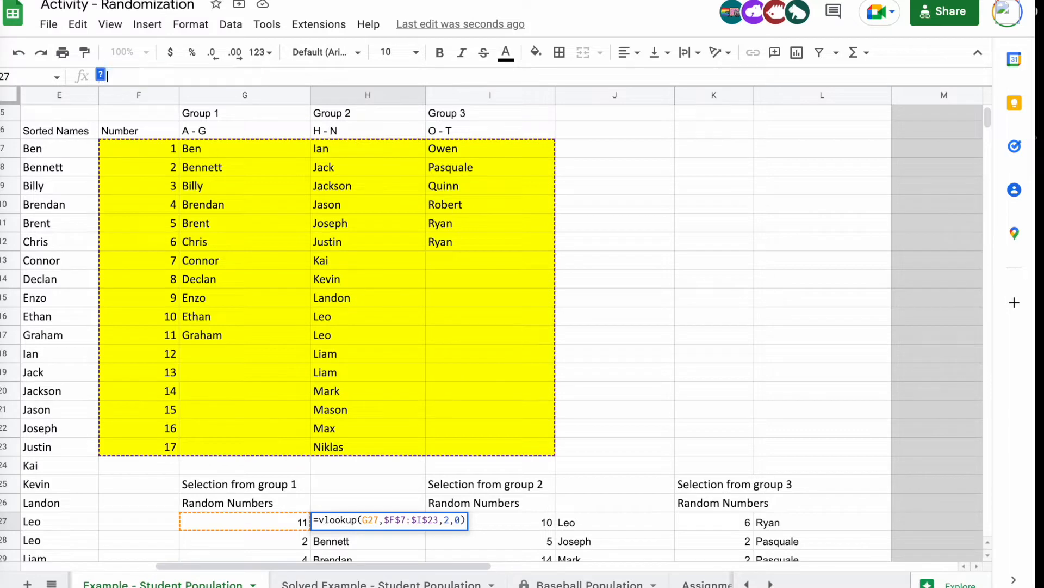
pyautogui.write('vlookup')
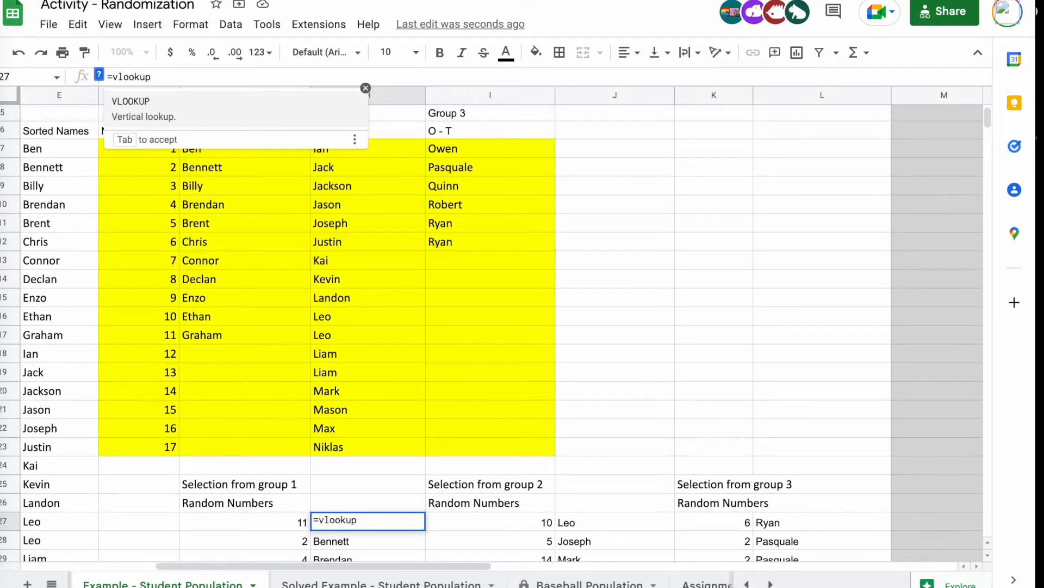
pyautogui.write('(')
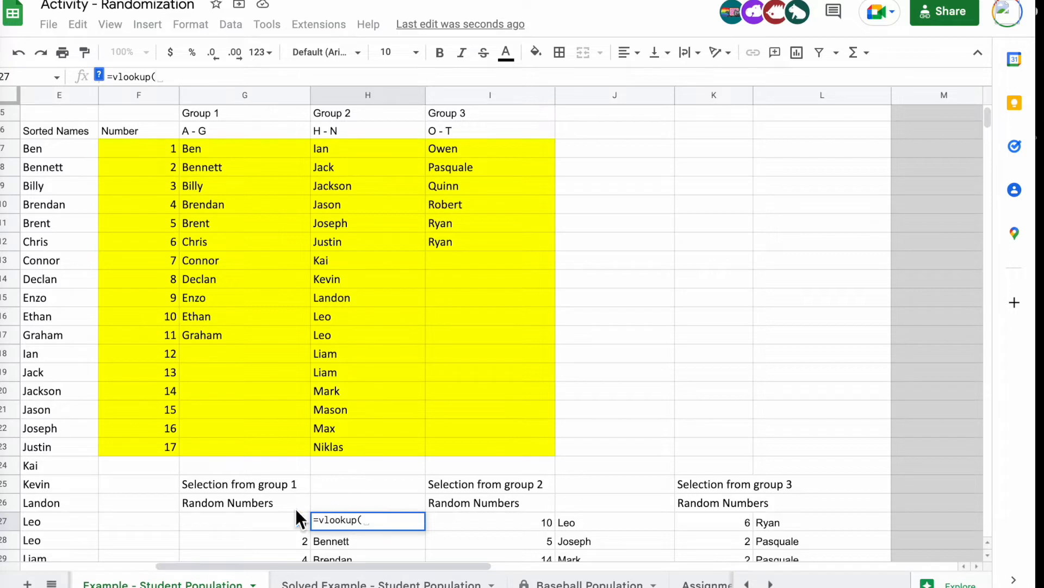
pyautogui.click(276, 518)
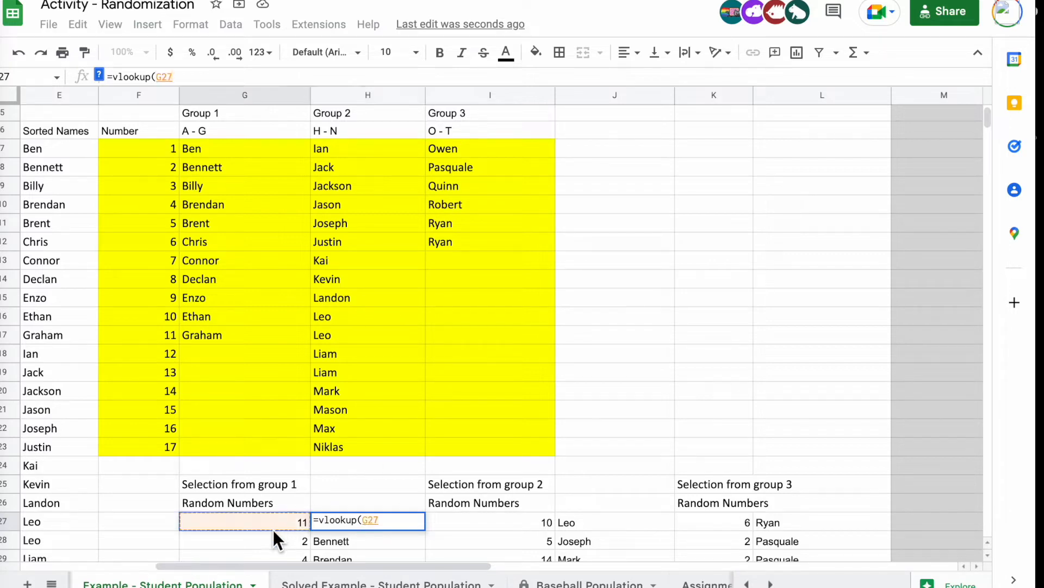
pyautogui.write(',')
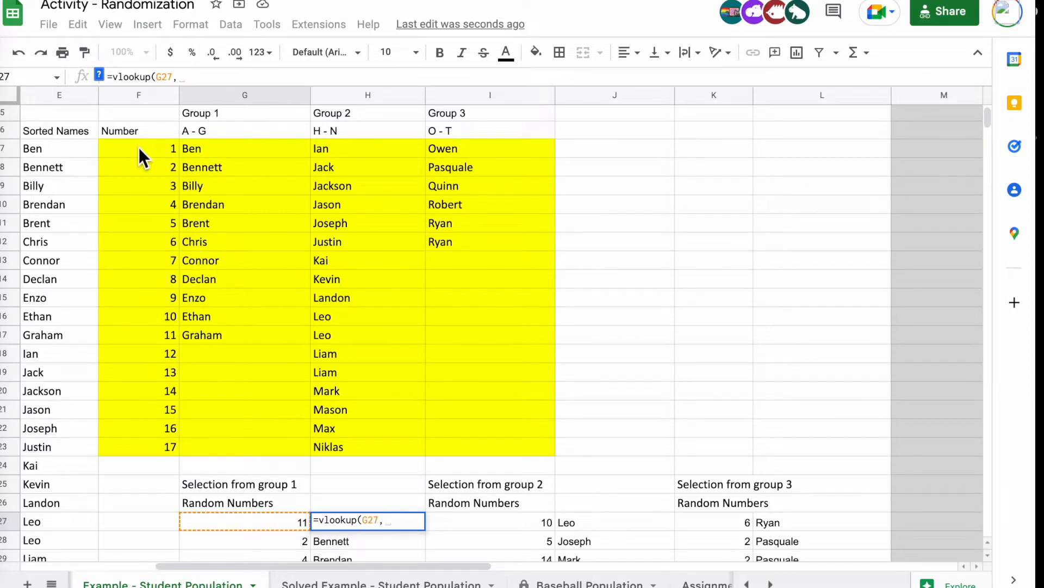
pyautogui.moveTo(138, 148); pyautogui.dragTo(135, 439)
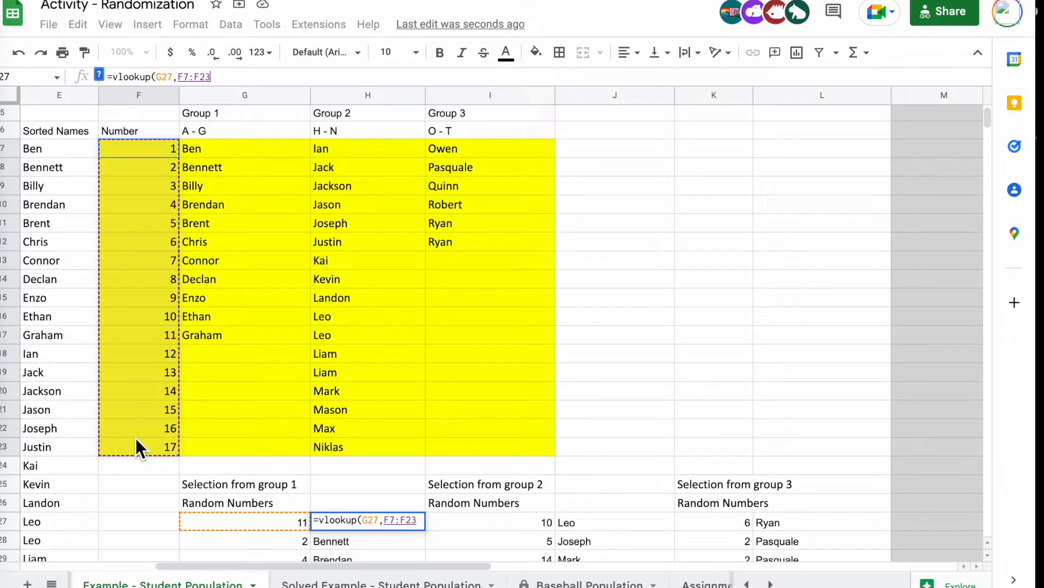
pyautogui.moveTo(137, 439); pyautogui.dragTo(498, 455)
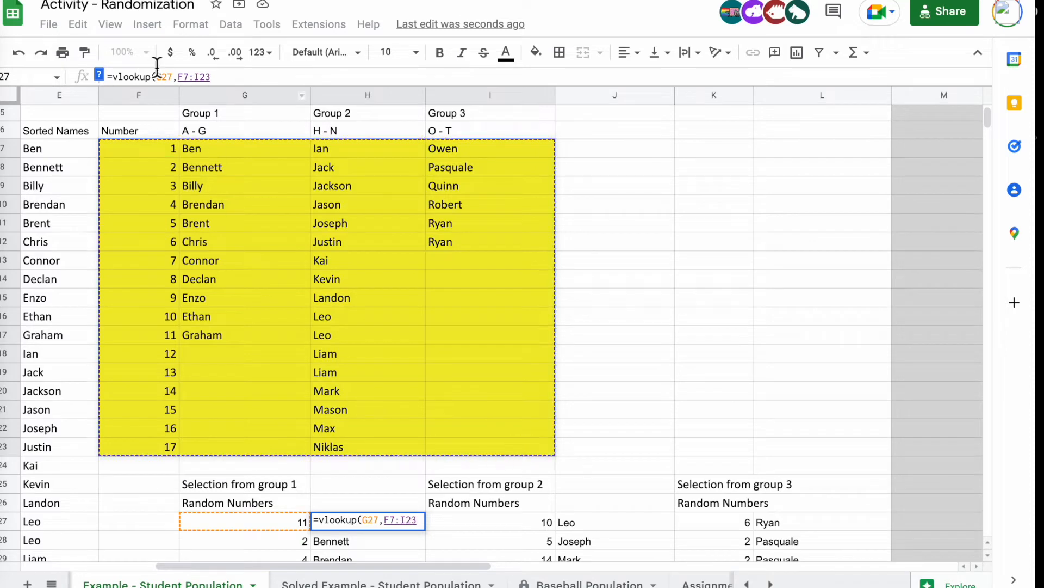
# Make the lookup range in the H27 formula absolute as $F$7:$I$23
pyautogui.click(178, 77)
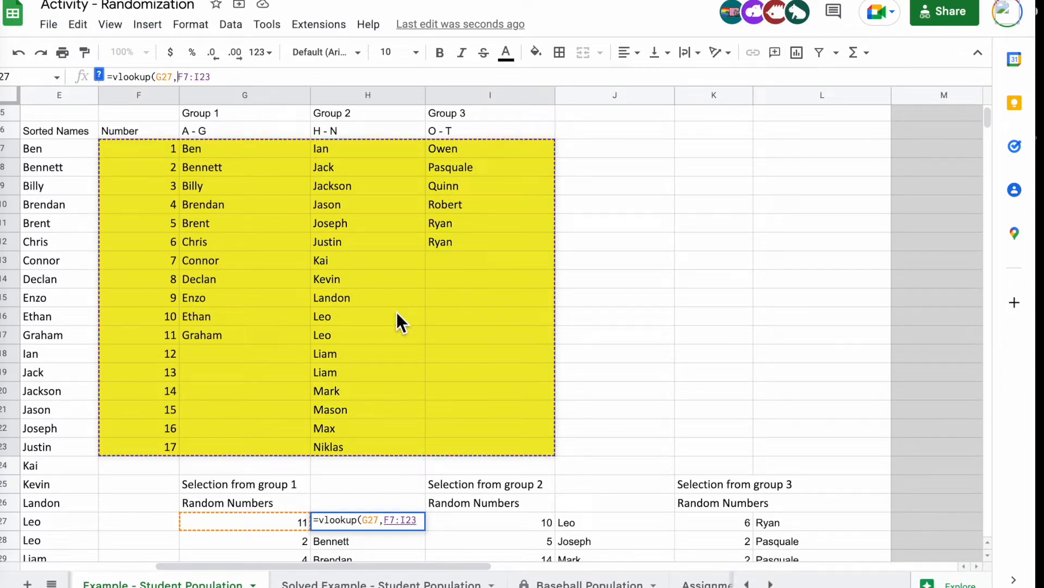
pyautogui.write('$')
pyautogui.press('Right')
pyautogui.write('$')
pyautogui.press('Right')
pyautogui.press('Right')
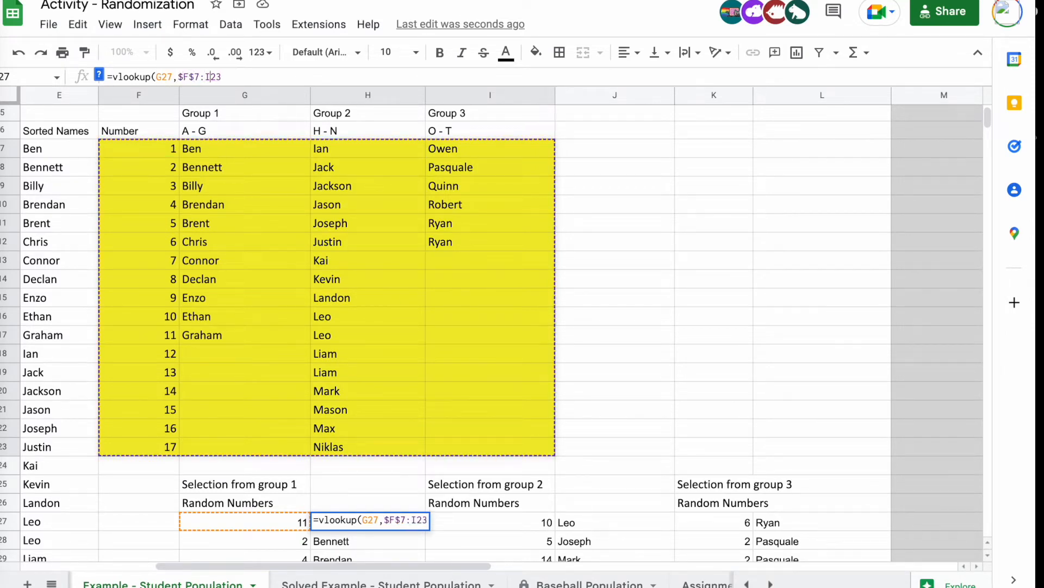
pyautogui.write('$')
pyautogui.press('Right')
pyautogui.write('$')
pyautogui.press('Right')
pyautogui.press('Right')
pyautogui.write(',')
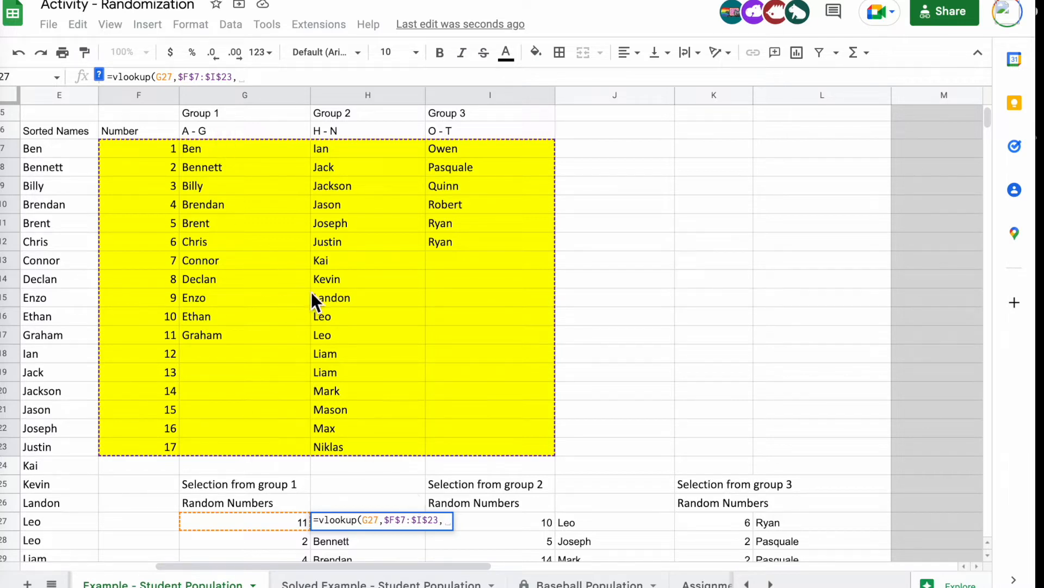
# Complete the H27 lookup with column index 2 and false for an exact match: =vlookup(G27,$F$7:$I$23,2,false)
pyautogui.write('2')
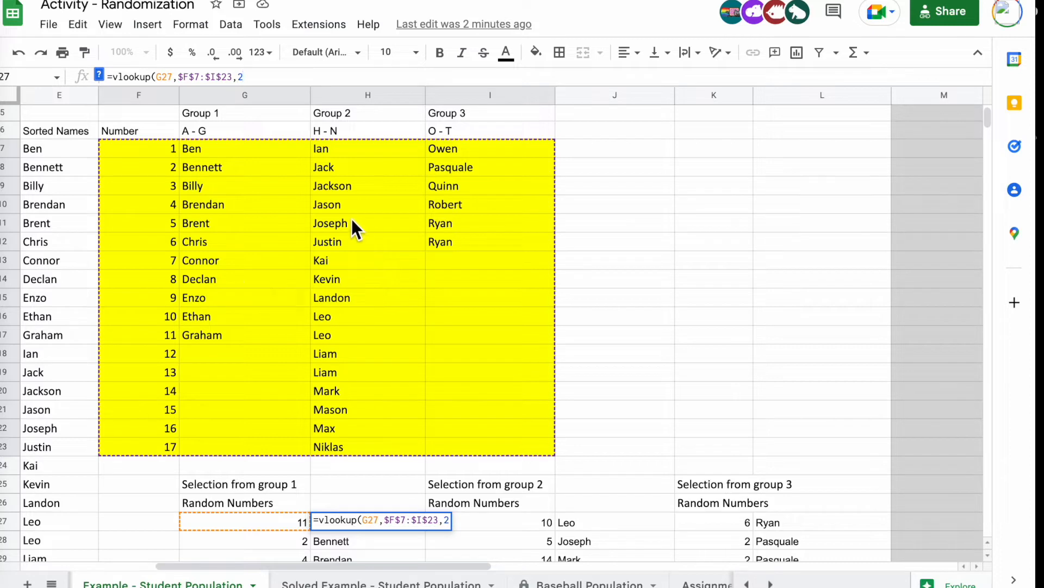
pyautogui.write(',')
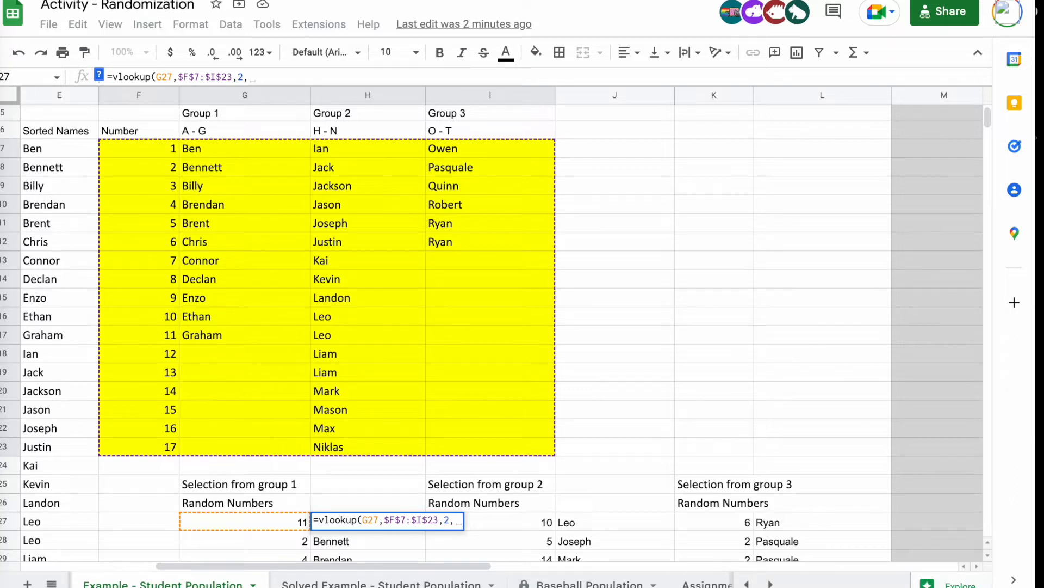
pyautogui.write('false)')
pyautogui.press('Return')
pyautogui.press('Up')
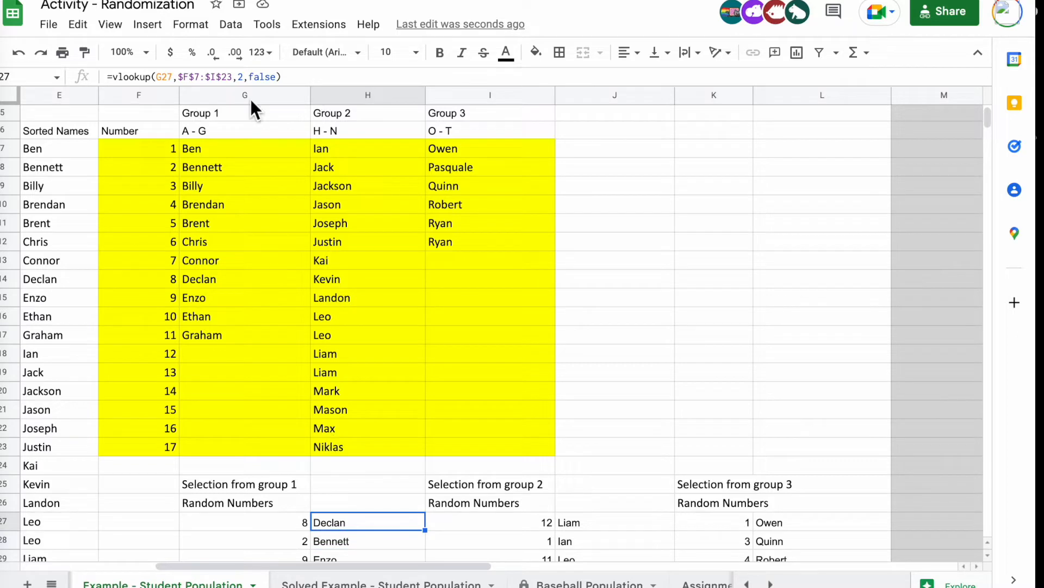
# Compare the VLOOKUP formulas in H28, J27 and L27, checking the lookup cell and column index for each group
pyautogui.click(357, 537)
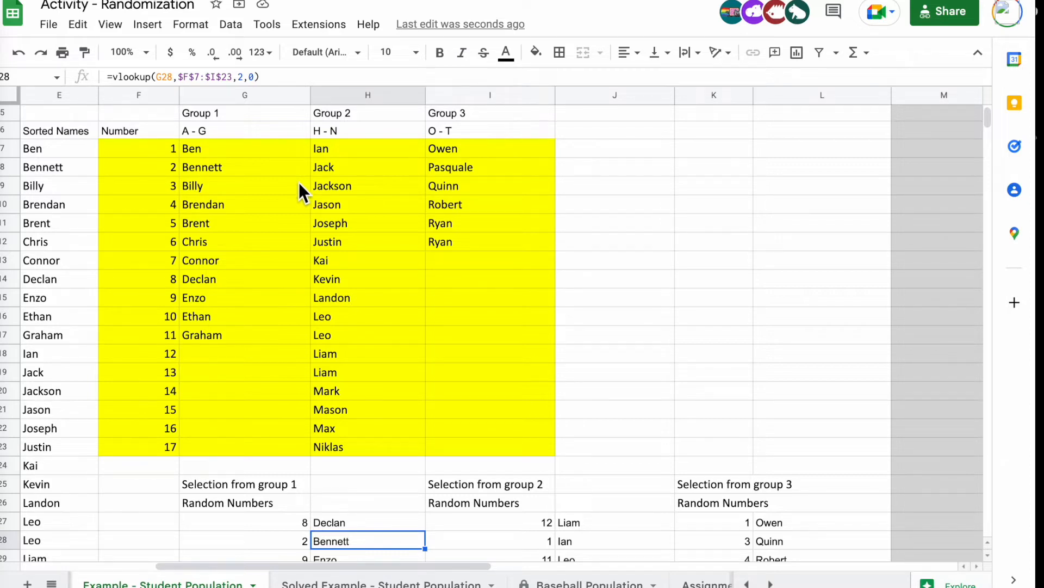
pyautogui.scroll(-4, 536, 393)
pyautogui.scroll(-1, 541, 393)
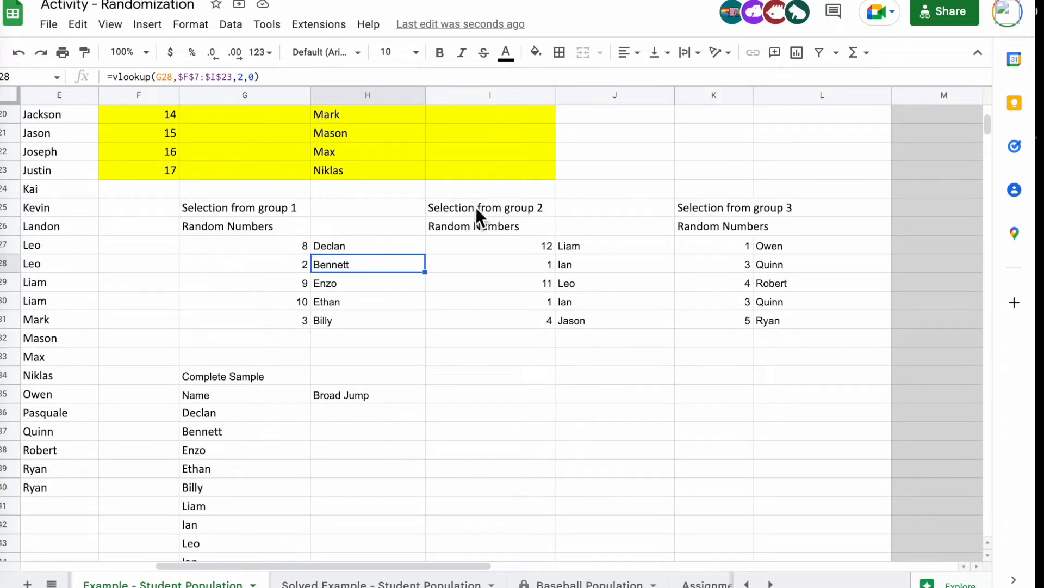
pyautogui.click(602, 245)
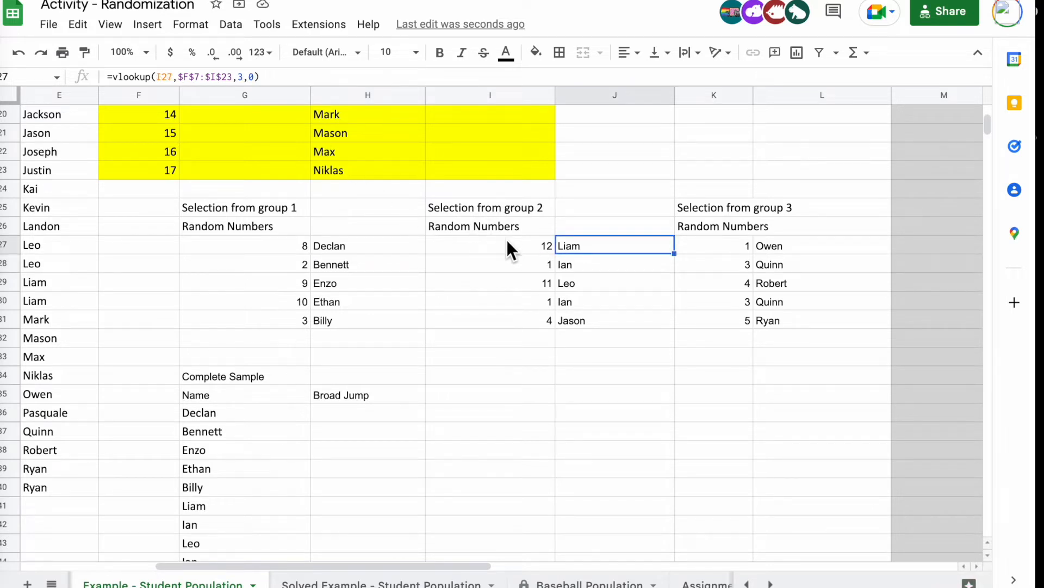
pyautogui.click(164, 76)
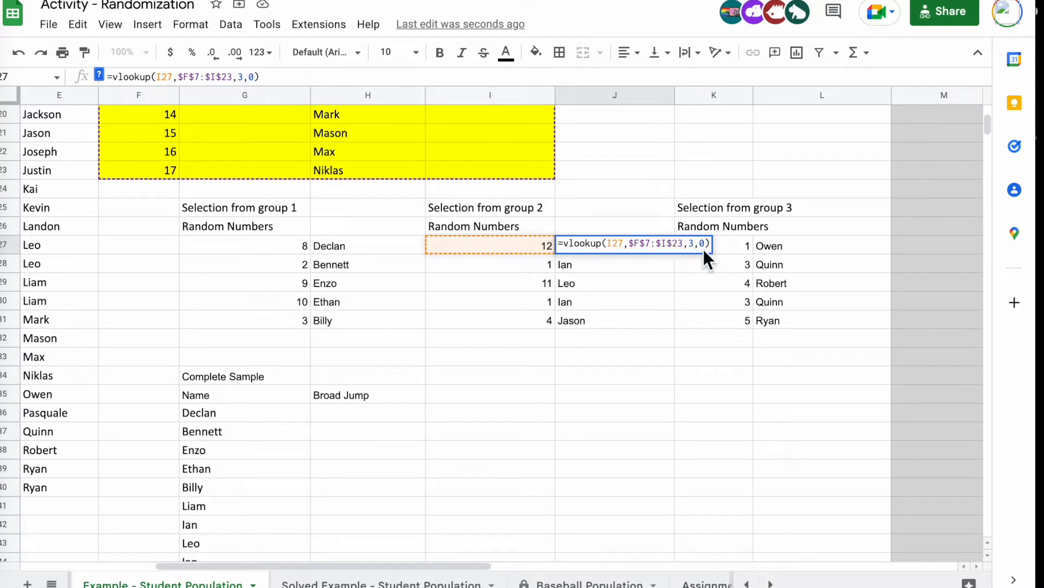
pyautogui.click(795, 240)
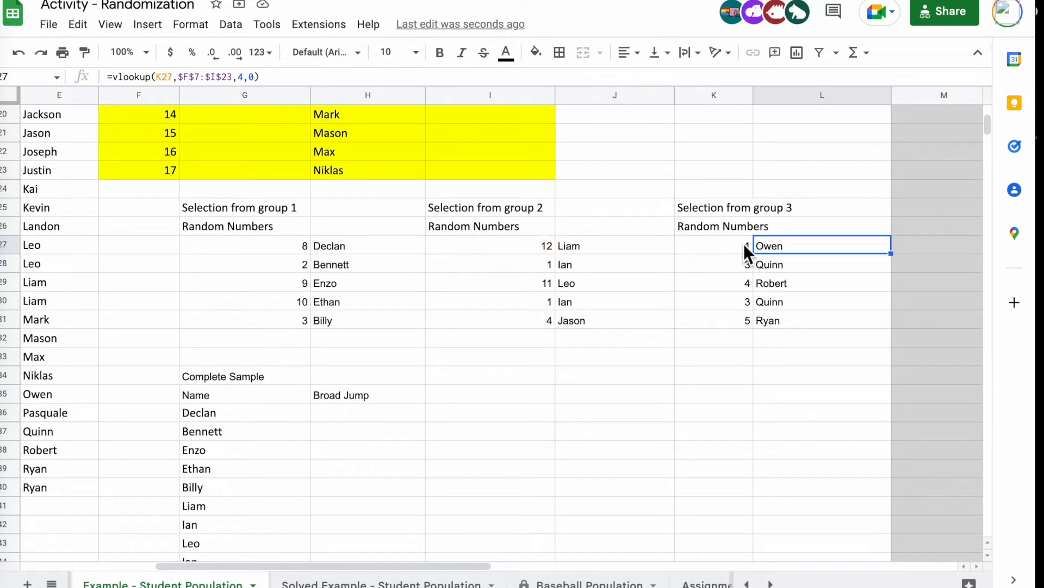
pyautogui.click(164, 76)
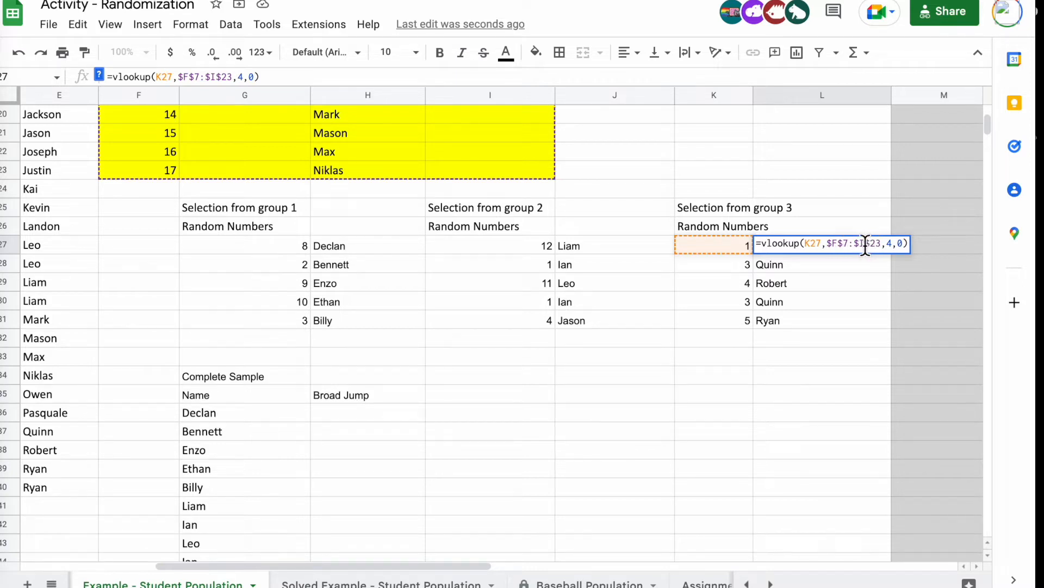
pyautogui.click(818, 189)
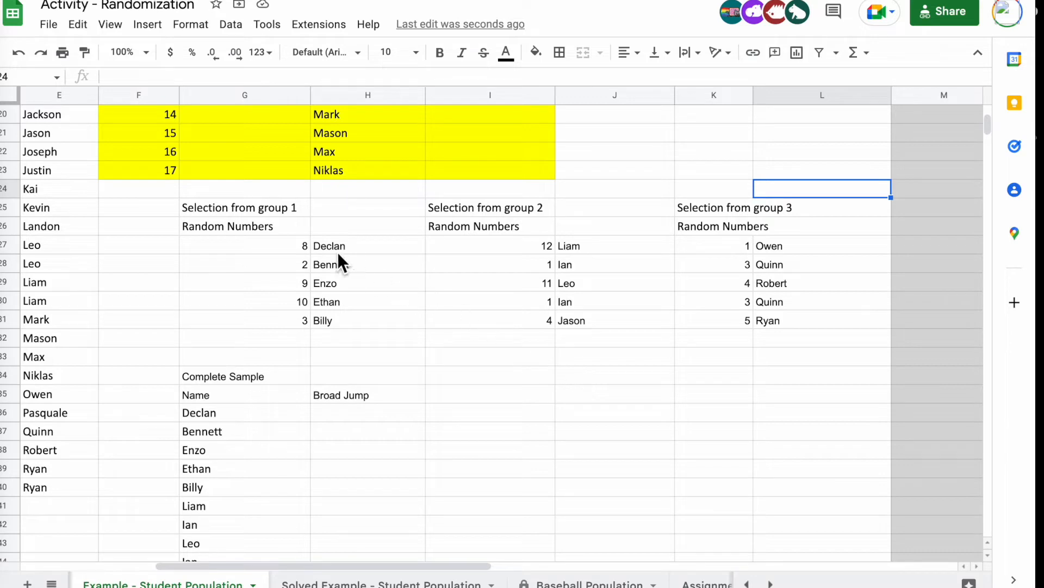
# Compare the selections in G27:L31 with the Complete Sample name list and inspect the reference in G36
pyautogui.moveTo(247, 243); pyautogui.dragTo(780, 326)
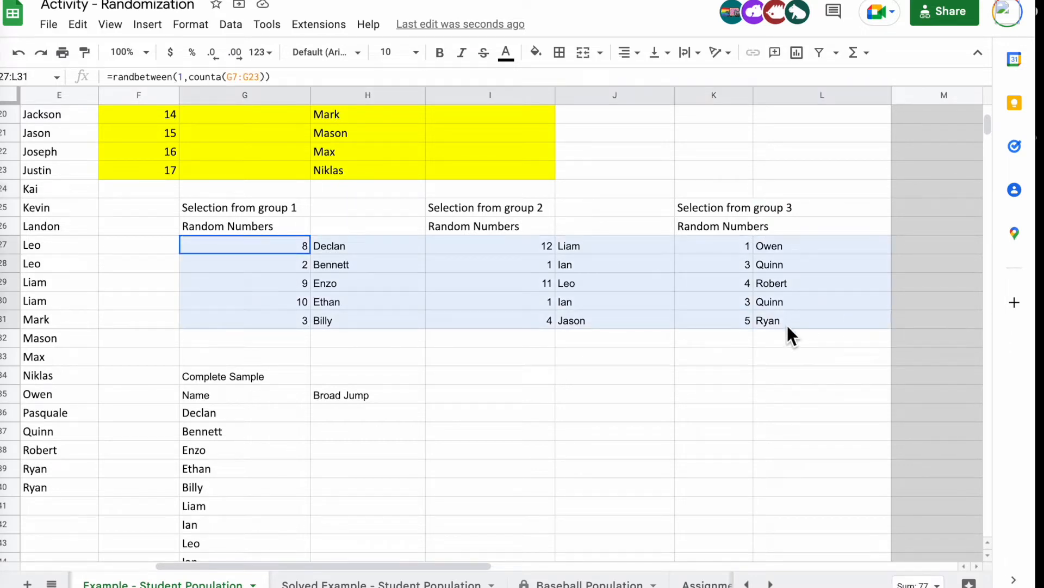
pyautogui.scroll(-6, 788, 325)
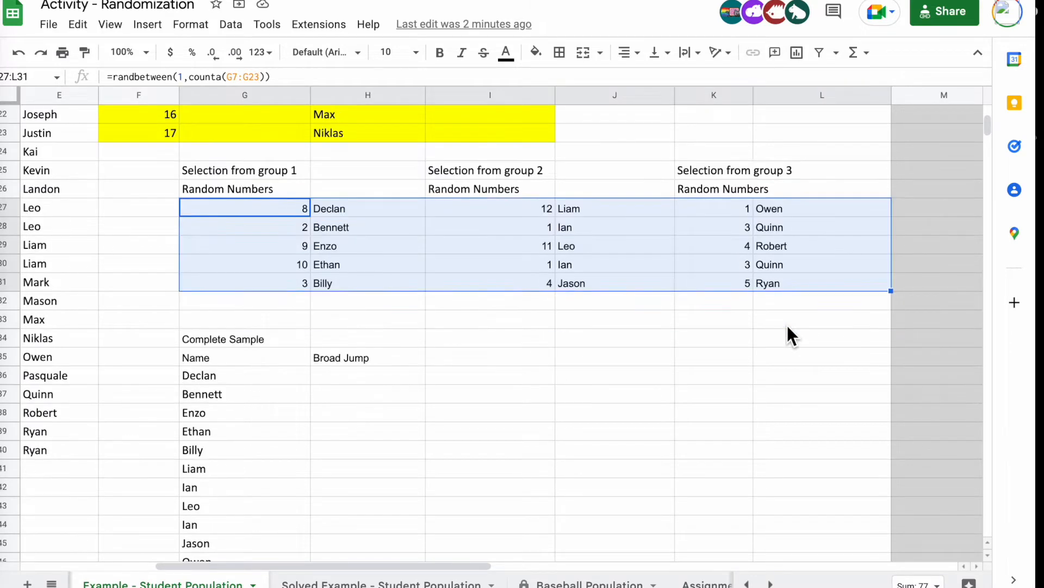
pyautogui.scroll(3, 786, 337)
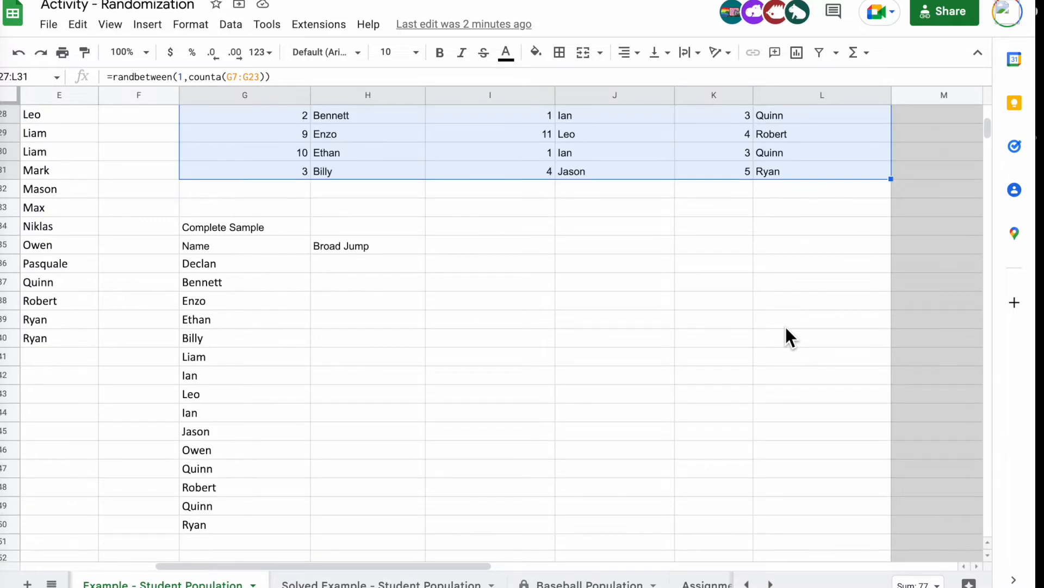
pyautogui.click(221, 266)
pyautogui.scroll(3, 247, 296)
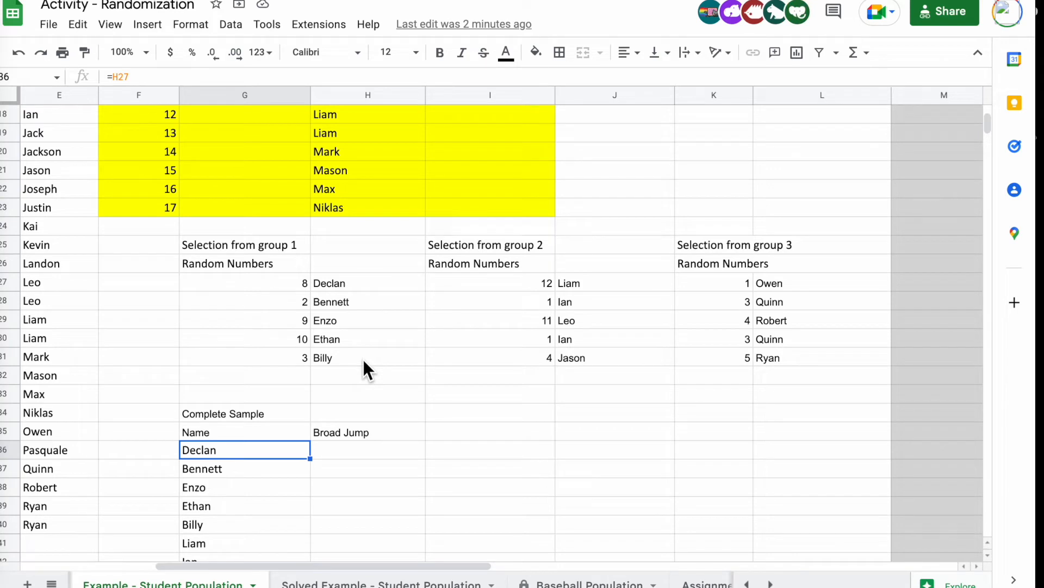
pyautogui.moveTo(348, 275); pyautogui.dragTo(350, 357)
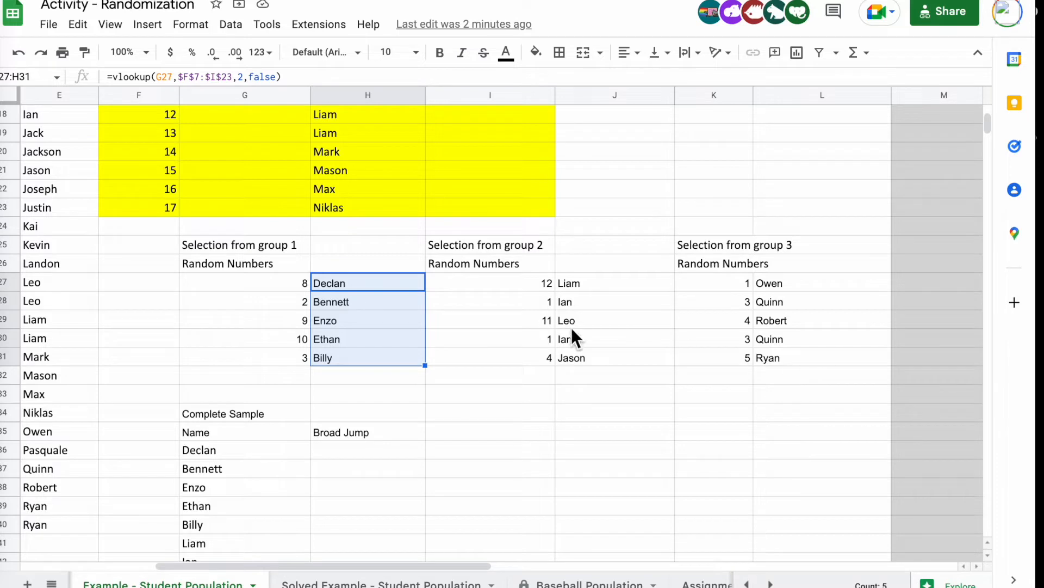
pyautogui.click(204, 449)
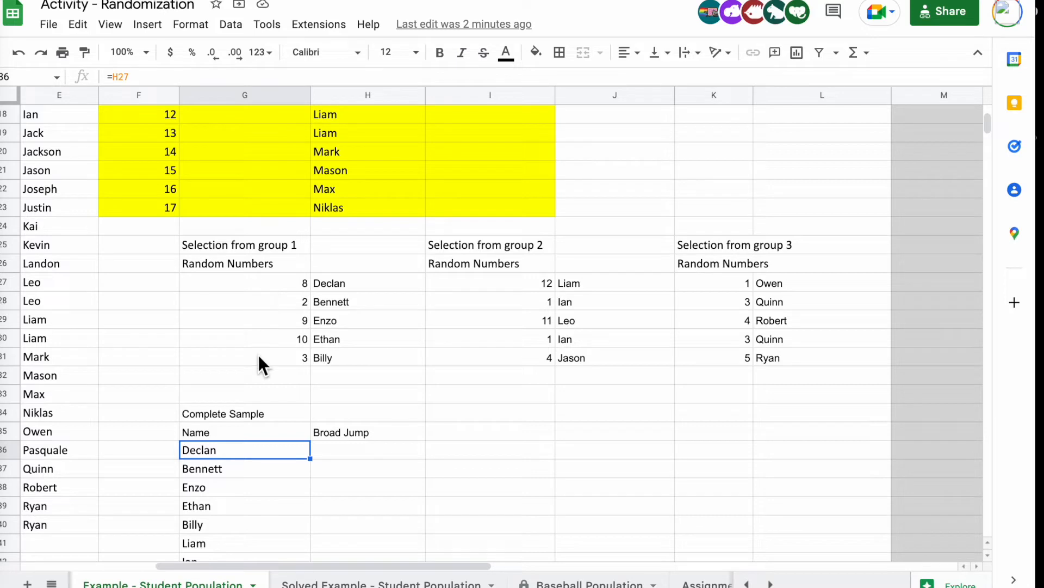
# Check how the Complete Sample cells G36 to G39 link to the group 1 names in H27:H31
pyautogui.moveTo(262, 296); pyautogui.dragTo(270, 343)
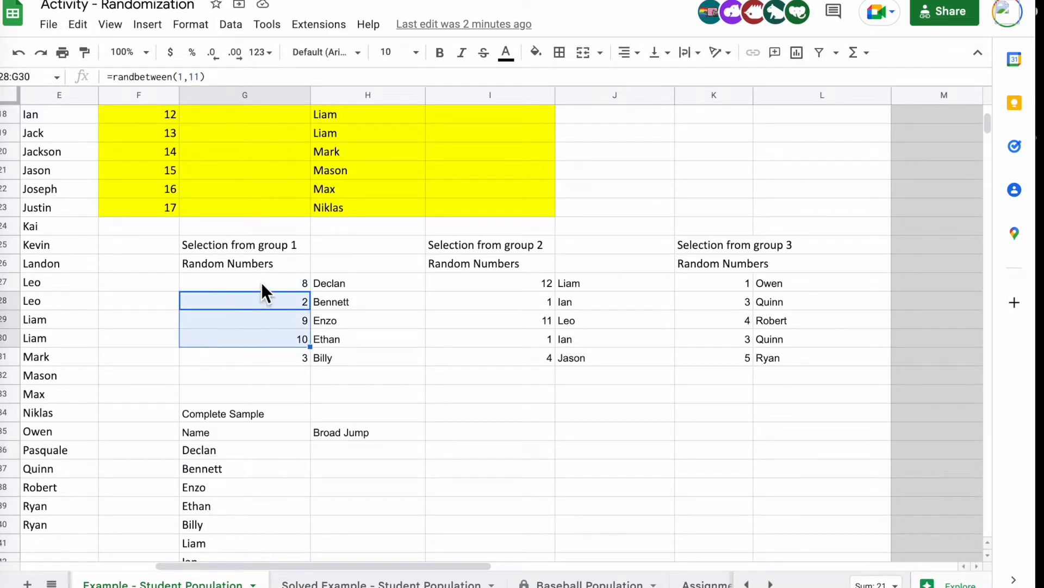
pyautogui.moveTo(342, 283); pyautogui.dragTo(344, 357)
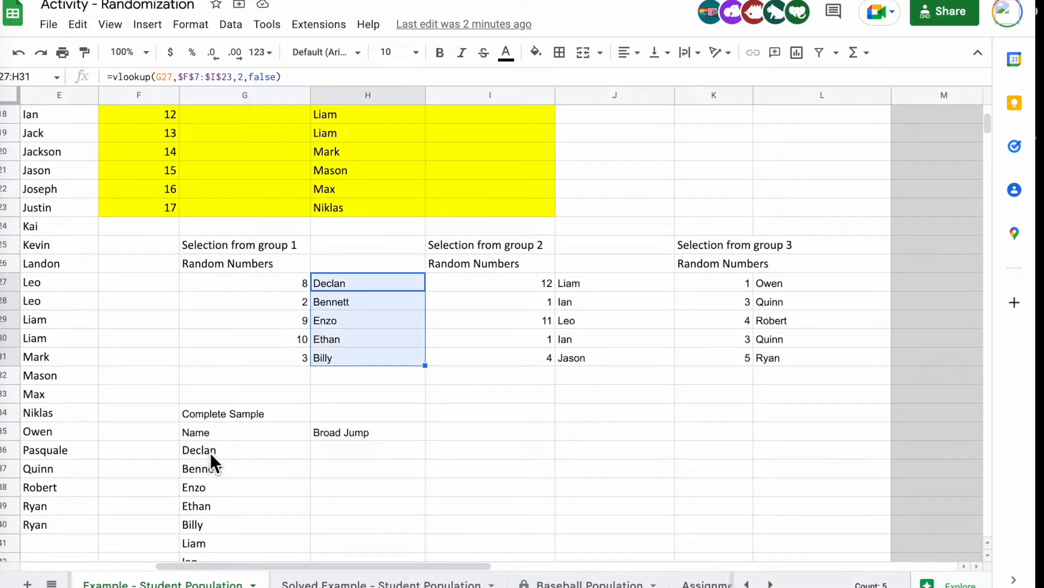
pyautogui.click(367, 301)
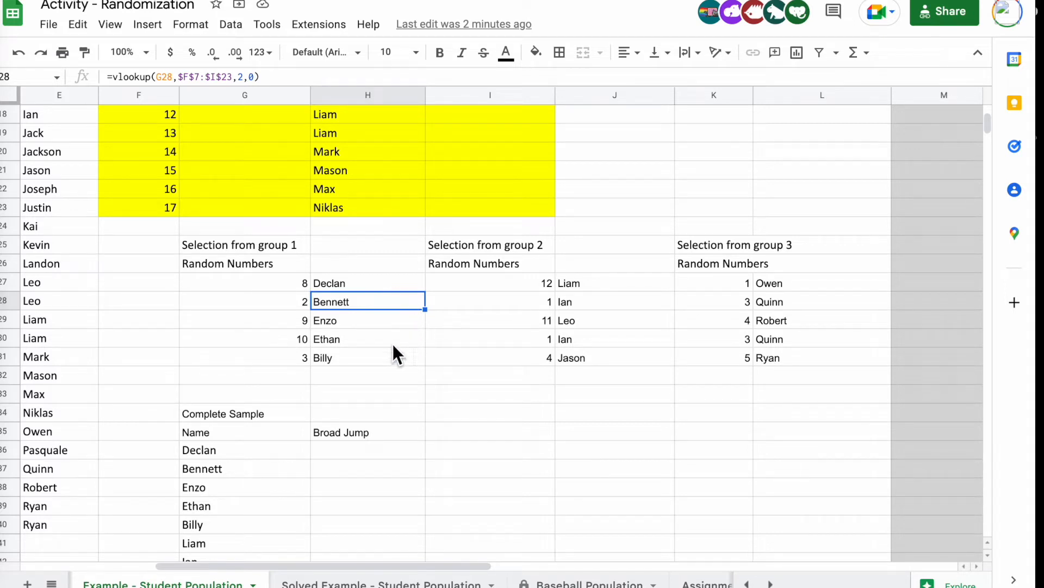
pyautogui.click(379, 283)
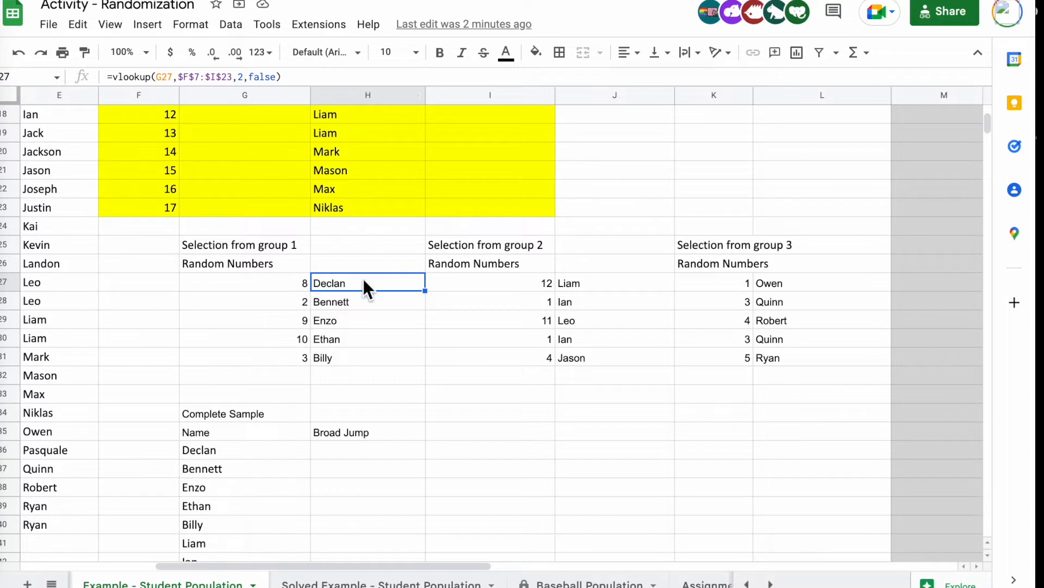
pyautogui.click(213, 446)
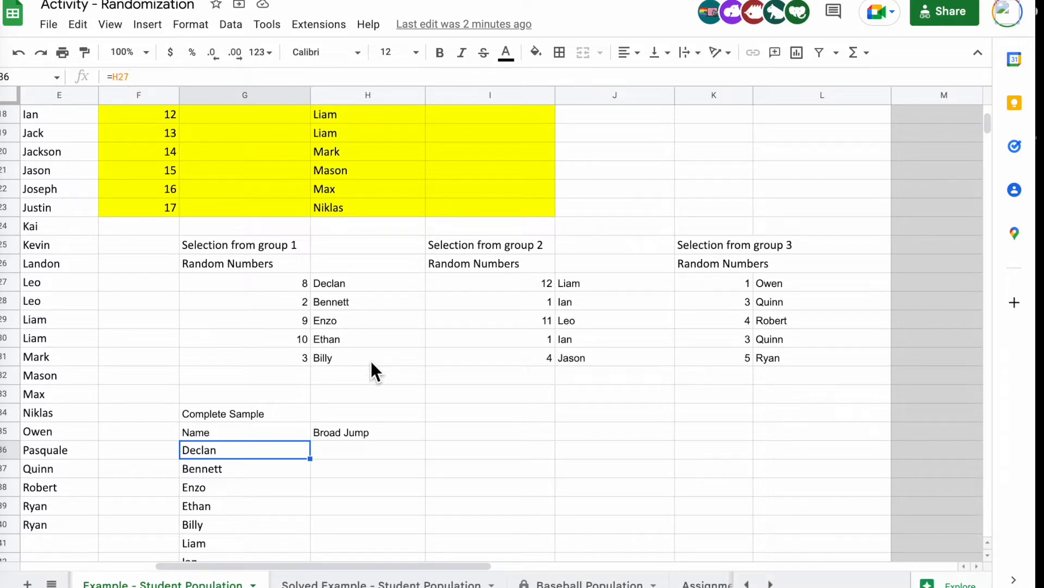
pyautogui.click(224, 471)
pyautogui.press('Down')
pyautogui.press('Down')
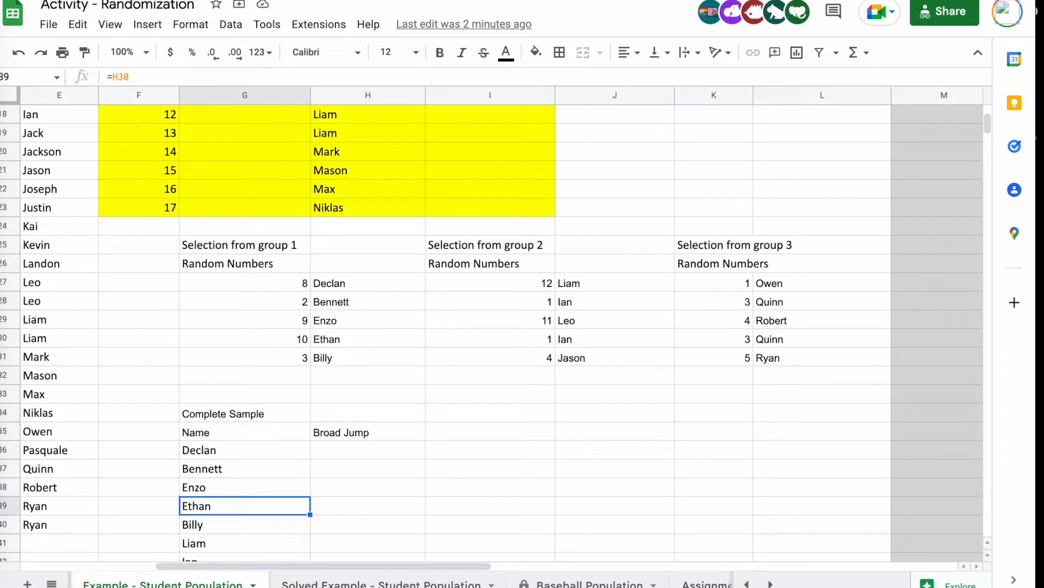
pyautogui.scroll(-4, 366, 458)
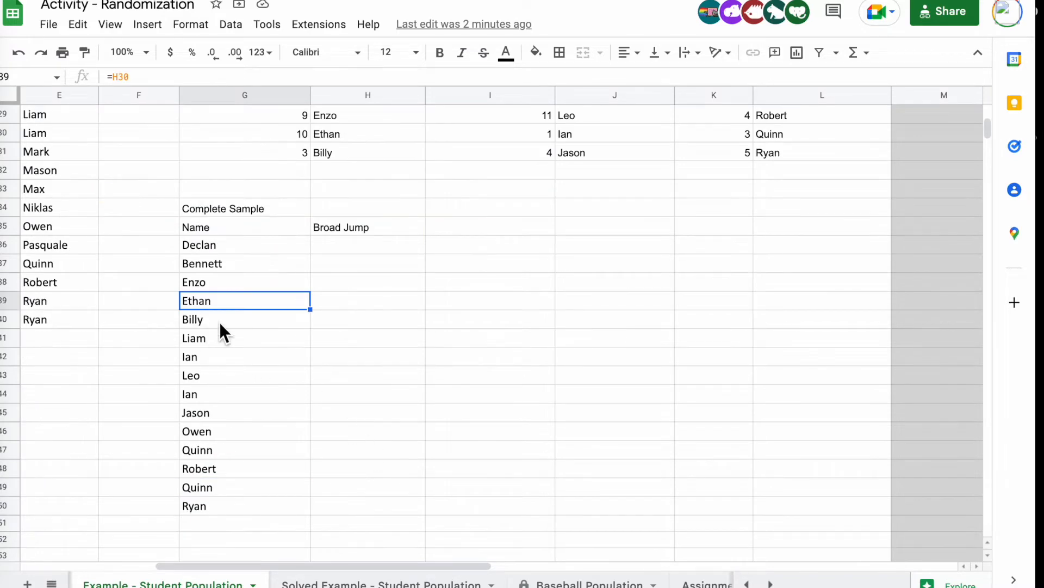
# Clear all names from the Complete Sample list, cells G36 to G50, keeping the Name and Broad Jump headers
pyautogui.moveTo(220, 322); pyautogui.dragTo(224, 509)
pyautogui.press('Delete')
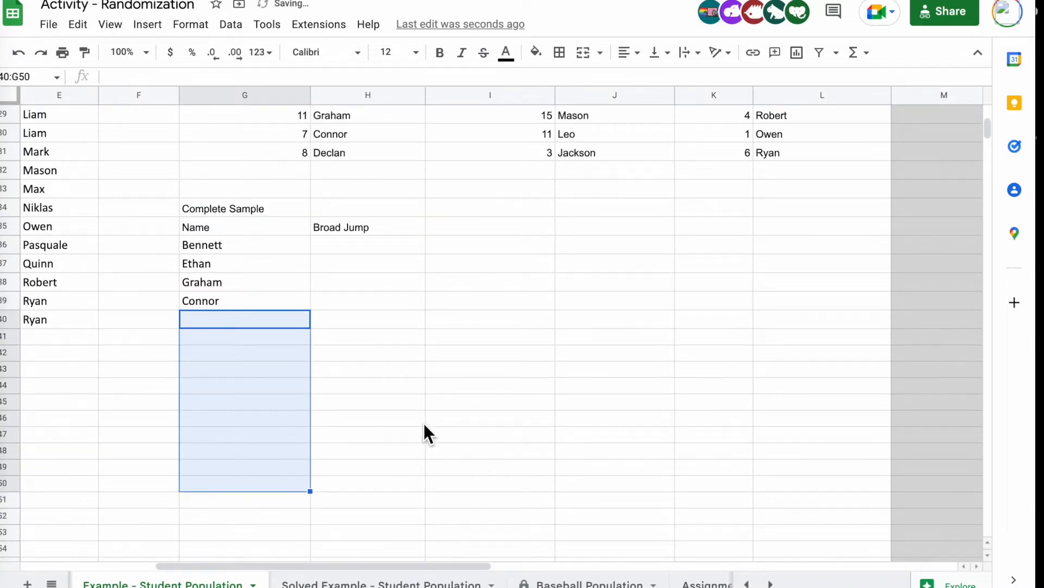
pyautogui.click(423, 424)
pyautogui.scroll(2, 439, 426)
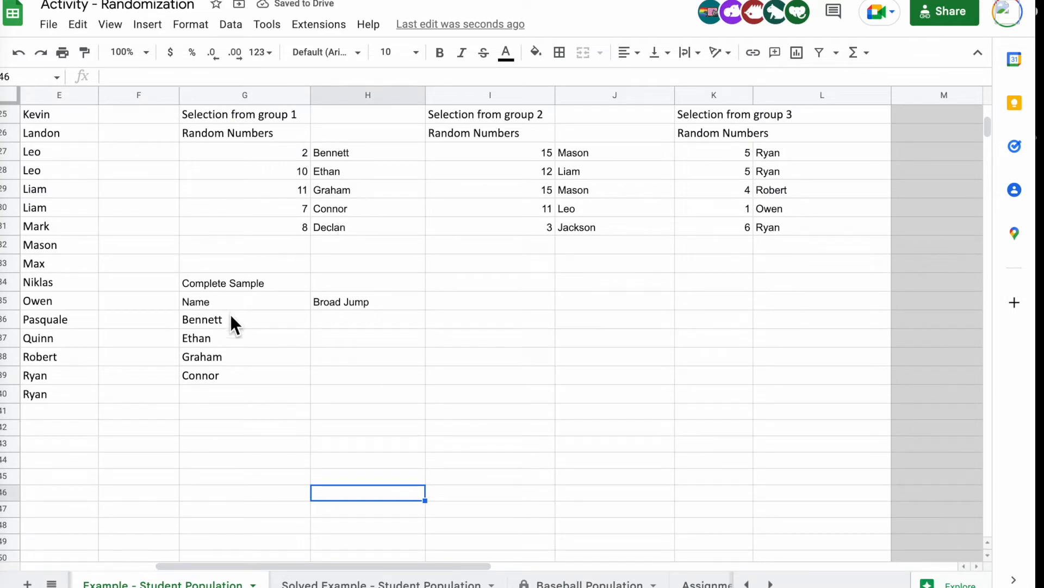
pyautogui.moveTo(235, 328); pyautogui.dragTo(256, 378)
pyautogui.press('Delete')
# Link G36 to the first group 1 selection with =H27 and fill the reference down to G40
pyautogui.click(378, 149)
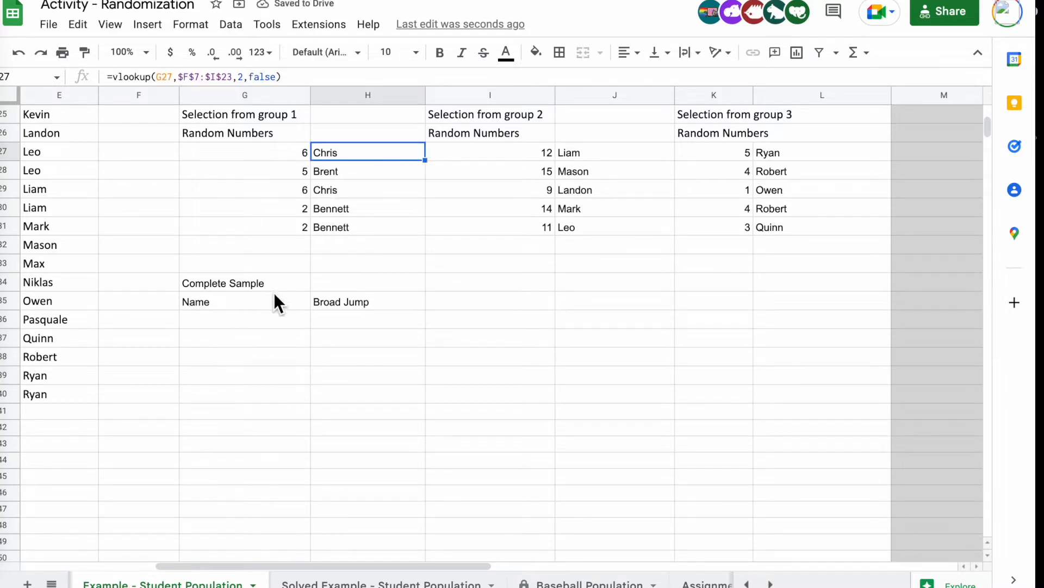
pyautogui.click(235, 325)
pyautogui.write('=H27')
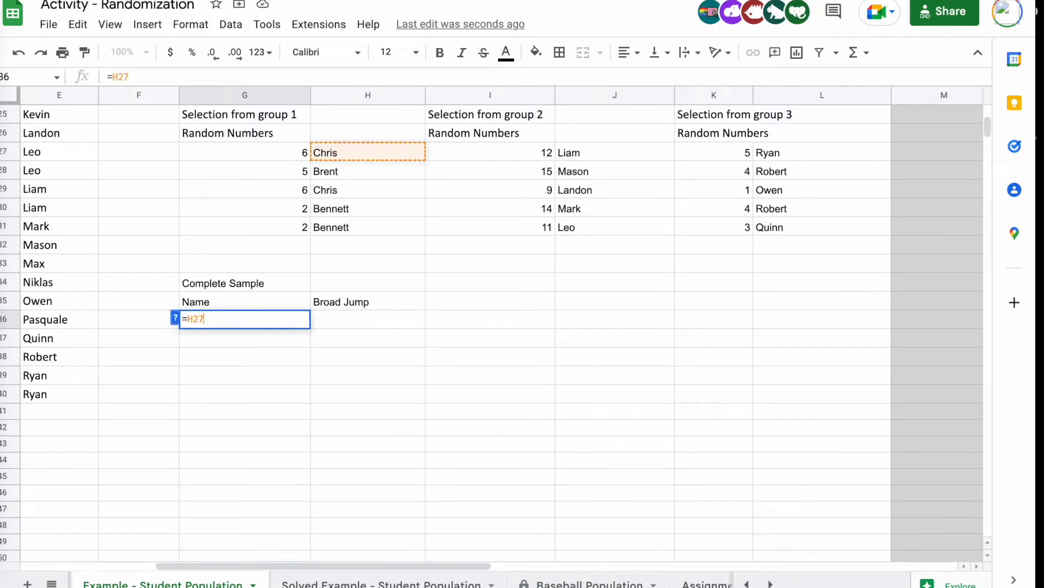
pyautogui.press('Return')
pyautogui.click(294, 324)
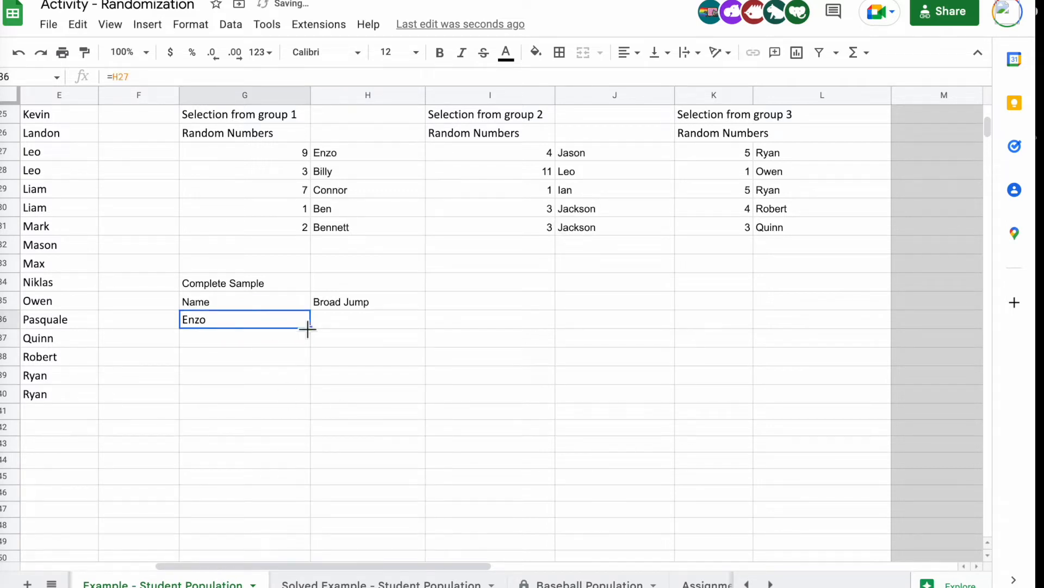
pyautogui.moveTo(309, 326); pyautogui.dragTo(324, 401)
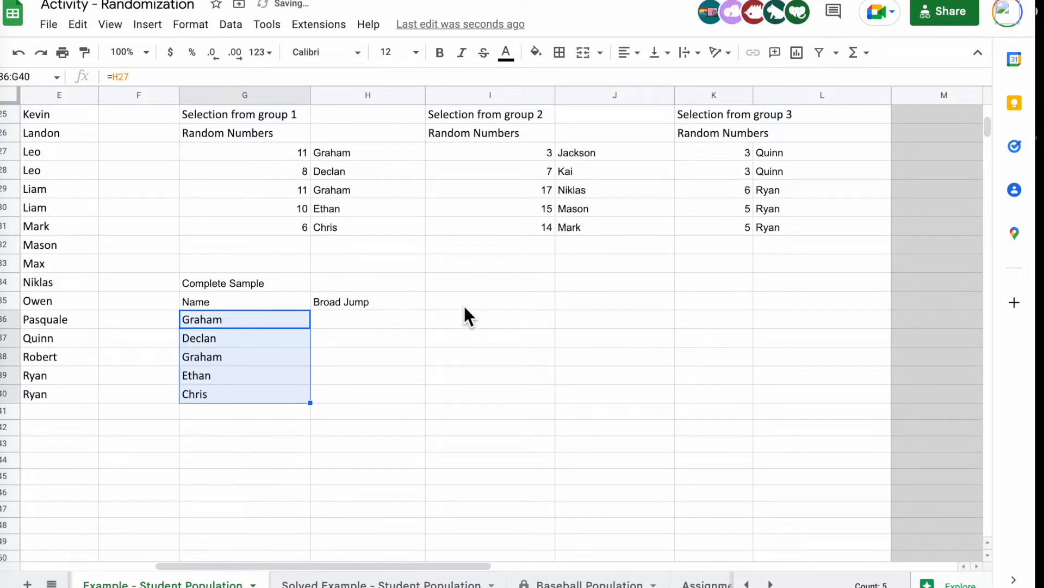
# Link G41 to the first group 2 selection with =J27 and fill the reference down to G45
pyautogui.click(247, 412)
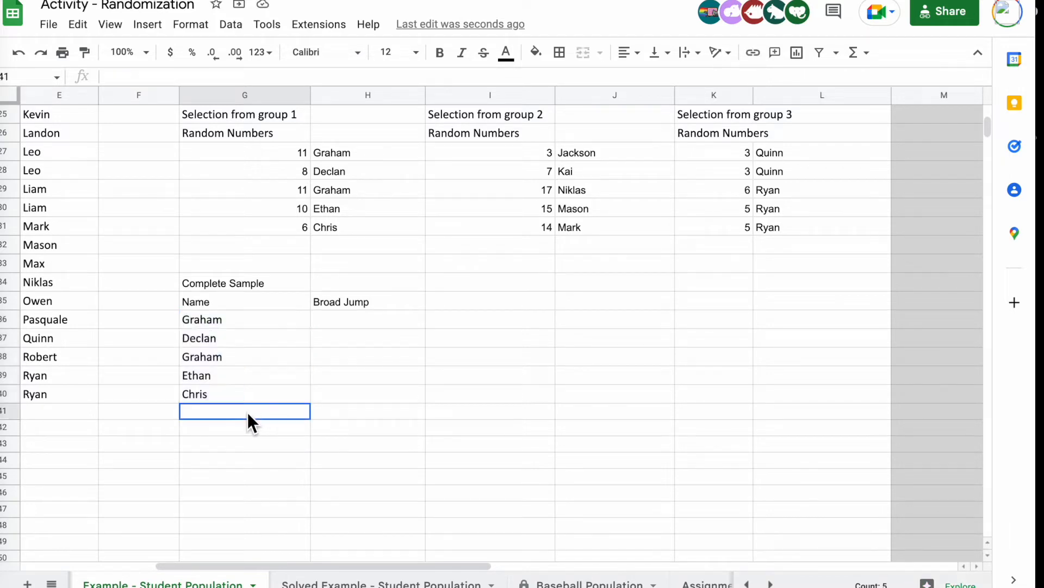
pyautogui.write('=J27')
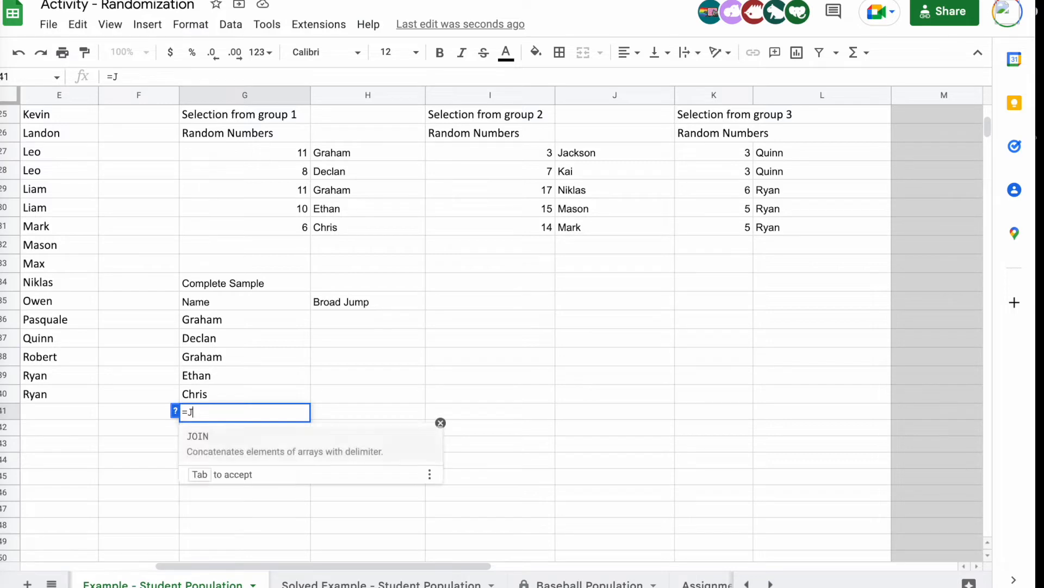
pyautogui.press('Return')
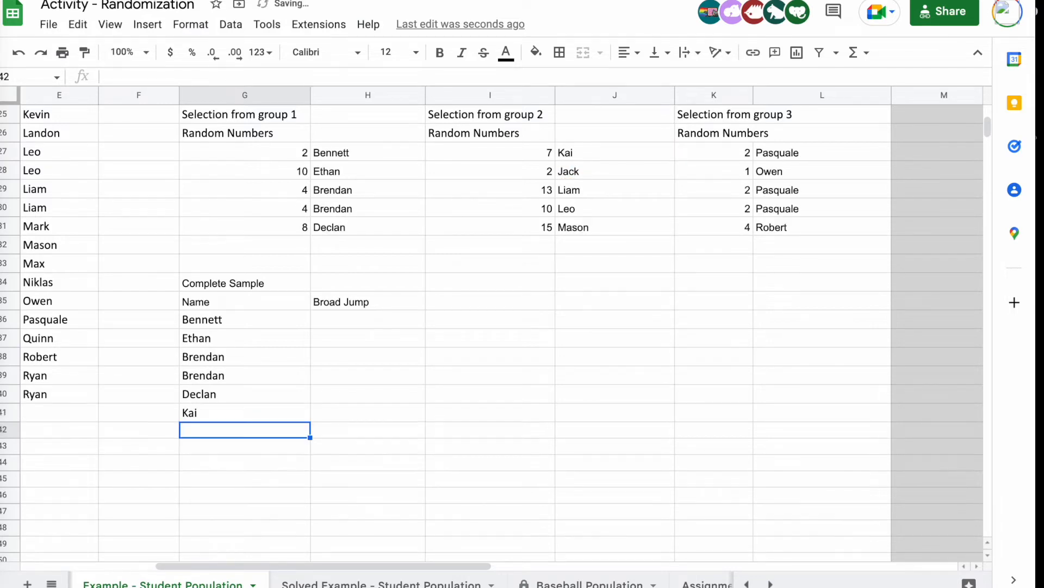
pyautogui.click(248, 412)
pyautogui.moveTo(308, 420); pyautogui.dragTo(312, 476)
# Link G46 to the first group 3 selection with =L27 and fill the reference down to G50
pyautogui.scroll(-3, 538, 337)
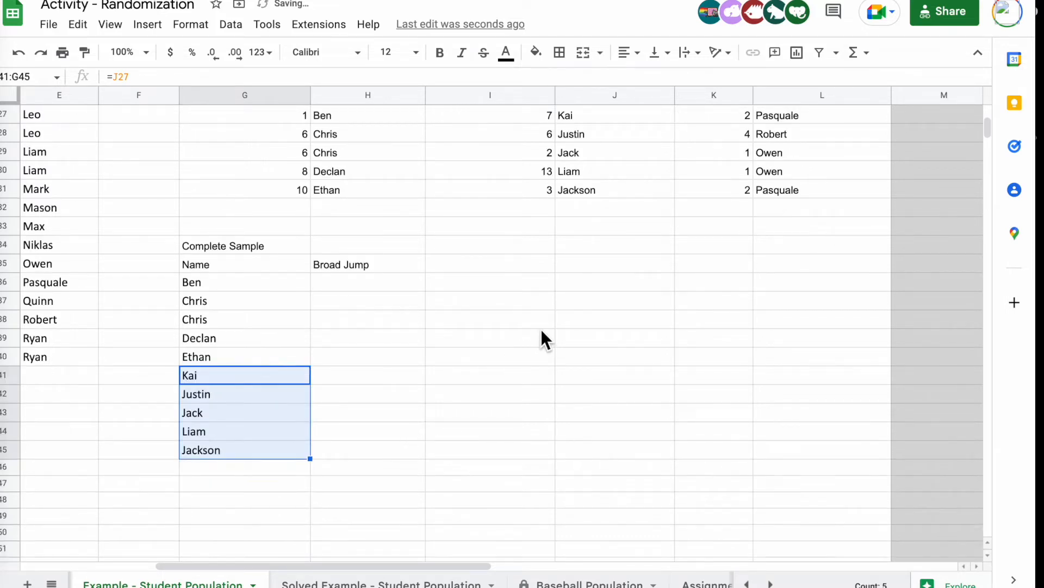
pyautogui.scroll(3, 550, 327)
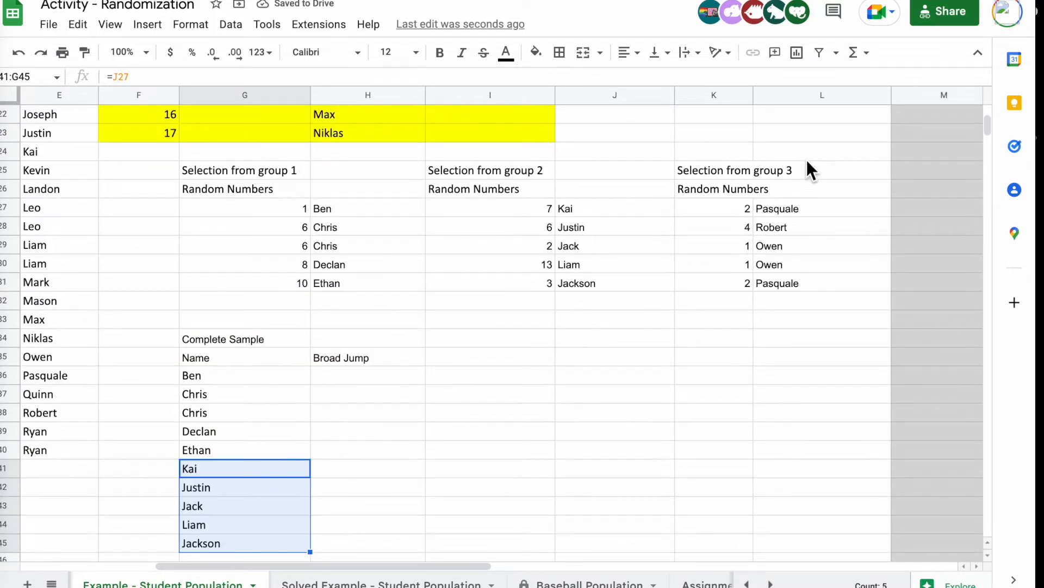
pyautogui.scroll(-2, 317, 526)
pyautogui.click(262, 485)
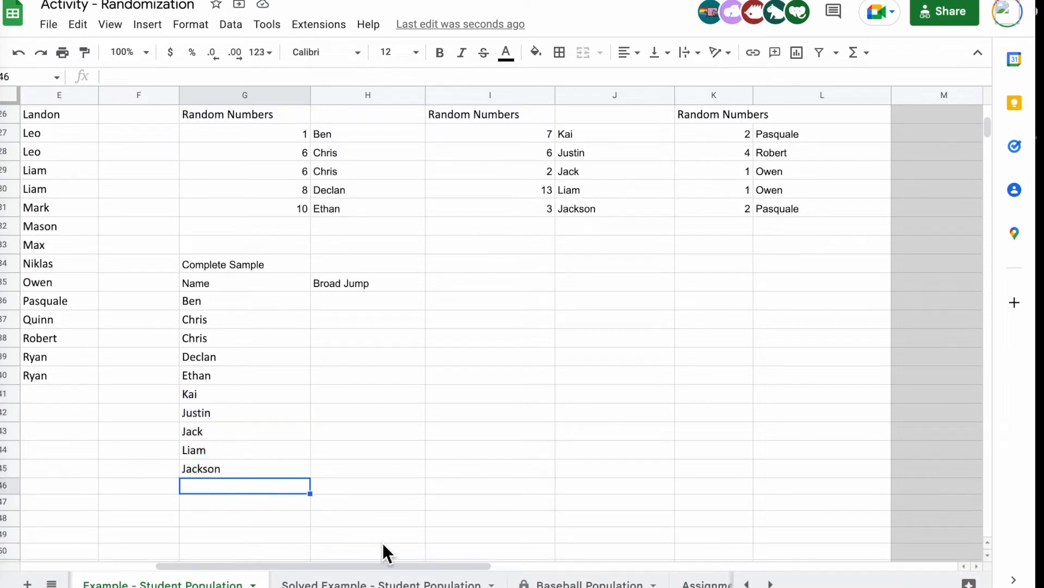
pyautogui.write('=L27')
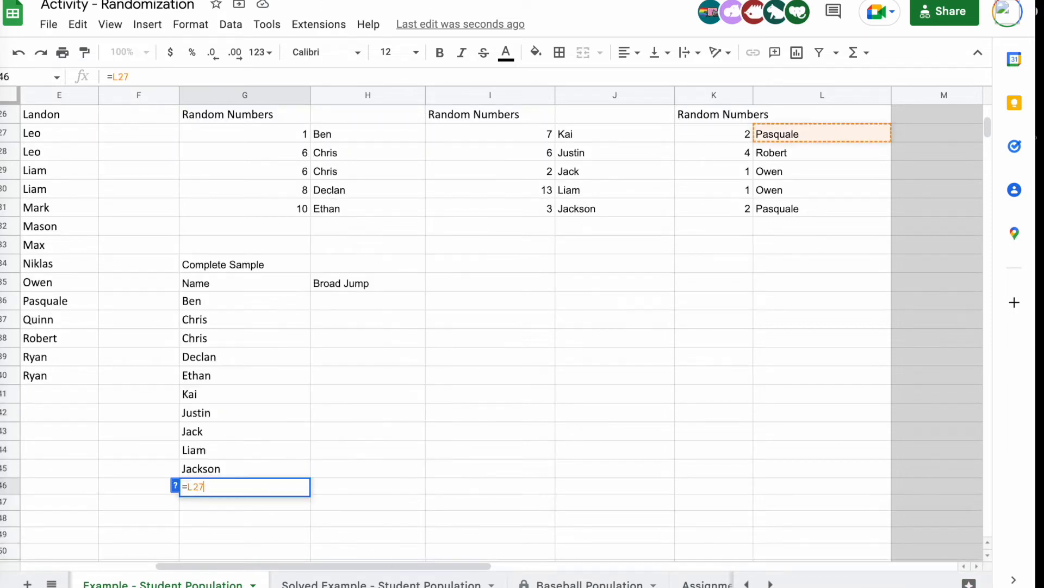
pyautogui.press('Return')
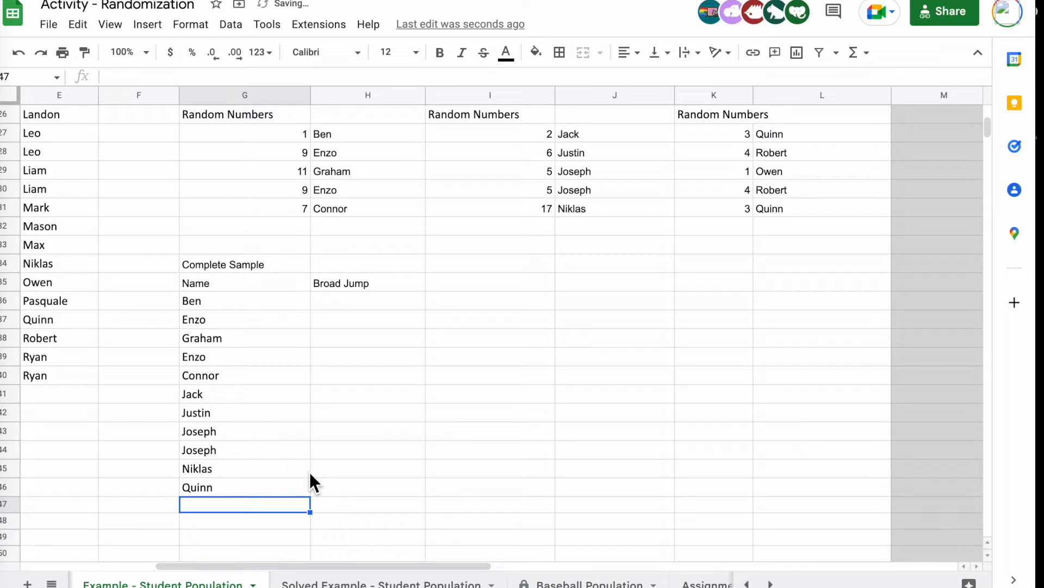
pyautogui.click(265, 485)
pyautogui.moveTo(310, 495); pyautogui.dragTo(314, 551)
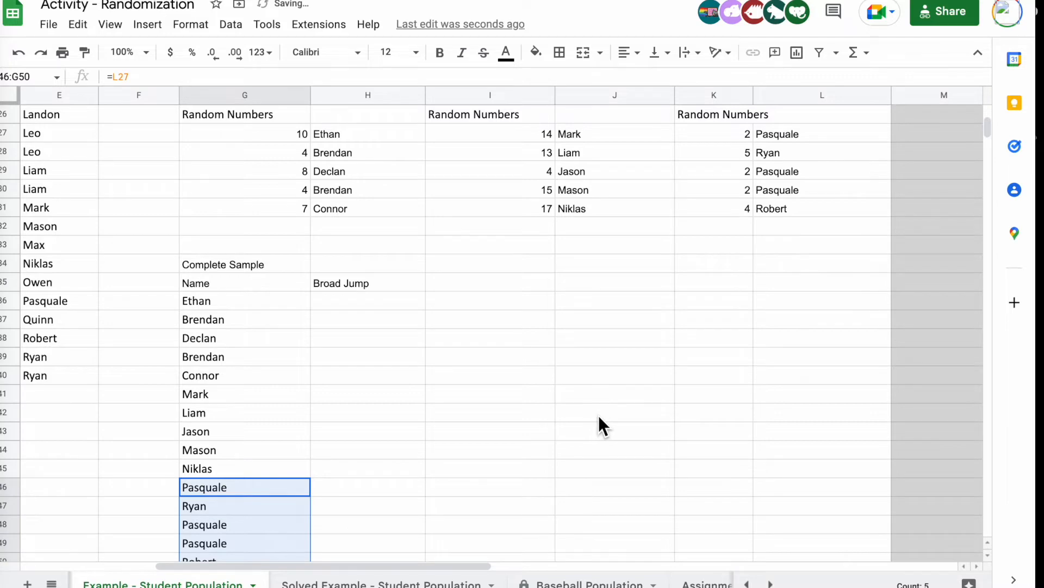
# Enter 1 in the empty cell I43 to trigger a recalculation of the random sample, and delete the entry again
pyautogui.scroll(-2, 599, 417)
pyautogui.scroll(1, 598, 416)
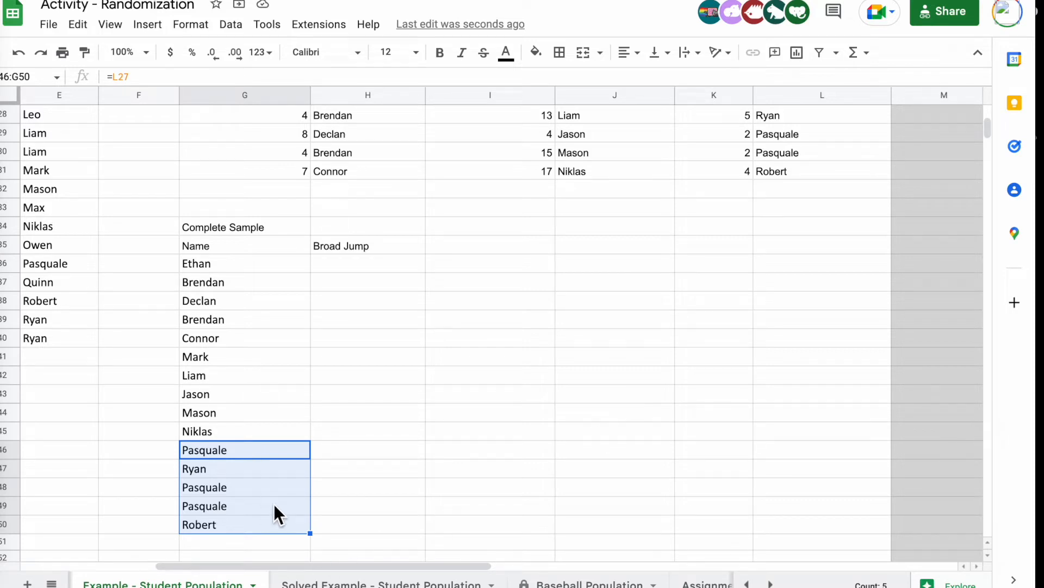
pyautogui.click(488, 391)
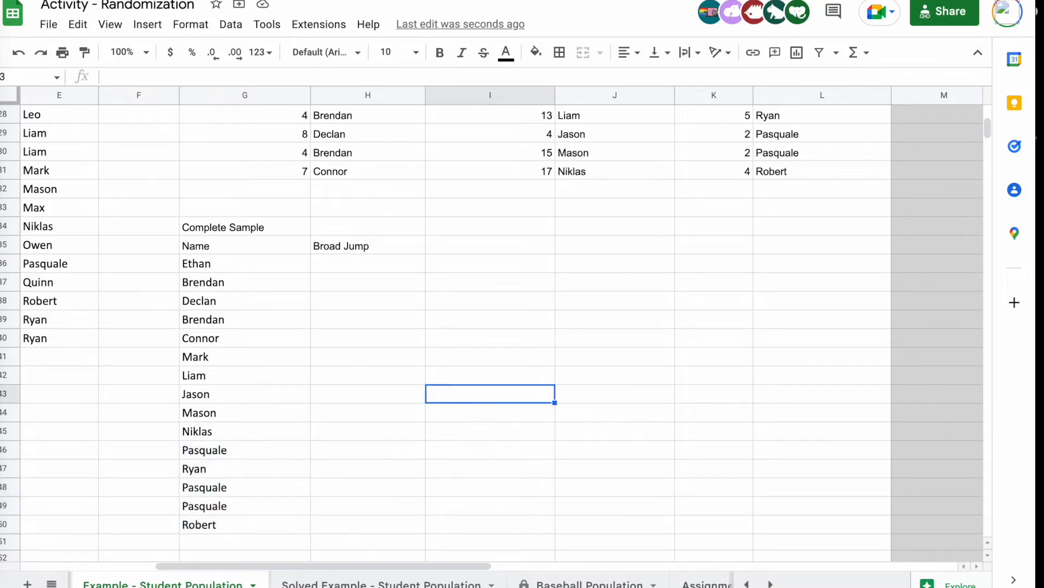
pyautogui.write('1')
pyautogui.press('Return')
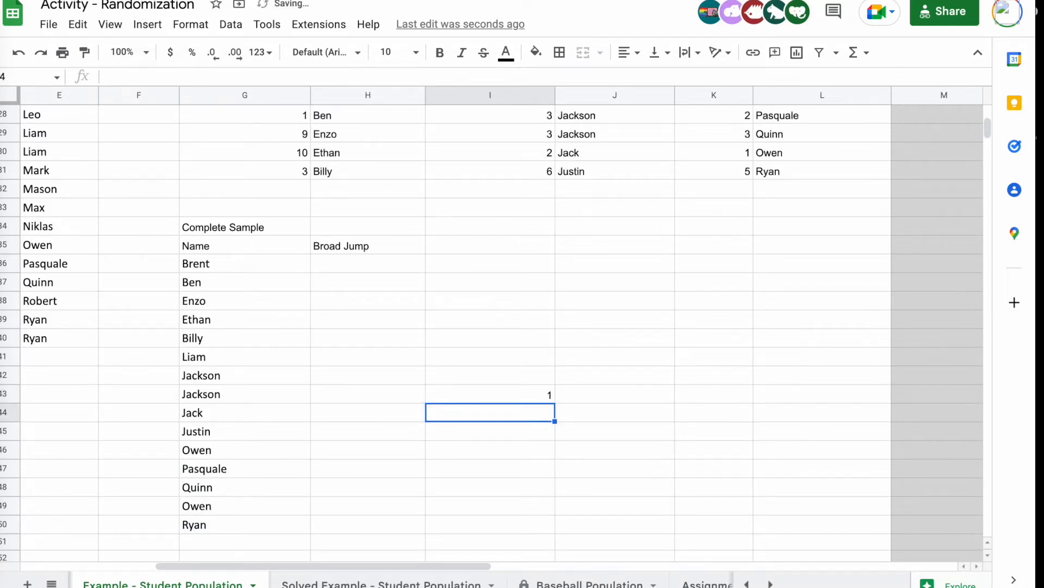
pyautogui.click(510, 393)
pyautogui.press('Delete')
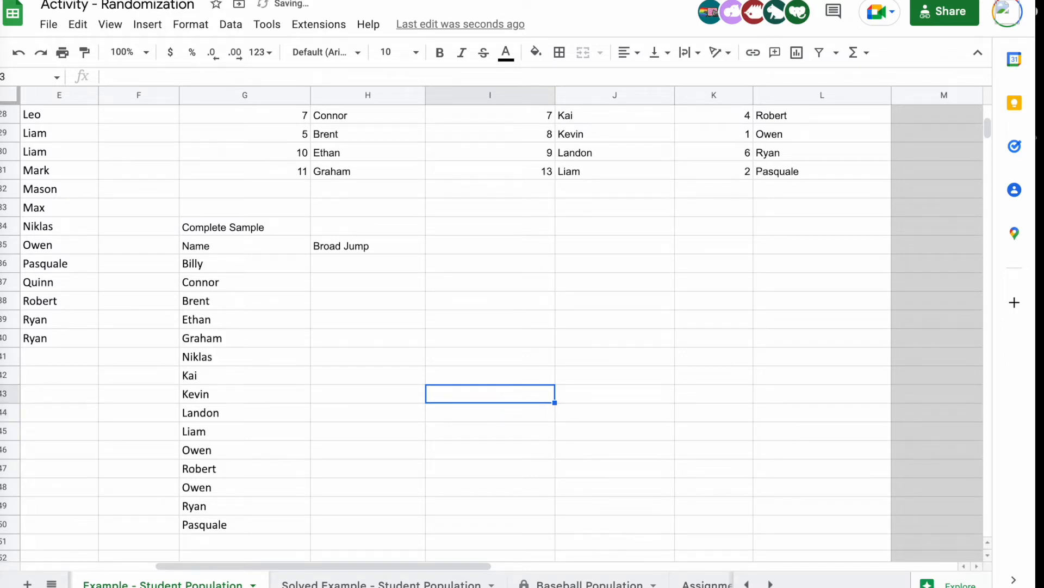
# Review the three name groups in the yellow table, their random selections and the Complete Sample list
pyautogui.click(743, 419)
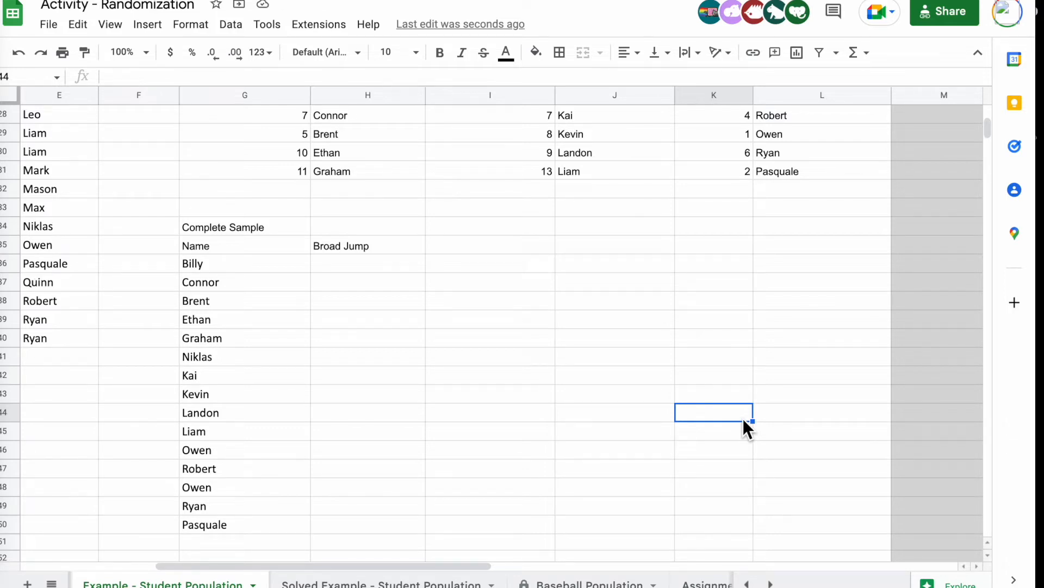
pyautogui.scroll(9, 179, 324)
pyautogui.scroll(-2, 182, 315)
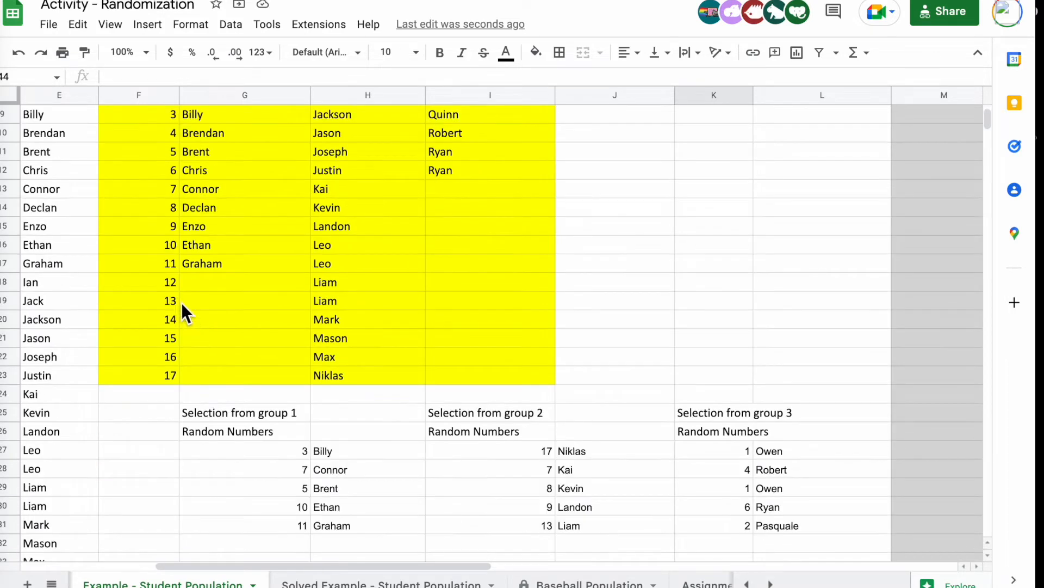
pyautogui.scroll(2, 61, 164)
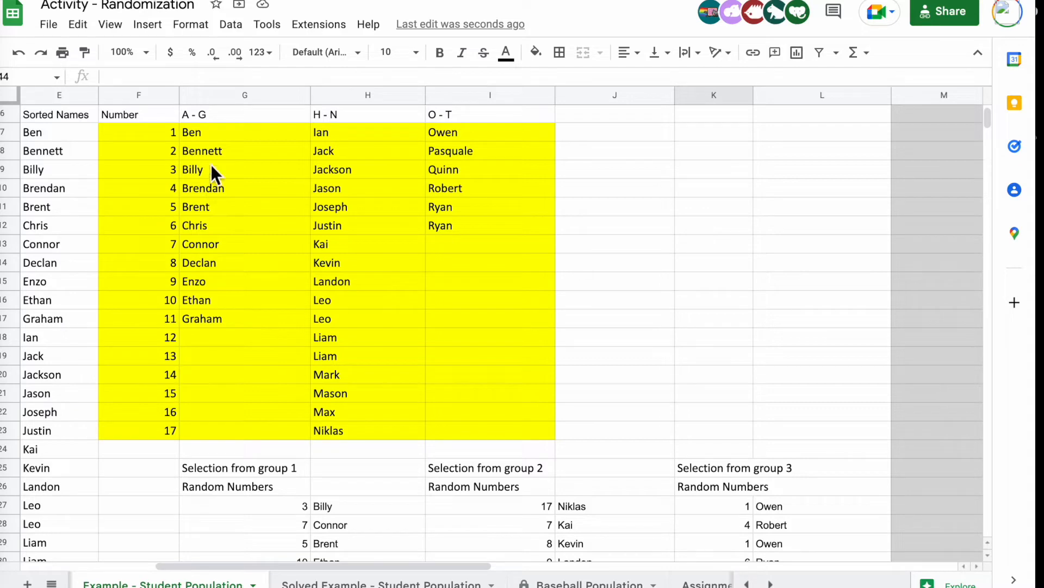
pyautogui.scroll(-6, 650, 457)
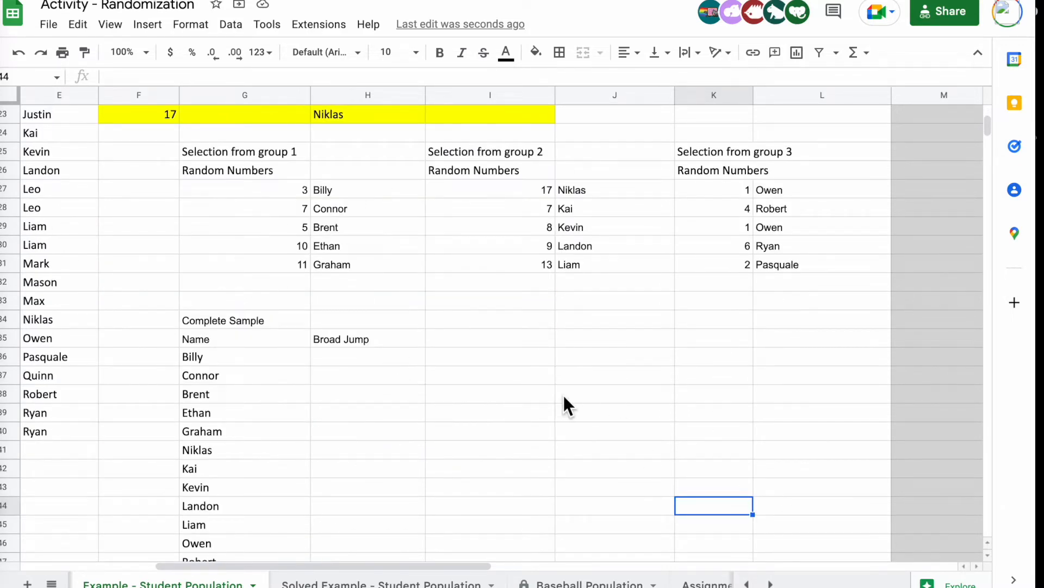
pyautogui.scroll(7, 479, 380)
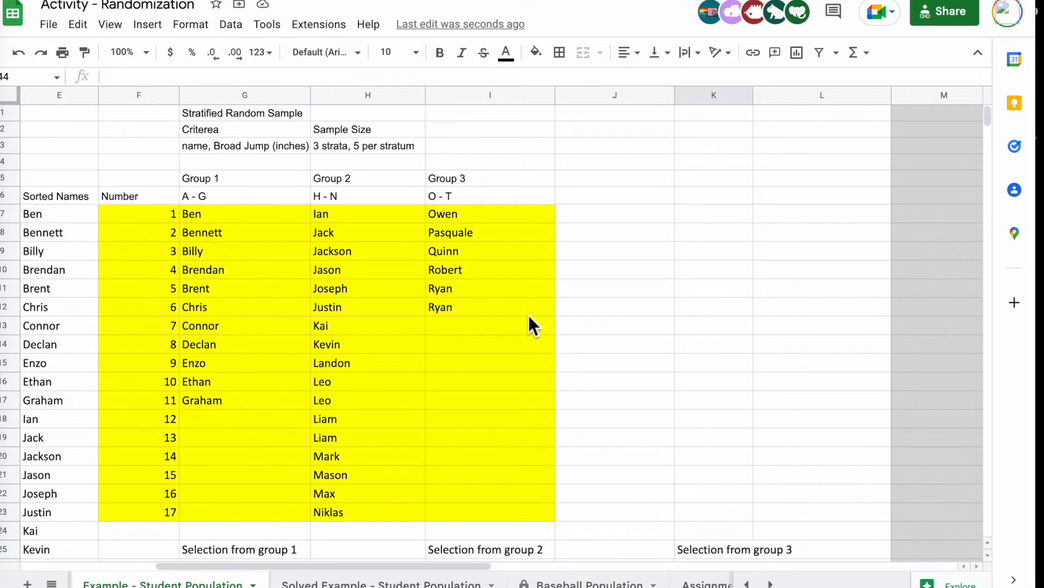
pyautogui.scroll(-12, 528, 315)
pyautogui.scroll(3, 488, 308)
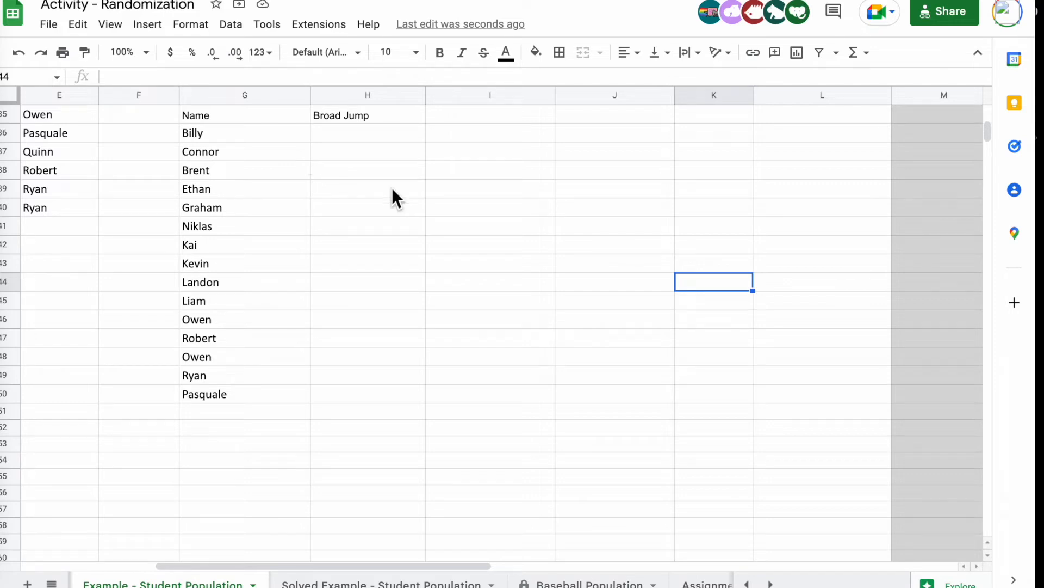
# Begin a VLOOKUP formula in the first Broad Jump cell, H36, with the name in G36 as search key: =vlookup(G36,
pyautogui.click(370, 132)
pyautogui.write('=look')
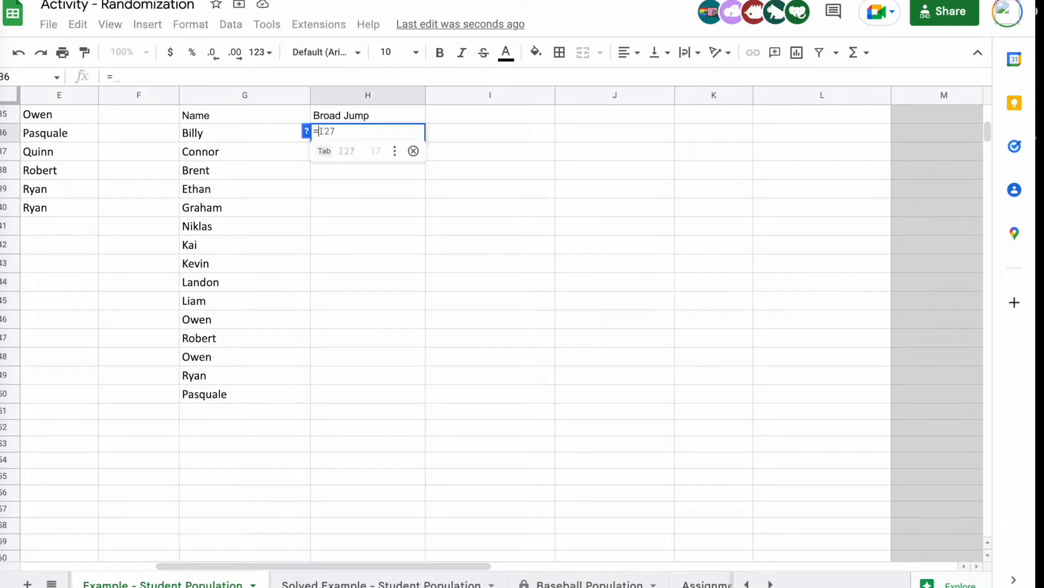
pyautogui.press('BackSpace')
pyautogui.press('BackSpace')
pyautogui.press('BackSpace')
pyautogui.press('BackSpace')
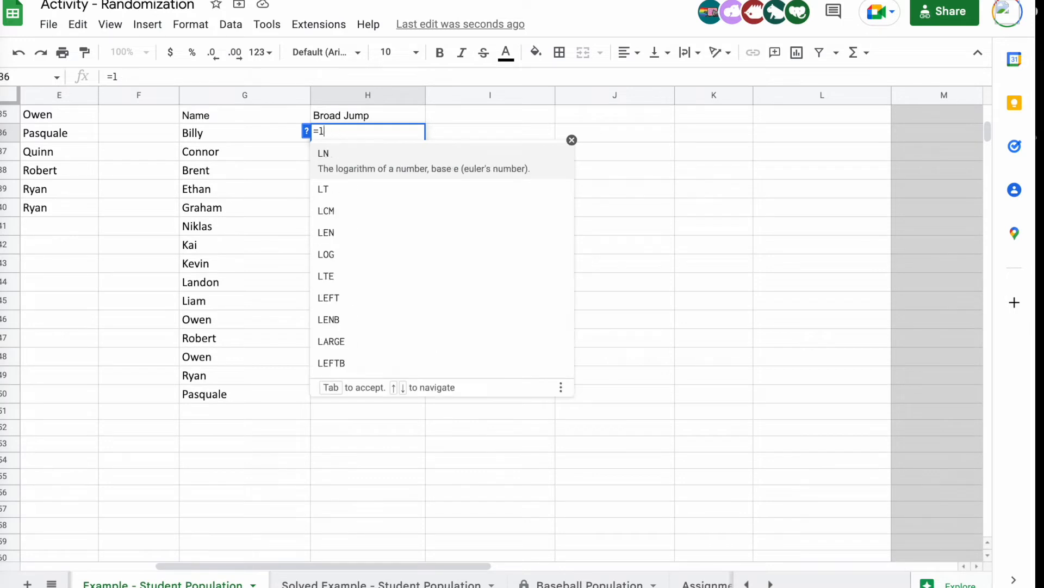
pyautogui.write('vlook')
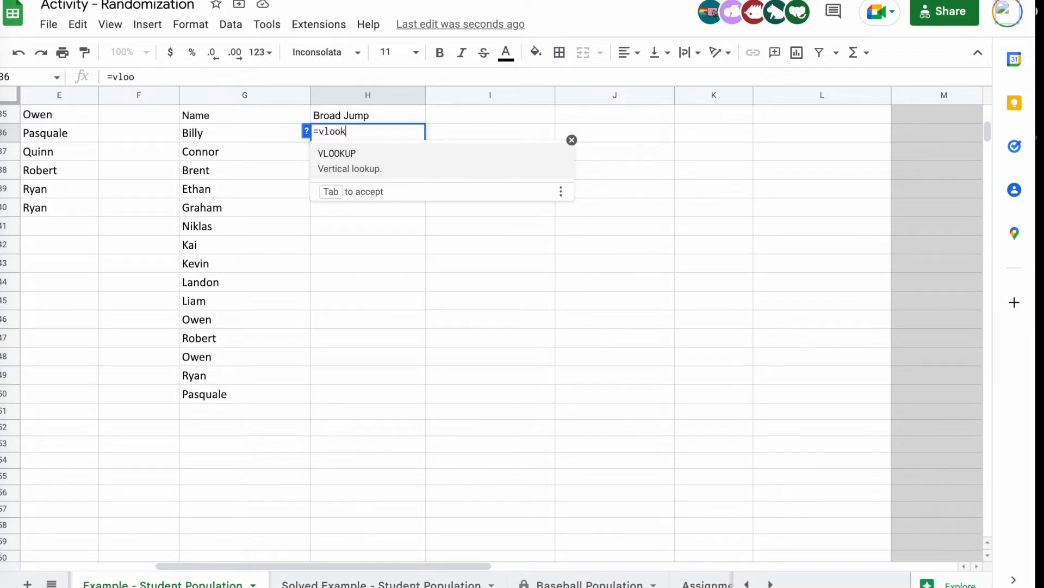
pyautogui.write('up(')
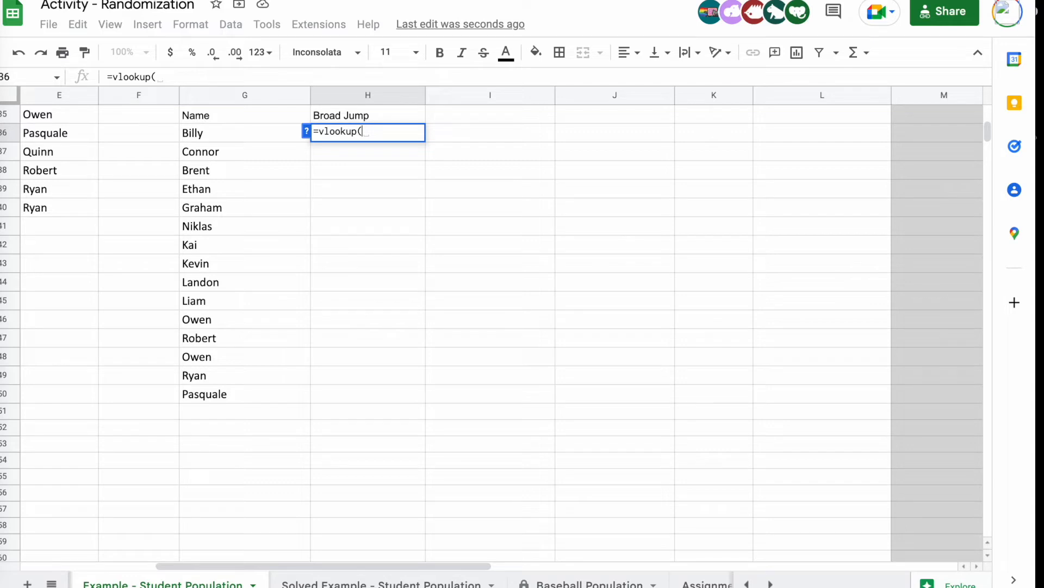
pyautogui.click(233, 126)
pyautogui.write(',')
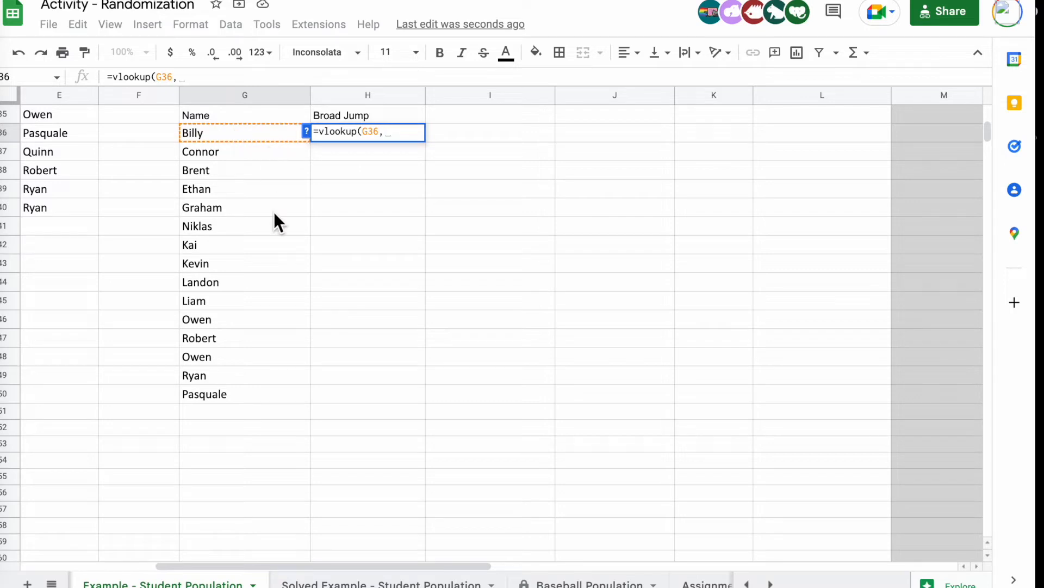
# Add the range B3:L36 of the Student Population sheet to the VLOOKUP formula and return to the Example - Student Population sheet
pyautogui.click(746, 584)
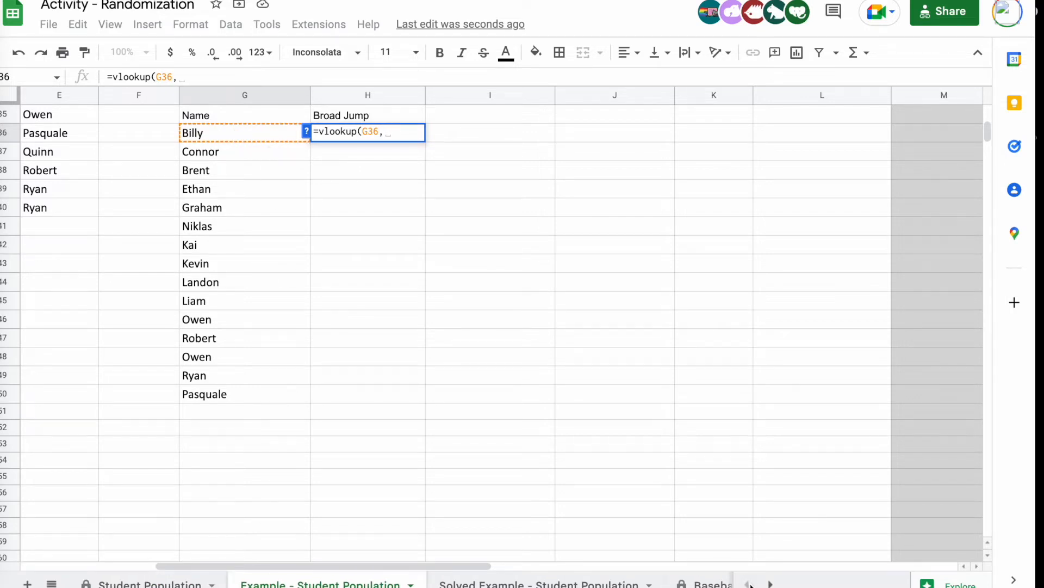
pyautogui.click(136, 584)
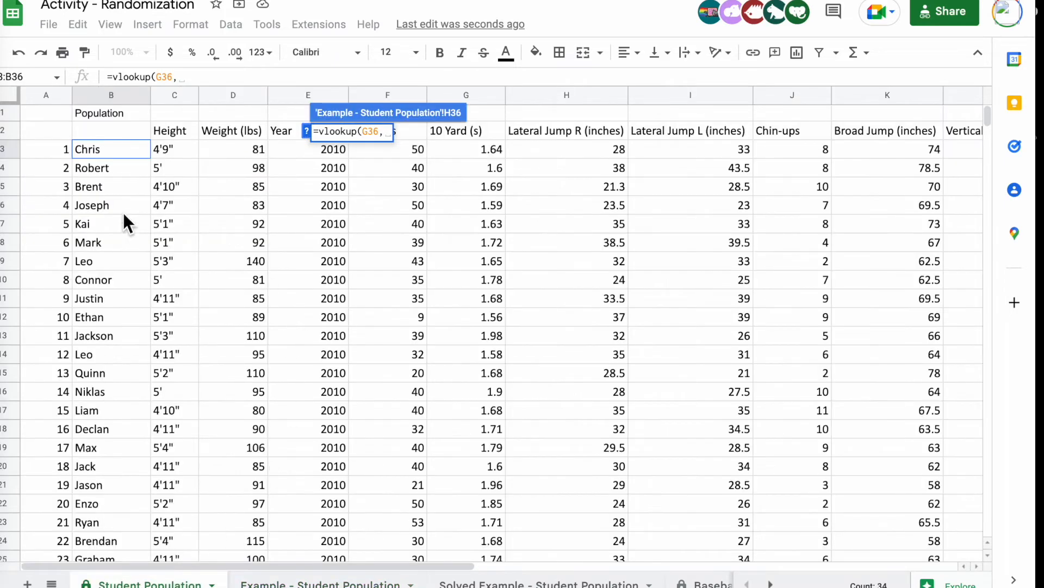
pyautogui.click(103, 150)
pyautogui.moveTo(123, 163); pyautogui.dragTo(310, 503)
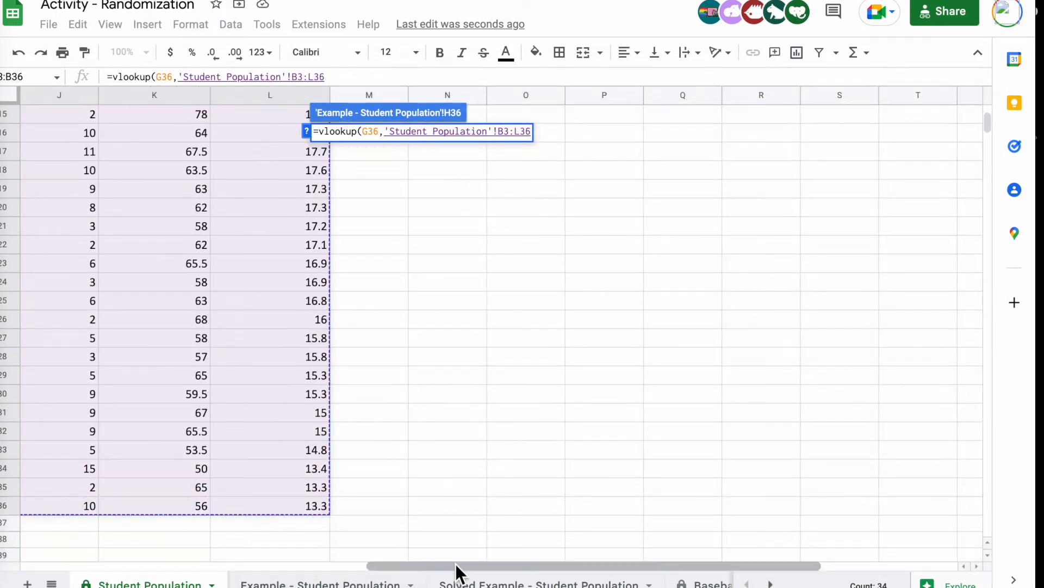
pyautogui.moveTo(459, 562); pyautogui.dragTo(100, 563)
pyautogui.scroll(5, 509, 435)
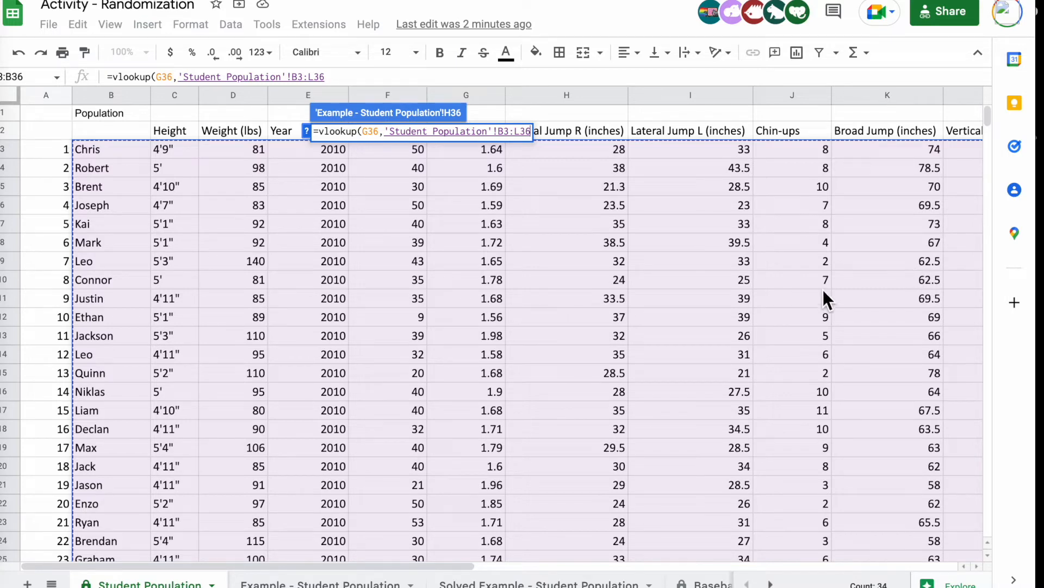
pyautogui.click(332, 584)
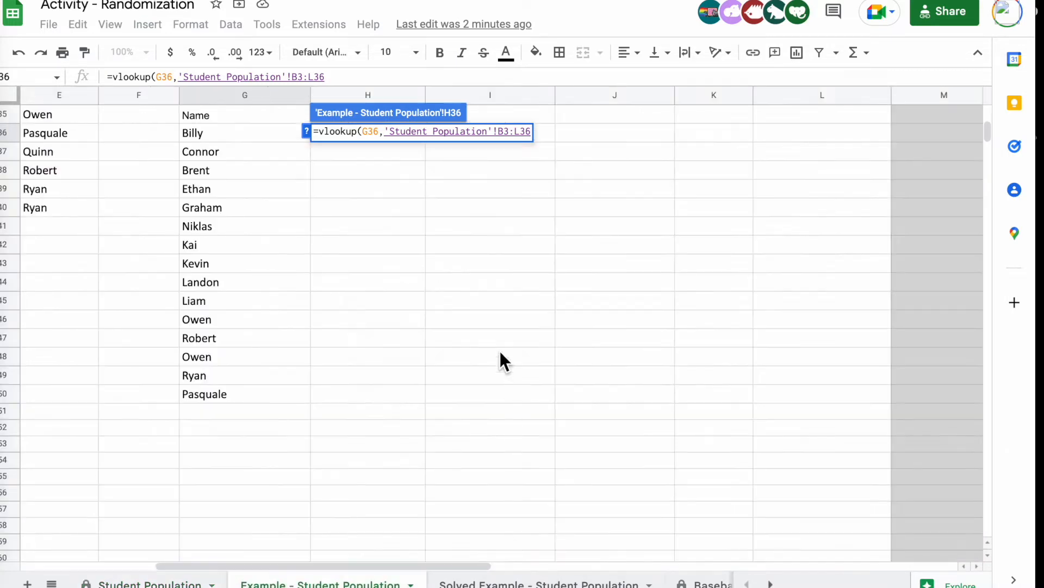
# Make the lookup range in the H36 formula absolute: 'Student Population'!$B$3:$L$36
pyautogui.click(497, 131)
pyautogui.write('$B')
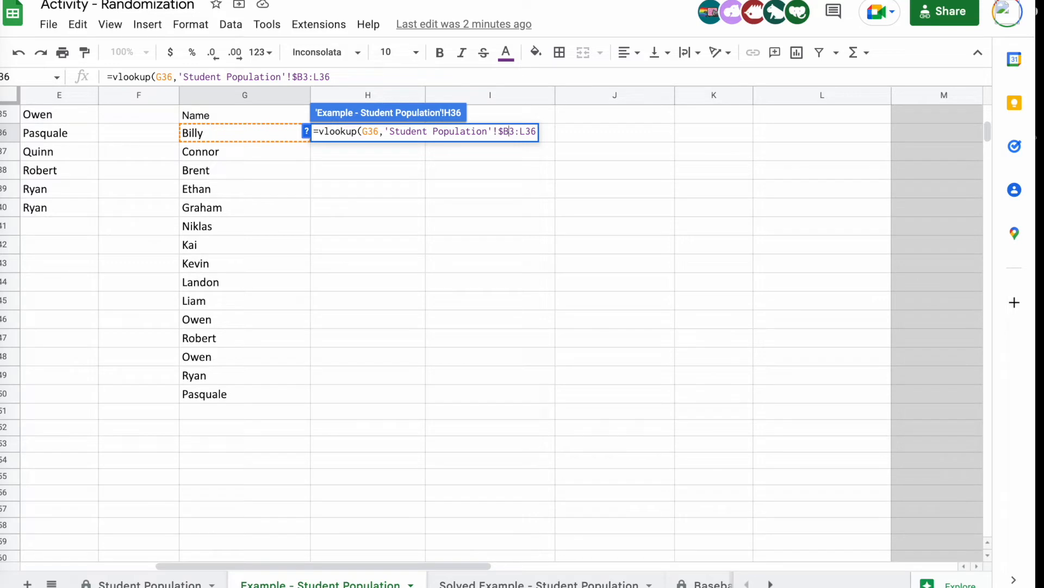
pyautogui.write('$')
pyautogui.press('Right')
pyautogui.press('Right')
pyautogui.write('$B$')
pyautogui.press('Right')
pyautogui.press('Right')
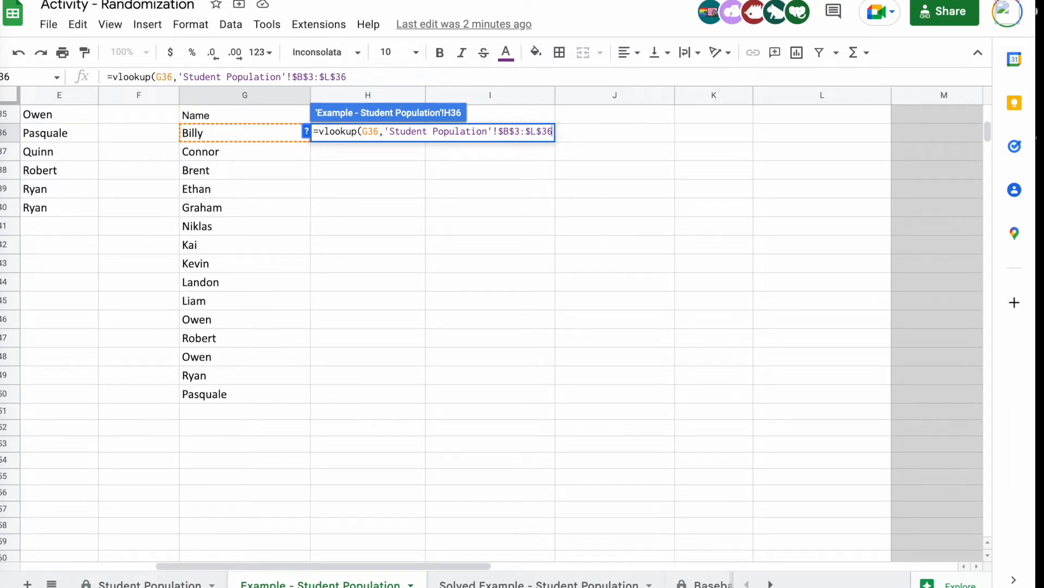
# Complete the VLOOKUP formula in H36 with column index 10 and exact match 0, and enter it
pyautogui.write(',')
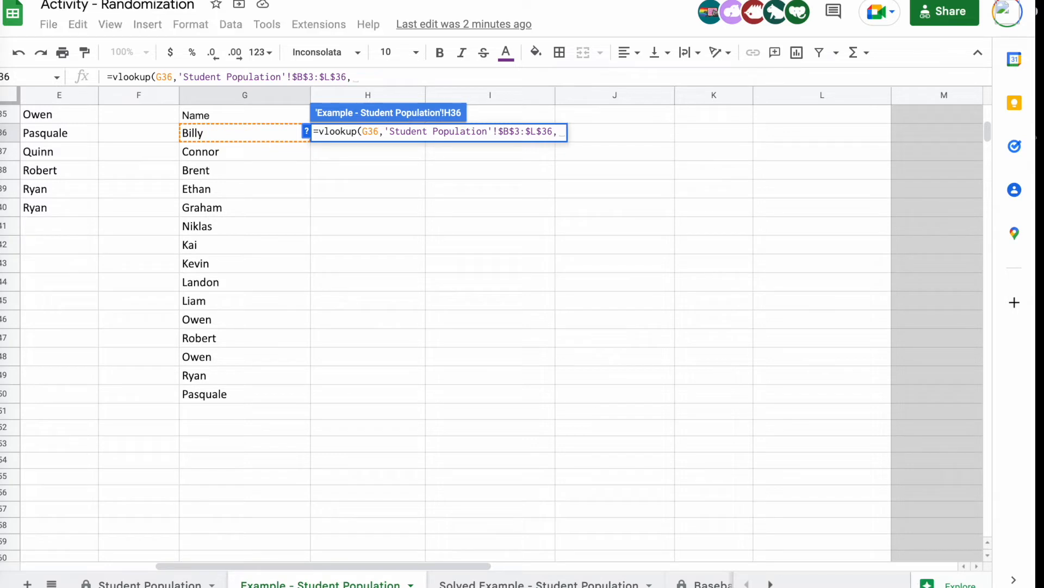
pyautogui.write('10')
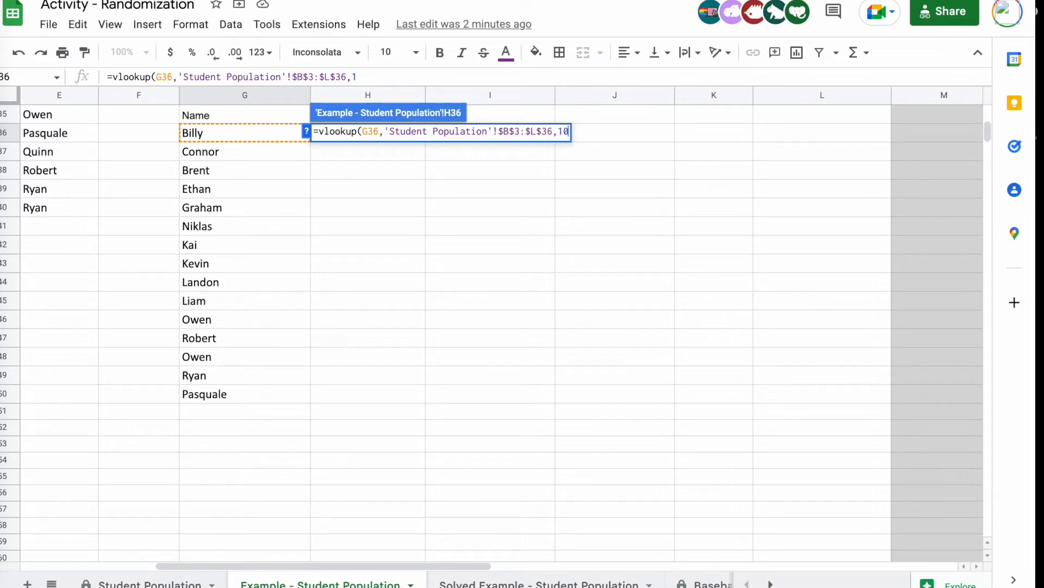
pyautogui.write(',0)')
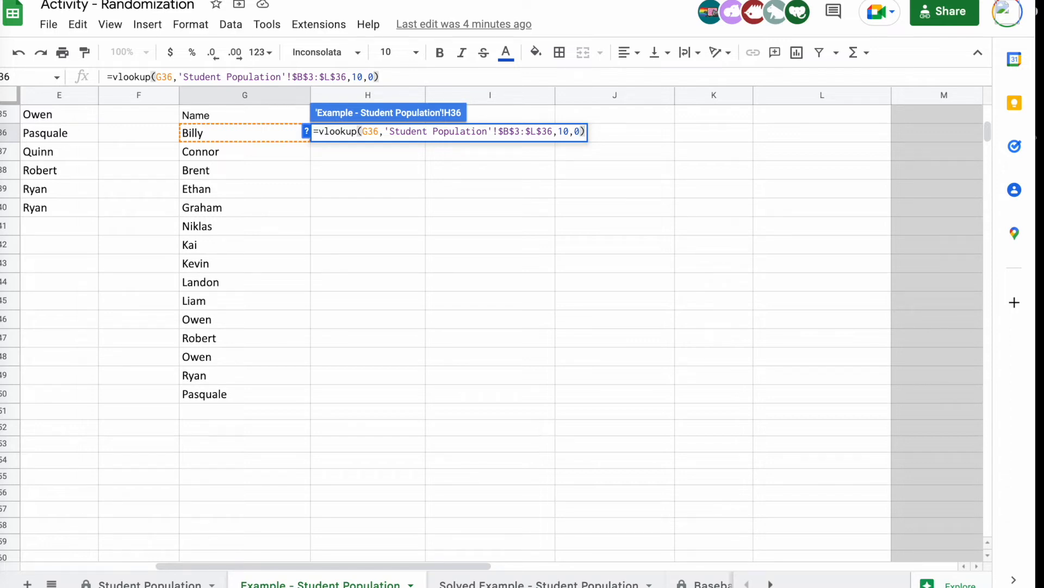
pyautogui.press('Return')
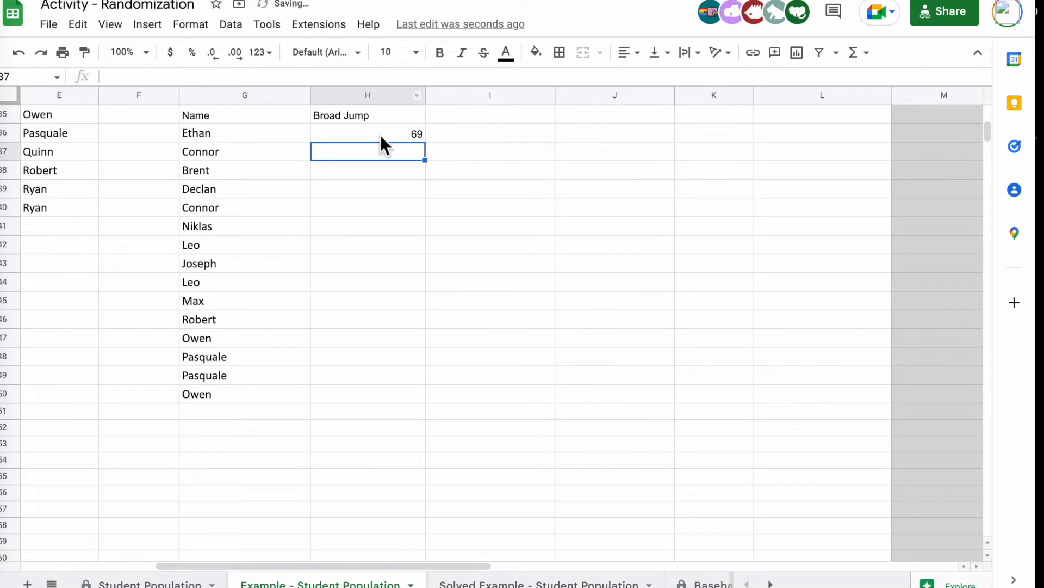
# Fill the VLOOKUP formula from H36 down to H50 for all names in the sample
pyautogui.click(396, 133)
pyautogui.moveTo(425, 141); pyautogui.dragTo(404, 401)
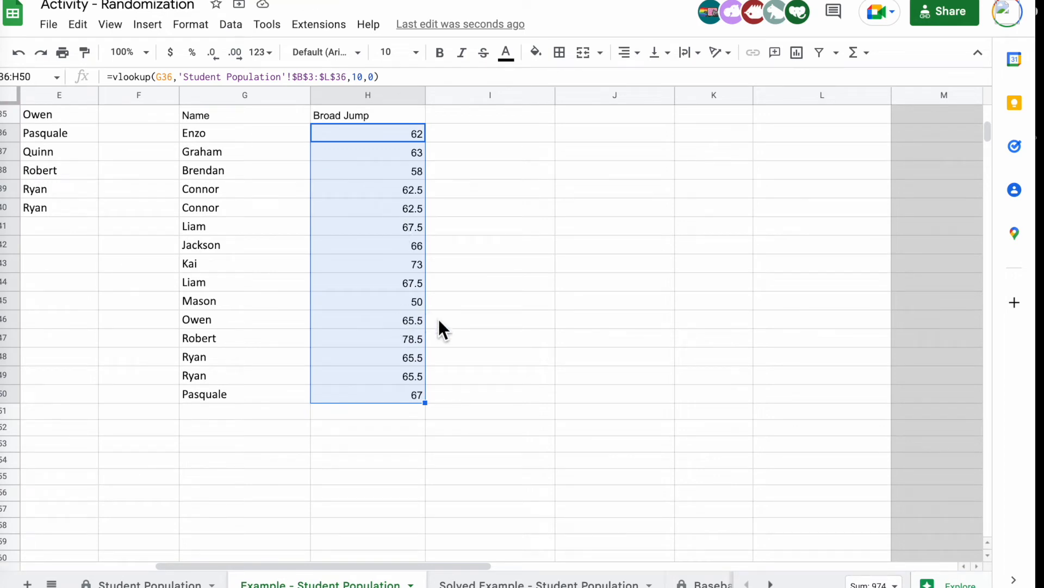
pyautogui.click(474, 396)
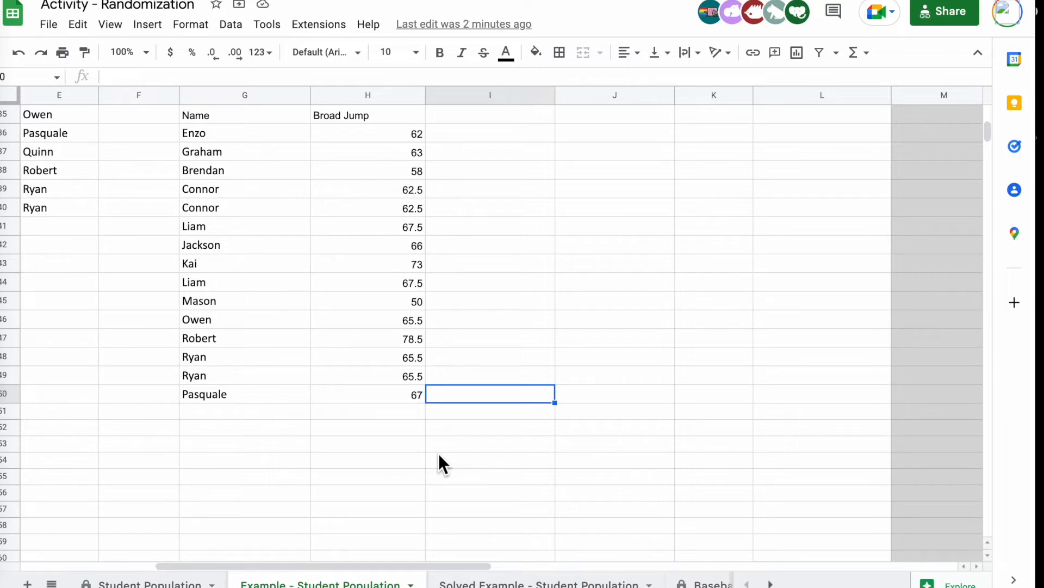
# Enter =randbetween(1,3) in N26, under Random Number in the Cluster Sample section
pyautogui.scroll(10, 599, 356)
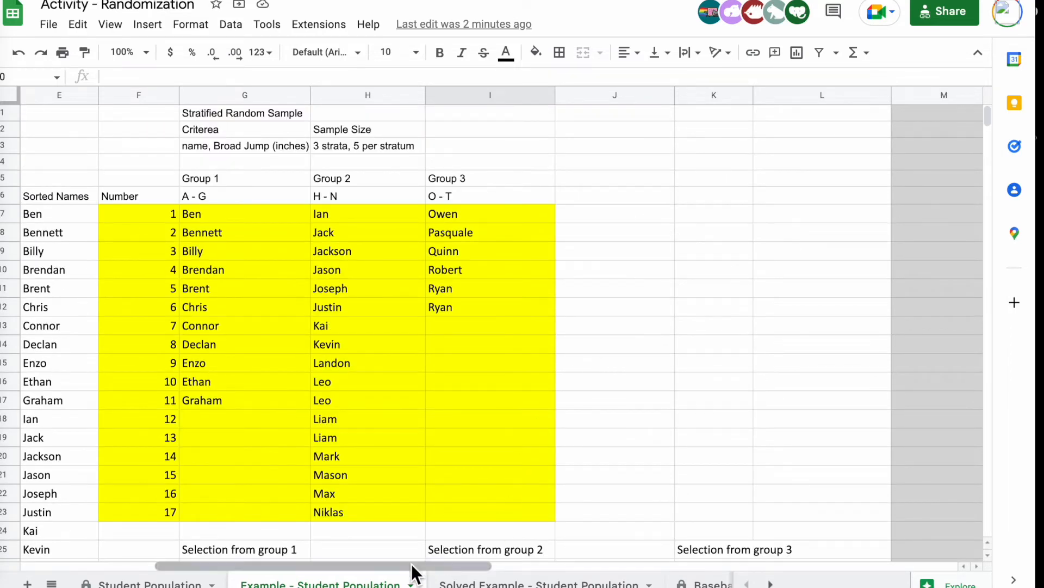
pyautogui.moveTo(420, 564); pyautogui.dragTo(633, 579)
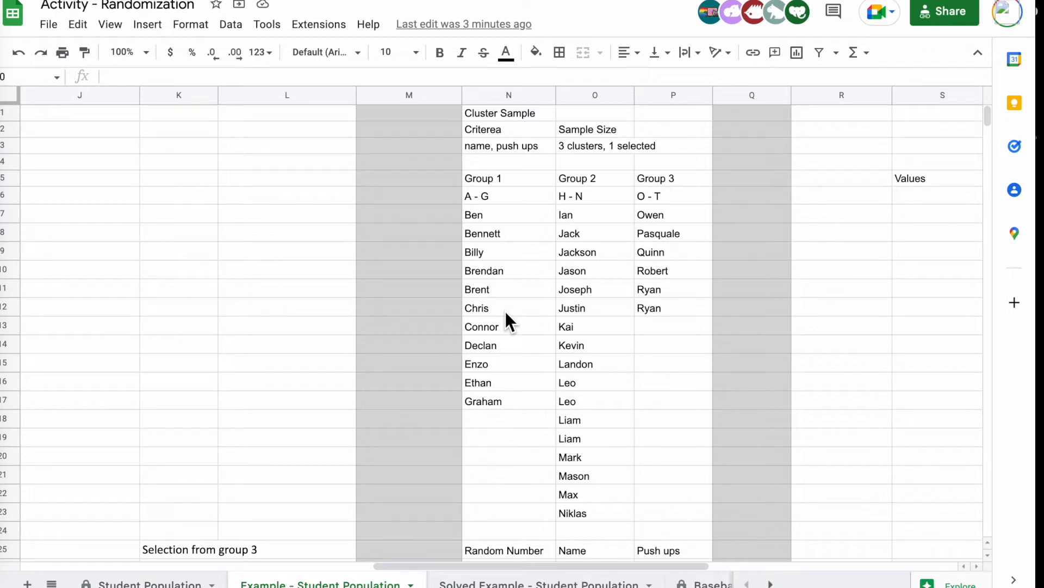
pyautogui.scroll(-5, 586, 321)
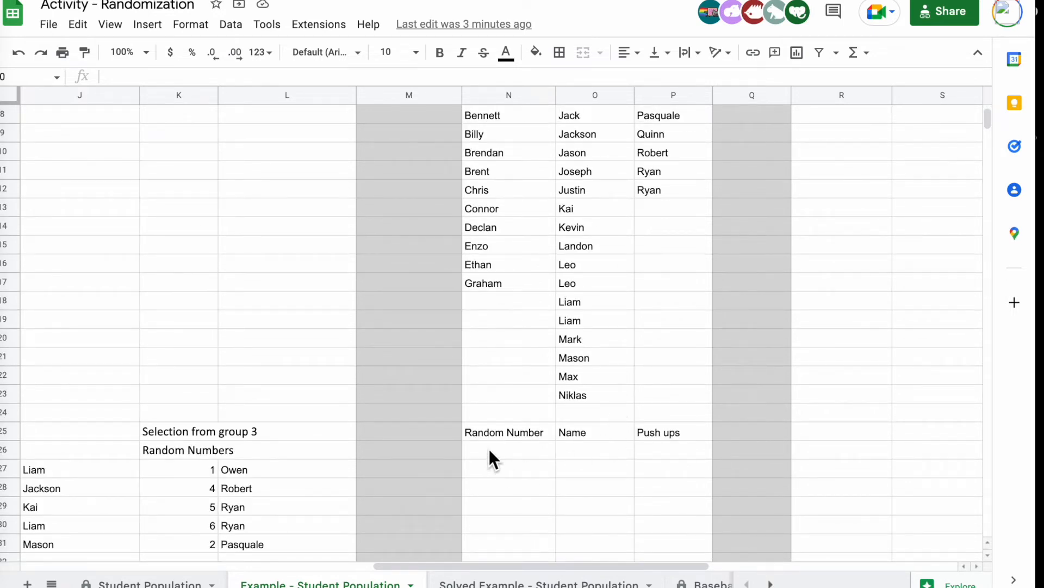
pyautogui.scroll(5, 563, 259)
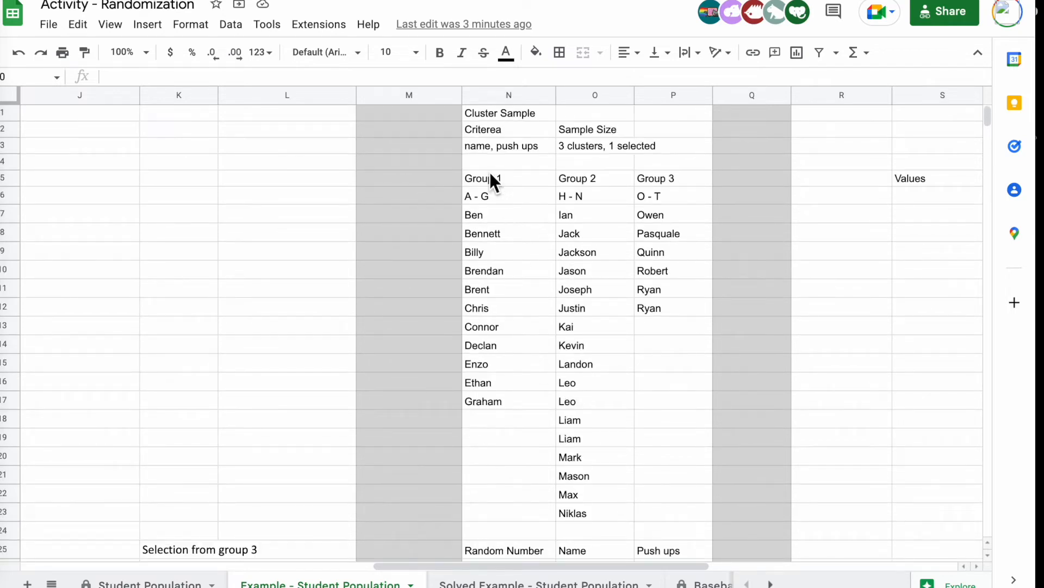
pyautogui.scroll(-10, 650, 280)
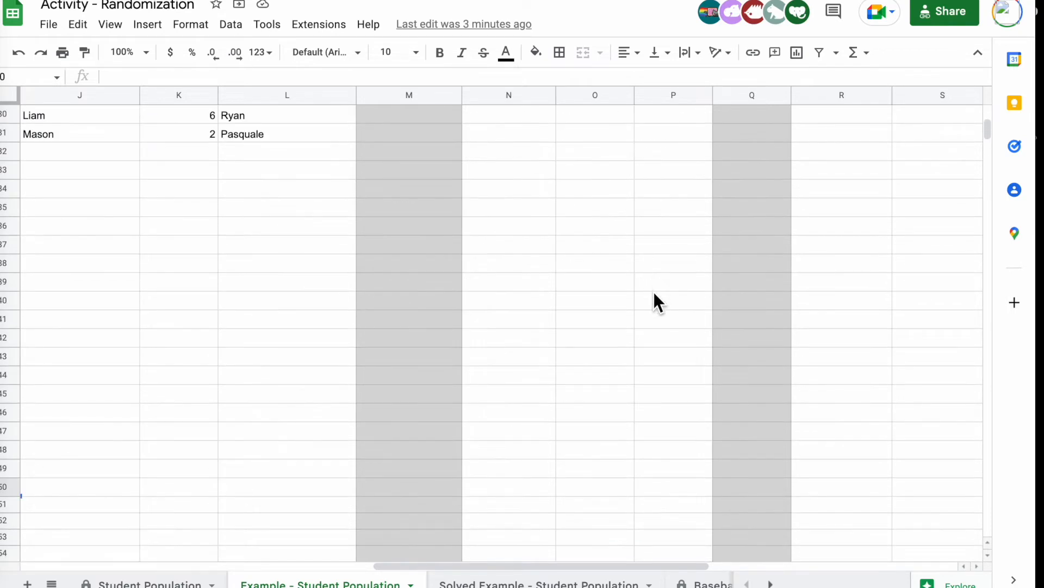
pyautogui.scroll(5, 598, 250)
pyautogui.click(502, 229)
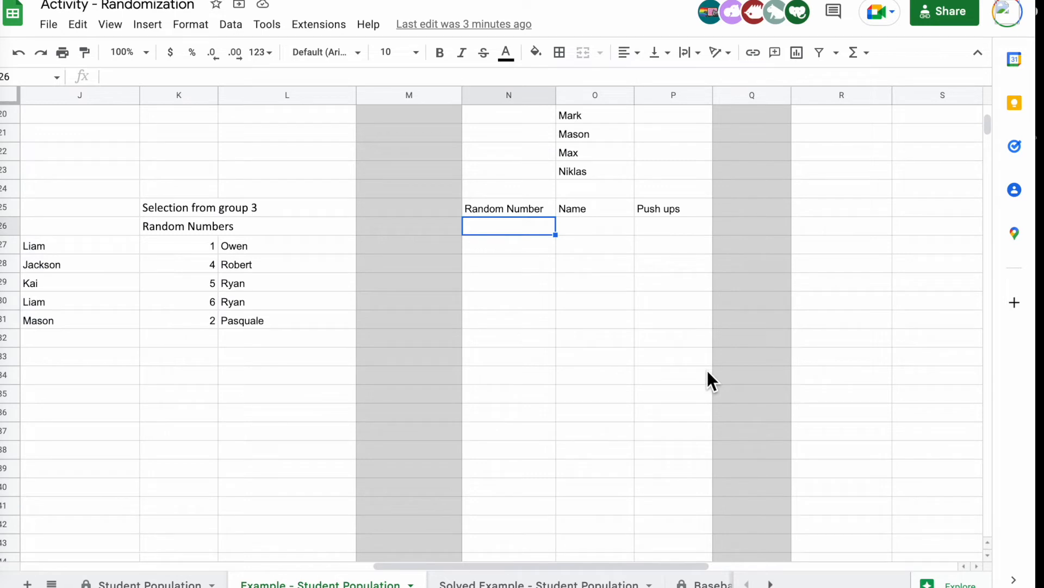
pyautogui.write('=rand')
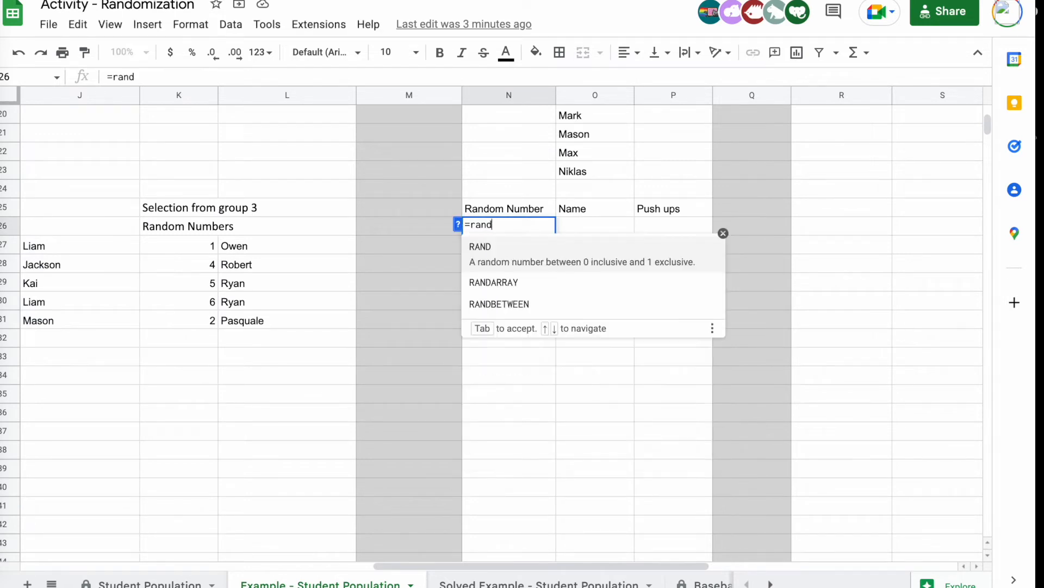
pyautogui.write('between')
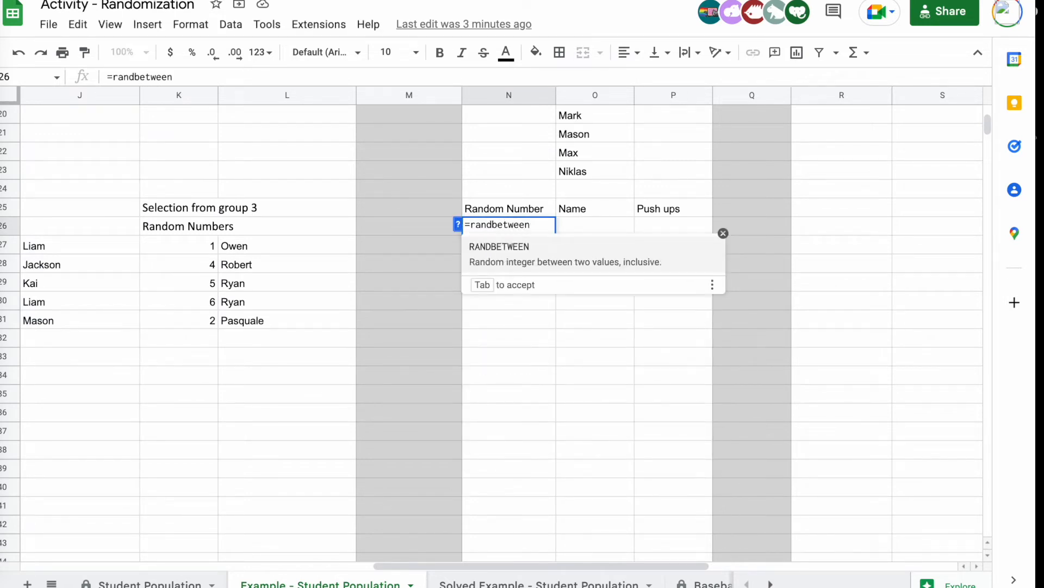
pyautogui.write('(1,3)')
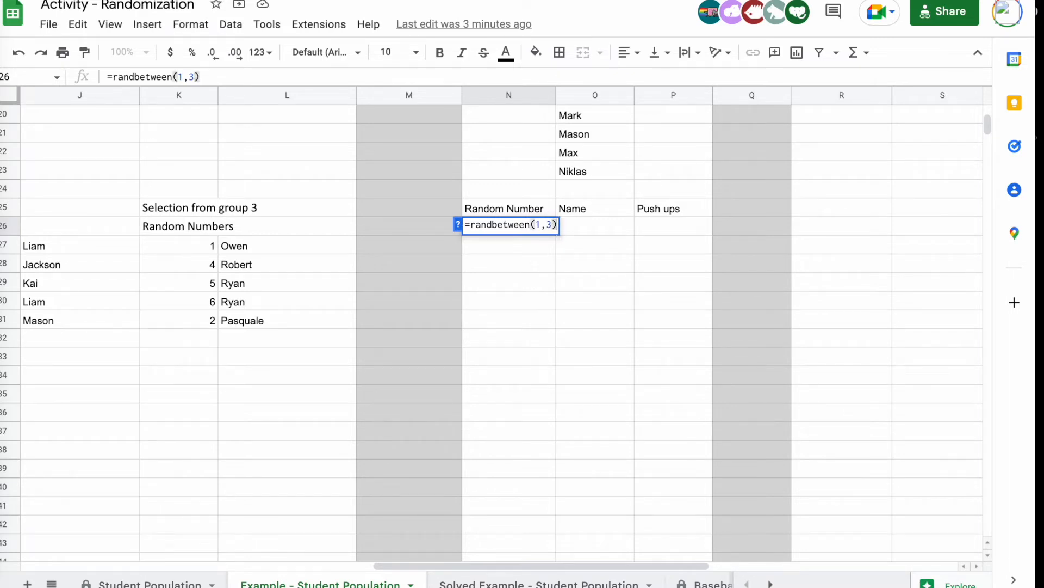
pyautogui.press('Return')
# Highlight the Group 2 names, O7:O23, in the Cluster Sample section
pyautogui.press('Right')
pyautogui.press('Up')
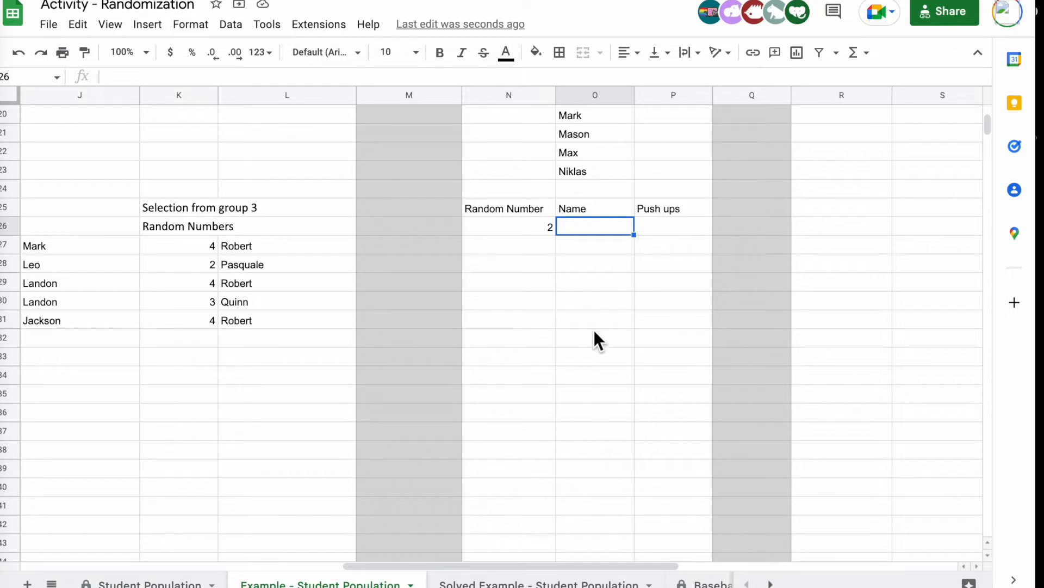
pyautogui.scroll(8, 589, 294)
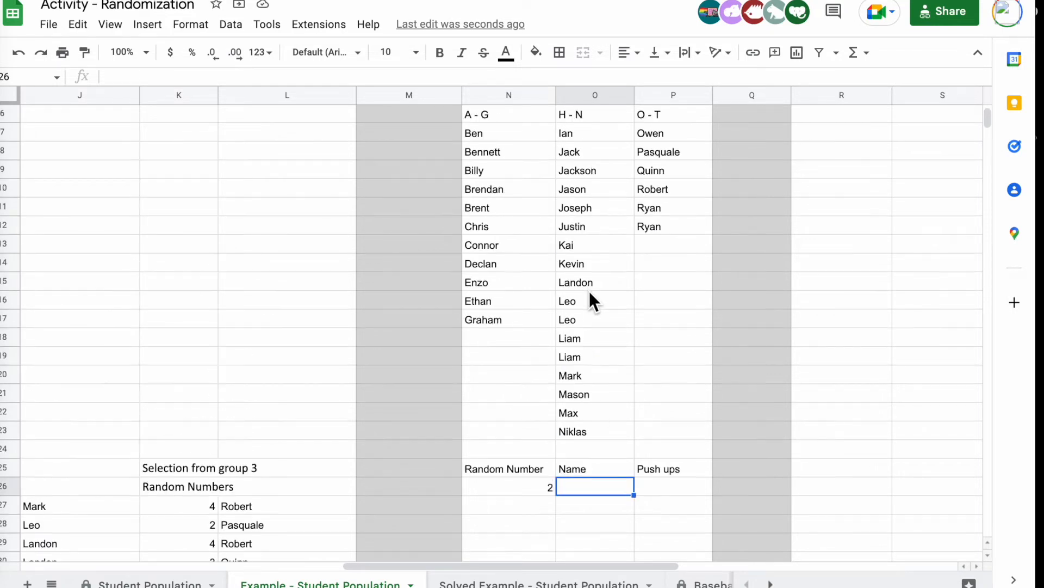
pyautogui.moveTo(582, 164); pyautogui.dragTo(582, 465)
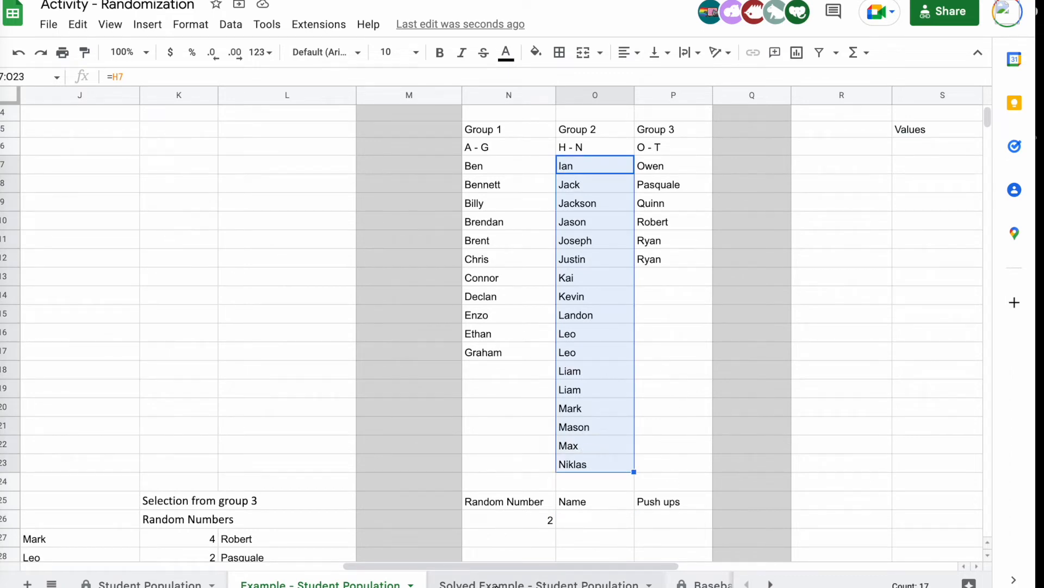
# Copy the nested IF formula text from the first Name cell, O26, of the Cluster Sample on the Solved Example - Student Population sheet
pyautogui.click(517, 582)
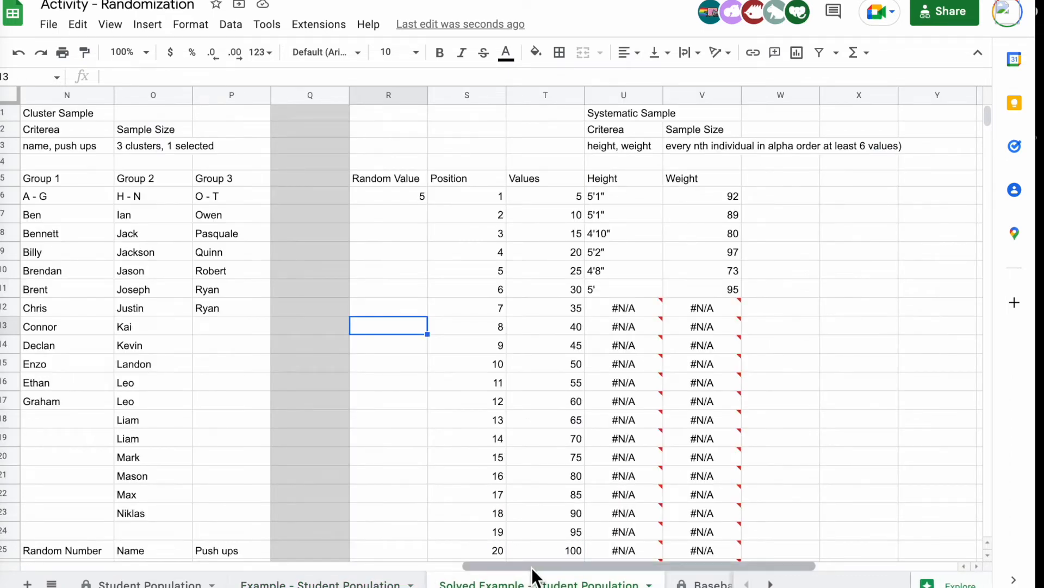
pyautogui.moveTo(536, 567); pyautogui.dragTo(426, 566)
pyautogui.scroll(-10, 555, 397)
pyautogui.scroll(3, 551, 400)
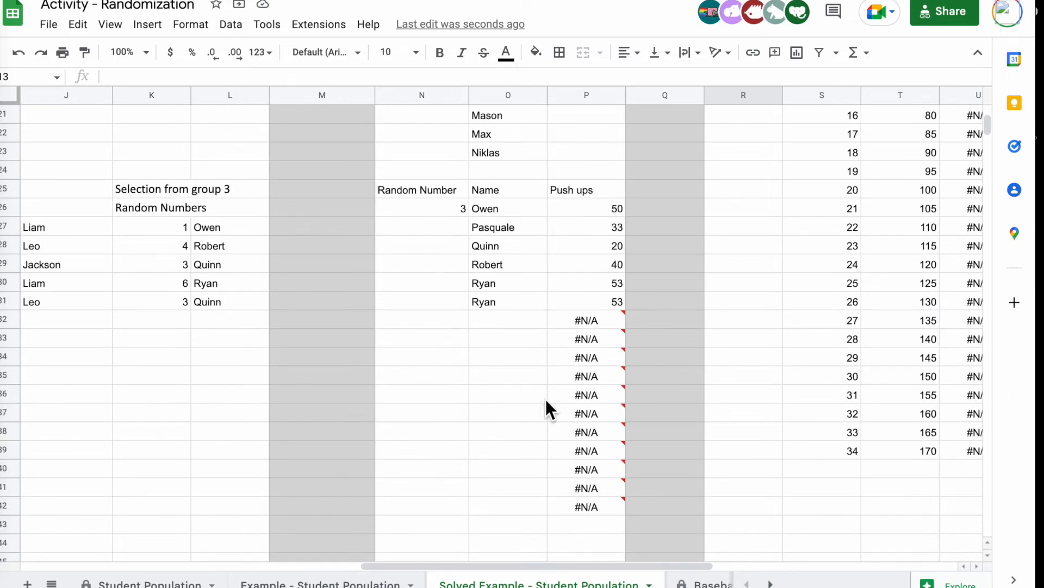
pyautogui.click(498, 209)
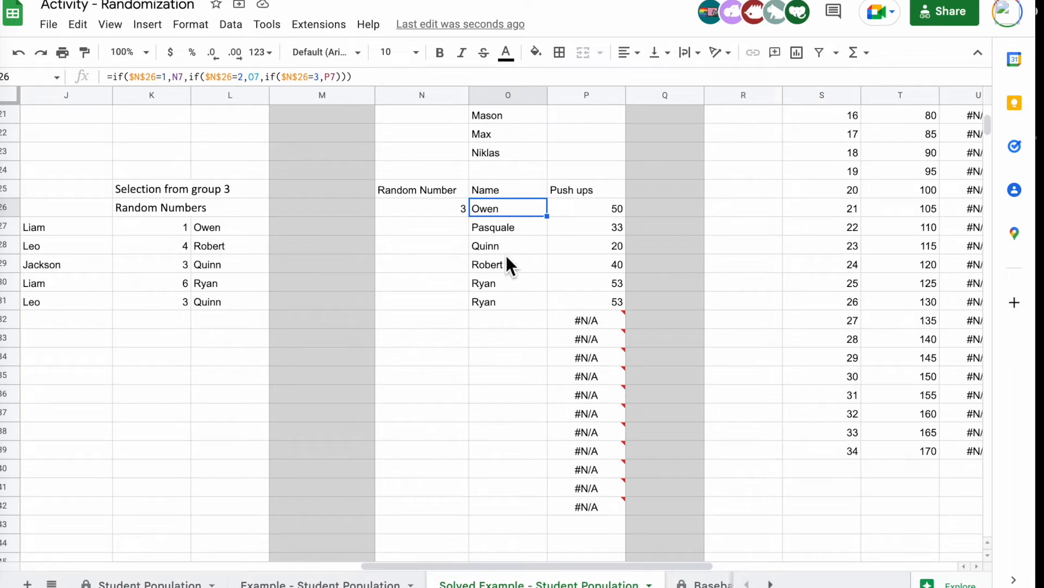
pyautogui.moveTo(376, 80); pyautogui.dragTo(100, 82)
pyautogui.hotkey('ctrl', 'c')
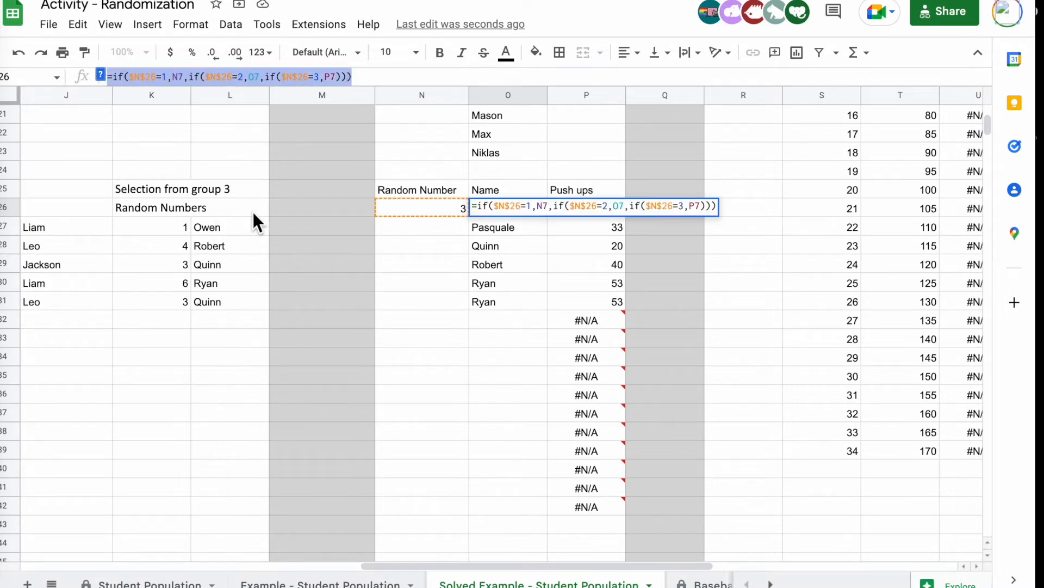
# Paste the formula =if($N$26=1,N7,if($N$26=2,O7,if($N$26=3,P7))) into O26 of the Example - Student Population sheet
pyautogui.click(326, 582)
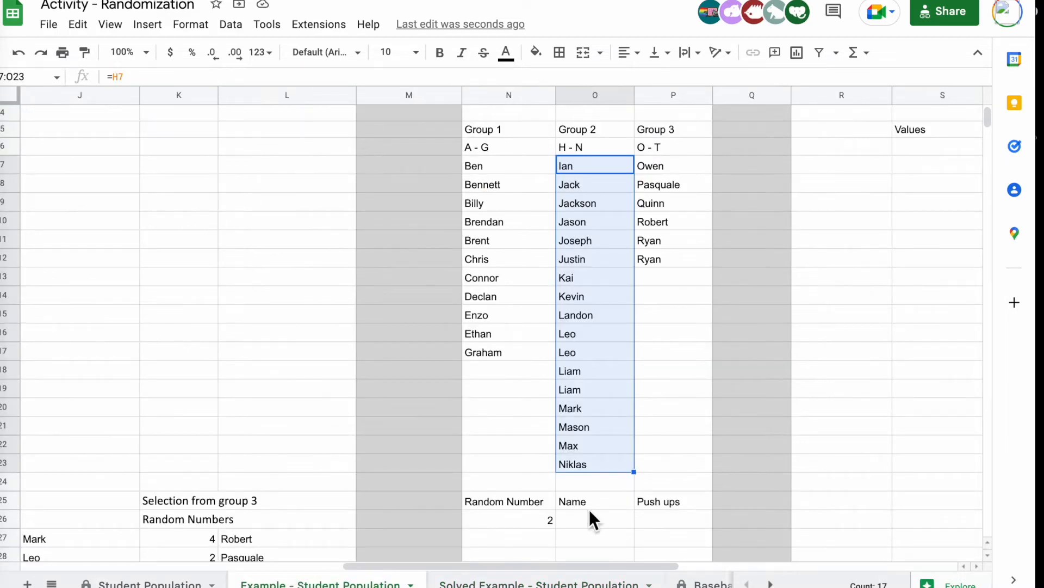
pyautogui.click(592, 519)
pyautogui.click(154, 76)
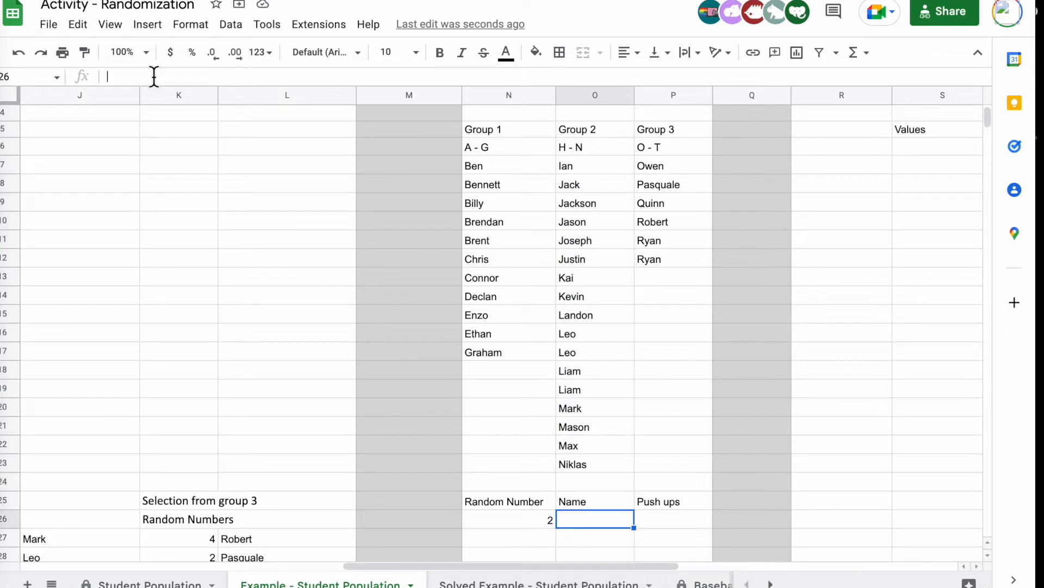
pyautogui.hotkey('ctrl', 'v')
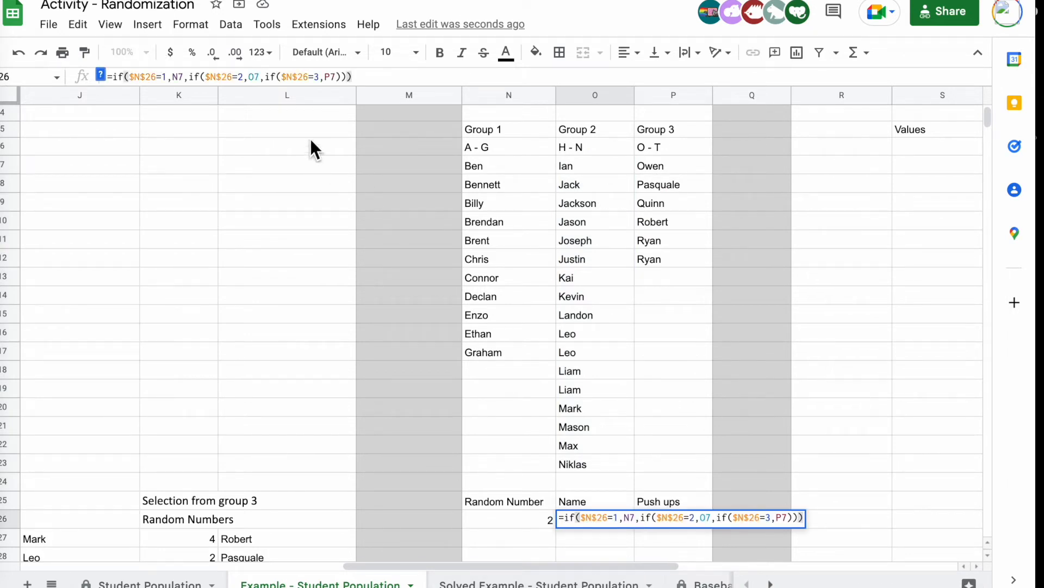
# Make the formula bar taller, increase the browser zoom to enlarge the formula, and dismiss the window-size notice
pyautogui.moveTo(417, 86); pyautogui.dragTo(415, 252)
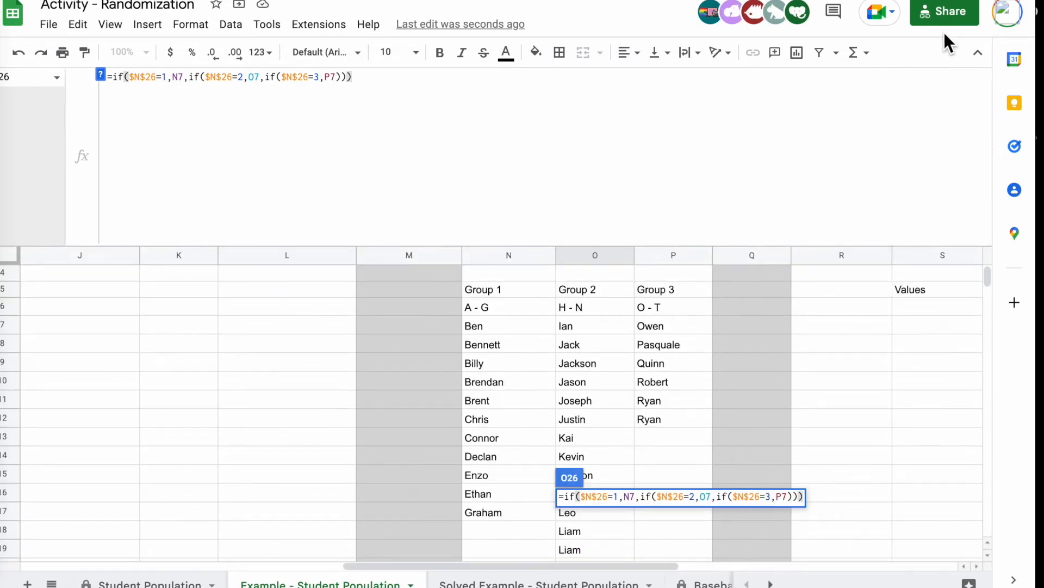
pyautogui.click(1022, 2)
pyautogui.click(963, 142)
pyautogui.click(962, 142)
pyautogui.click(963, 141)
pyautogui.click(963, 141)
pyautogui.click(964, 142)
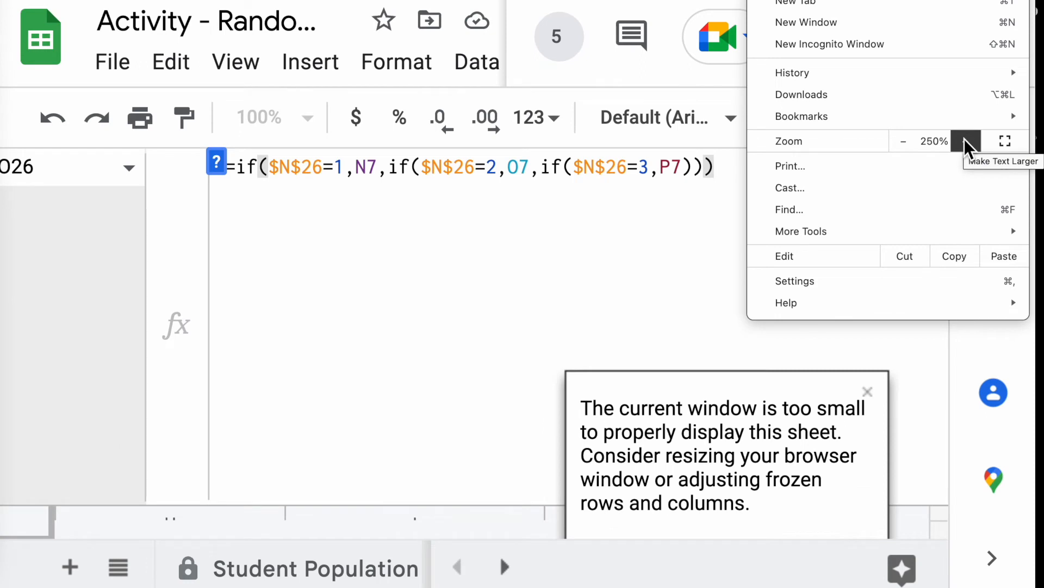
pyautogui.click(965, 142)
pyautogui.click(439, 274)
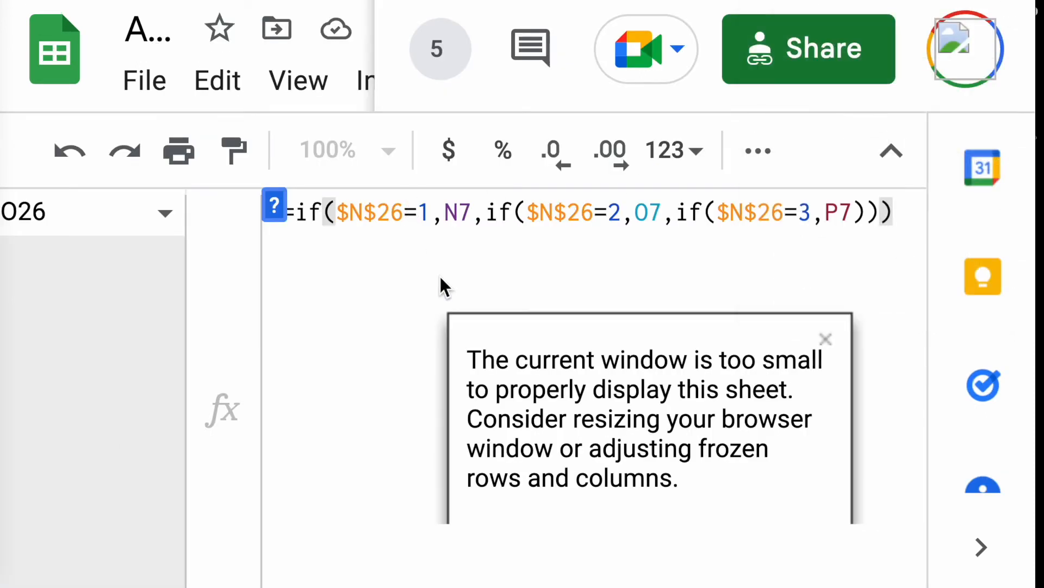
pyautogui.click(826, 338)
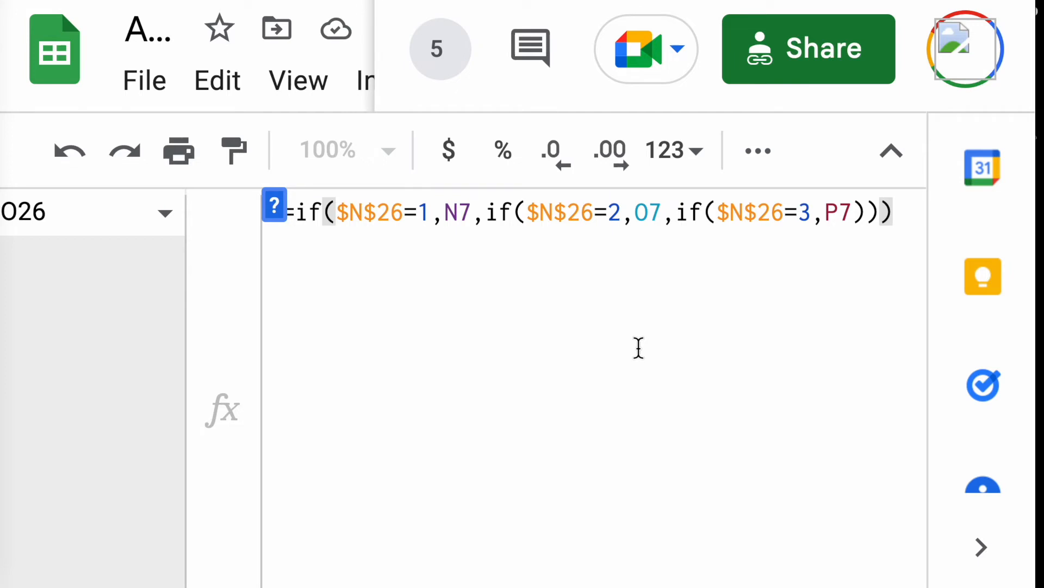
# Copy and remove the nested part ,if($N$26=2,O7,if($N$26=3,P7)) from the O26 formula, and add a comma after N7 for the false value
pyautogui.moveTo(879, 211); pyautogui.dragTo(473, 210)
pyautogui.hotkey('ctrl', 'c')
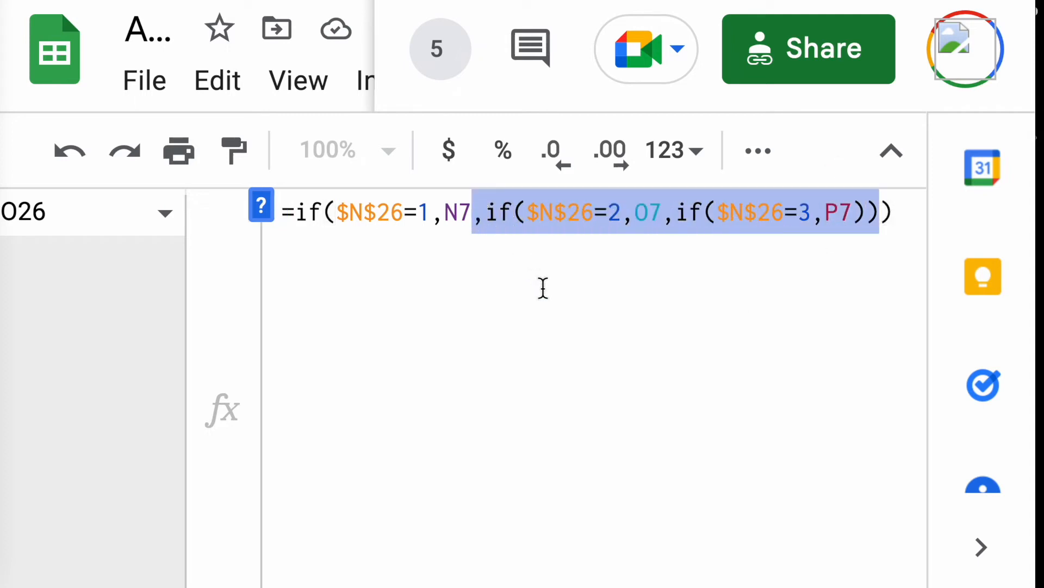
pyautogui.press('BackSpace')
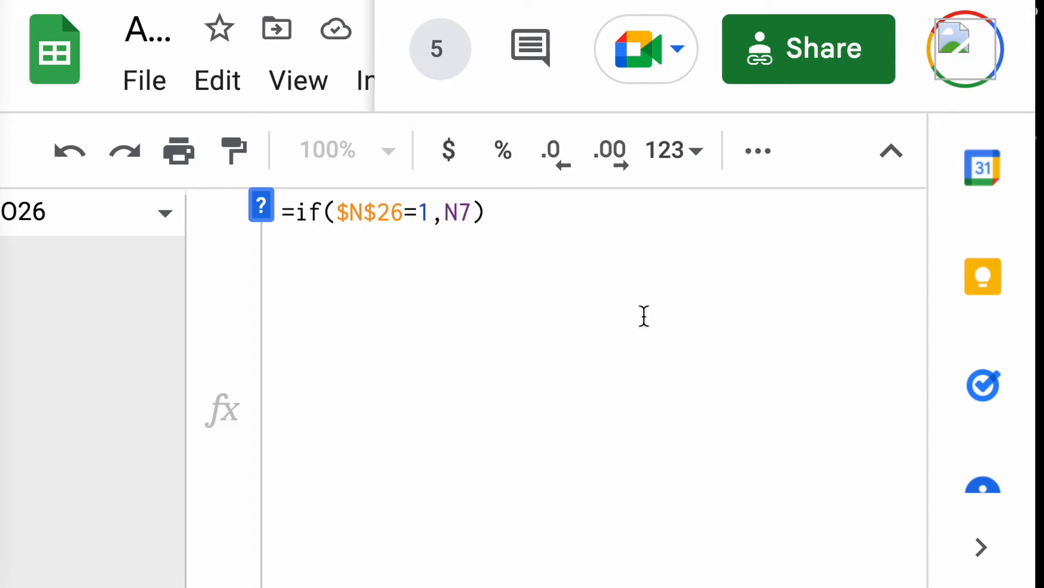
pyautogui.write(',')
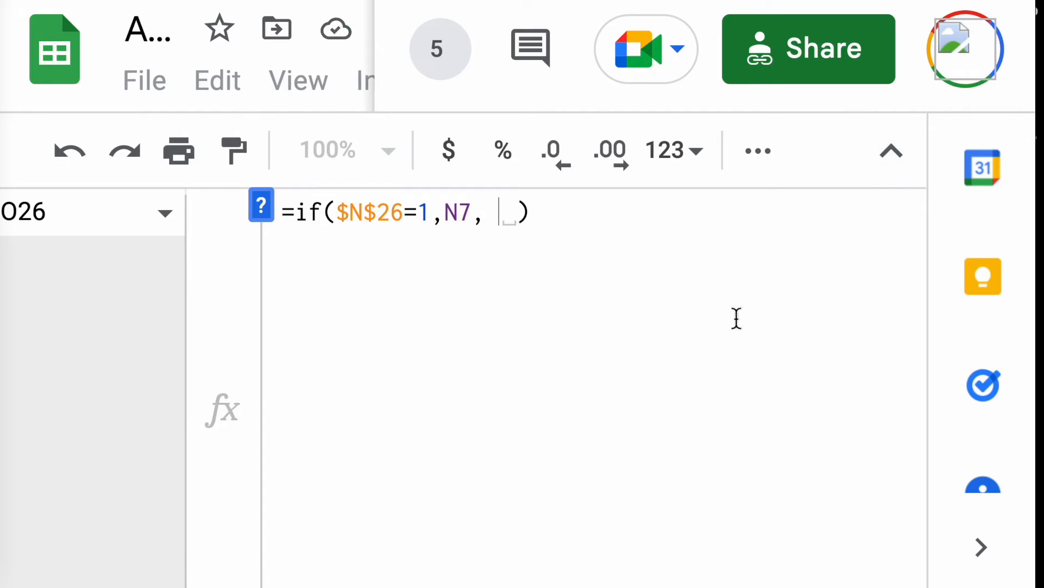
# Reset the browser zoom to 100%
pyautogui.click(1022, 0)
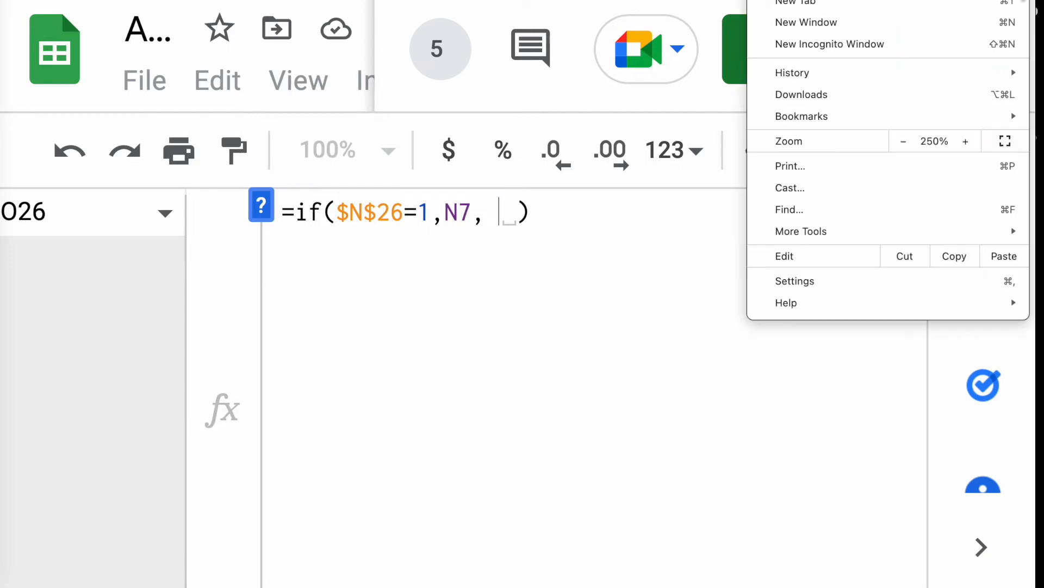
pyautogui.click(901, 143)
pyautogui.click(902, 142)
pyautogui.click(902, 142)
pyautogui.click(902, 142)
pyautogui.click(902, 143)
pyautogui.click(902, 143)
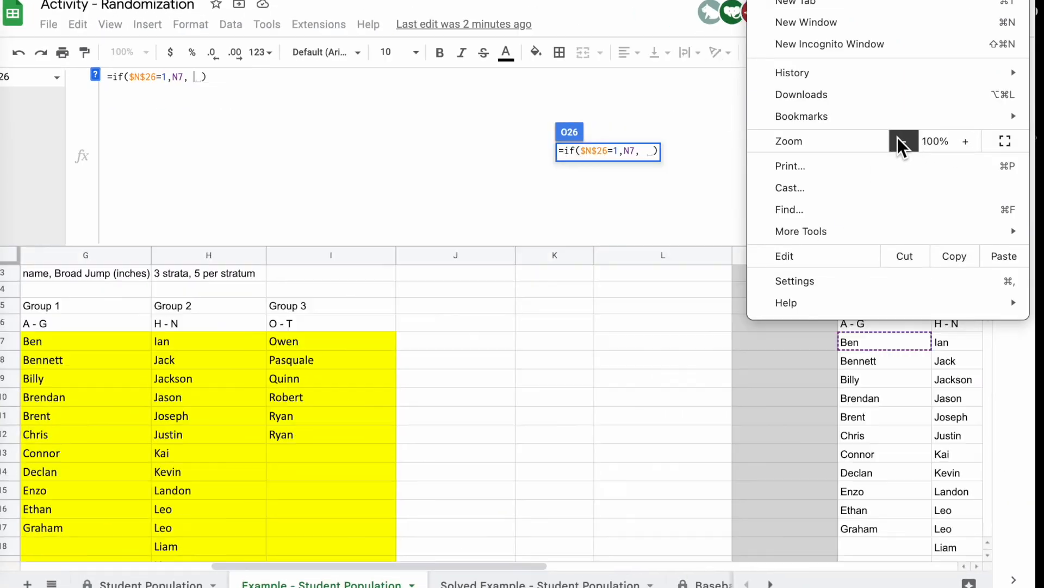
pyautogui.click(638, 486)
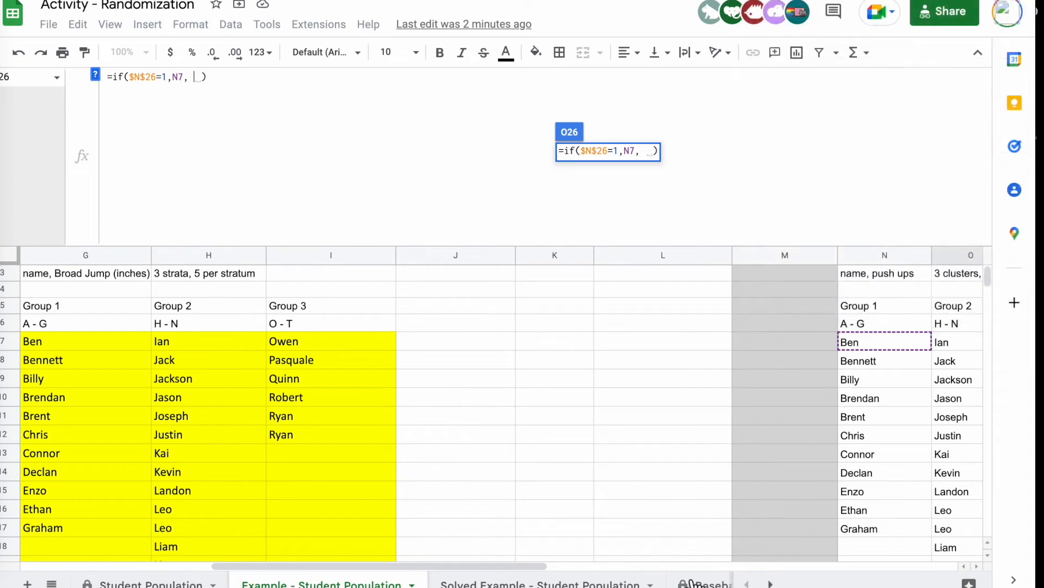
pyautogui.moveTo(538, 560); pyautogui.dragTo(599, 566)
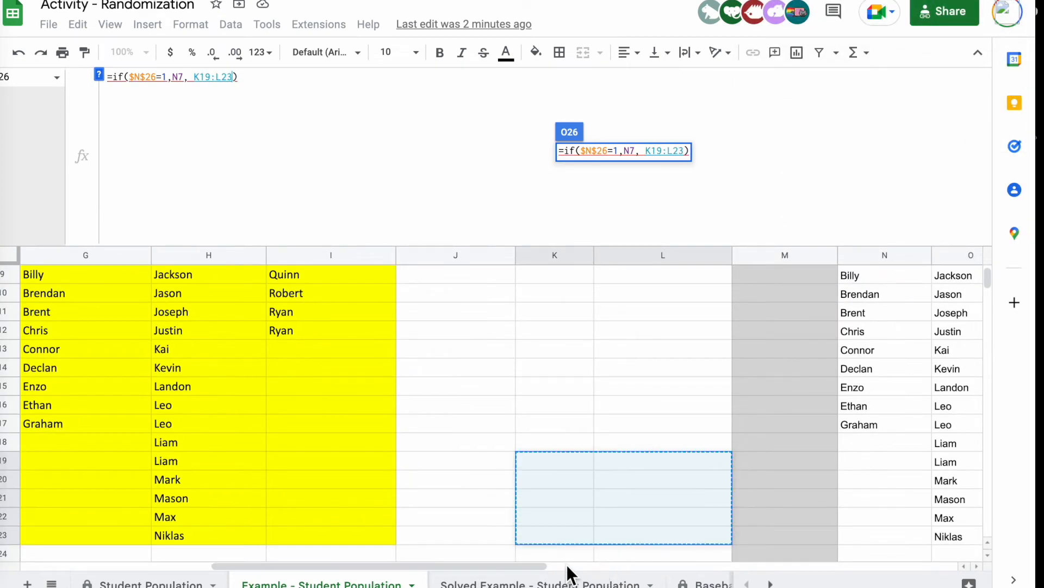
pyautogui.click(621, 429)
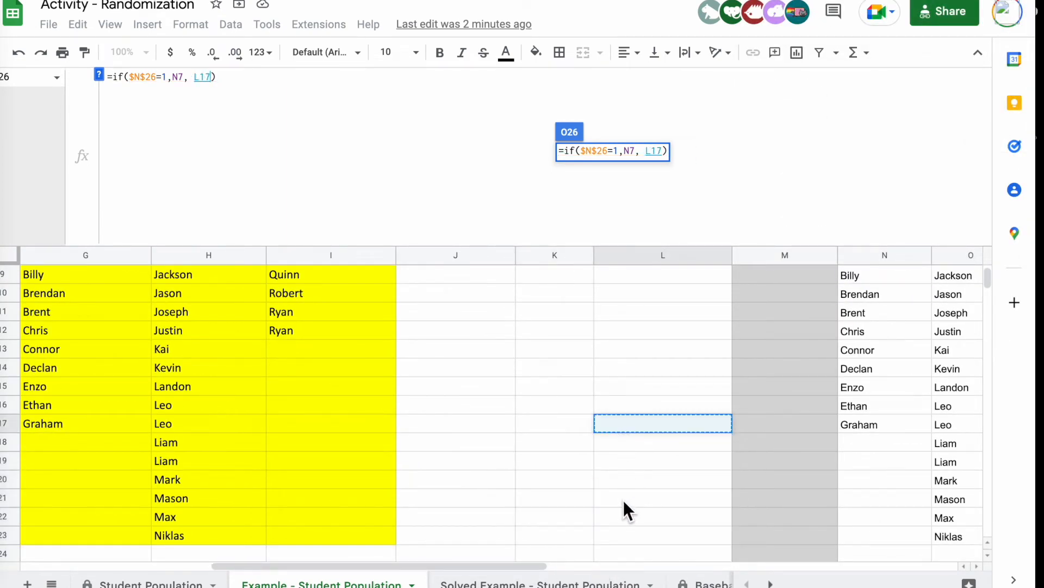
pyautogui.moveTo(517, 564); pyautogui.dragTo(653, 575)
pyautogui.scroll(3, 531, 416)
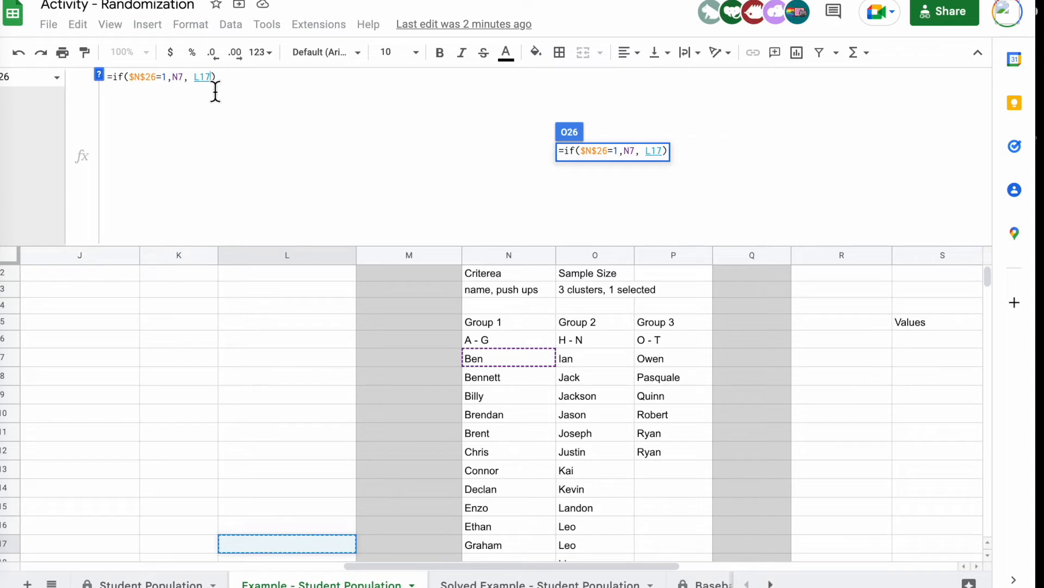
pyautogui.press('BackSpace')
pyautogui.press('BackSpace')
pyautogui.press('BackSpace')
pyautogui.press('BackSpace')
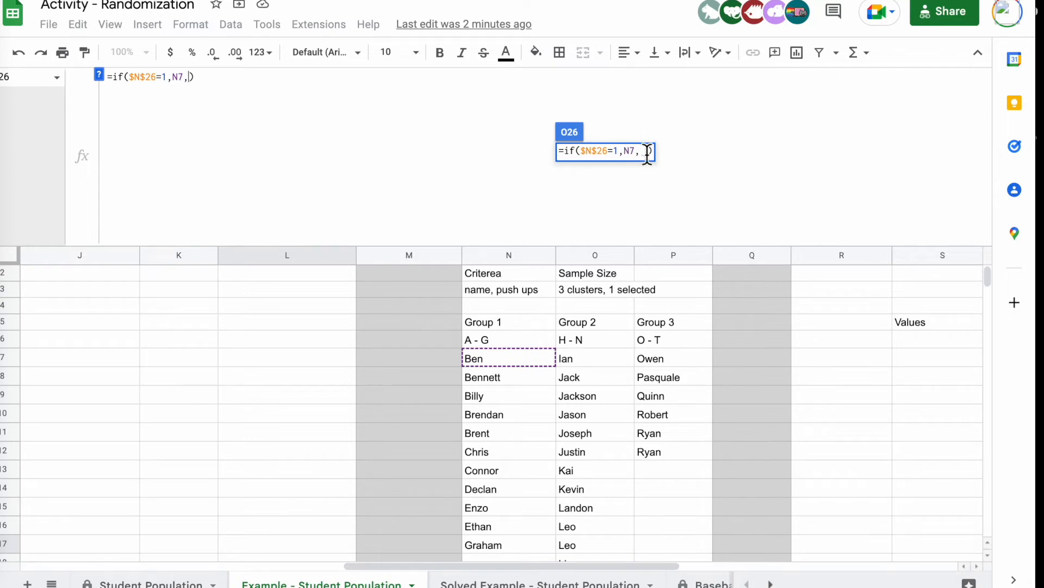
# Paste the nested part back as the false value of the O26 formula, and remove everything after O7
pyautogui.click(709, 163)
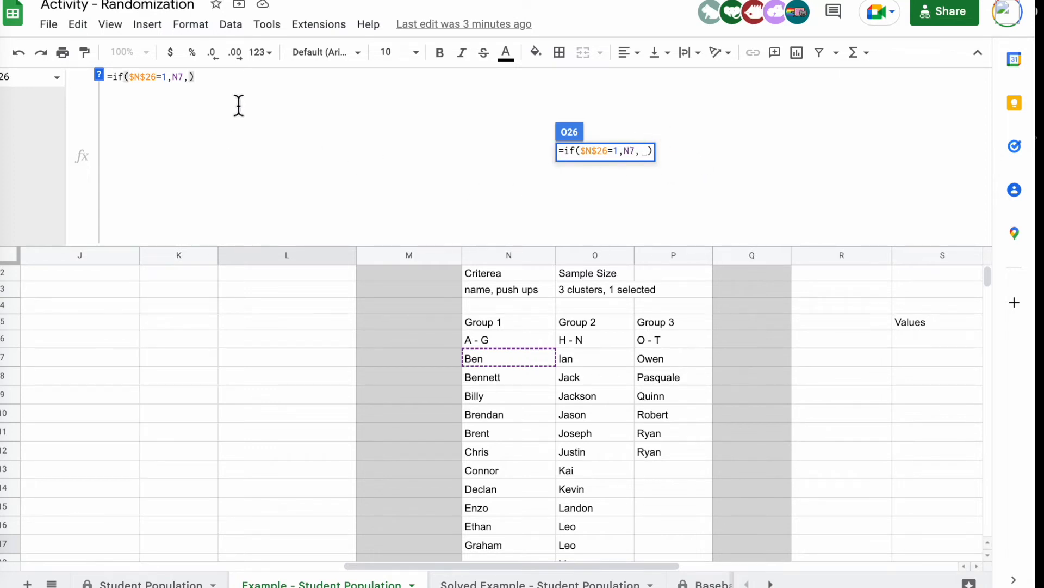
pyautogui.click(191, 81)
pyautogui.hotkey('ctrl', 'v')
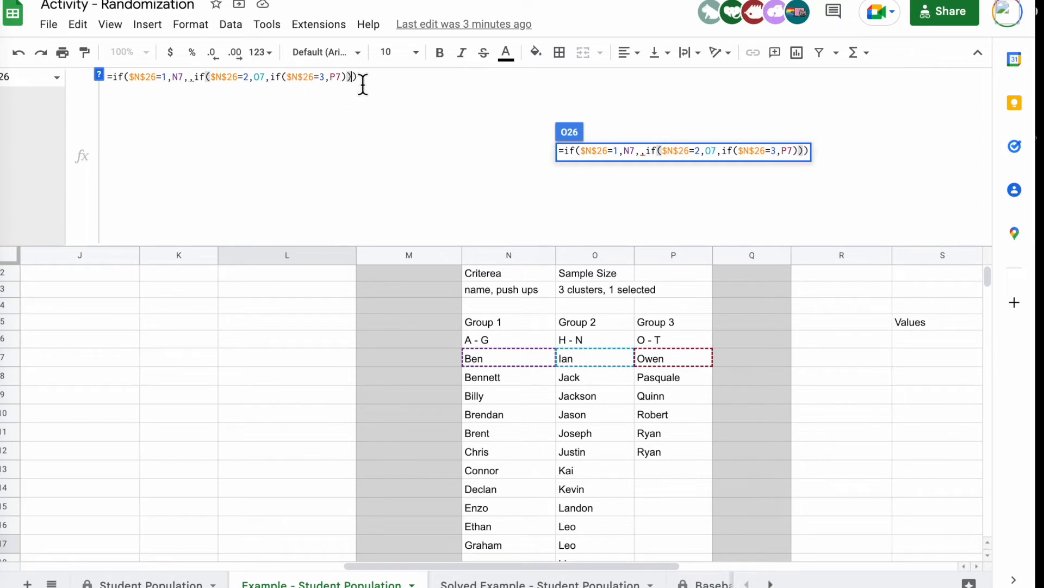
pyautogui.moveTo(358, 79); pyautogui.dragTo(266, 78)
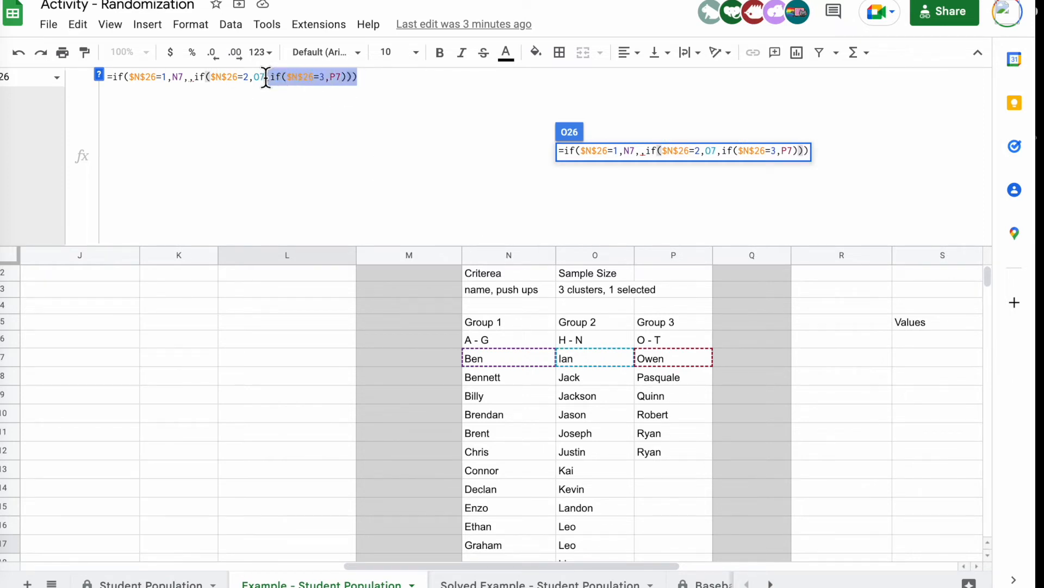
pyautogui.press('BackSpace')
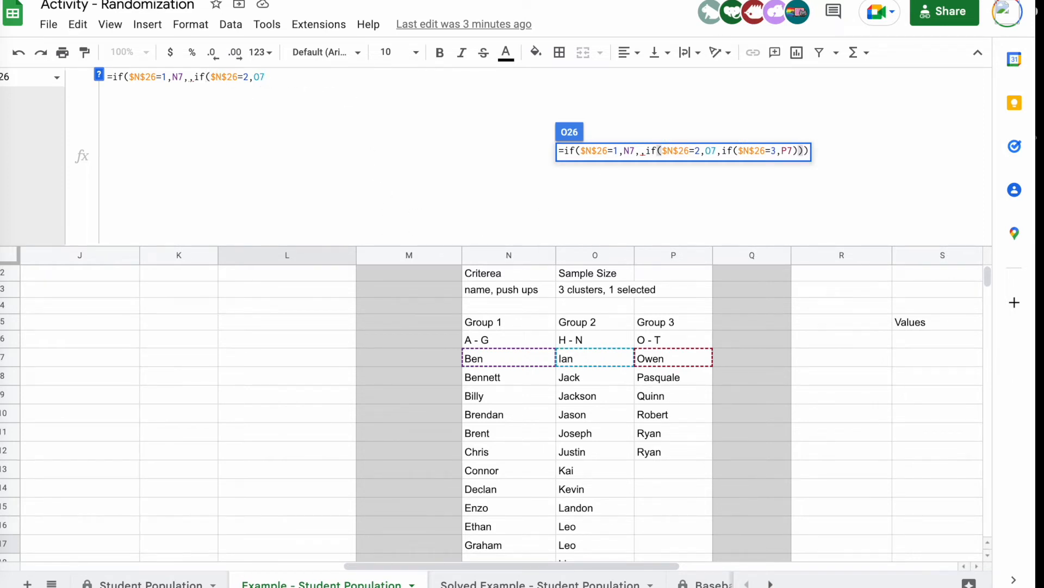
# Enlarge the browser zoom to 200% and remove the extra comma before the second if in the O26 formula
pyautogui.click(1016, 1)
pyautogui.click(977, 145)
pyautogui.click(977, 144)
pyautogui.click(977, 144)
pyautogui.click(977, 145)
pyautogui.click(977, 145)
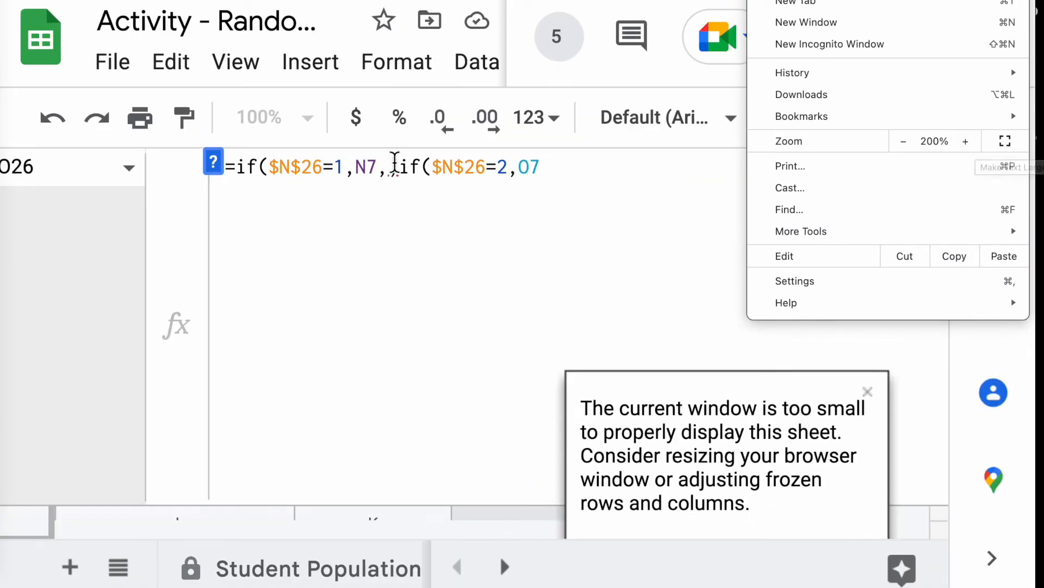
pyautogui.click(394, 164)
pyautogui.click(397, 166)
pyautogui.press('BackSpace')
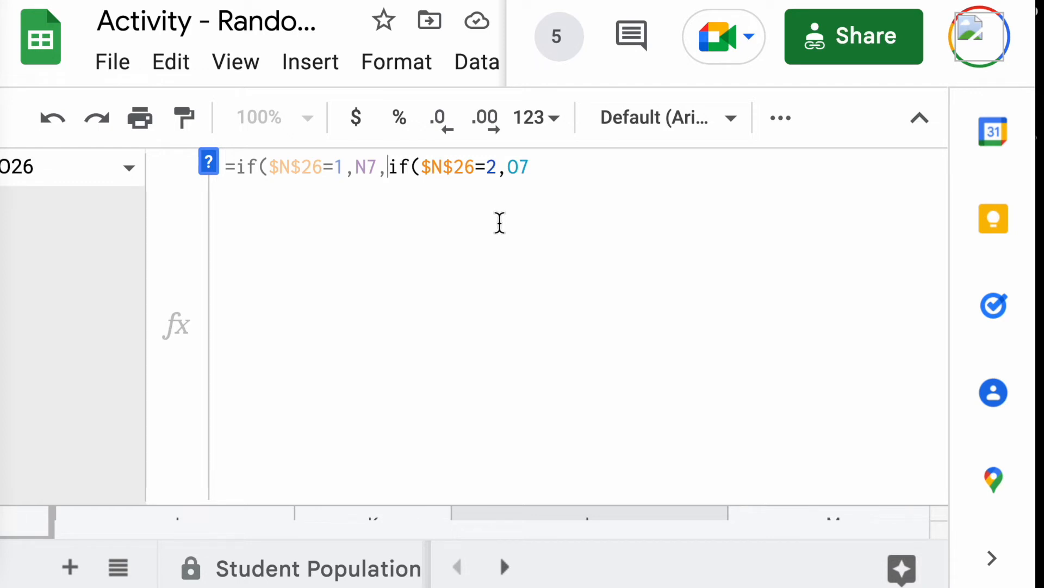
# Complete the O26 formula by adding ,if($N$26=3,P7))) after O7, and commit it
pyautogui.click(554, 174)
pyautogui.write(',if($N$26=3,P7)))')
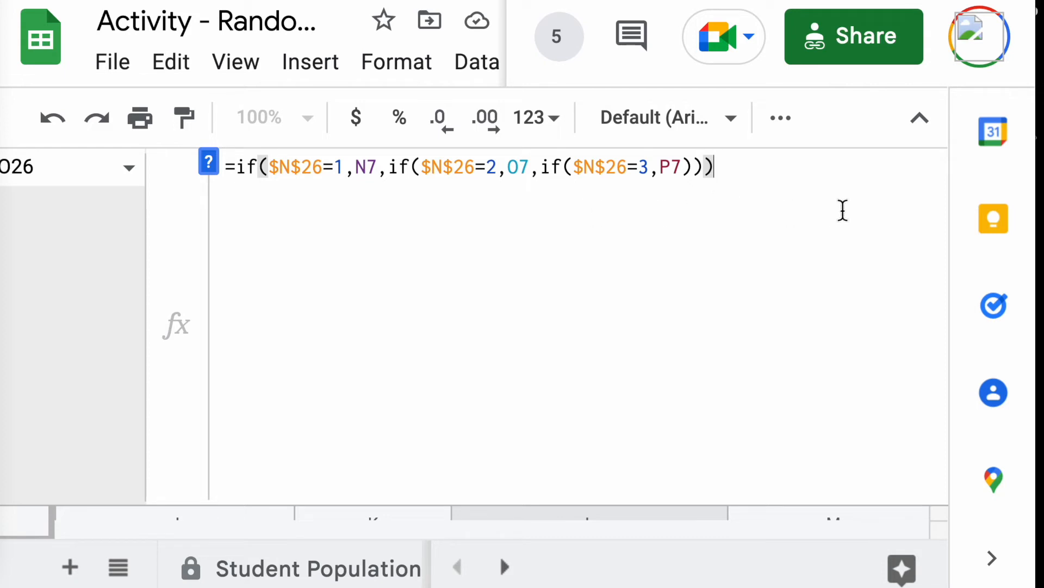
pyautogui.press('Return')
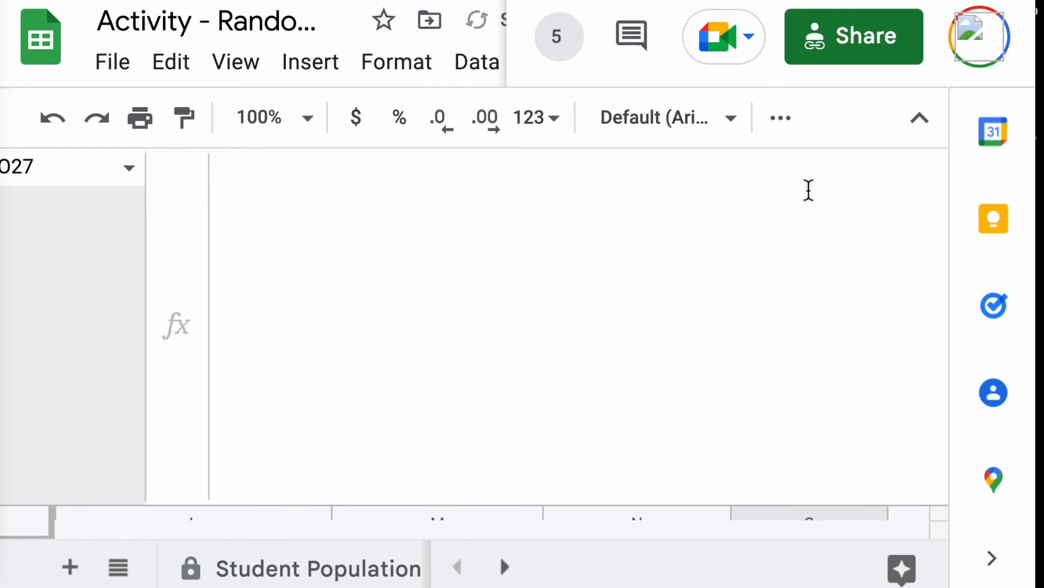
# Shrink the formula bar to one line and reset the browser zoom to 100%
pyautogui.moveTo(700, 503); pyautogui.dragTo(674, 170)
pyautogui.scroll(-4, 607, 353)
pyautogui.scroll(-6, 606, 348)
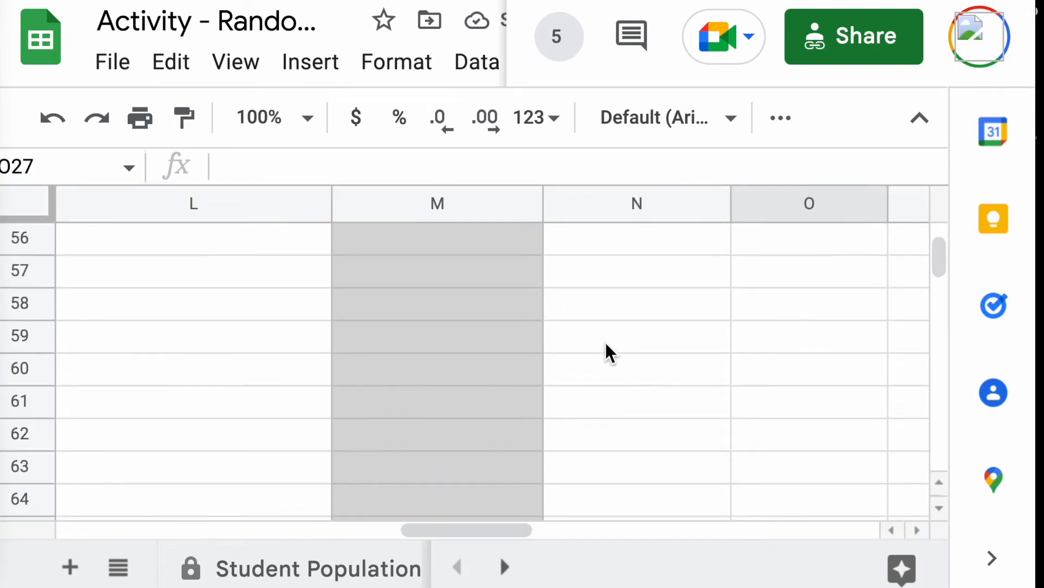
pyautogui.scroll(8, 571, 413)
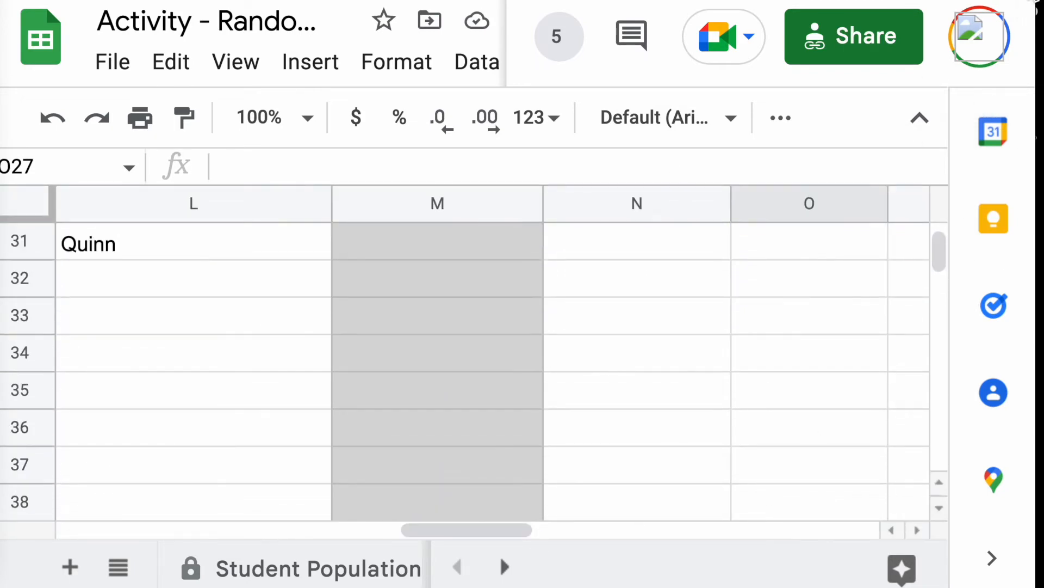
pyautogui.click(1032, 3)
pyautogui.click(902, 145)
pyautogui.click(902, 144)
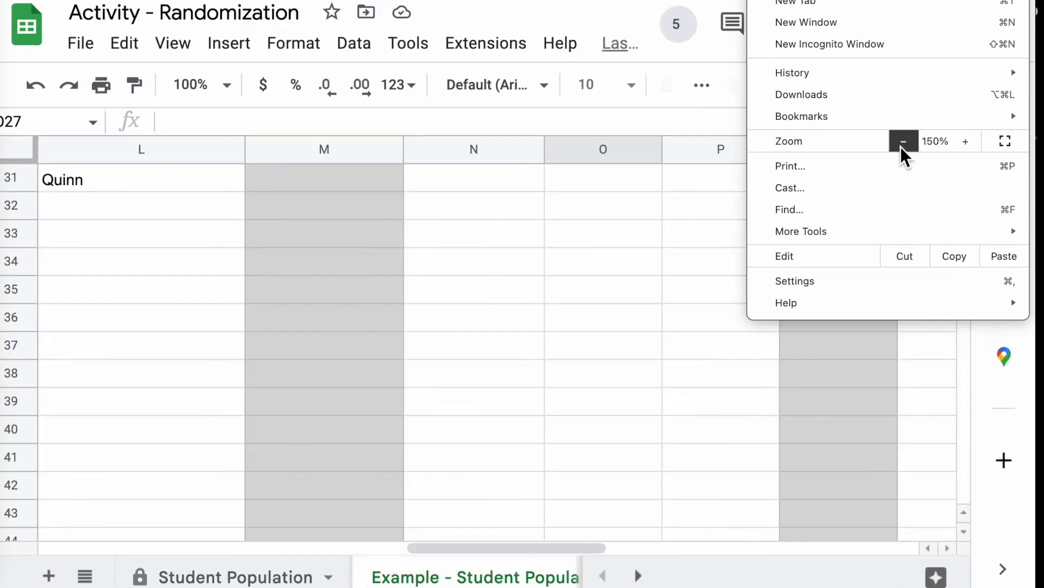
pyautogui.click(903, 144)
pyautogui.click(903, 145)
pyautogui.click(903, 145)
pyautogui.click(904, 145)
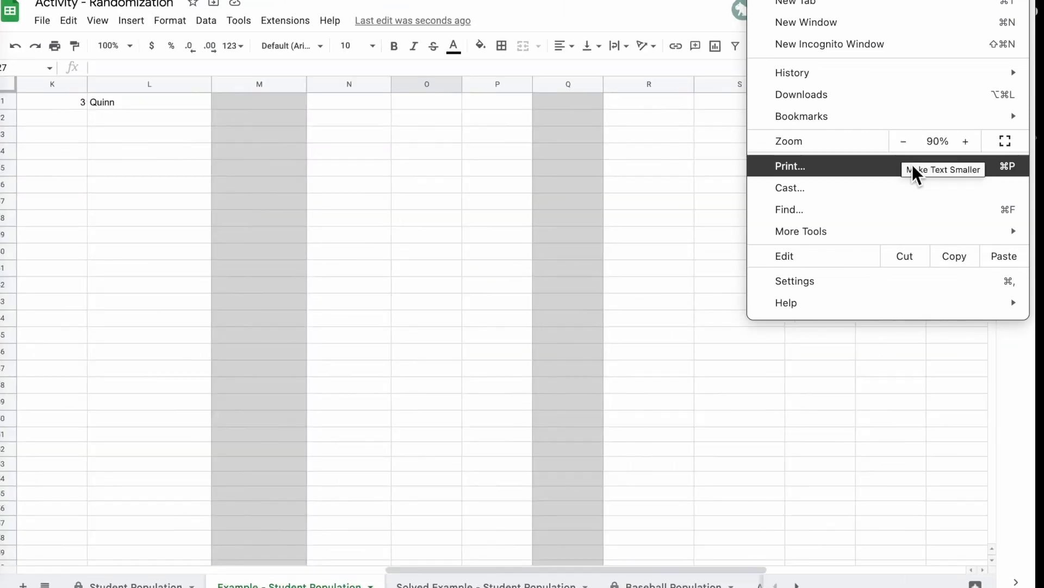
pyautogui.click(966, 143)
pyautogui.click(502, 562)
pyautogui.scroll(6, 534, 432)
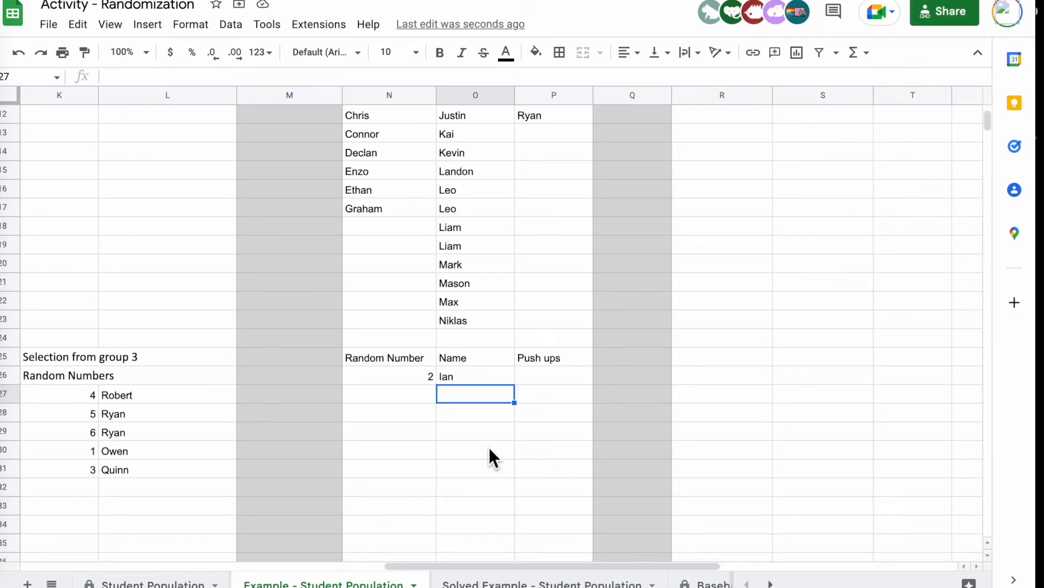
# Fill the nested IF formula from O26 down to O42 to list all names of the selected group
pyautogui.scroll(2, 526, 412)
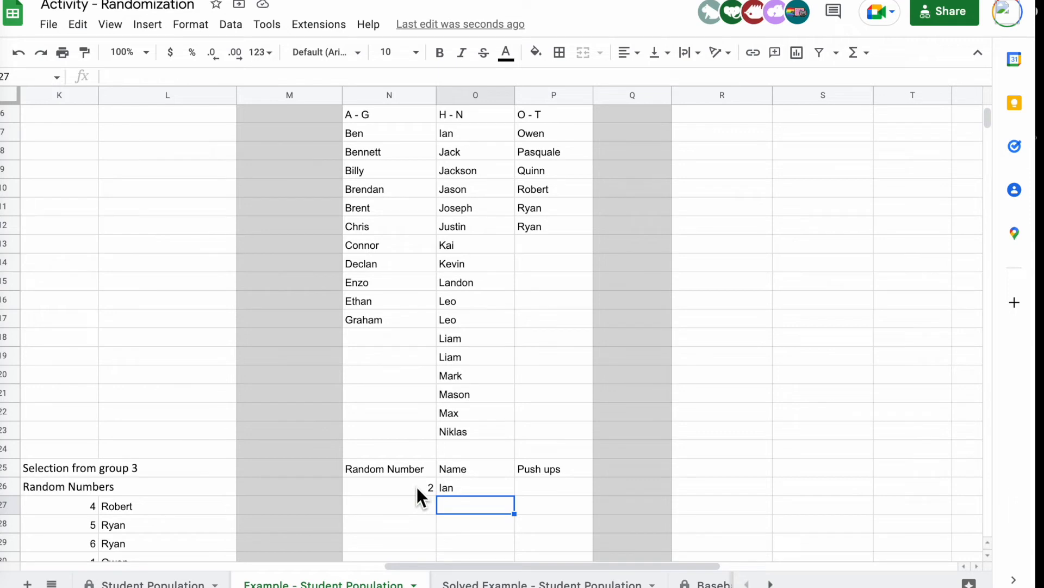
pyautogui.click(473, 486)
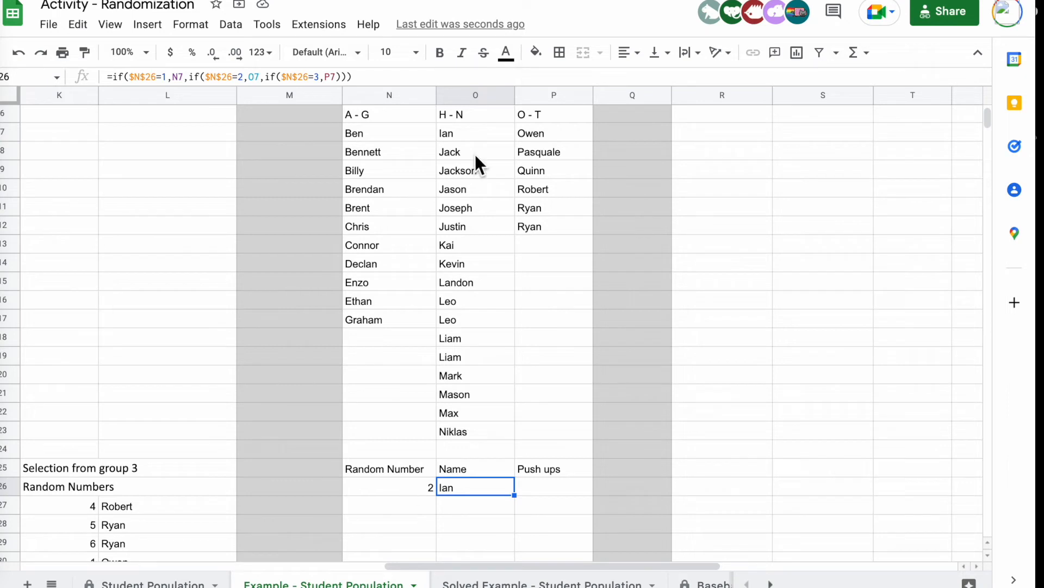
pyautogui.scroll(1, 490, 226)
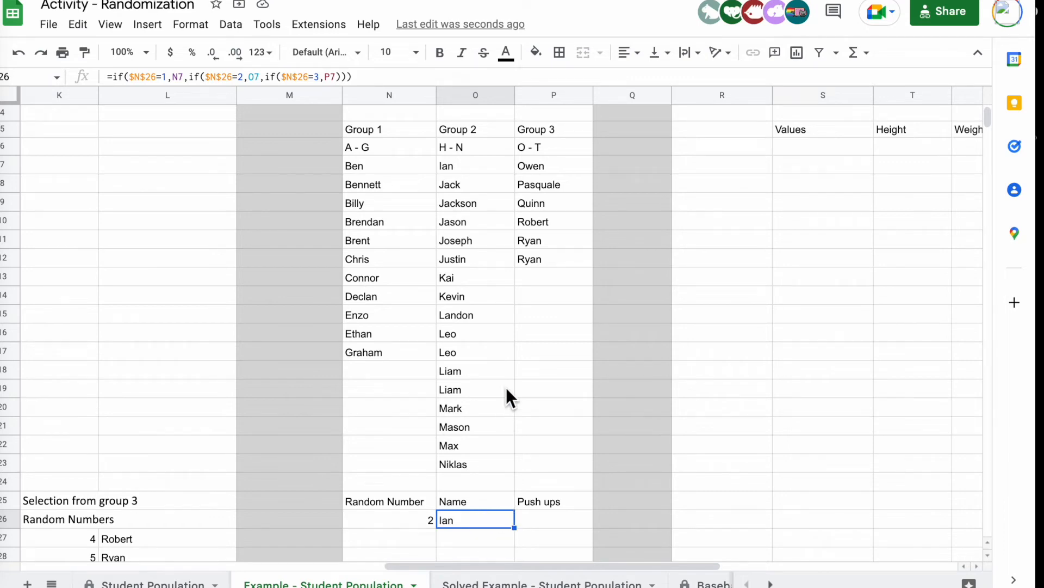
pyautogui.scroll(1, 501, 401)
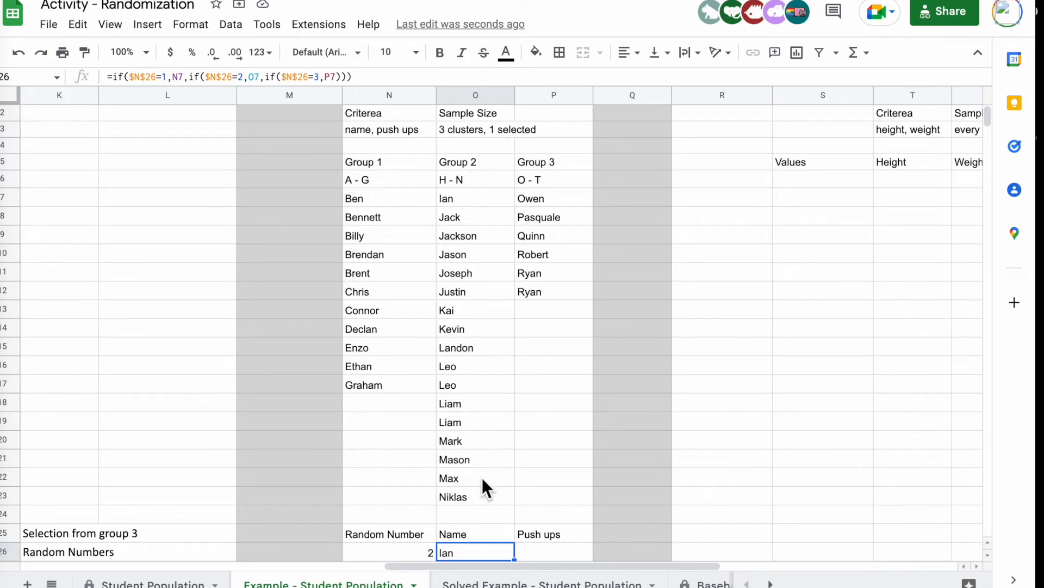
pyautogui.scroll(-5, 520, 381)
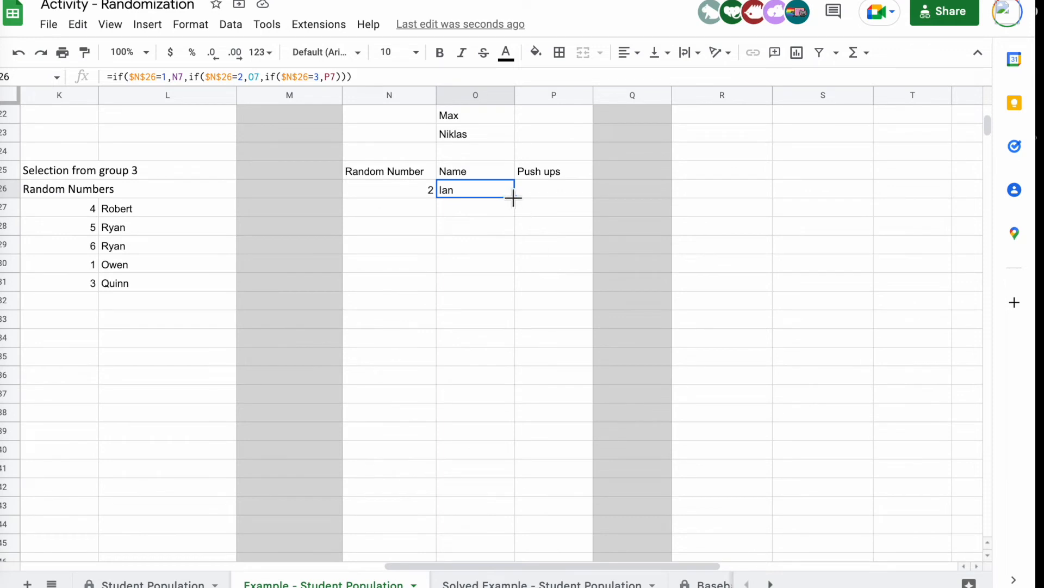
pyautogui.moveTo(513, 197); pyautogui.dragTo(514, 209)
pyautogui.moveTo(514, 210); pyautogui.dragTo(511, 493)
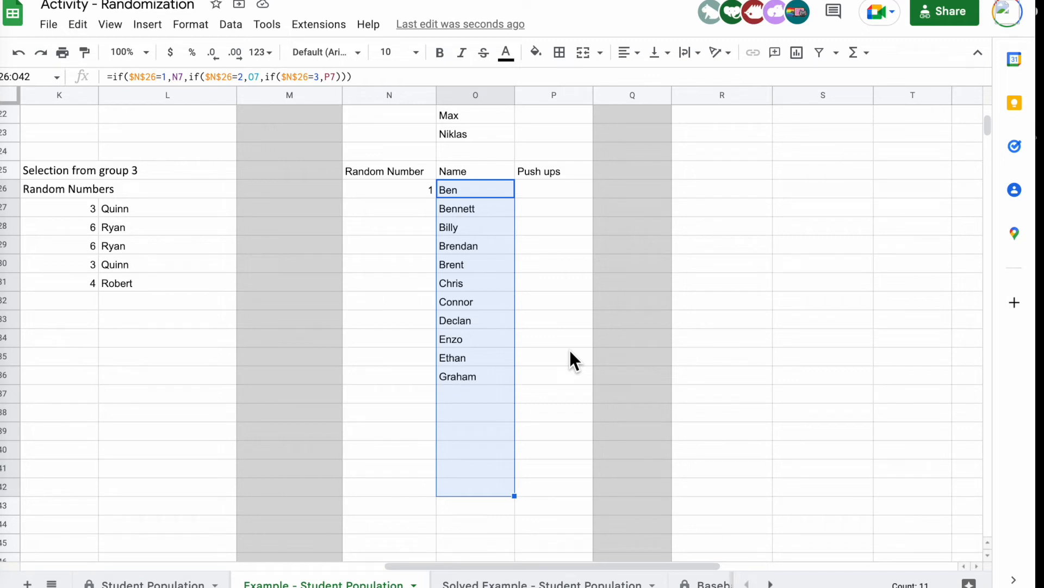
# Enter 1, 3 and 2 in the blank cells S34:S36 to recalculate the random group, and clear them again
pyautogui.click(788, 338)
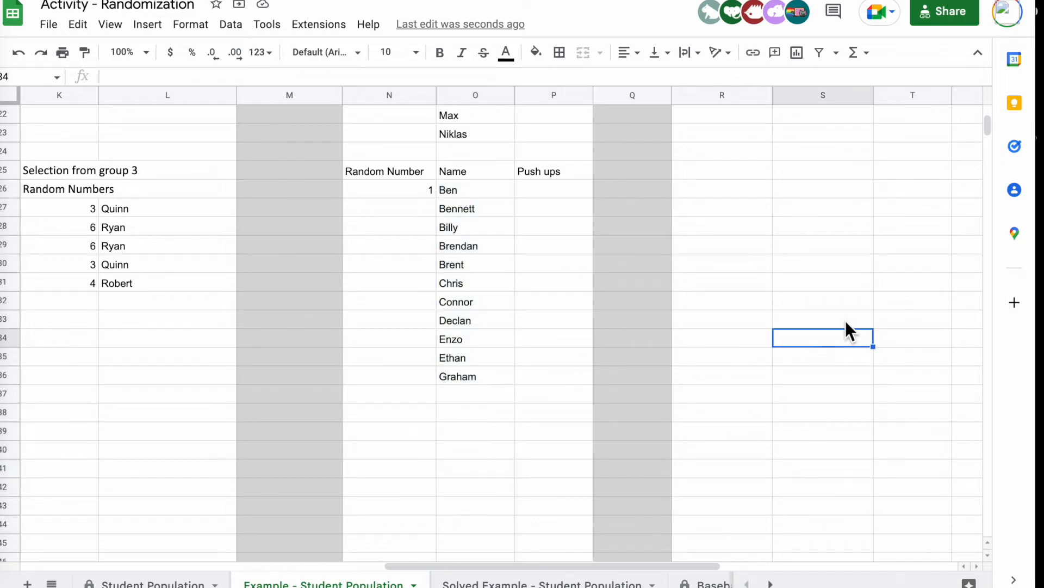
pyautogui.write('1')
pyautogui.press('Return')
pyautogui.write('3')
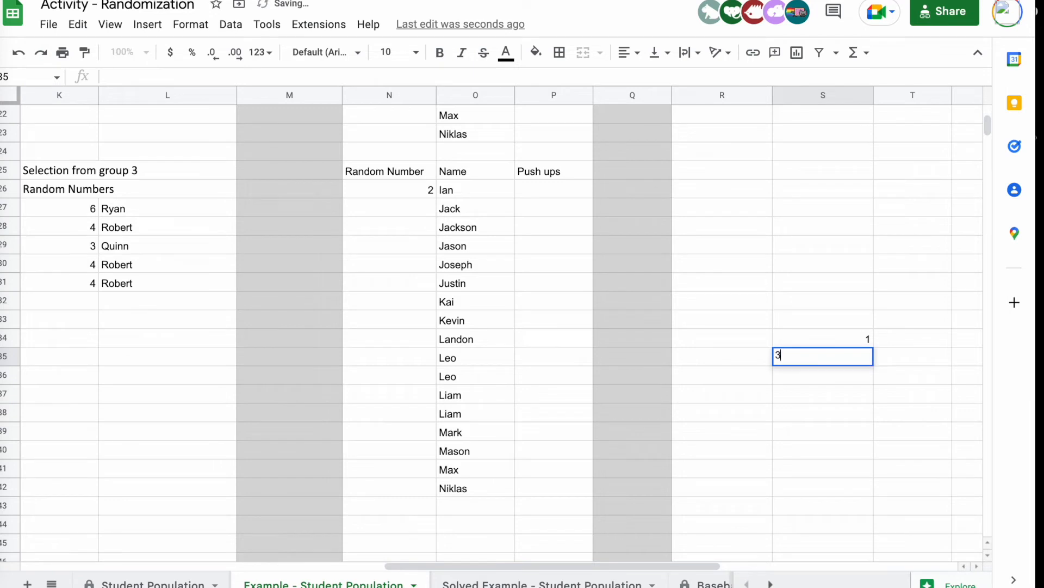
pyautogui.press('Return')
pyautogui.write('2')
pyautogui.press('Return')
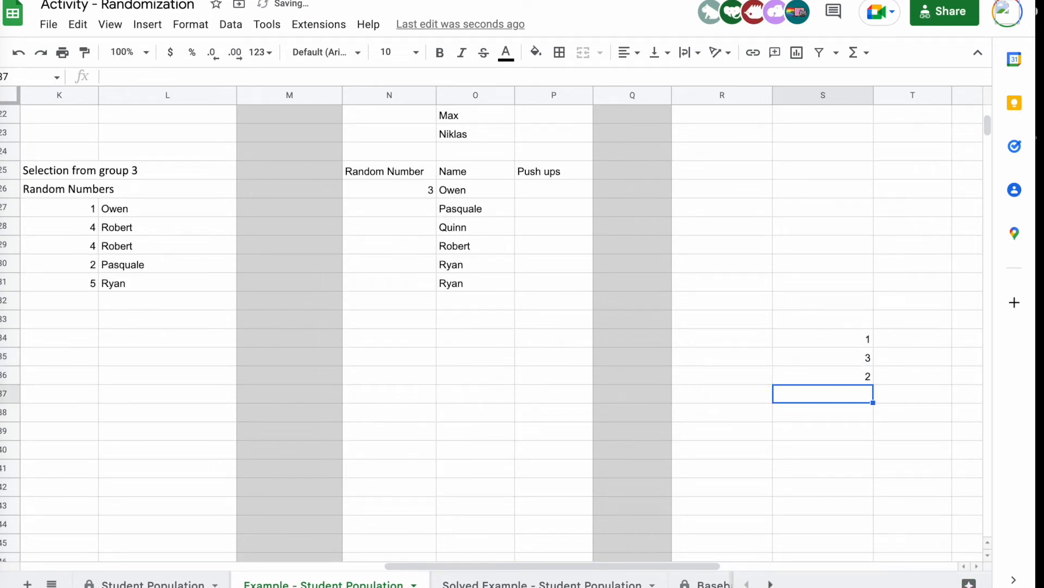
pyautogui.moveTo(816, 282); pyautogui.dragTo(875, 489)
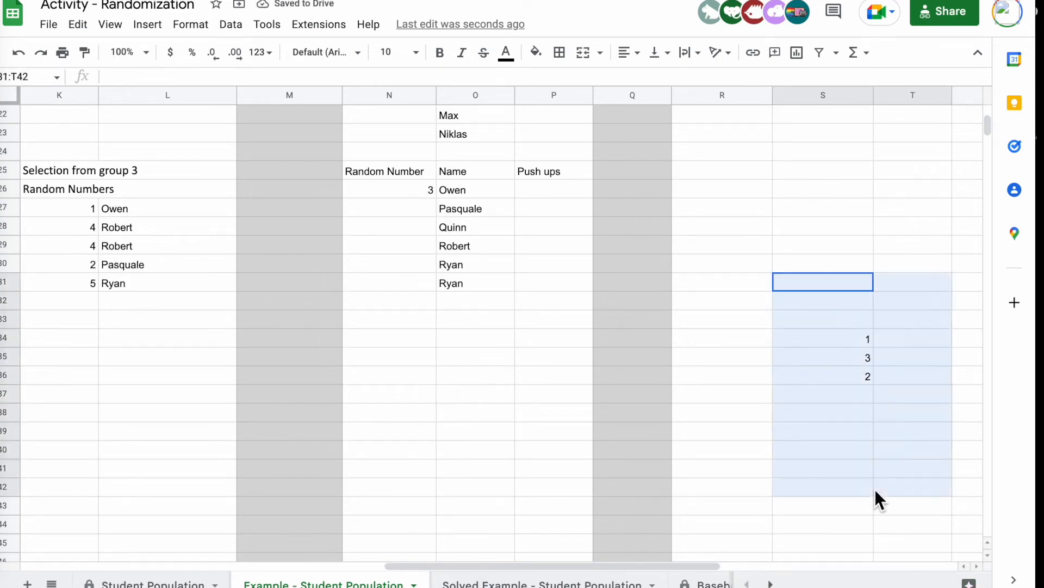
pyautogui.press('Delete')
pyautogui.click(828, 227)
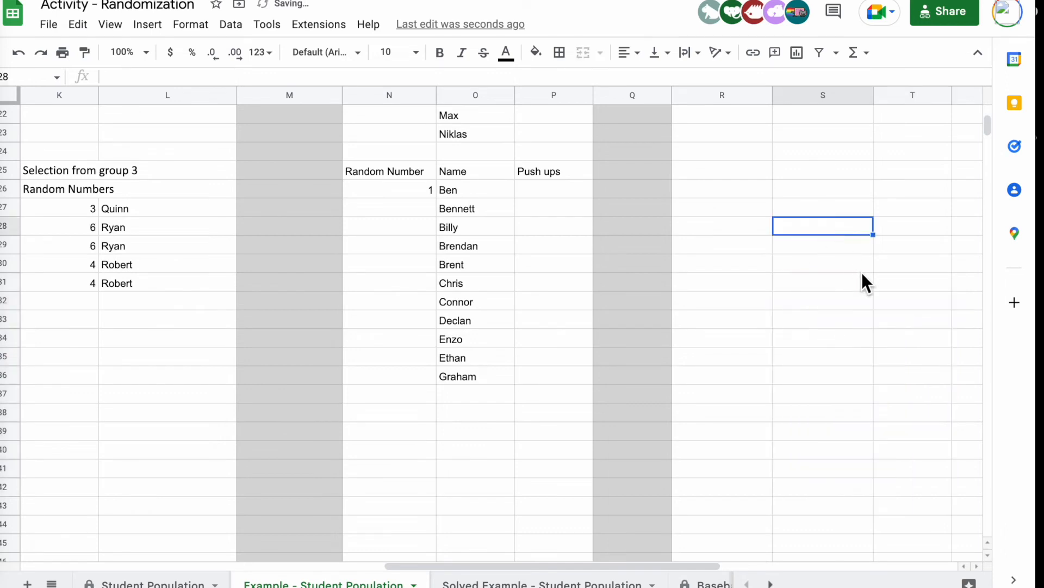
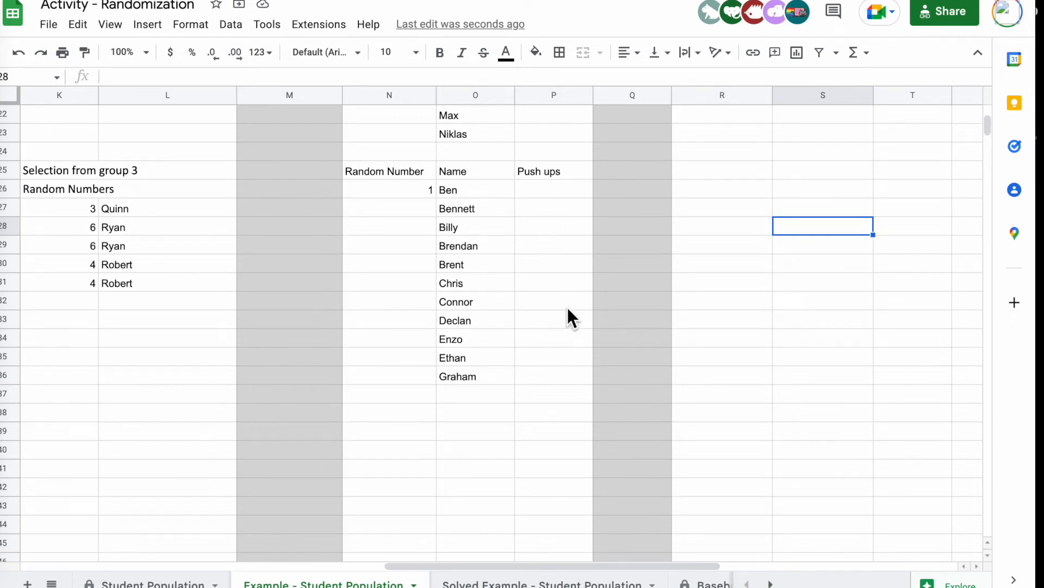
# Begin a VLOOKUP formula in P26, the first cell under Push ups
pyautogui.click(529, 191)
pyautogui.write('=vlook')
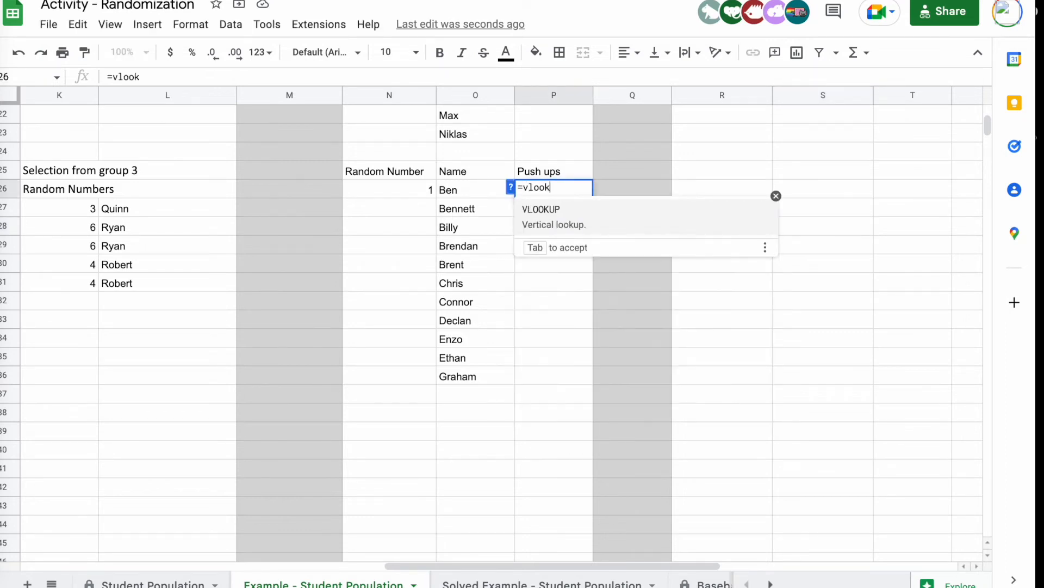
pyautogui.write('up(')
pyautogui.click(457, 190)
pyautogui.click(148, 581)
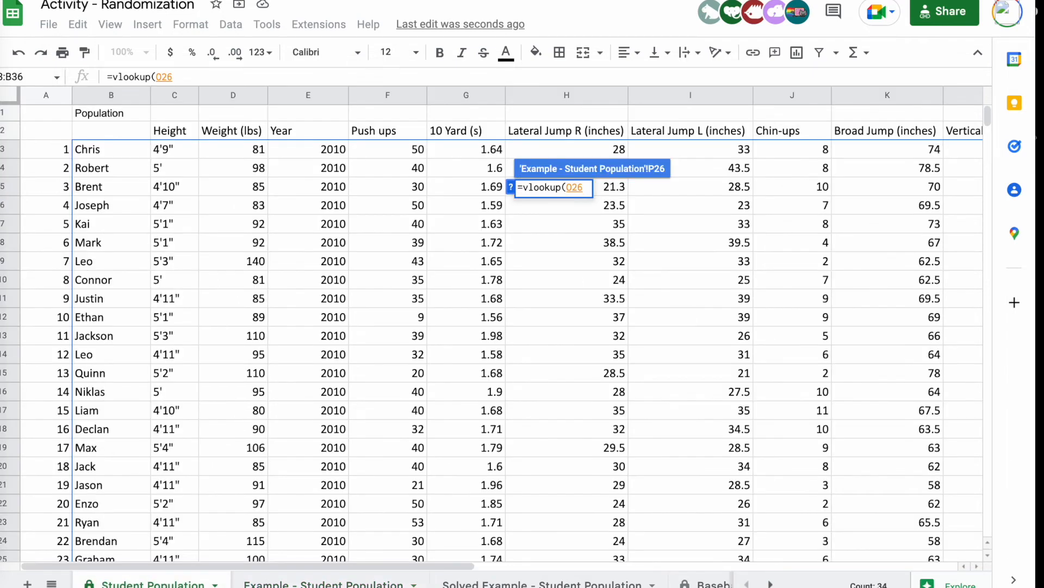
pyautogui.moveTo(92, 154); pyautogui.dragTo(517, 520)
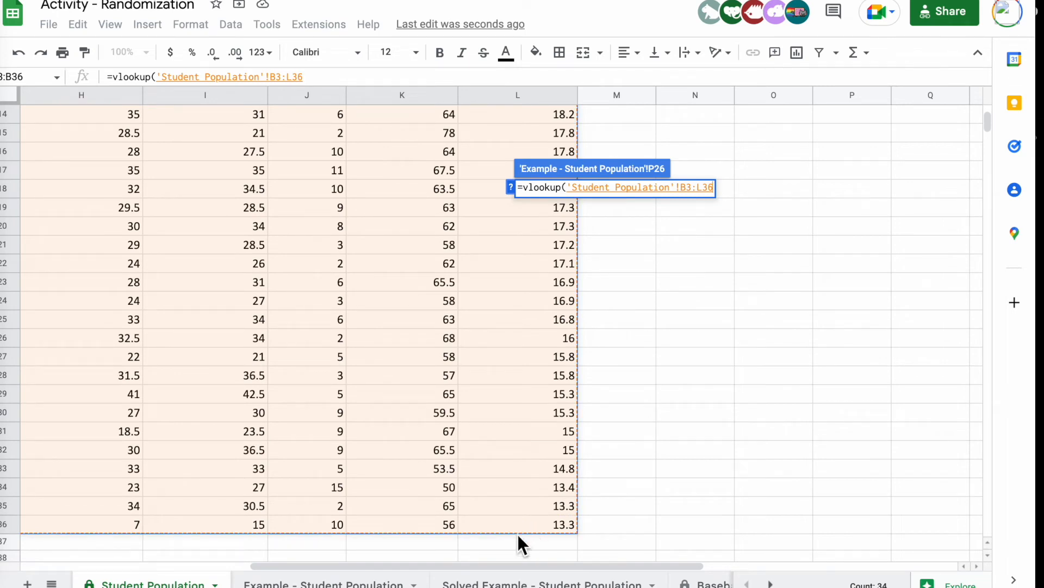
pyautogui.press('BackSpace')
pyautogui.click(332, 583)
# Give the P26 VLOOKUP O26 as its search key and B3:L36 on the Student Population sheet as its range
pyautogui.click(473, 194)
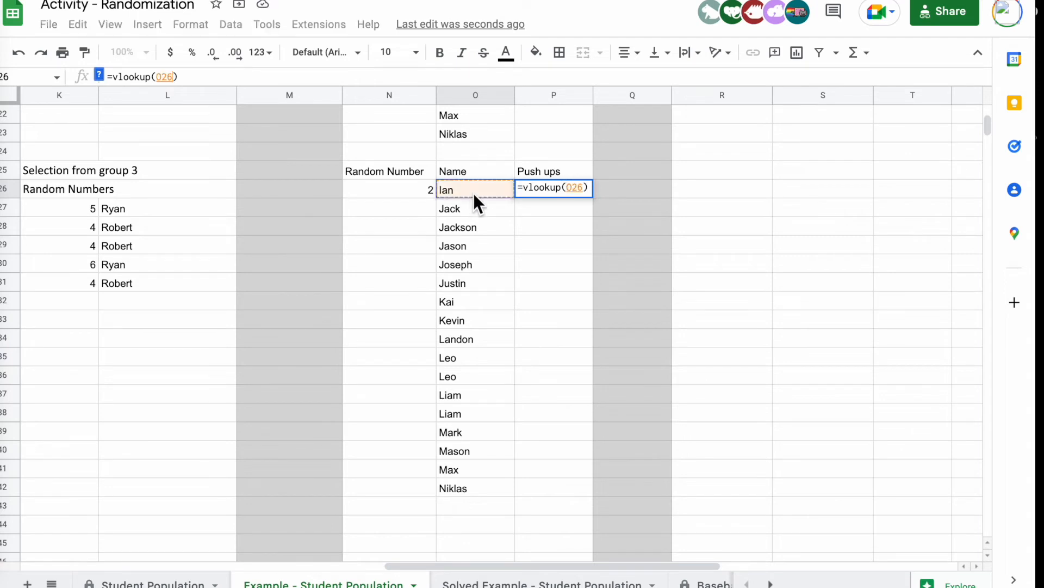
pyautogui.write(',')
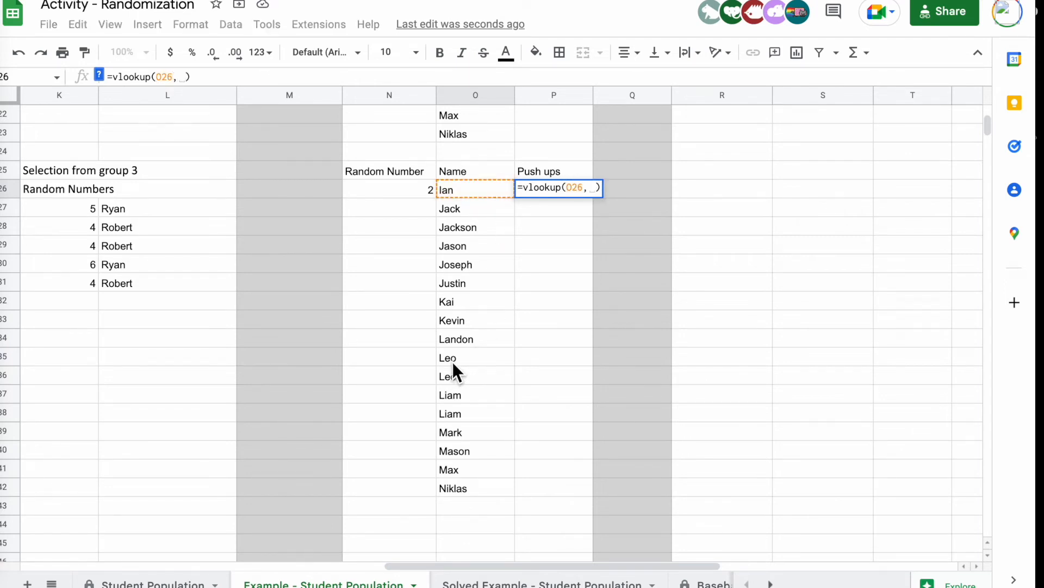
pyautogui.click(144, 583)
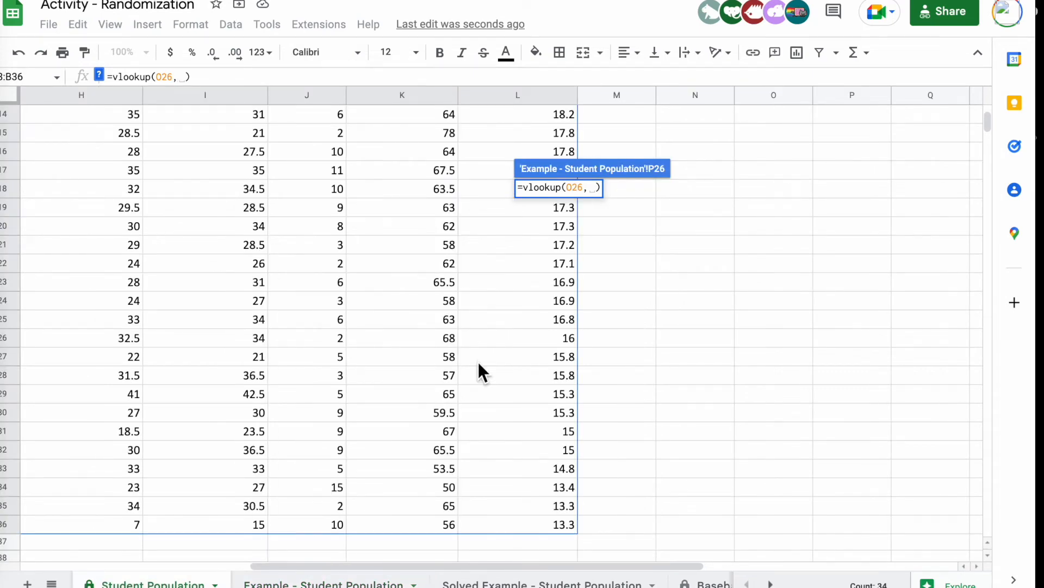
pyautogui.moveTo(688, 566); pyautogui.dragTo(463, 544)
pyautogui.scroll(5, 427, 310)
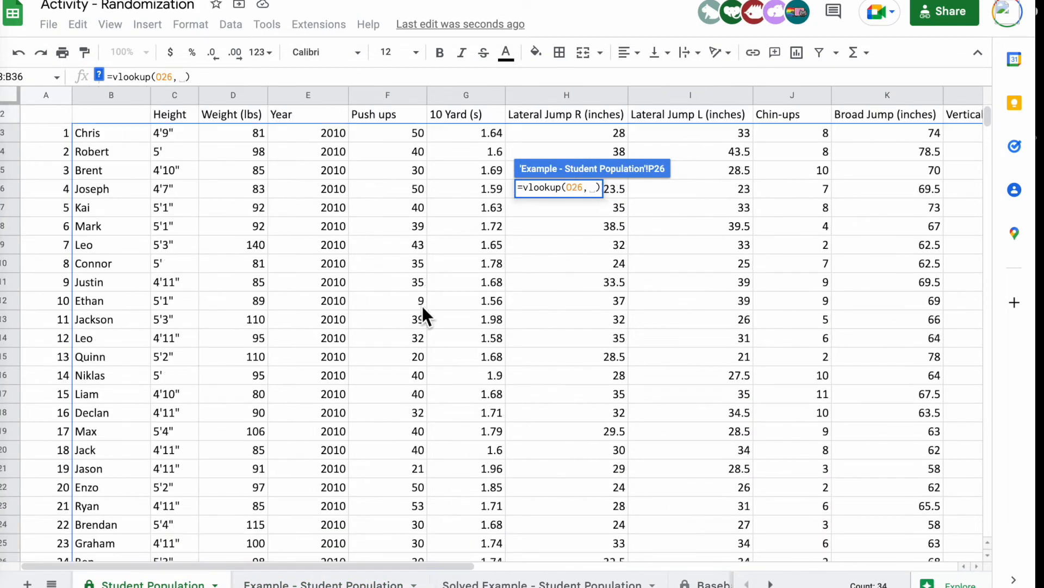
pyautogui.moveTo(117, 155); pyautogui.dragTo(725, 431)
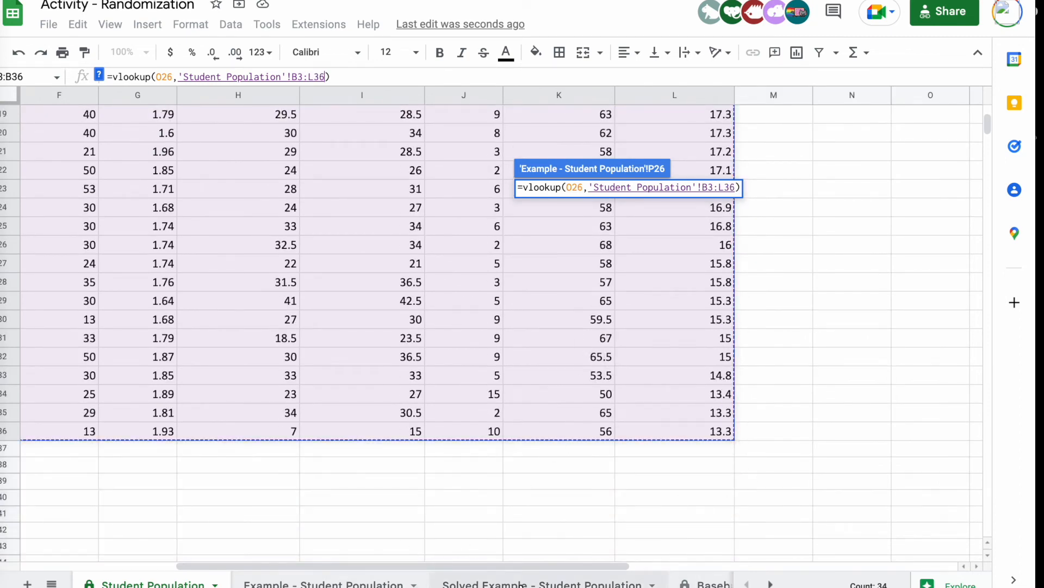
pyautogui.click(323, 582)
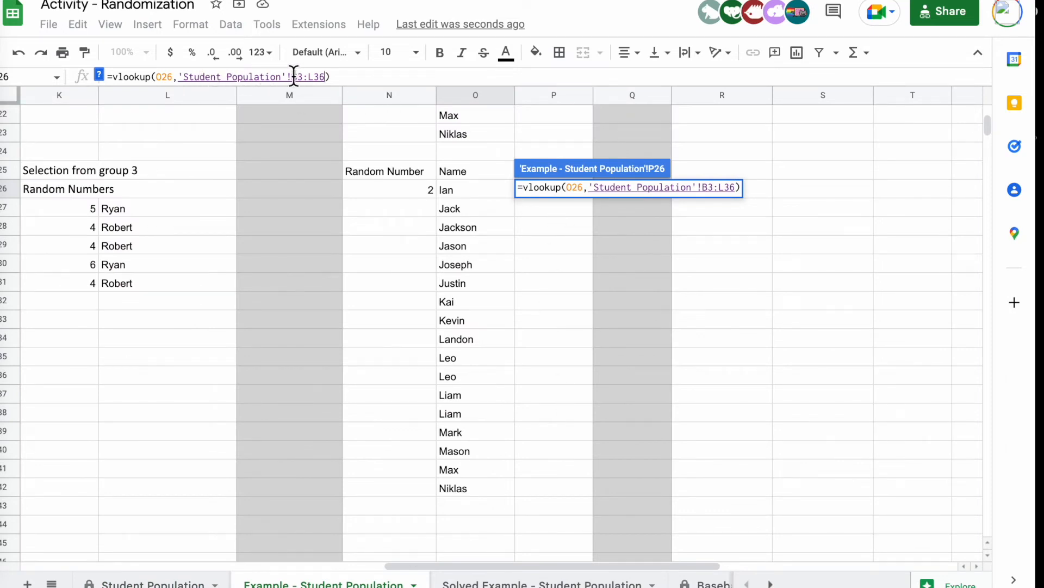
# Make the lookup range in the P26 formula absolute as $B$3:$L$36
pyautogui.press('Left')
pyautogui.press('Left')
pyautogui.press('Left')
pyautogui.press('Left')
pyautogui.press('Left')
pyautogui.press('F4')
pyautogui.press('Right')
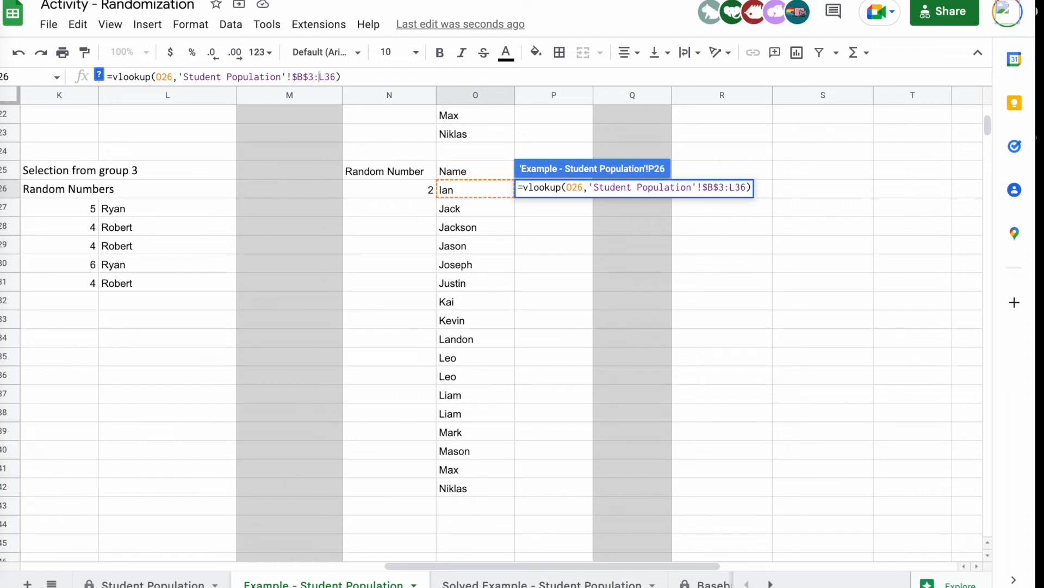
pyautogui.write('$')
pyautogui.press('Right')
pyautogui.write('$')
pyautogui.press('Right')
pyautogui.press('Right')
pyautogui.press('Right')
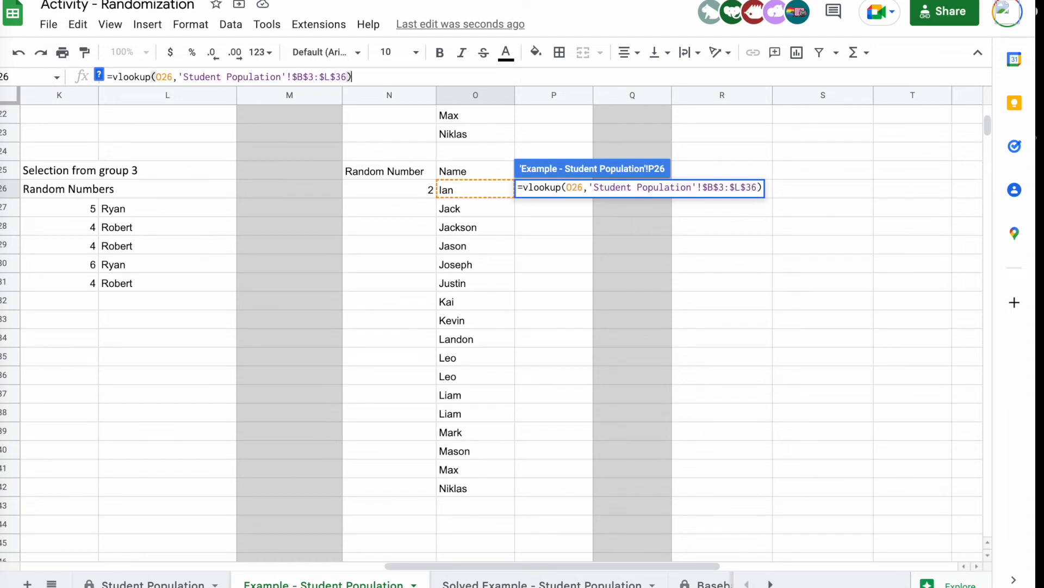
# Append ,5,0) to the P26 VLOOKUP for the Push ups column and an exact match, and try to commit it
pyautogui.write(',')
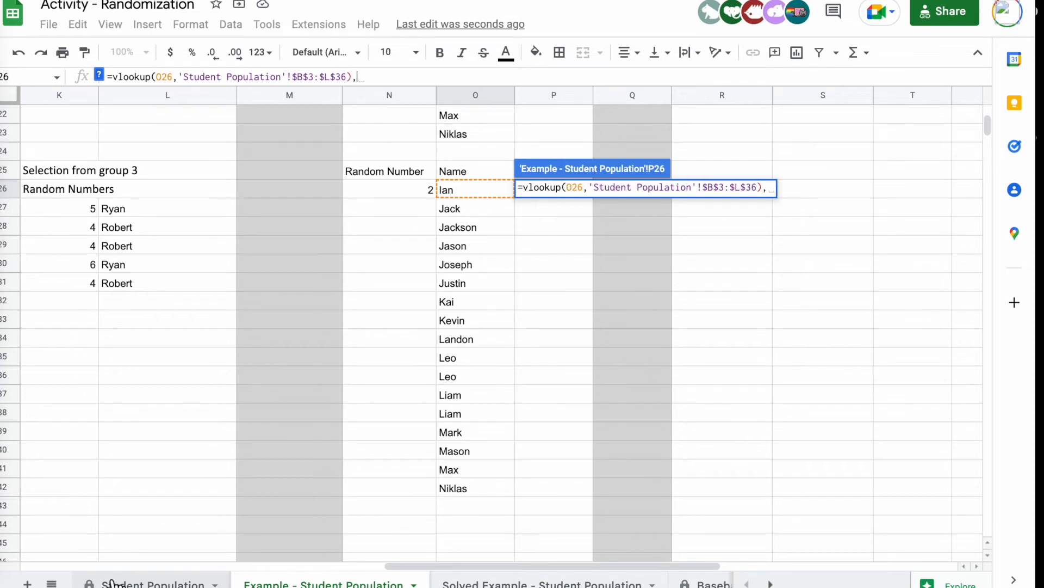
pyautogui.click(144, 582)
pyautogui.scroll(6, 543, 434)
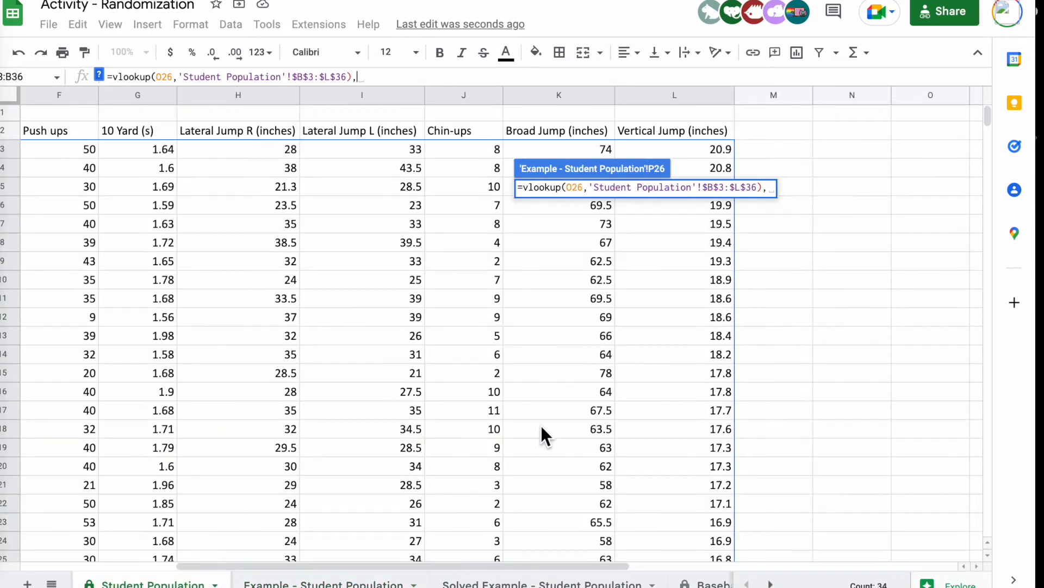
pyautogui.moveTo(545, 572); pyautogui.dragTo(277, 561)
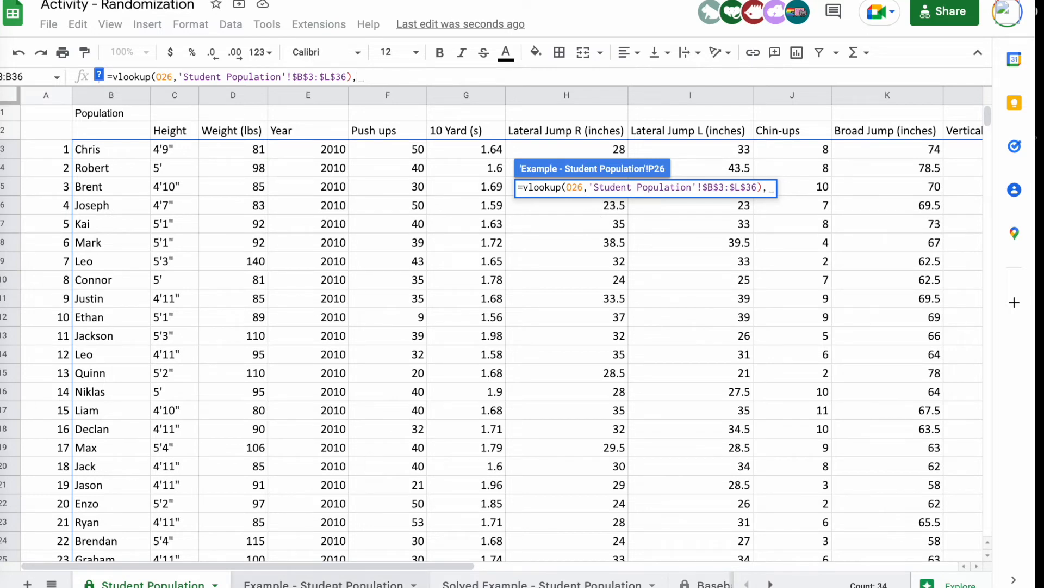
pyautogui.click(323, 583)
pyautogui.write('5,0)')
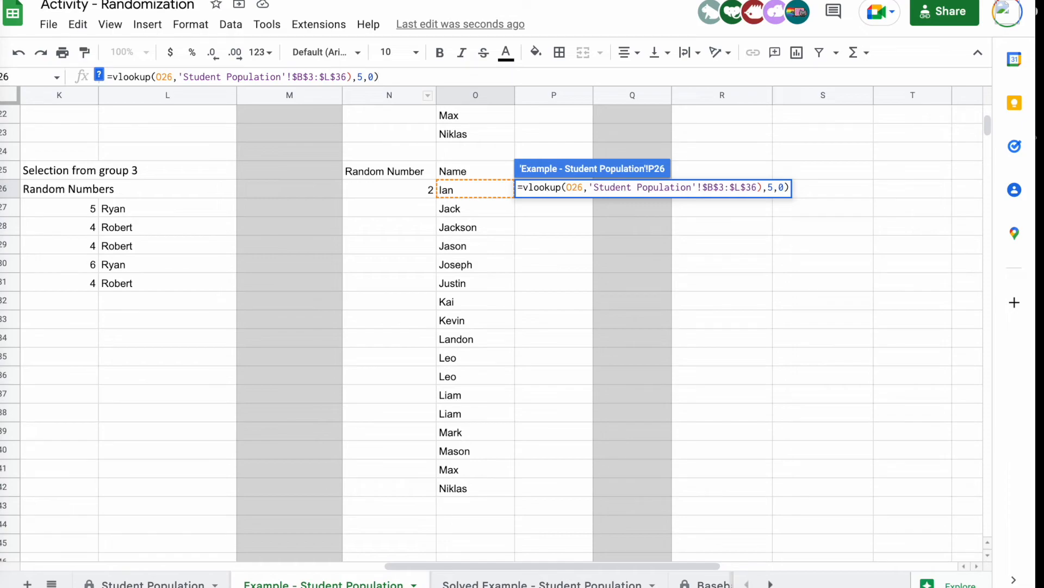
pyautogui.press('Return')
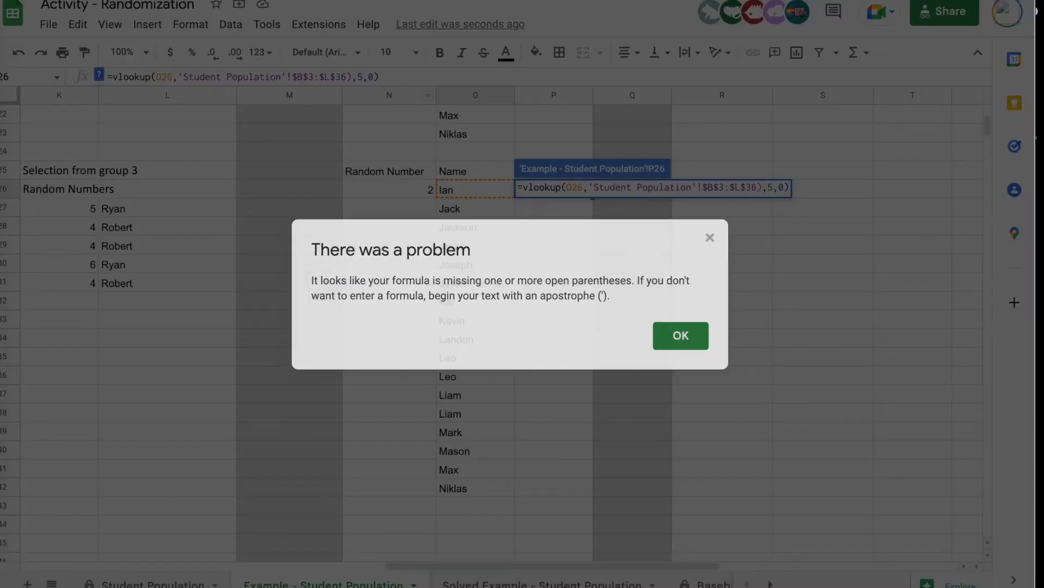
pyautogui.press('Return')
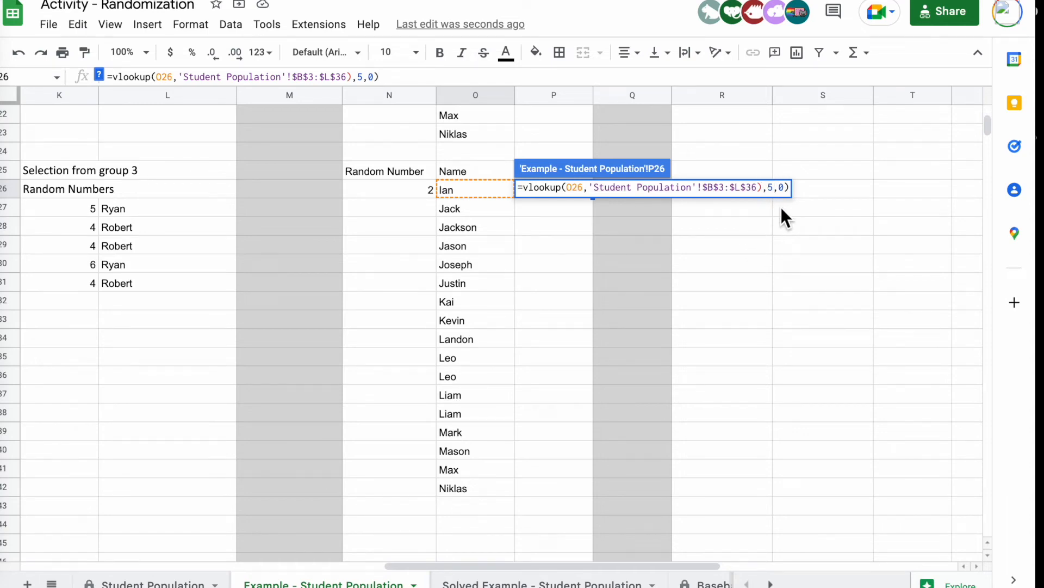
# Remove the extra closing parenthesis after $L$36 in the P26 formula and commit it
pyautogui.click(764, 191)
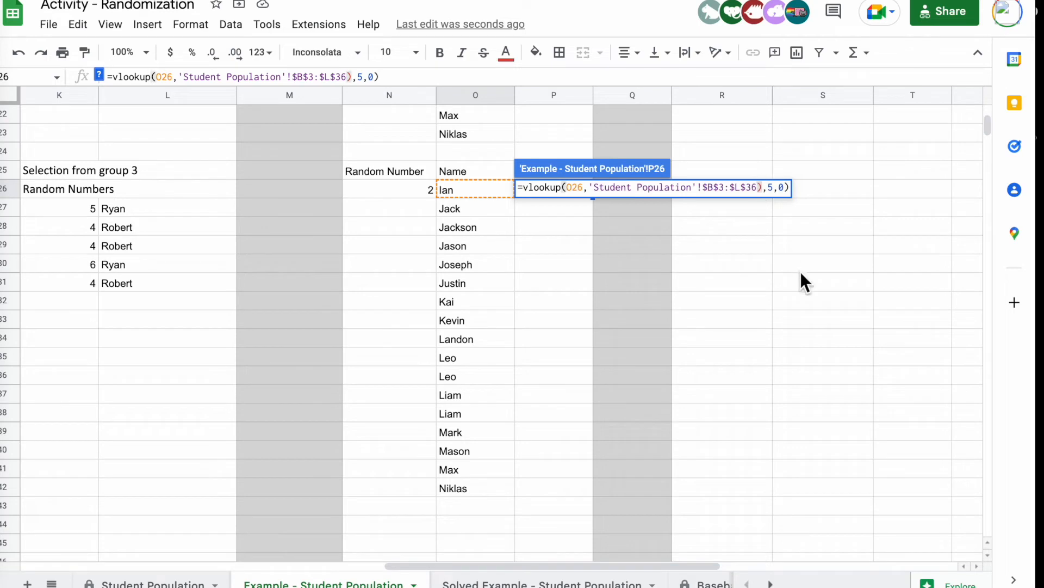
pyautogui.press('BackSpace')
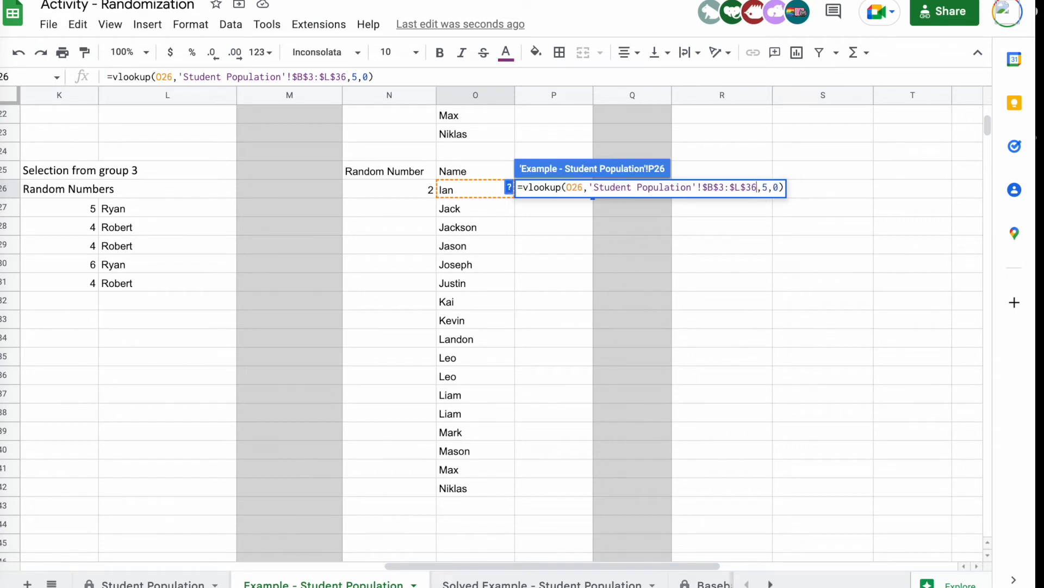
pyautogui.press('Return')
# Fill the push-ups VLOOKUP from P26 down to P42
pyautogui.click(574, 190)
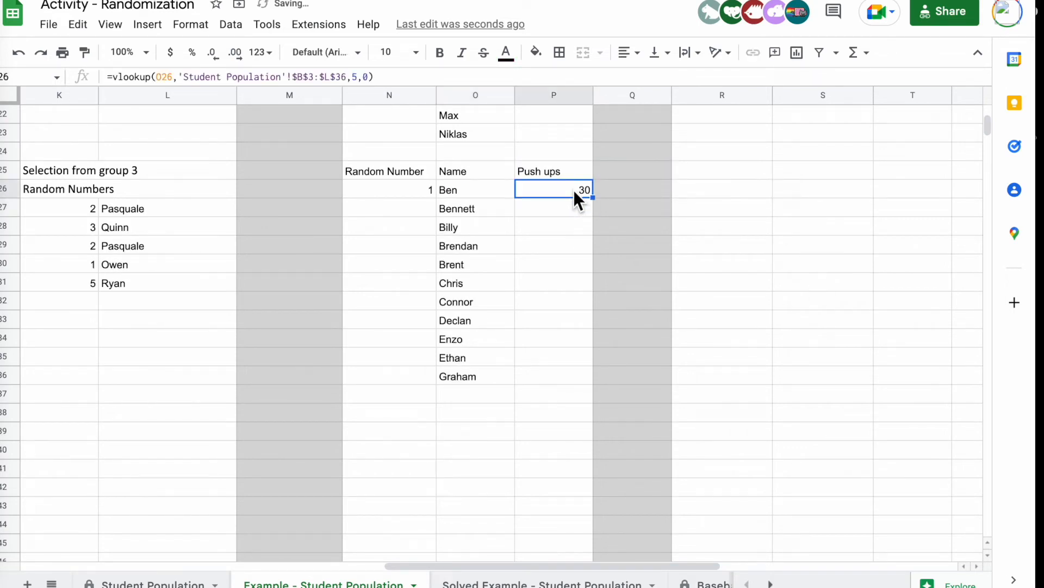
pyautogui.moveTo(593, 197); pyautogui.dragTo(575, 372)
pyautogui.moveTo(575, 373); pyautogui.dragTo(576, 372)
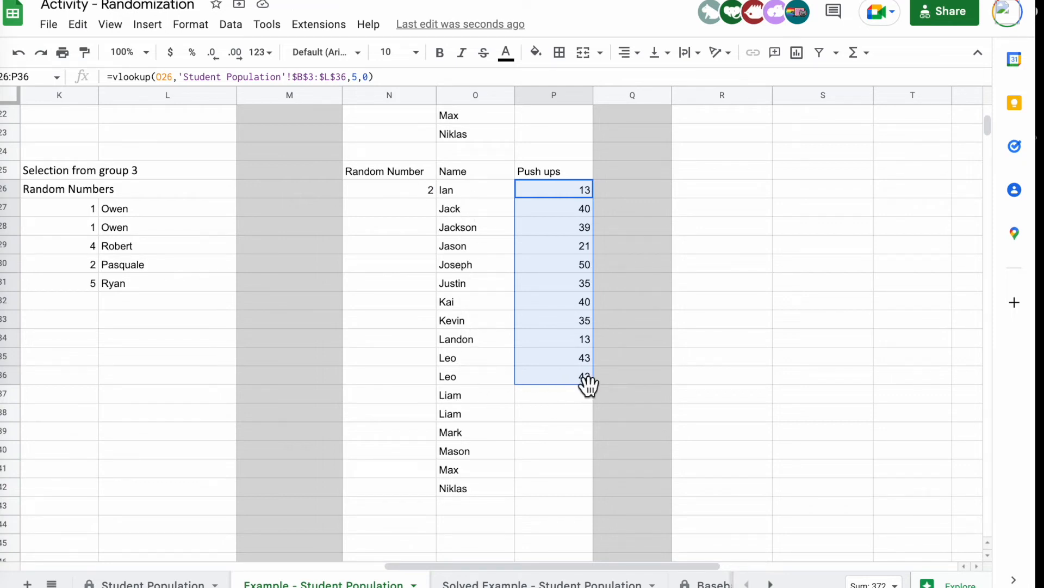
pyautogui.moveTo(593, 385); pyautogui.dragTo(597, 482)
pyautogui.click(806, 245)
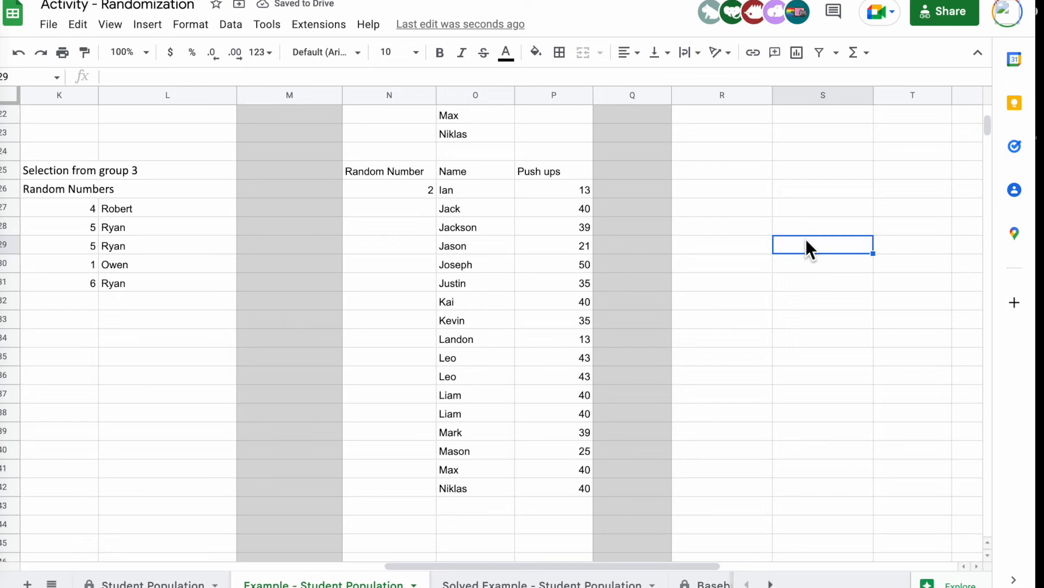
# Clear the nested IF formulas from the Name cells O26:O42
pyautogui.click(473, 191)
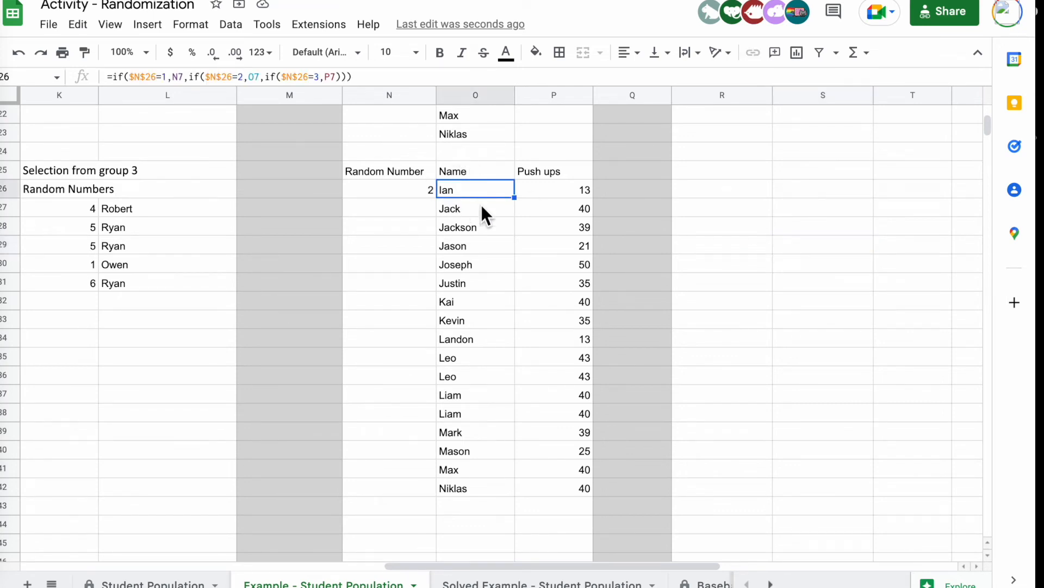
pyautogui.moveTo(353, 76); pyautogui.dragTo(90, 73)
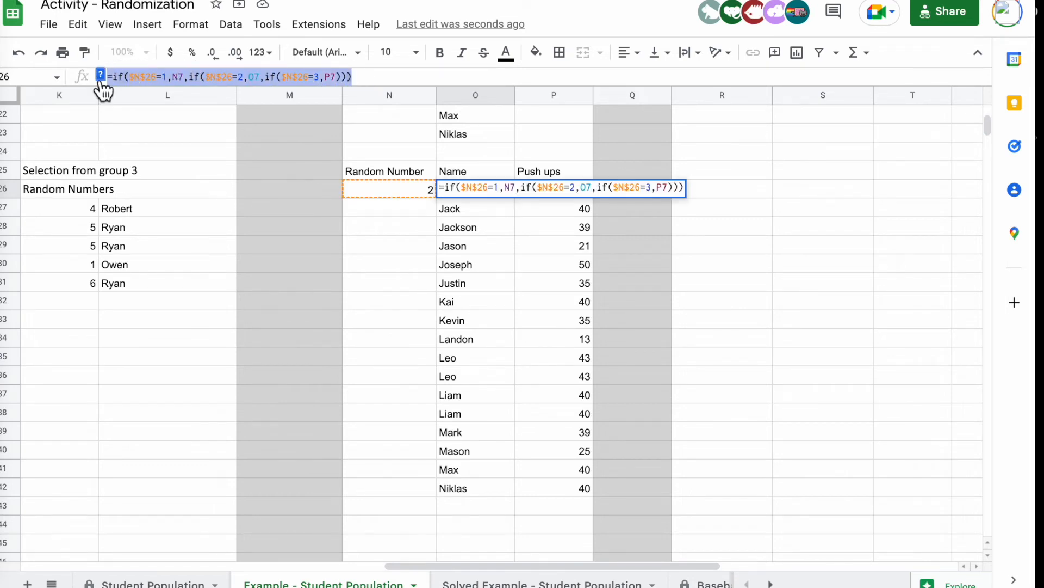
pyautogui.press('BackSpace')
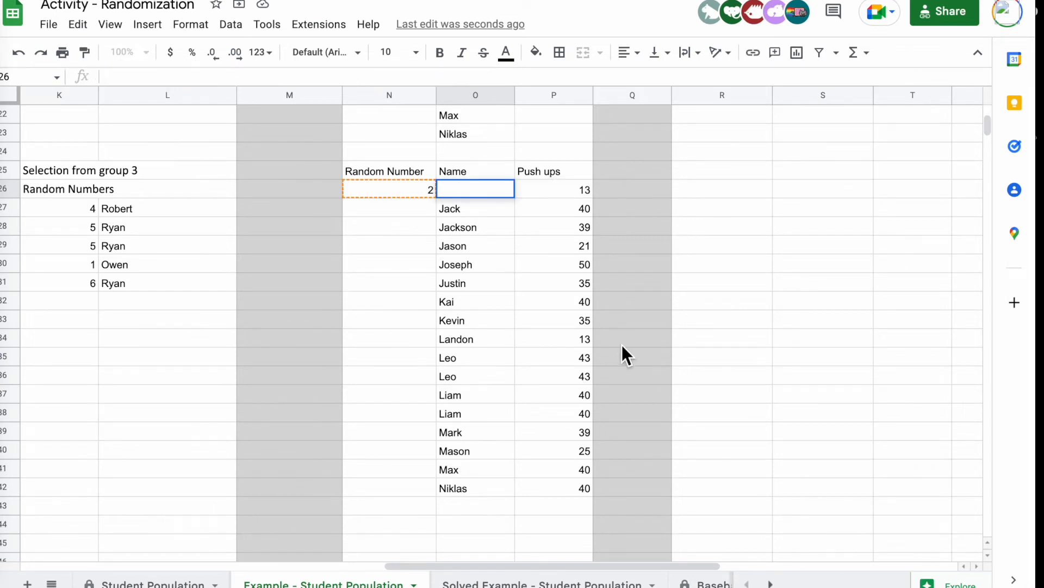
pyautogui.moveTo(484, 205); pyautogui.dragTo(491, 491)
pyautogui.press('BackSpace')
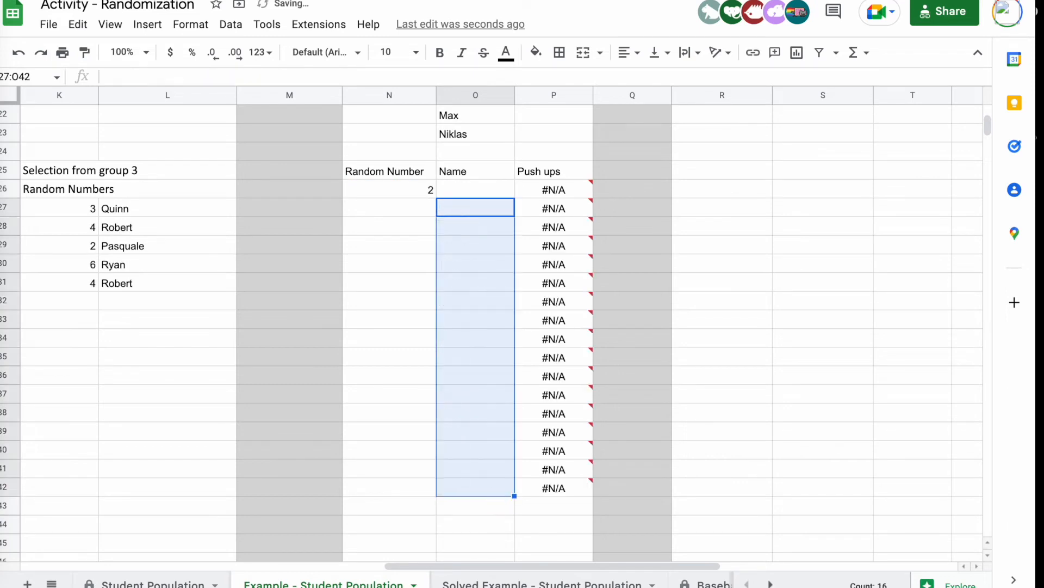
pyautogui.click(497, 359)
pyautogui.click(495, 185)
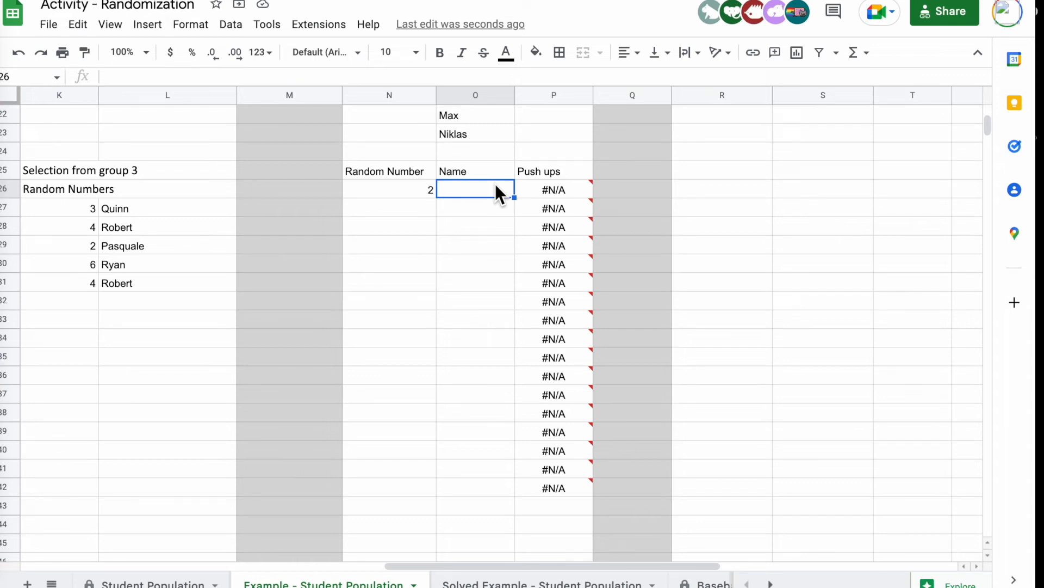
pyautogui.write('=')
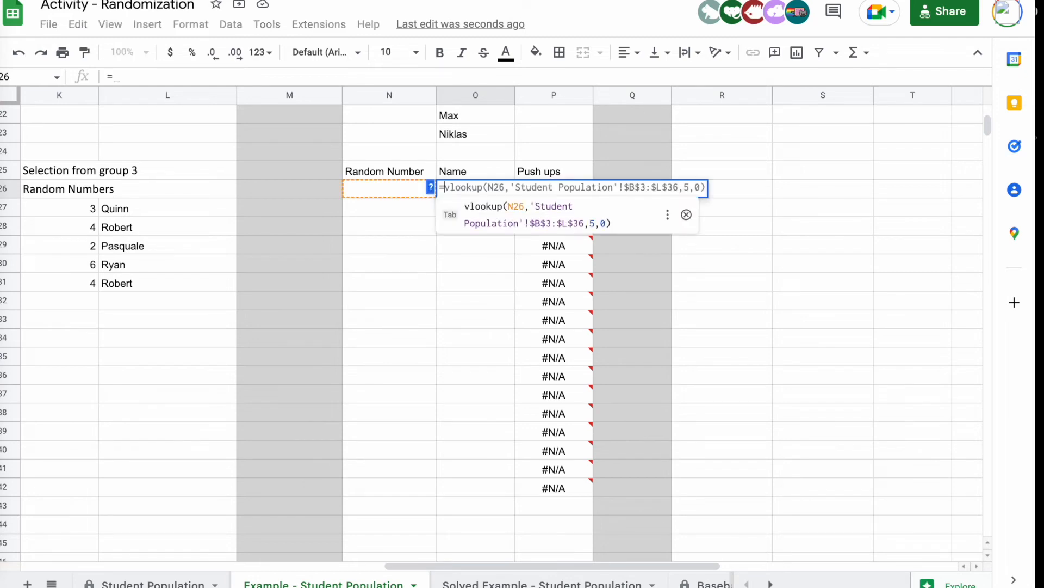
pyautogui.write('if(')
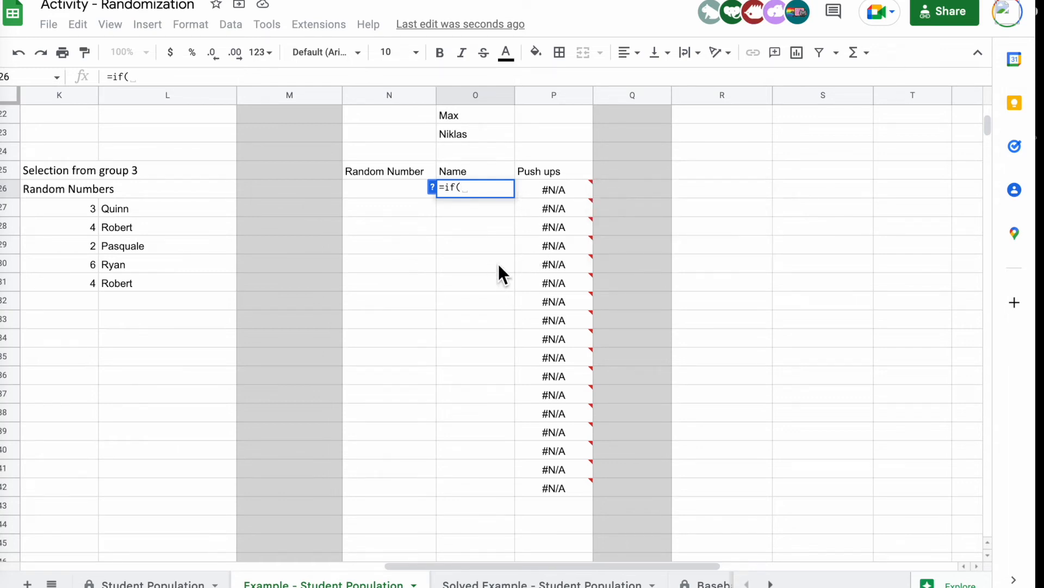
pyautogui.click(489, 248)
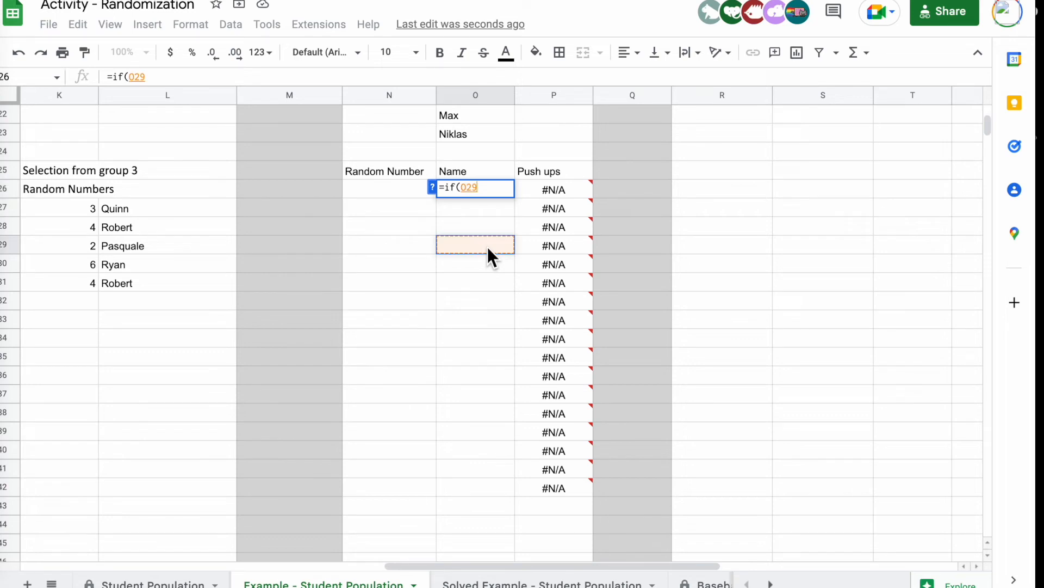
pyautogui.press('BackSpace')
pyautogui.press('BackSpace')
pyautogui.press('BackSpace')
pyautogui.press('BackSpace')
pyautogui.press('BackSpace')
pyautogui.press('BackSpace')
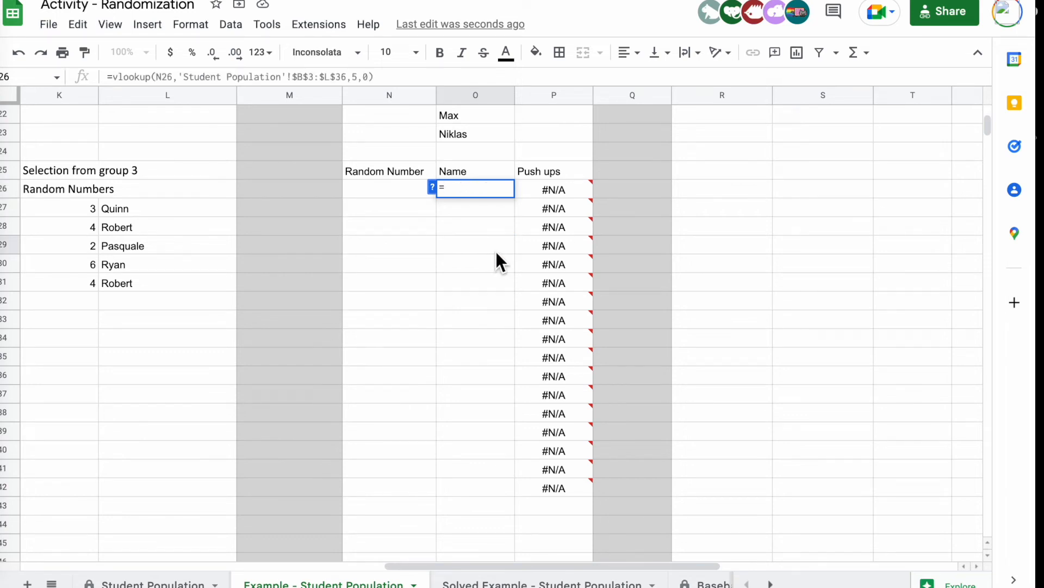
pyautogui.press('BackSpace')
pyautogui.click(502, 294)
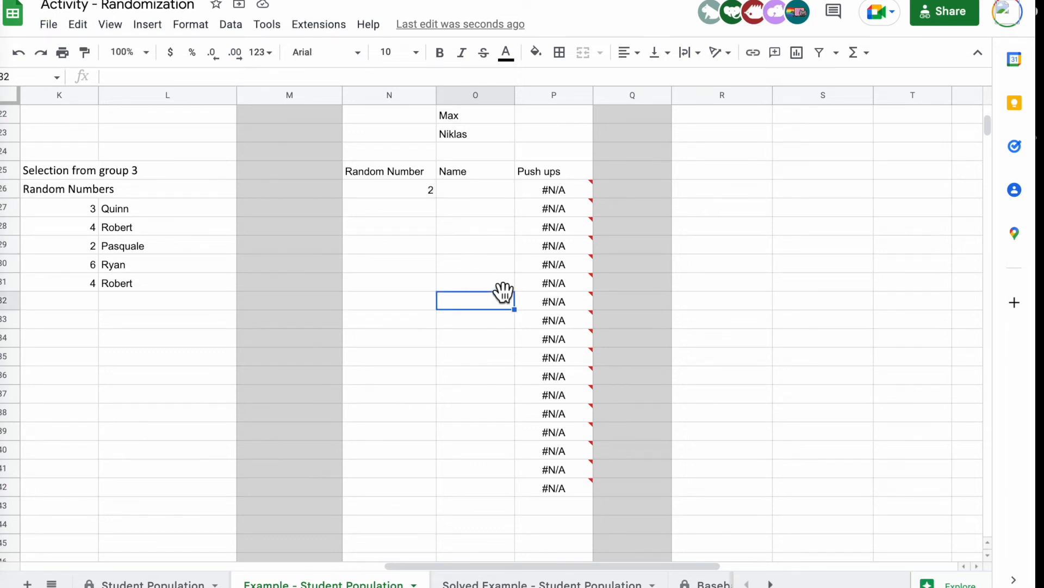
pyautogui.press('super+z')
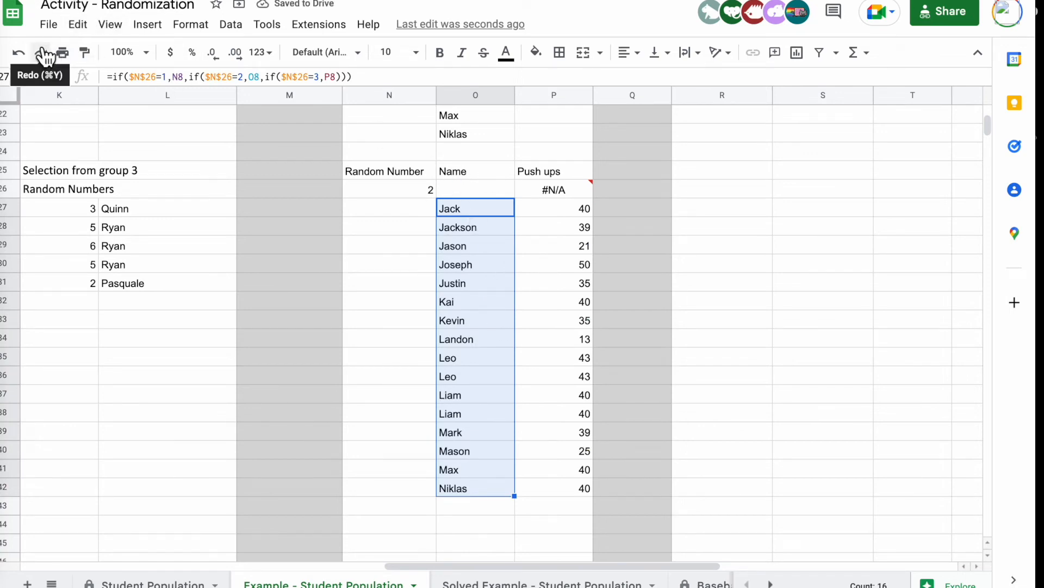
pyautogui.click(18, 52)
# Start an IF formula in O26 that returns N7 when the absolute reference $N$26 equals 1
pyautogui.click(457, 187)
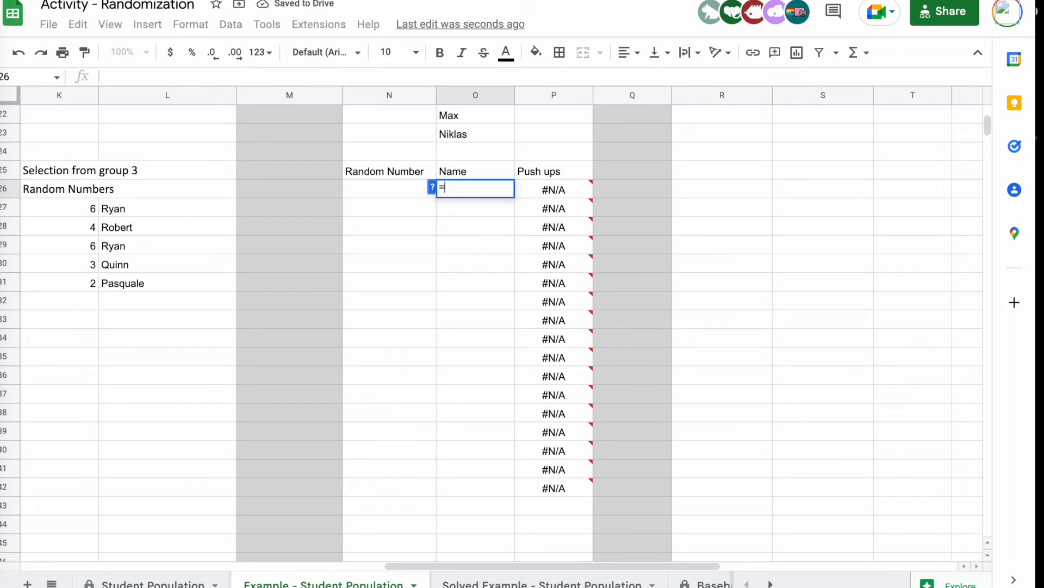
pyautogui.write('=if(')
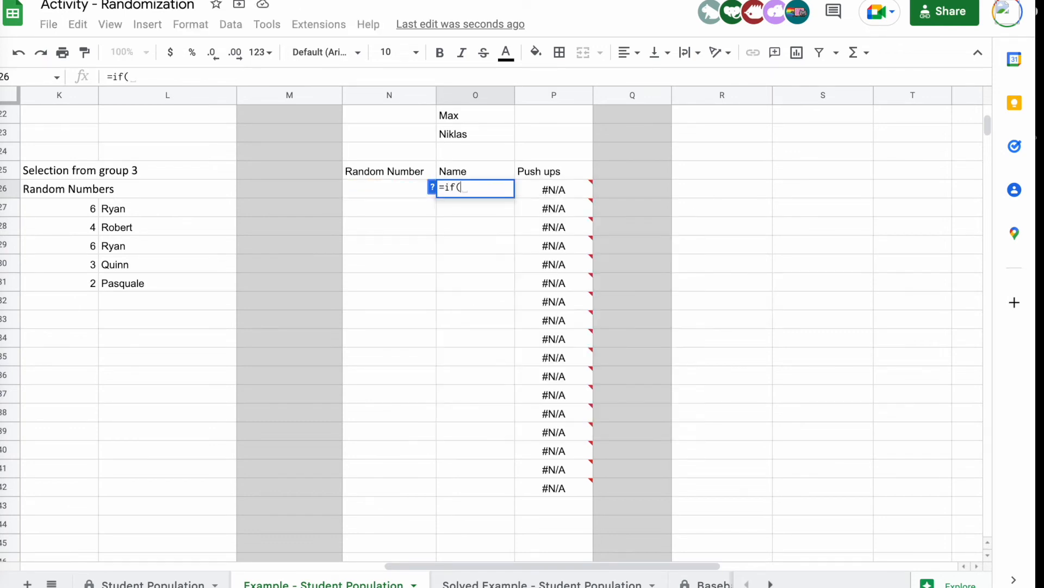
pyautogui.click(401, 188)
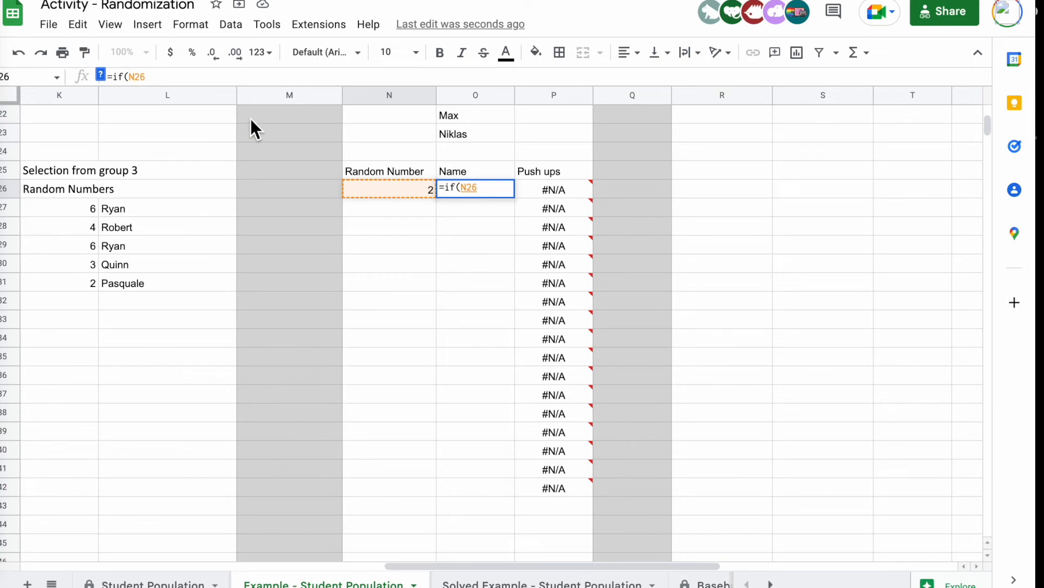
pyautogui.write('$')
pyautogui.press('Left')
pyautogui.press('Left')
pyautogui.write('$26')
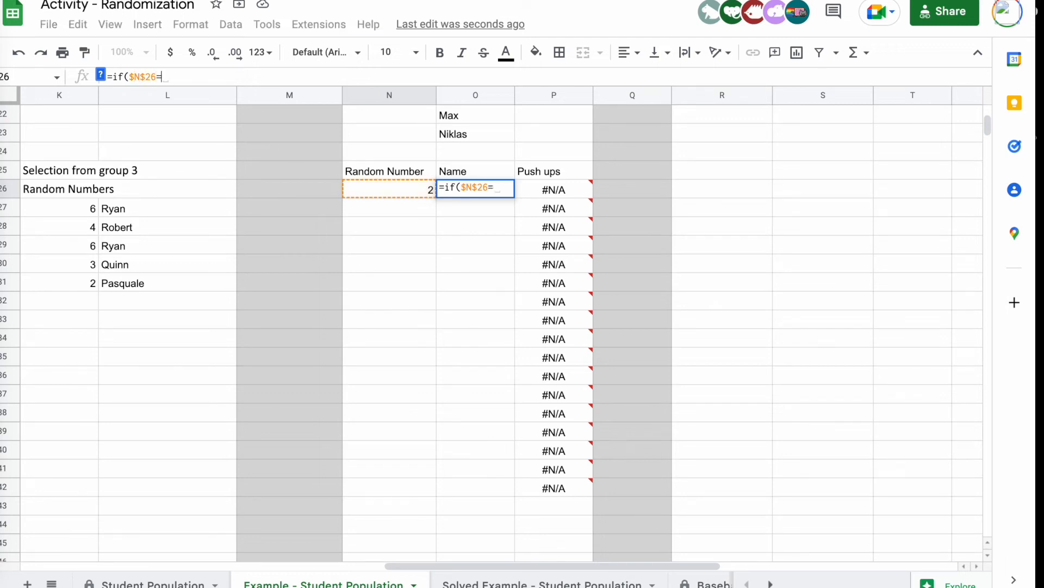
pyautogui.write('=1,')
pyautogui.scroll(7, 395, 324)
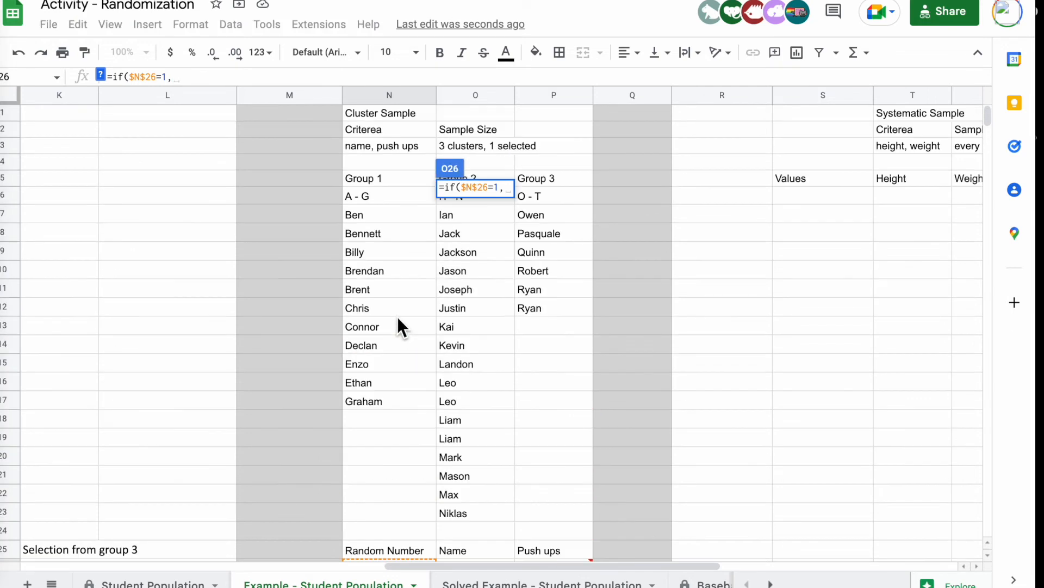
pyautogui.click(371, 213)
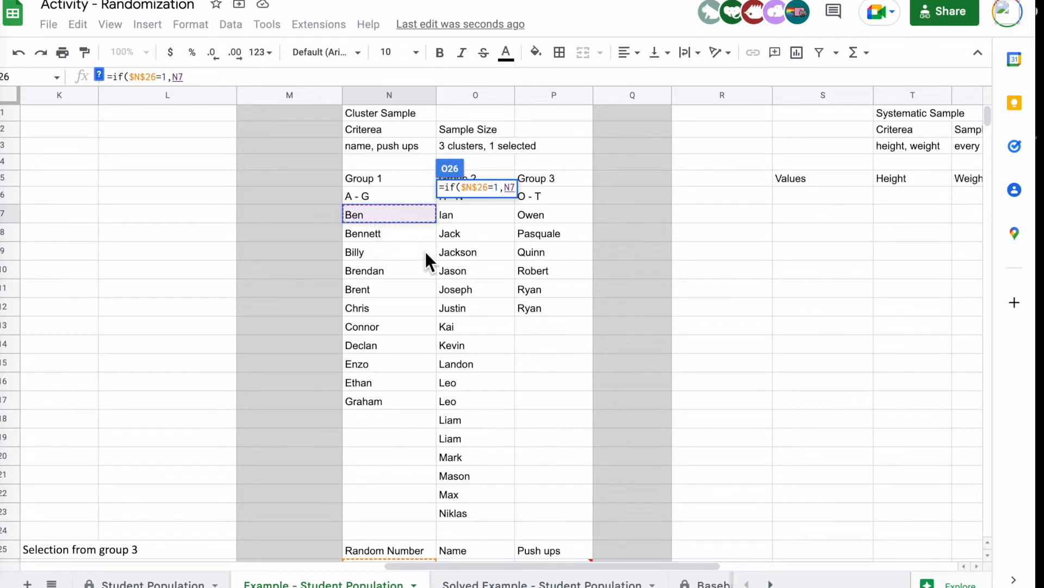
pyautogui.write(',')
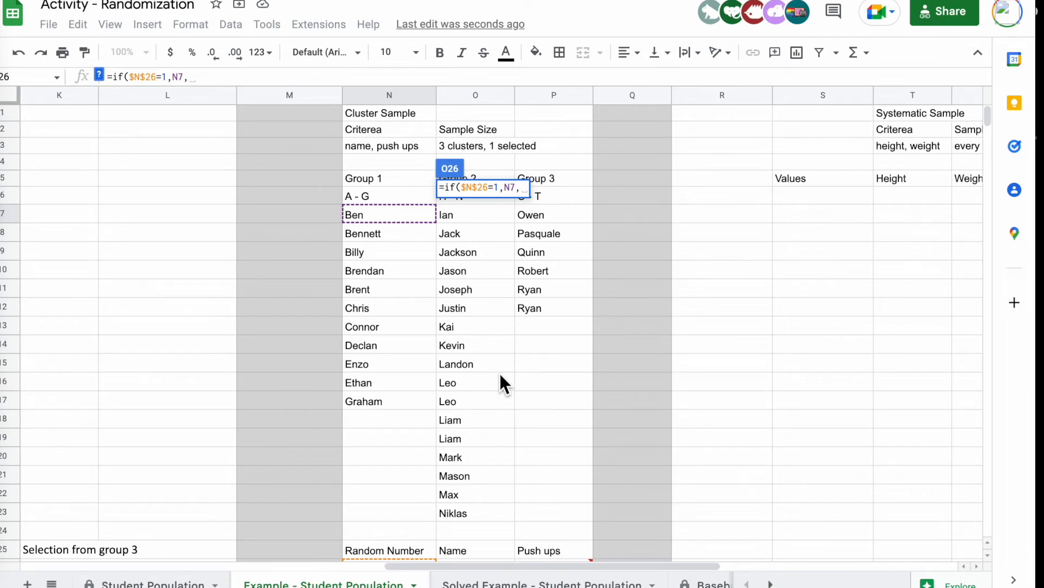
# Nest a second IF in the O26 formula that returns O7 when $N$26 equals 2
pyautogui.write('if(')
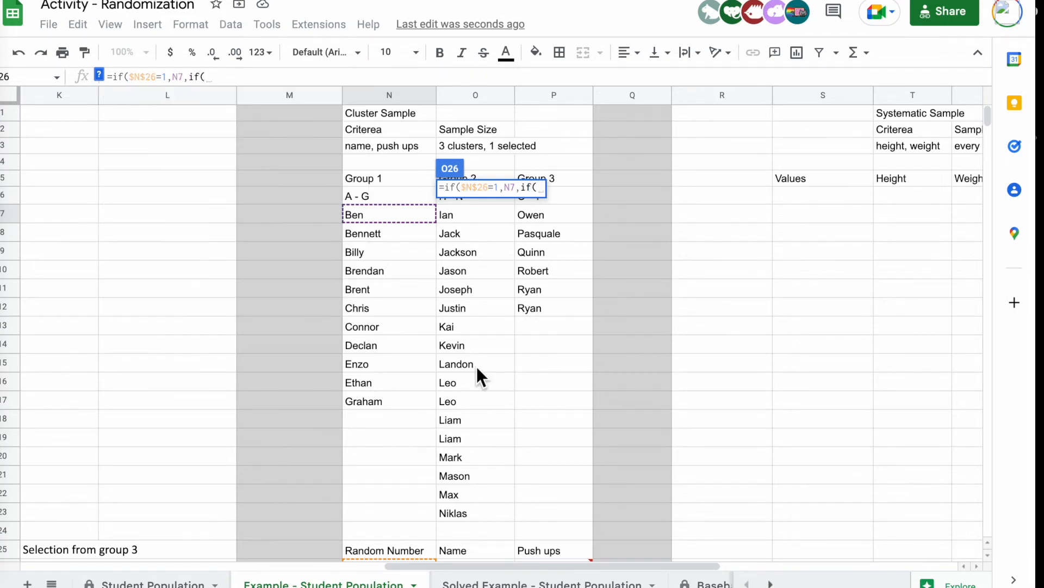
pyautogui.moveTo(161, 77); pyautogui.dragTo(128, 76)
pyautogui.hotkey('ctrl', 'c')
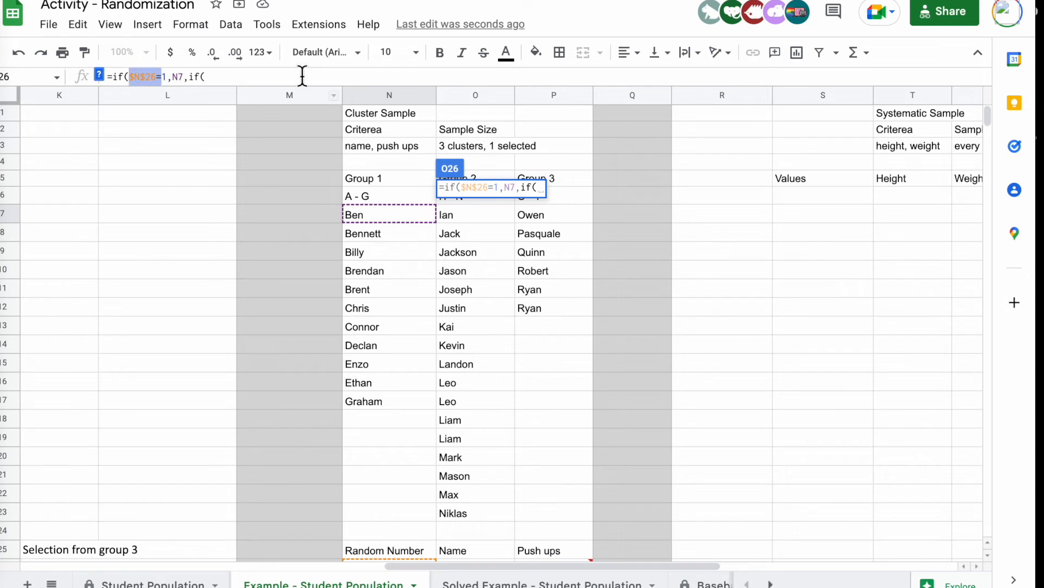
pyautogui.click(237, 76)
pyautogui.hotkey('ctrl', 'v')
pyautogui.write('=')
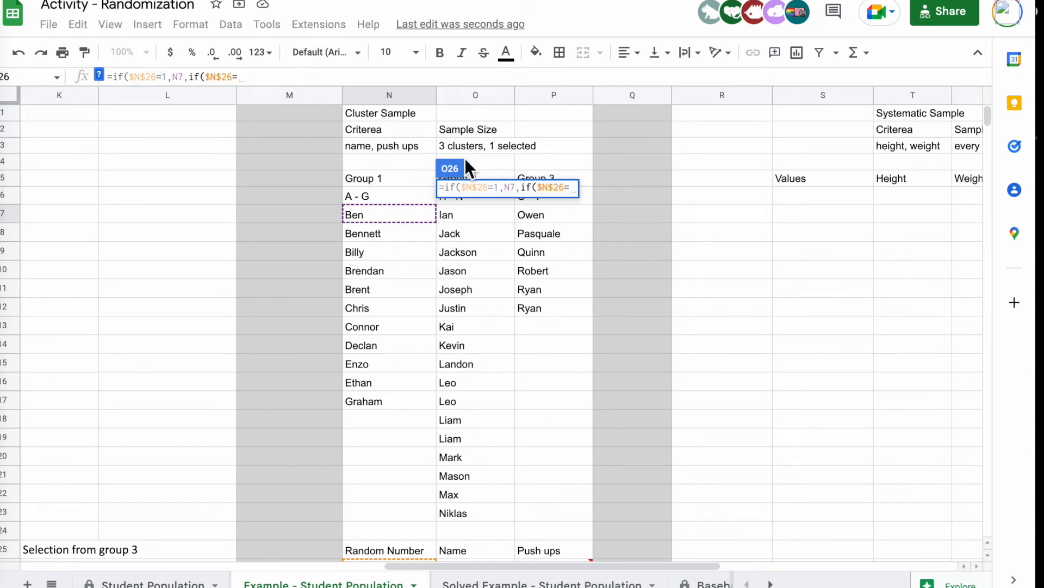
pyautogui.write('2,')
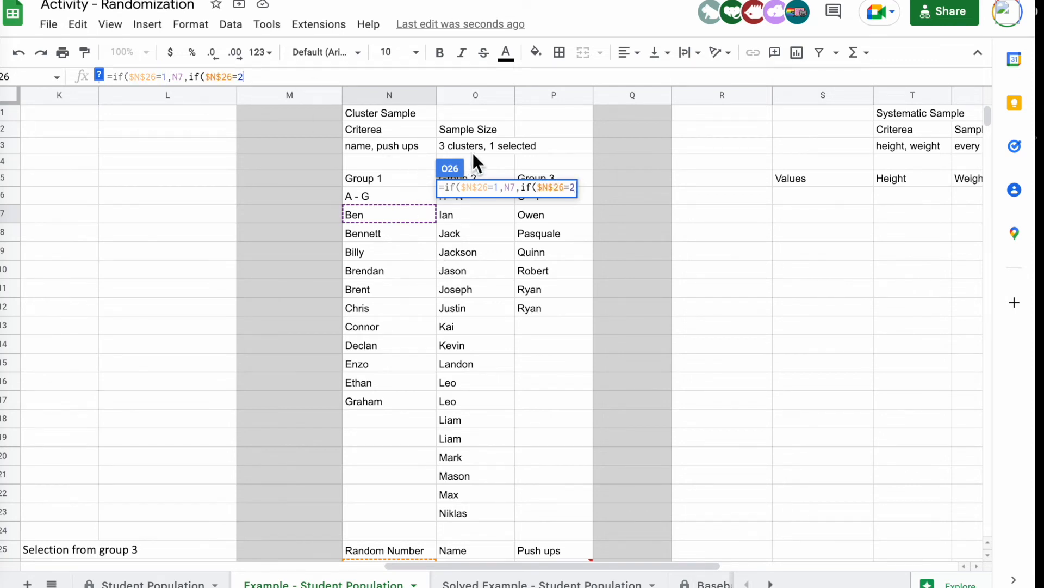
pyautogui.click(479, 213)
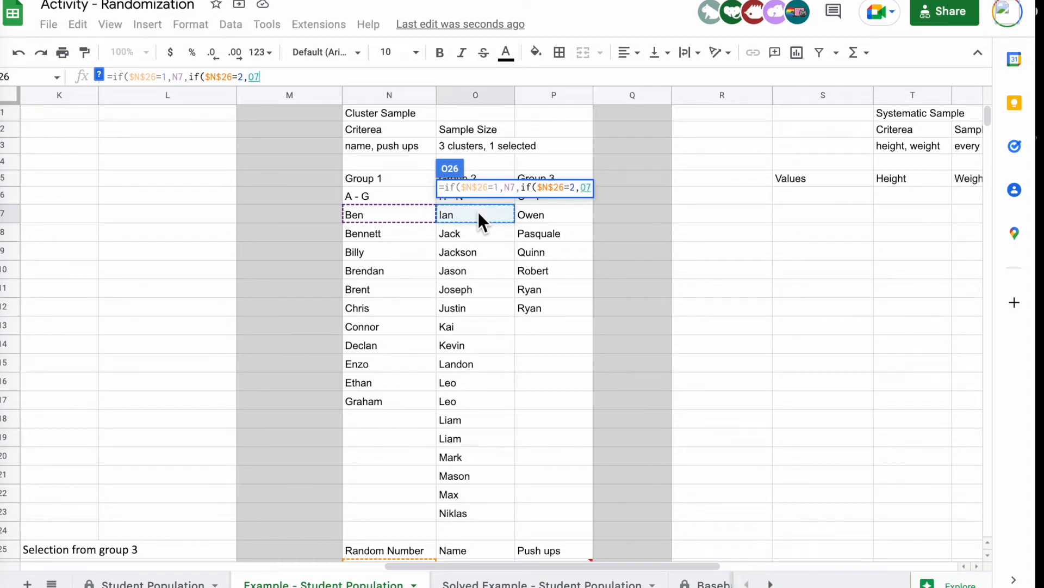
# Nest a third IF returning P7 when $N$26 equals 3, close all three parentheses and commit the O26 formula
pyautogui.click(1027, 4)
pyautogui.click(978, 141)
pyautogui.click(977, 140)
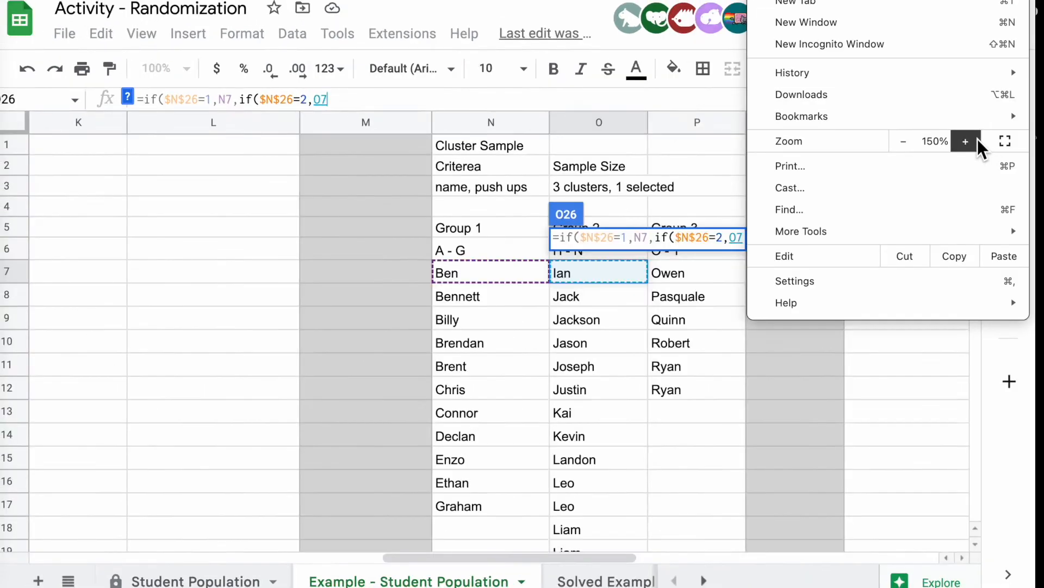
pyautogui.click(977, 140)
pyautogui.click(978, 141)
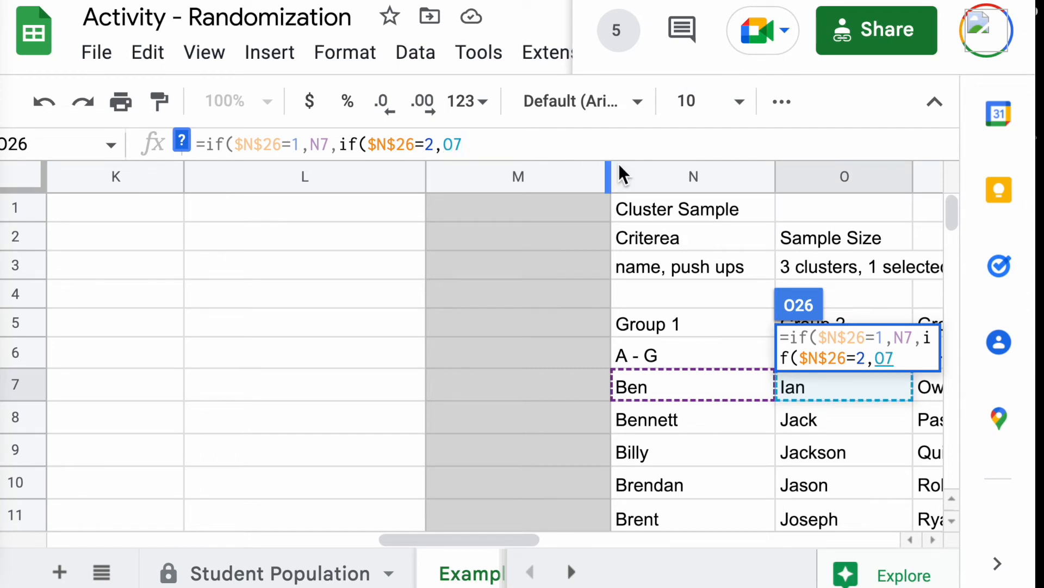
pyautogui.write(',')
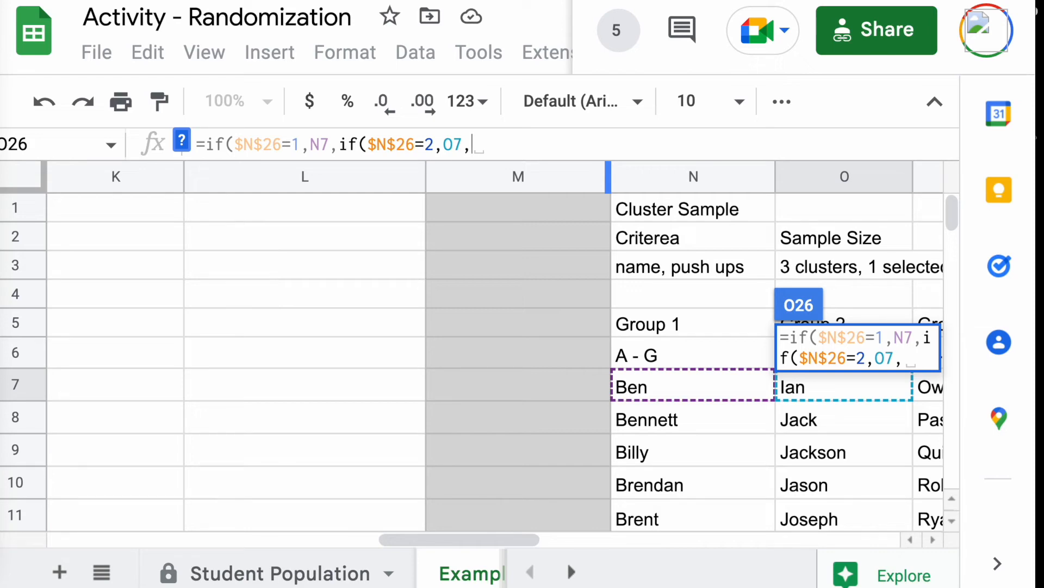
pyautogui.write('if(')
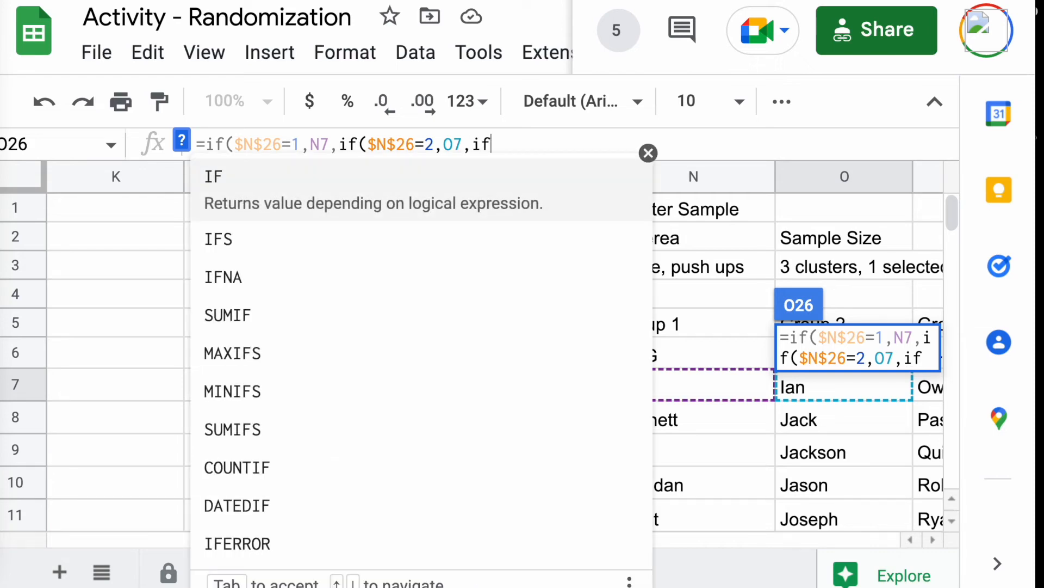
pyautogui.write('$N$26=')
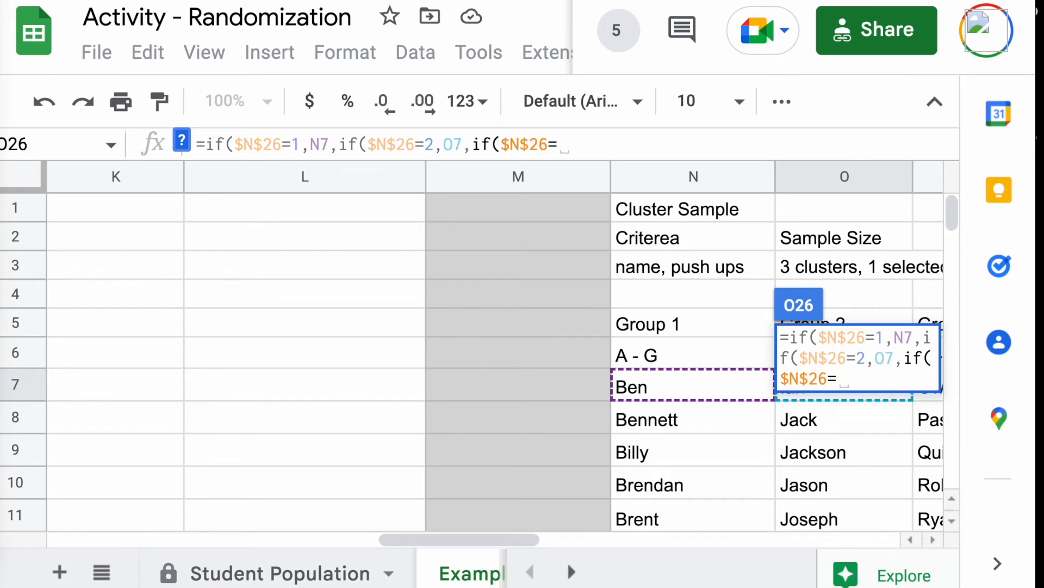
pyautogui.write('3')
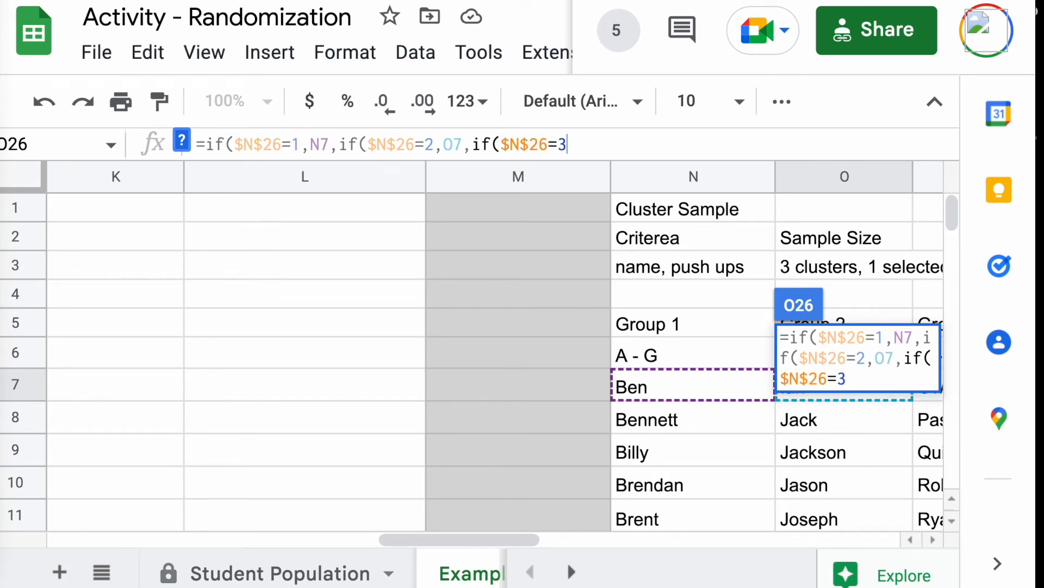
pyautogui.write(',')
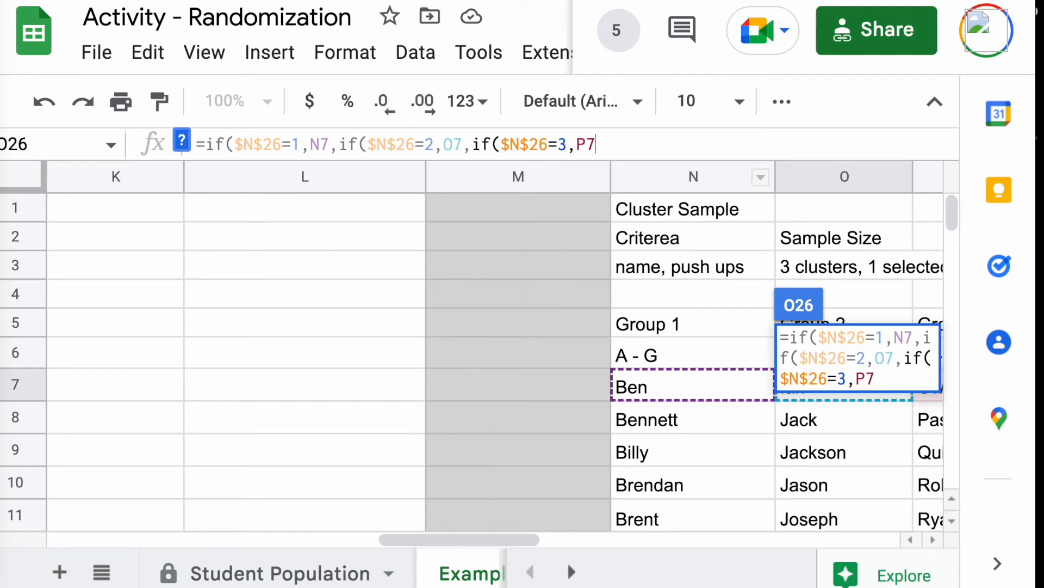
pyautogui.write('))')
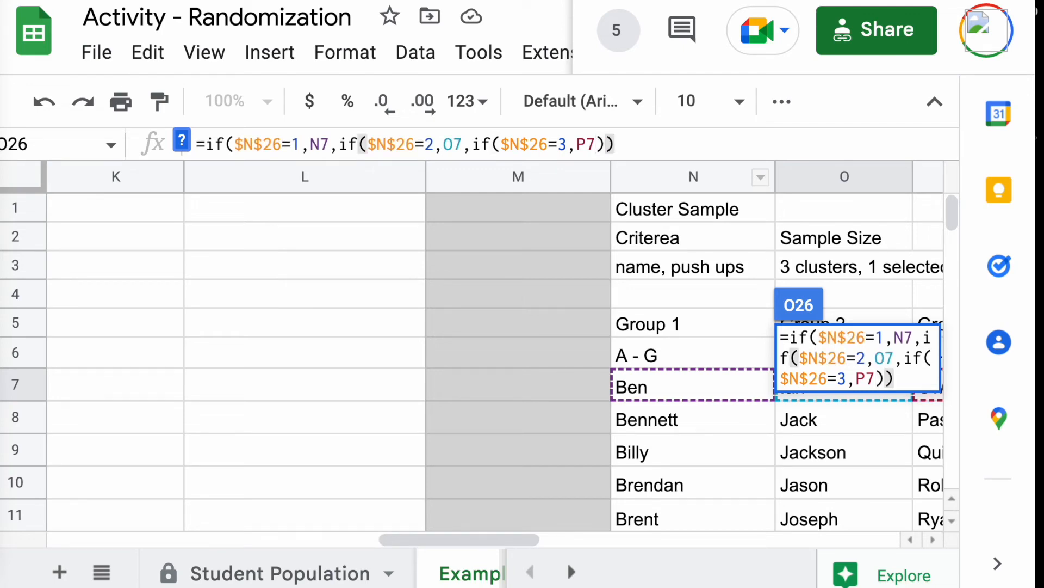
pyautogui.write(')')
pyautogui.press('Return')
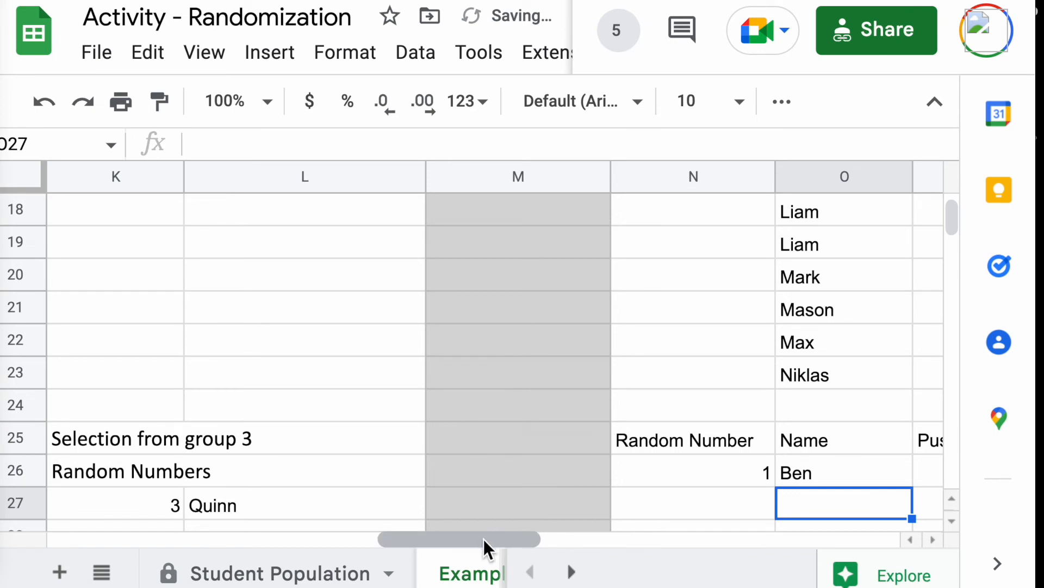
# Fill the nested IF formula from O26 down to O44 in the Name column
pyautogui.moveTo(484, 540); pyautogui.dragTo(595, 550)
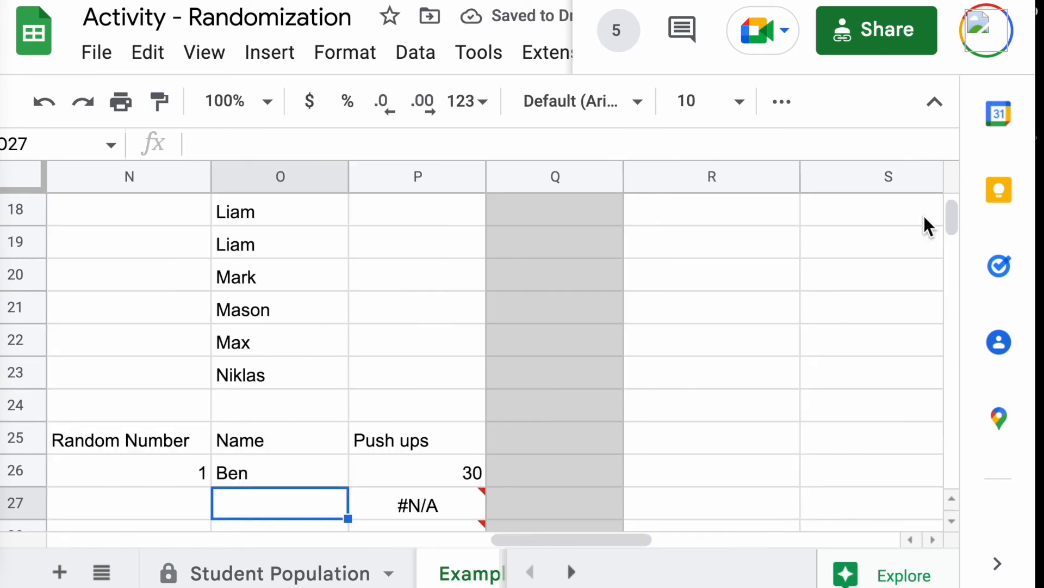
pyautogui.click(327, 474)
pyautogui.moveTo(346, 486); pyautogui.dragTo(381, 256)
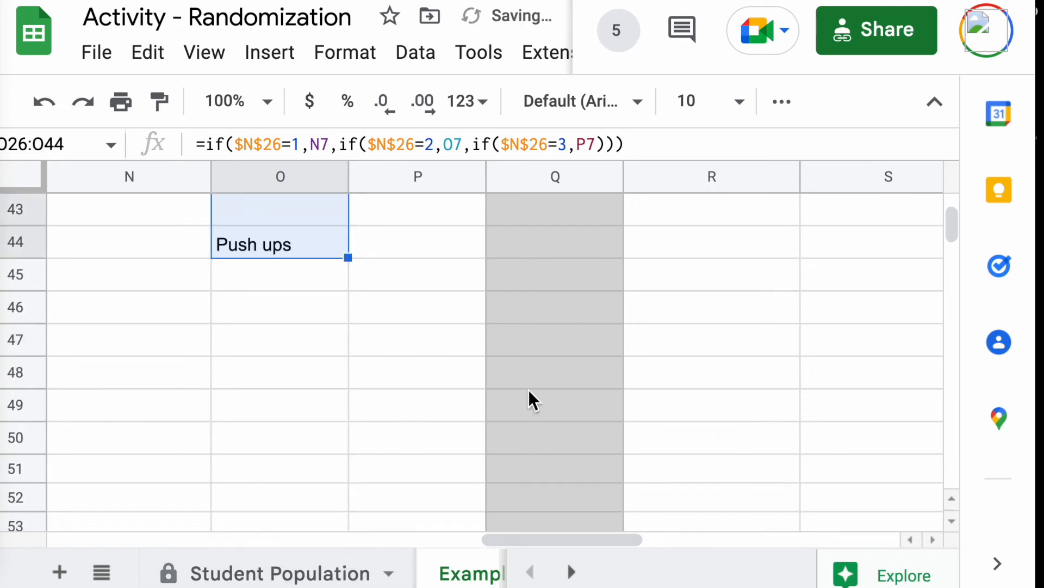
# Set the browser zoom back to 100% and examine the filled names and push-up values of the cluster sample
pyautogui.scroll(14, 540, 442)
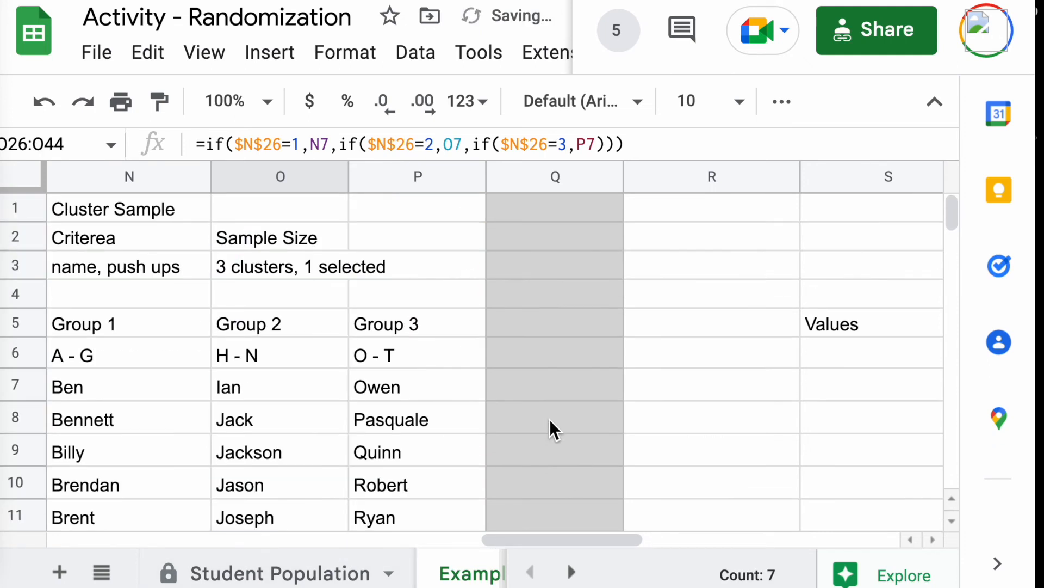
pyautogui.scroll(-4, 549, 418)
pyautogui.scroll(-5, 551, 410)
pyautogui.scroll(1, 552, 408)
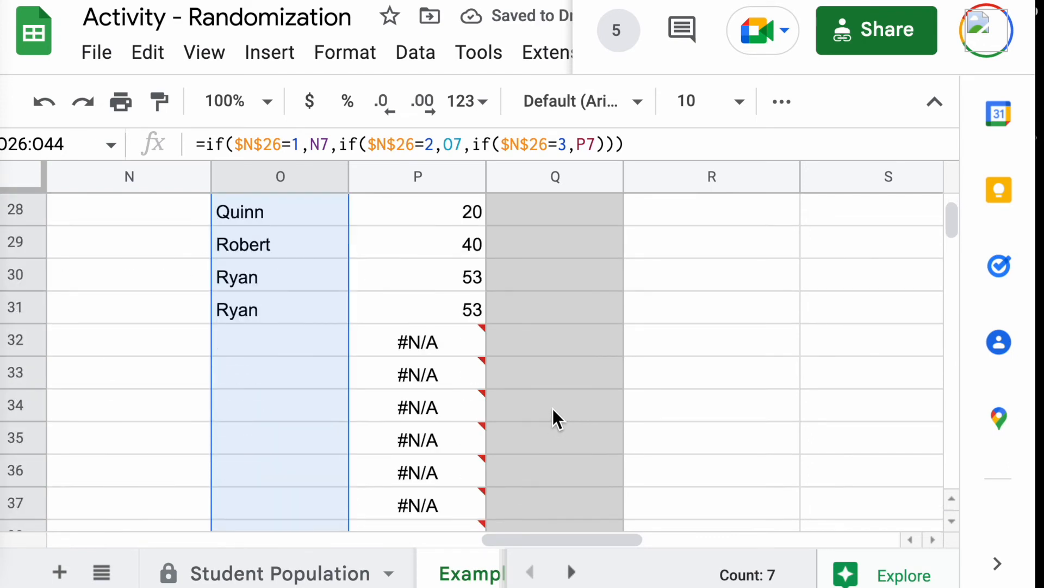
pyautogui.scroll(-8, 553, 409)
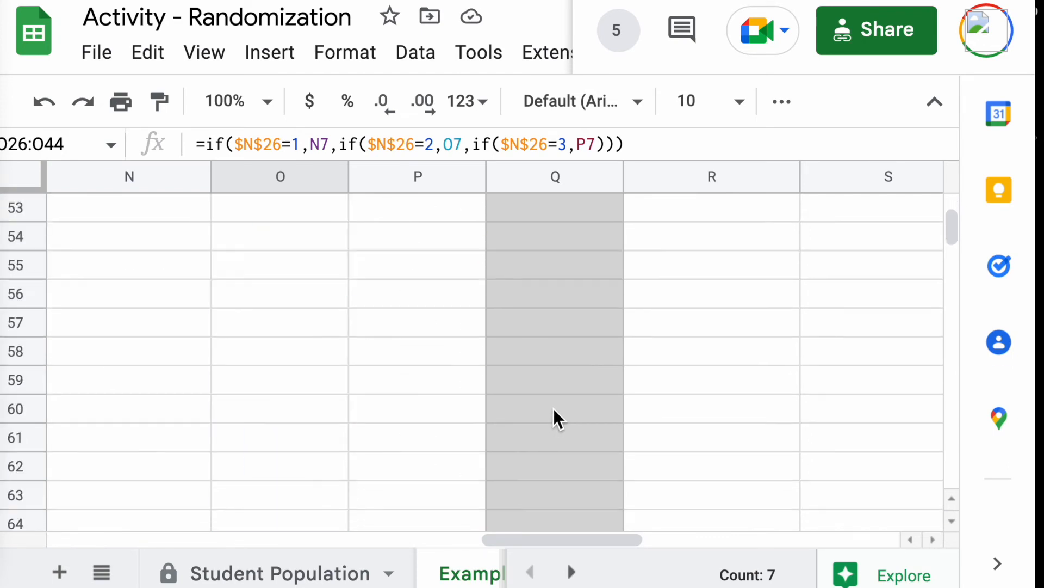
pyautogui.click(1009, 4)
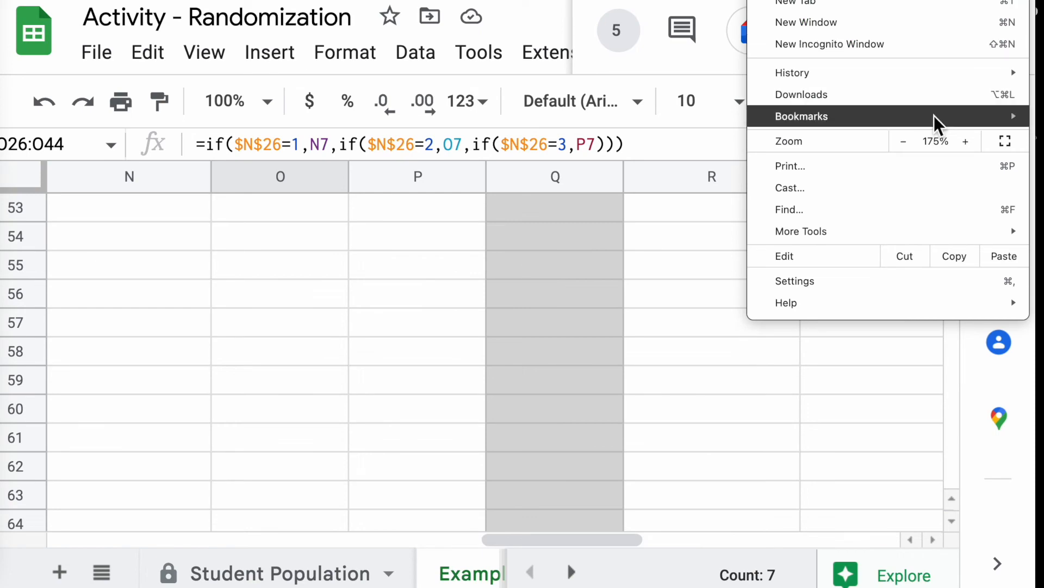
pyautogui.click(904, 141)
pyautogui.click(904, 141)
pyautogui.click(904, 142)
pyautogui.click(904, 141)
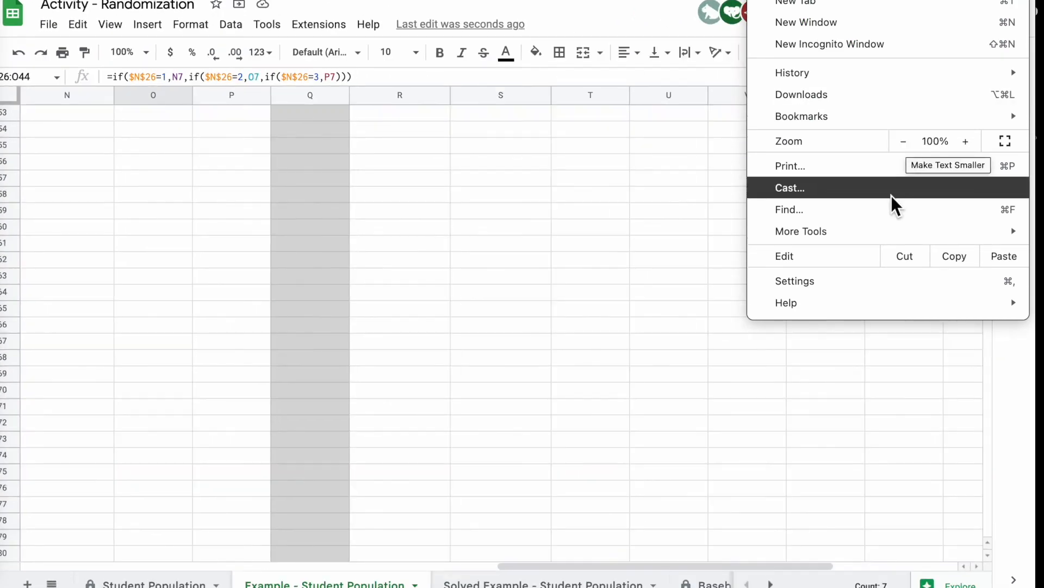
pyautogui.click(647, 517)
pyautogui.hscroll(-3, 658, 569)
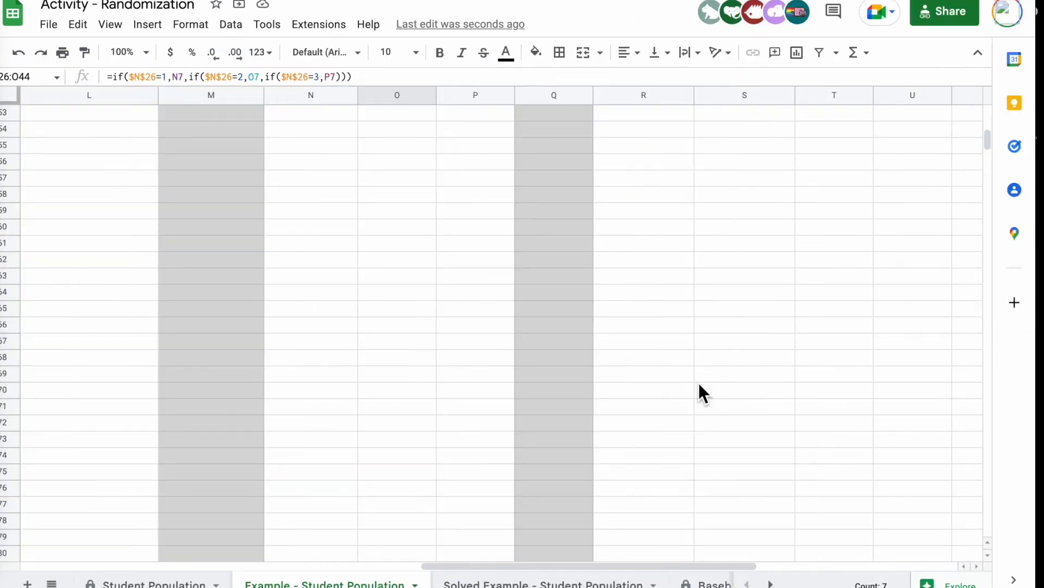
pyautogui.scroll(10, 691, 353)
pyautogui.scroll(-2, 681, 319)
pyautogui.scroll(6, 682, 318)
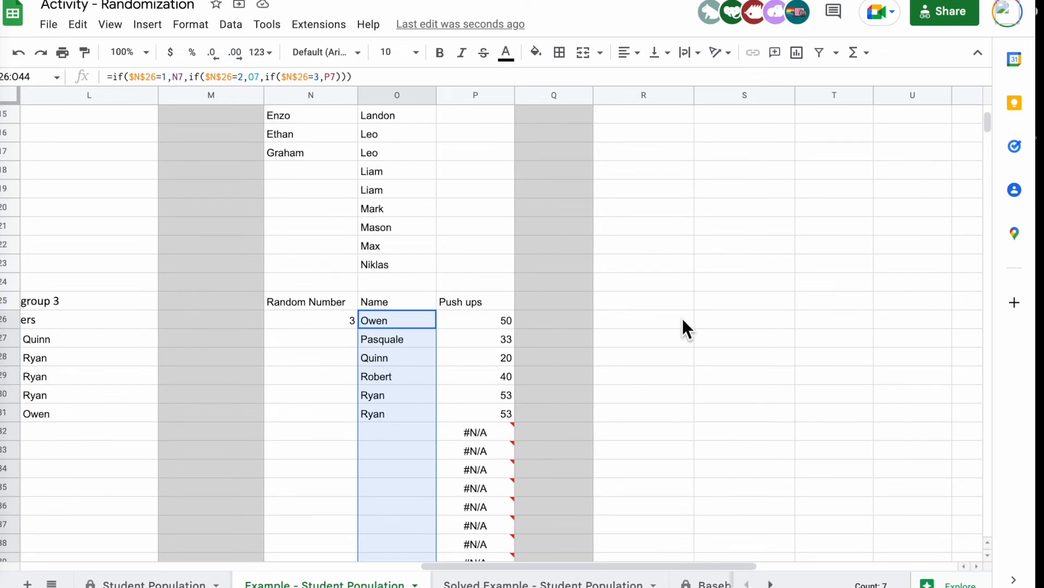
pyautogui.scroll(-6, 682, 318)
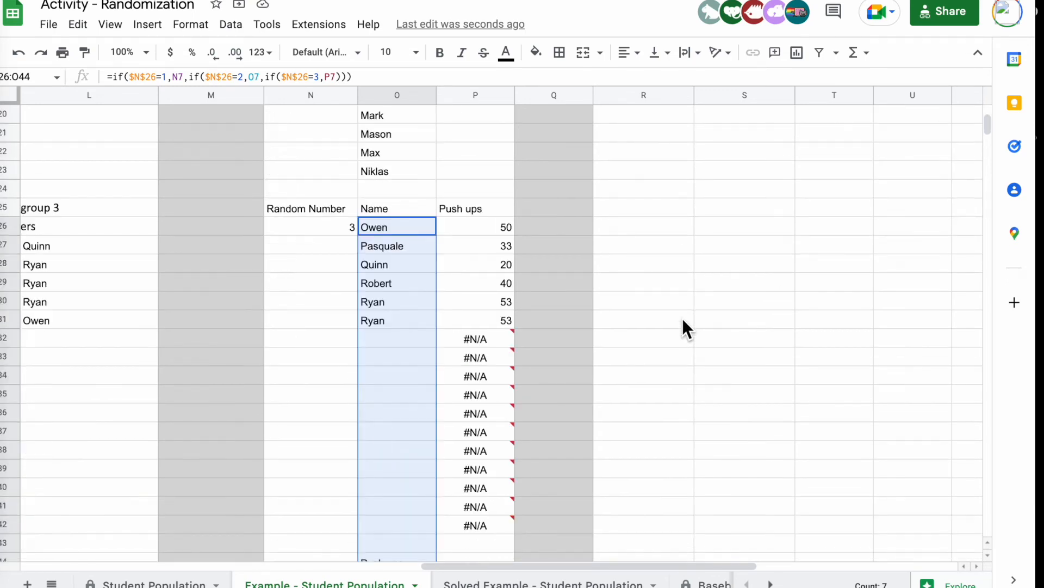
# Clear the overfilled IF formula from O44, below the last row of the cluster sample
pyautogui.scroll(-4, 681, 318)
pyautogui.click(390, 355)
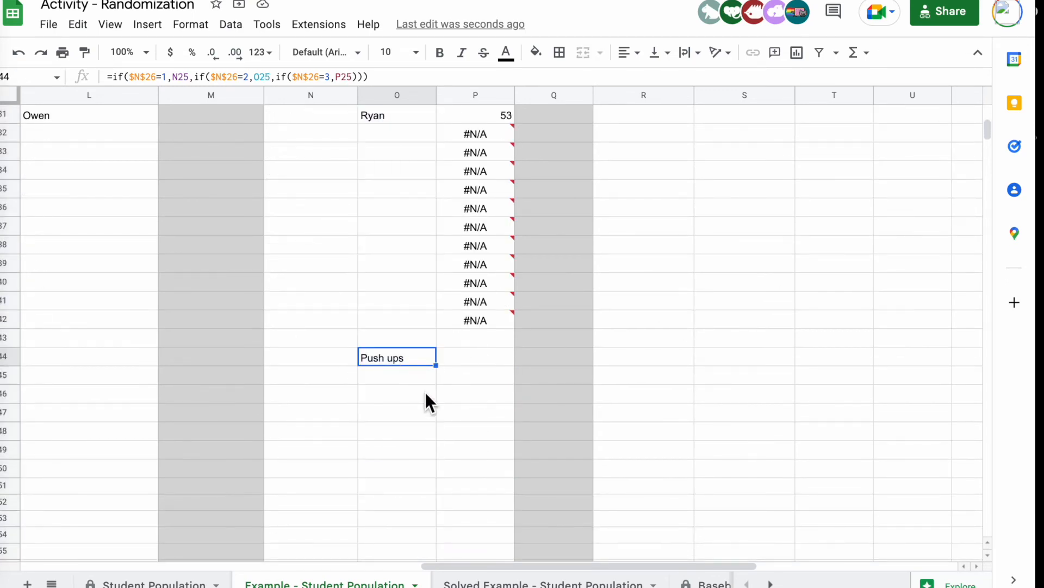
pyautogui.press('Delete')
pyautogui.click(406, 323)
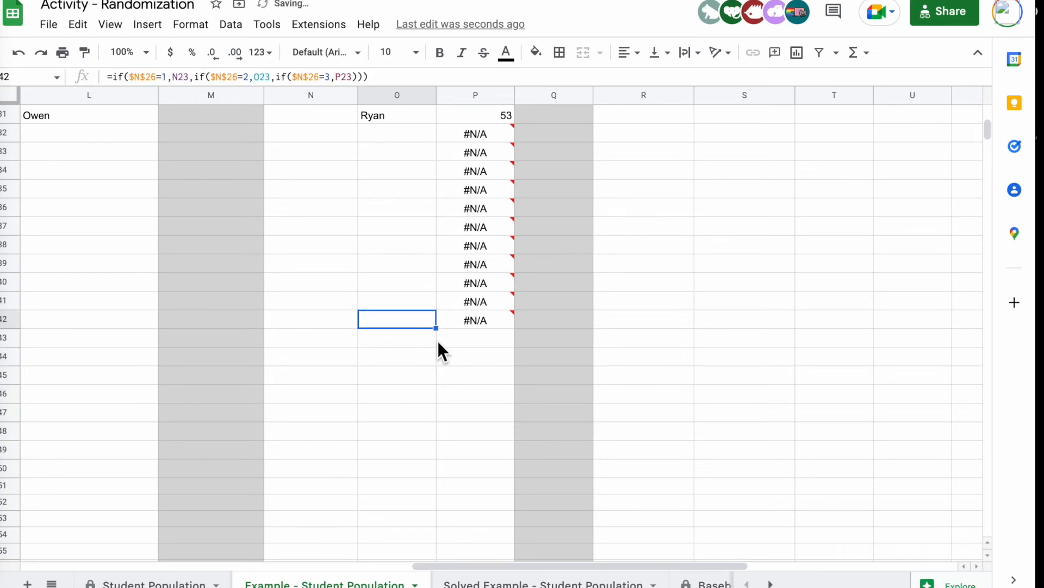
pyautogui.moveTo(406, 338); pyautogui.dragTo(408, 377)
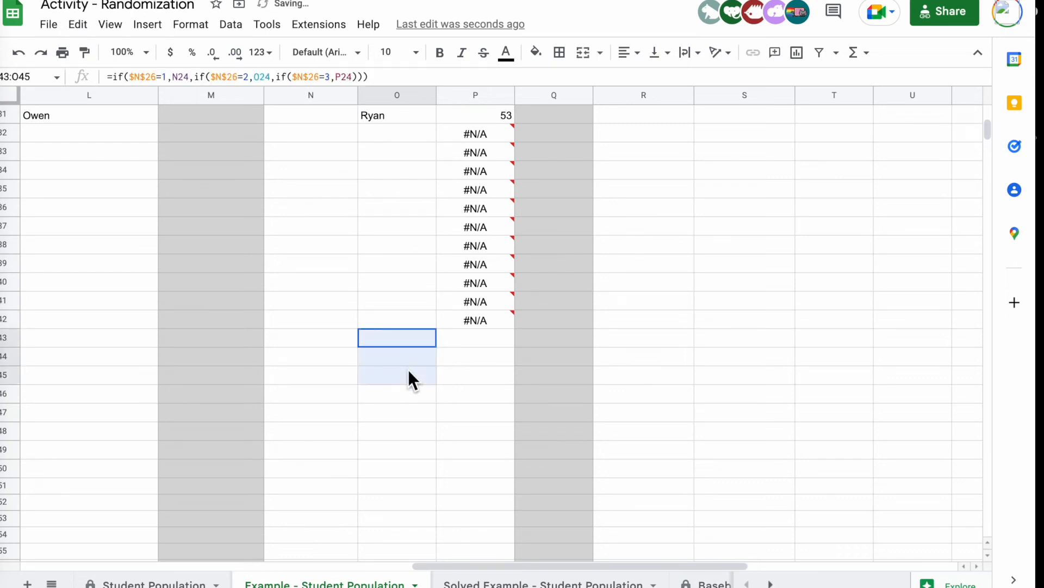
pyautogui.click(406, 321)
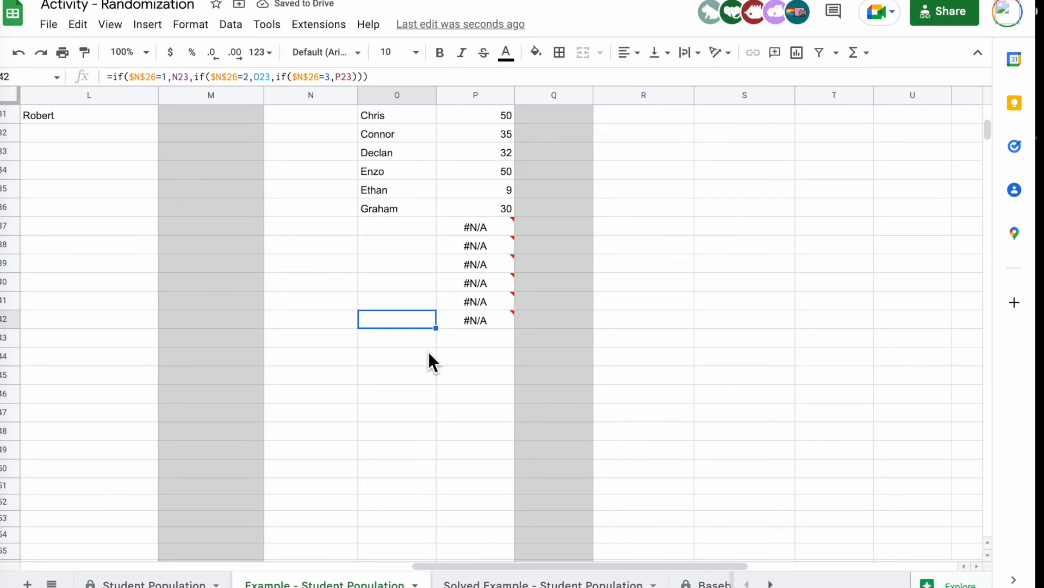
# Examine the systematic sample's criteria and sample size, and look through the list on the Student Population sheet
pyautogui.scroll(5, 429, 352)
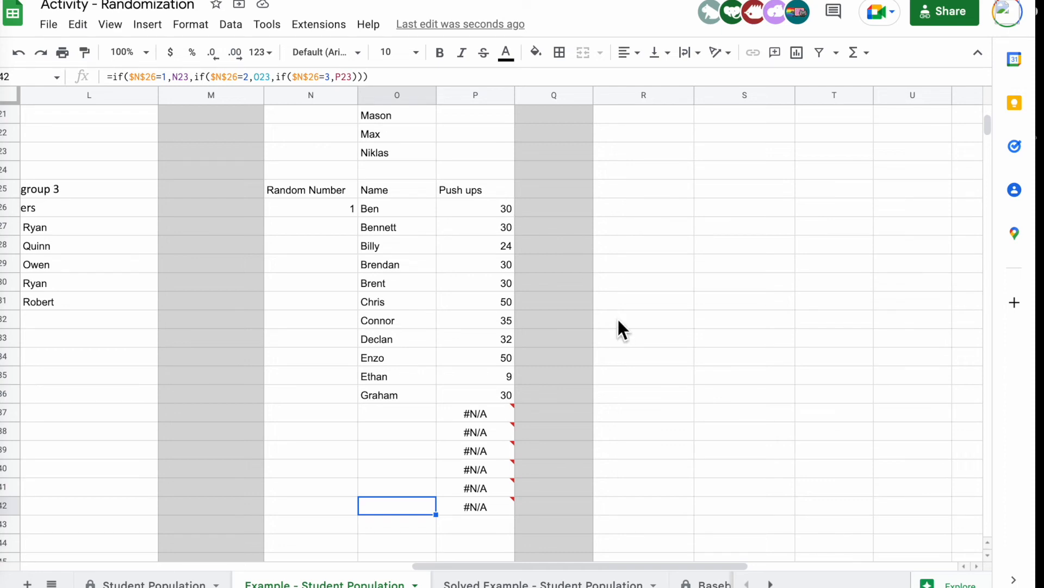
pyautogui.moveTo(641, 566); pyautogui.dragTo(774, 515)
pyautogui.scroll(7, 761, 457)
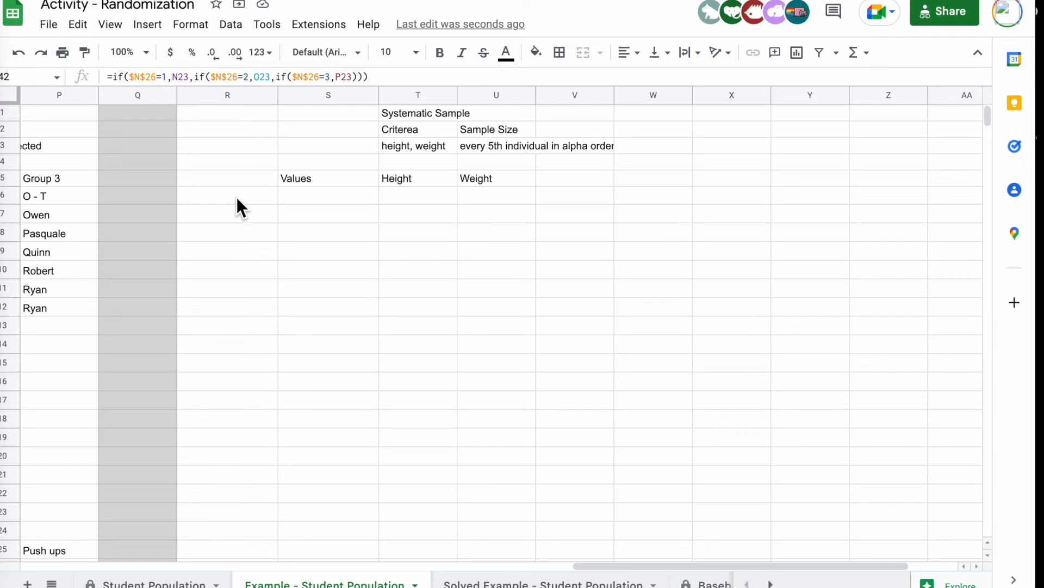
pyautogui.click(404, 146)
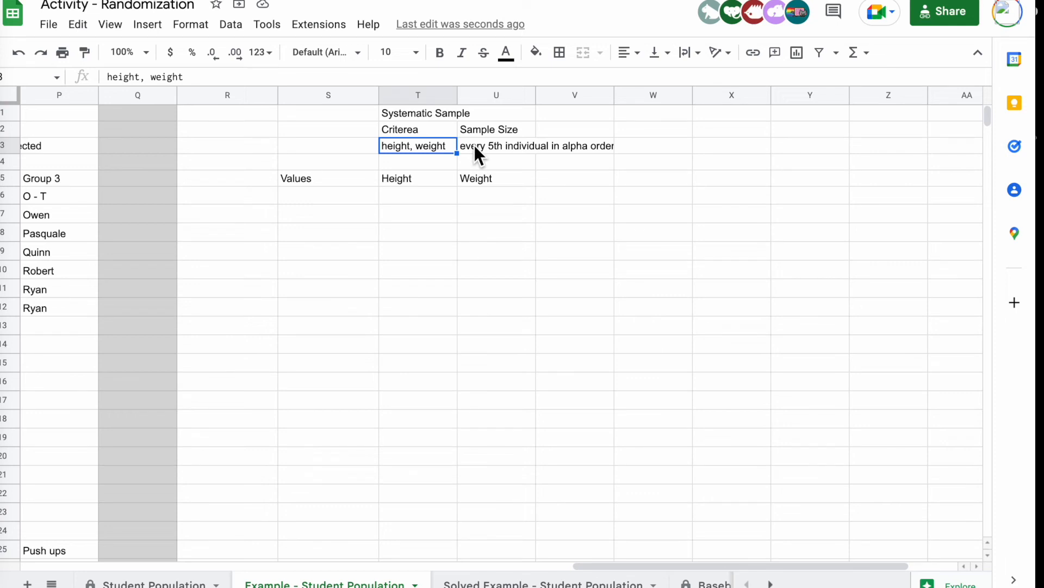
pyautogui.click(495, 145)
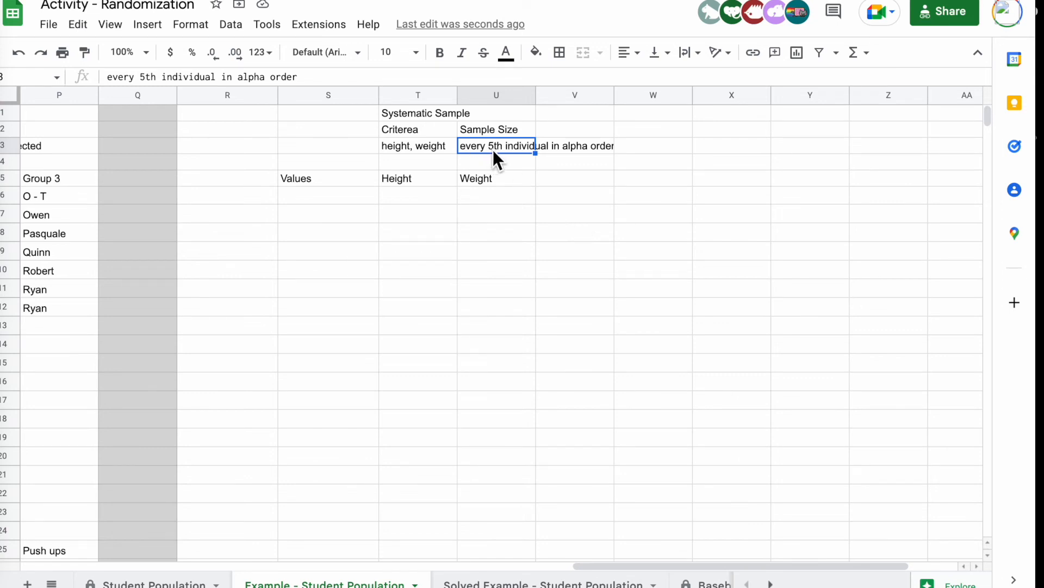
pyautogui.moveTo(144, 76); pyautogui.dragTo(140, 76)
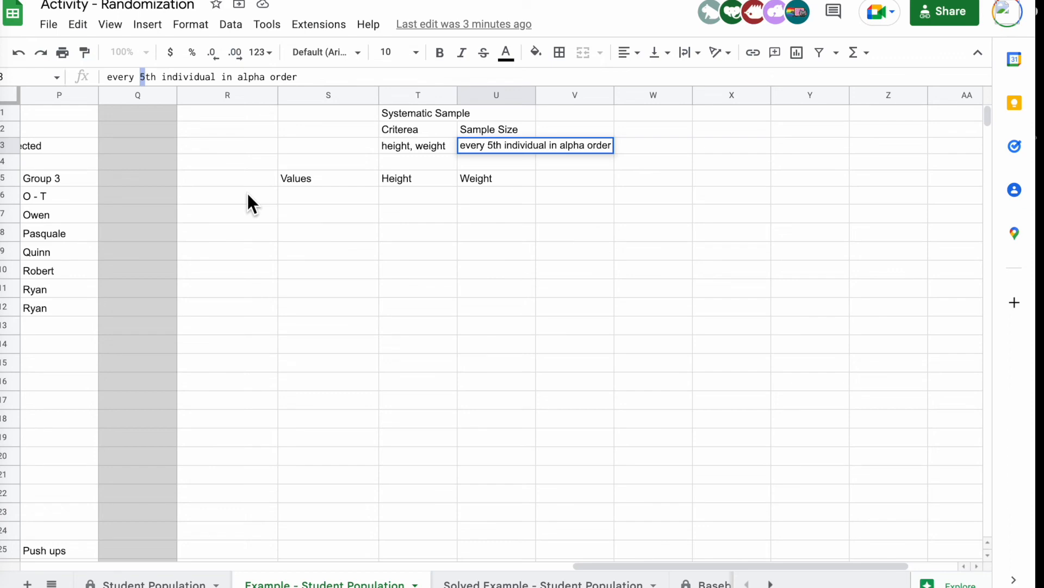
pyautogui.click(147, 583)
pyautogui.scroll(-9, 117, 316)
pyautogui.scroll(9, 116, 326)
pyautogui.click(326, 584)
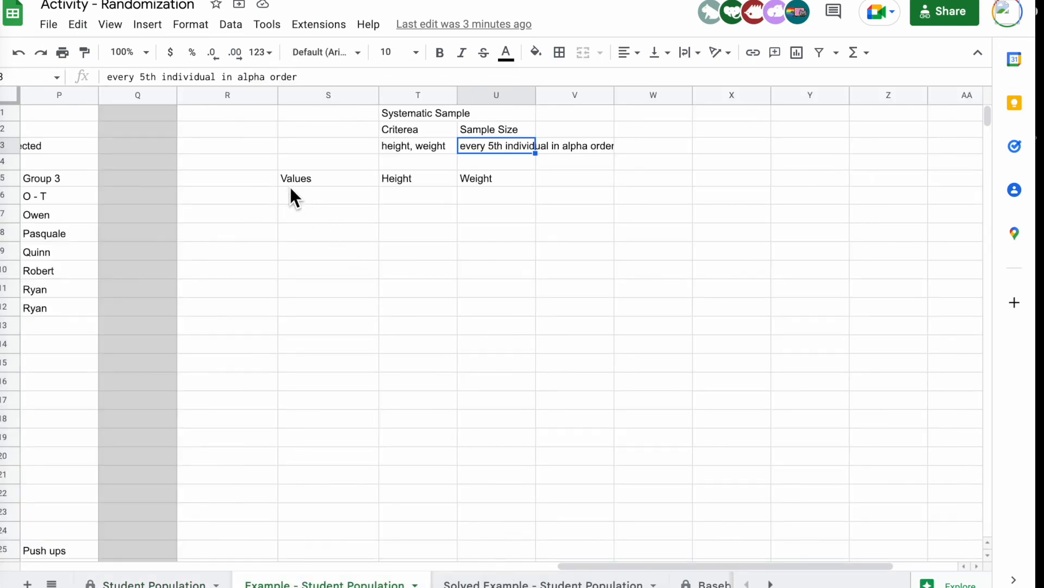
# Enter the counting numbers 1, 2 and 3 in R6 to R8, beside the systematic sample's Values column
pyautogui.click(253, 198)
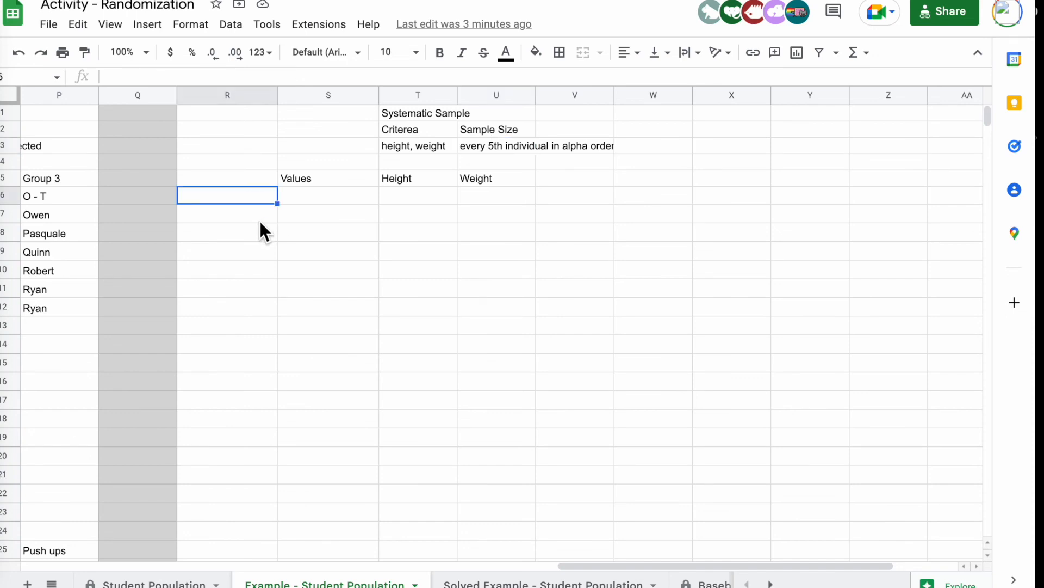
pyautogui.write('1')
pyautogui.press('Return')
pyautogui.write('2')
pyautogui.press('Return')
pyautogui.write('3')
pyautogui.press('Return')
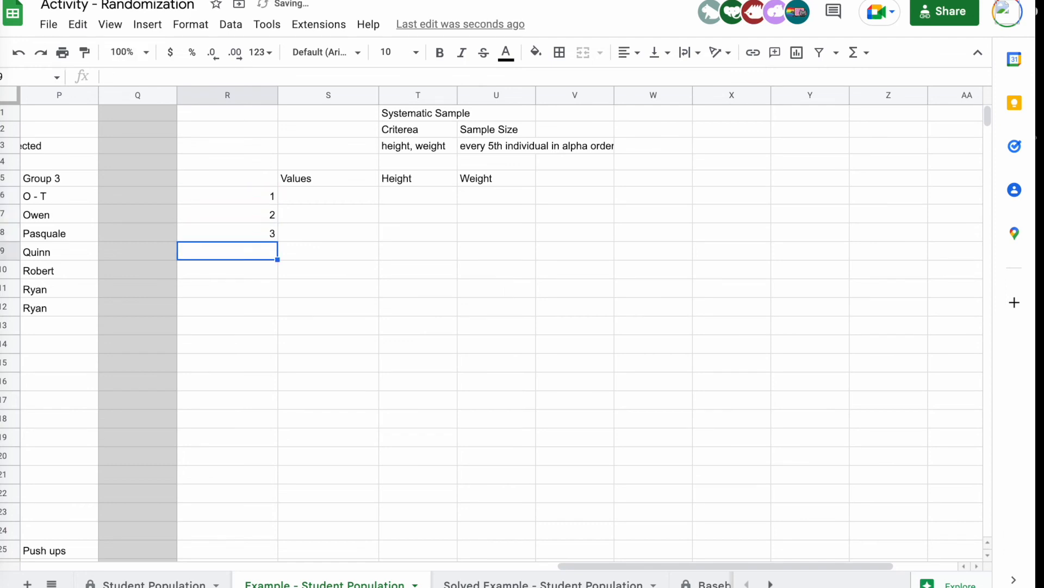
# Extend the number series from R6:R8 down to R39
pyautogui.click(256, 196)
pyautogui.moveTo(259, 192); pyautogui.dragTo(276, 409)
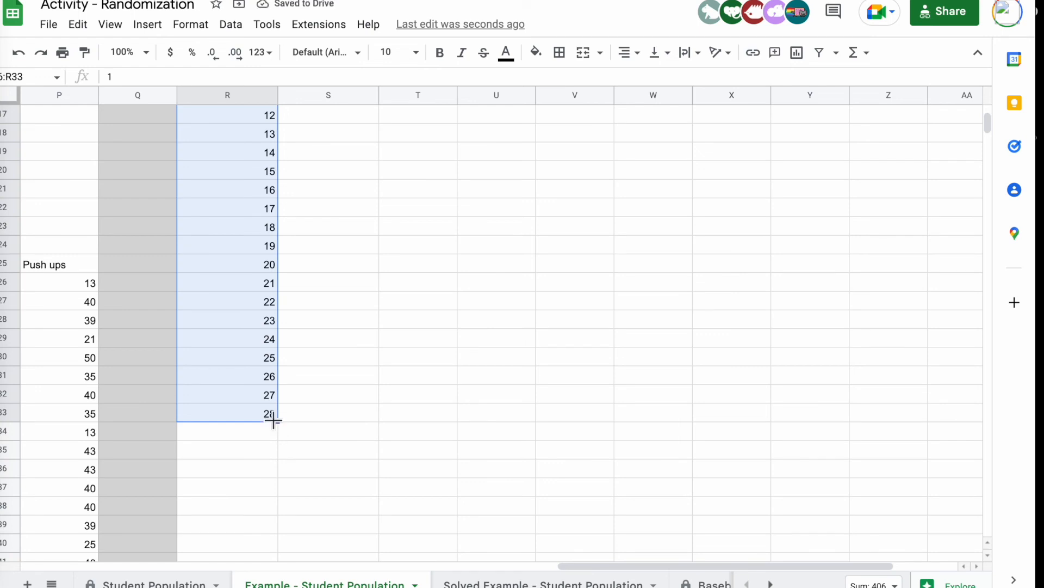
pyautogui.moveTo(276, 425); pyautogui.dragTo(278, 525)
pyautogui.scroll(5, 396, 460)
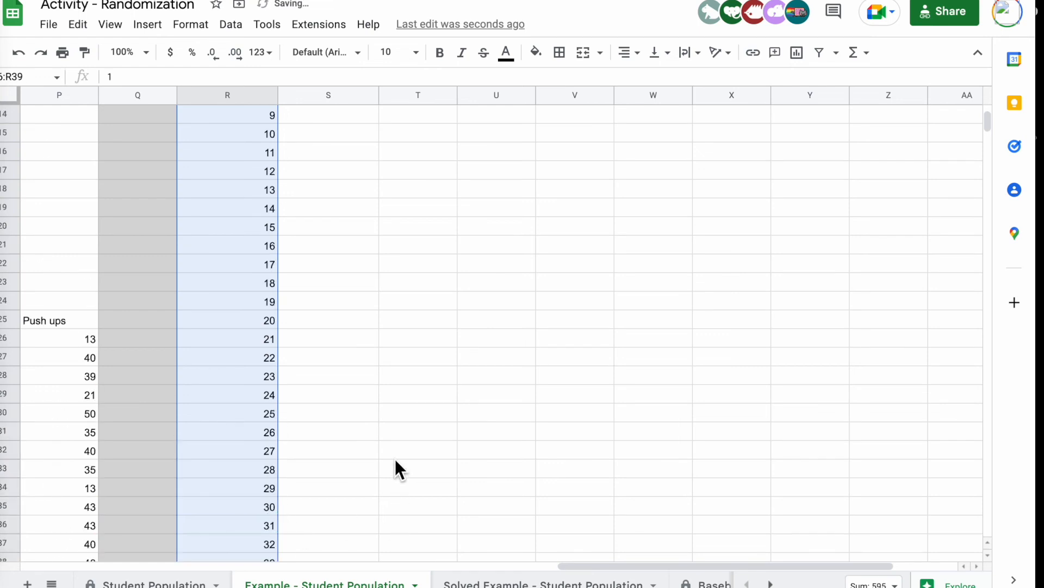
# Enter the label n = ? in R4 and the interval 5 in S4
pyautogui.click(244, 158)
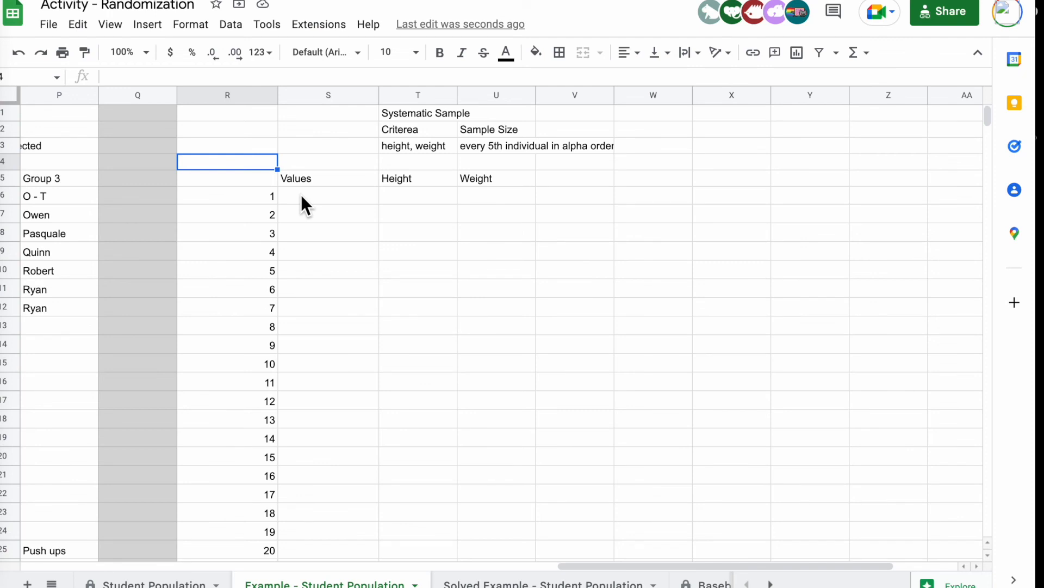
pyautogui.click(314, 194)
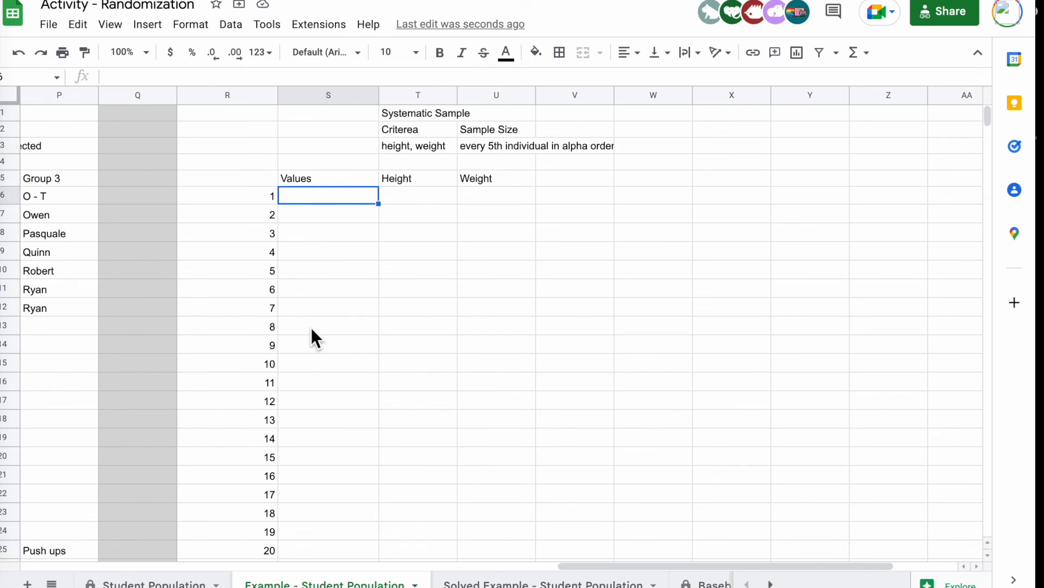
pyautogui.click(493, 146)
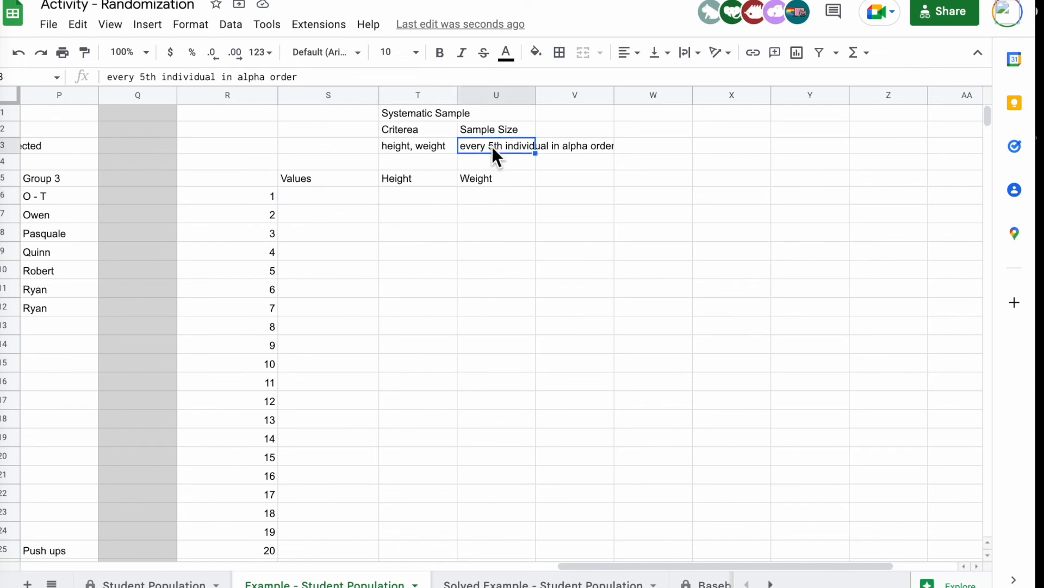
pyautogui.click(241, 162)
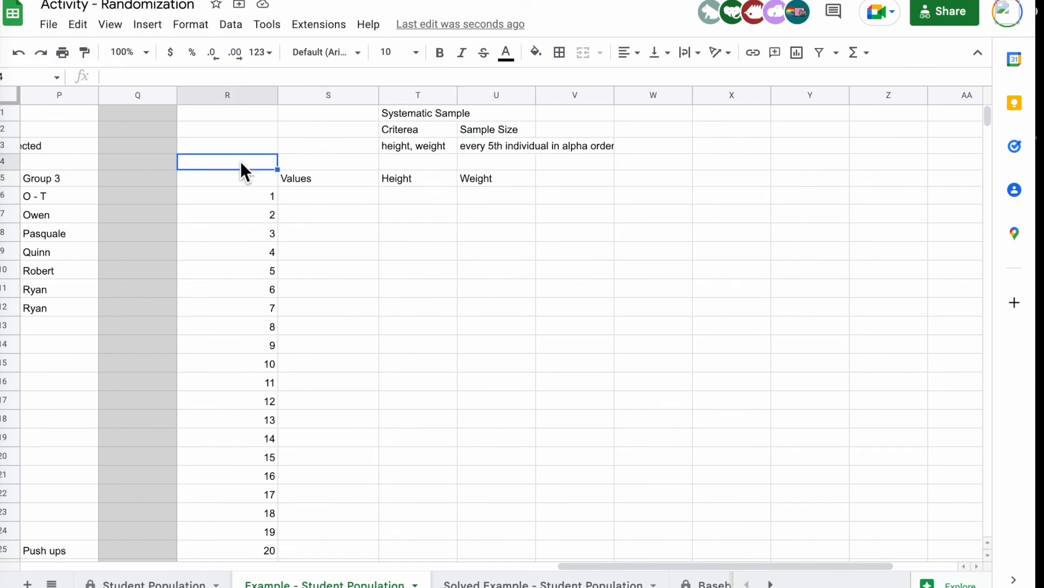
pyautogui.write('n = ?')
pyautogui.press('Tab')
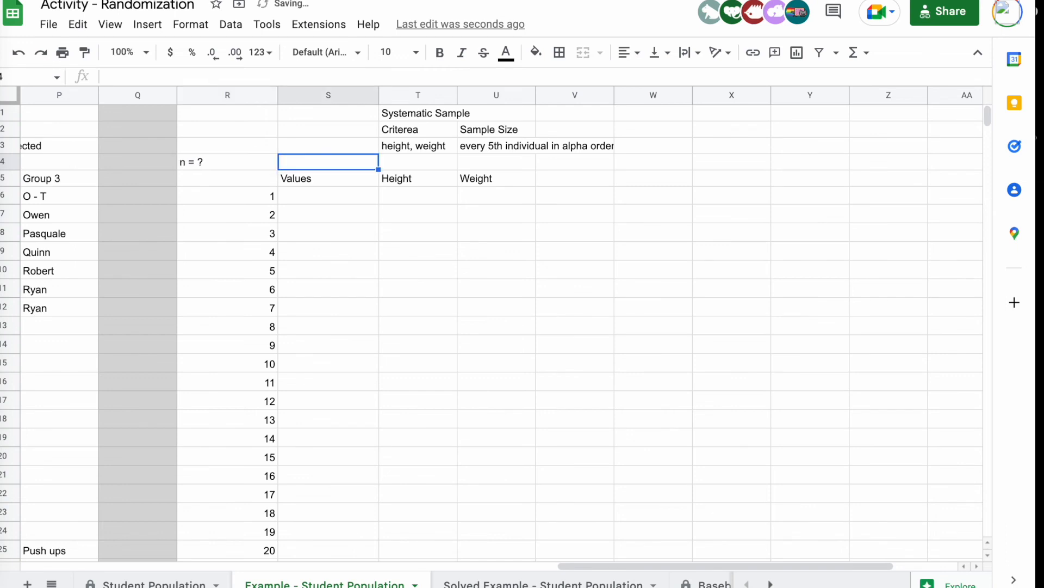
pyautogui.write('5')
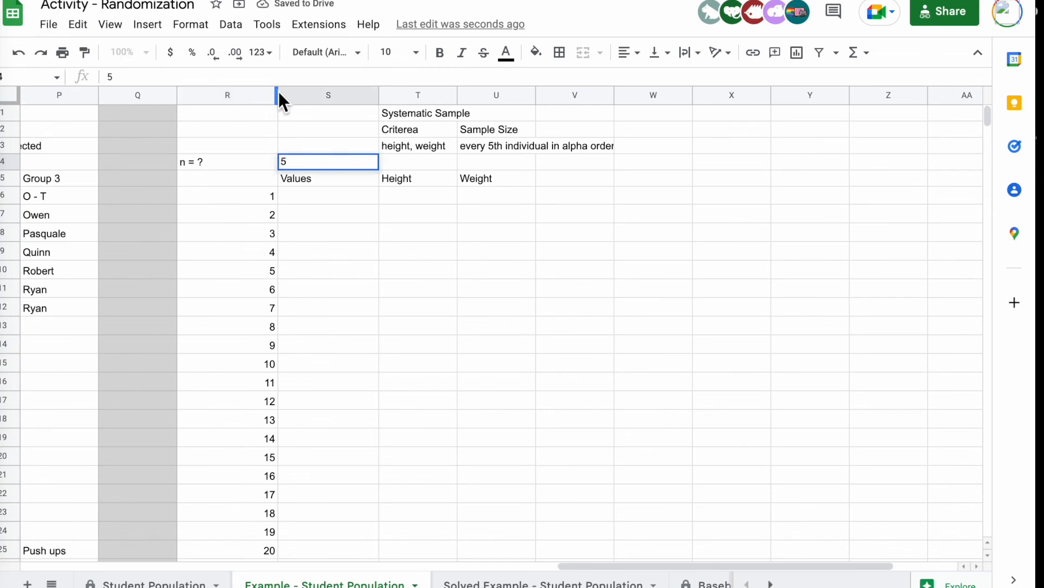
# Commit the interval in S4 and narrow columns R and S
pyautogui.moveTo(278, 96); pyautogui.dragTo(219, 97)
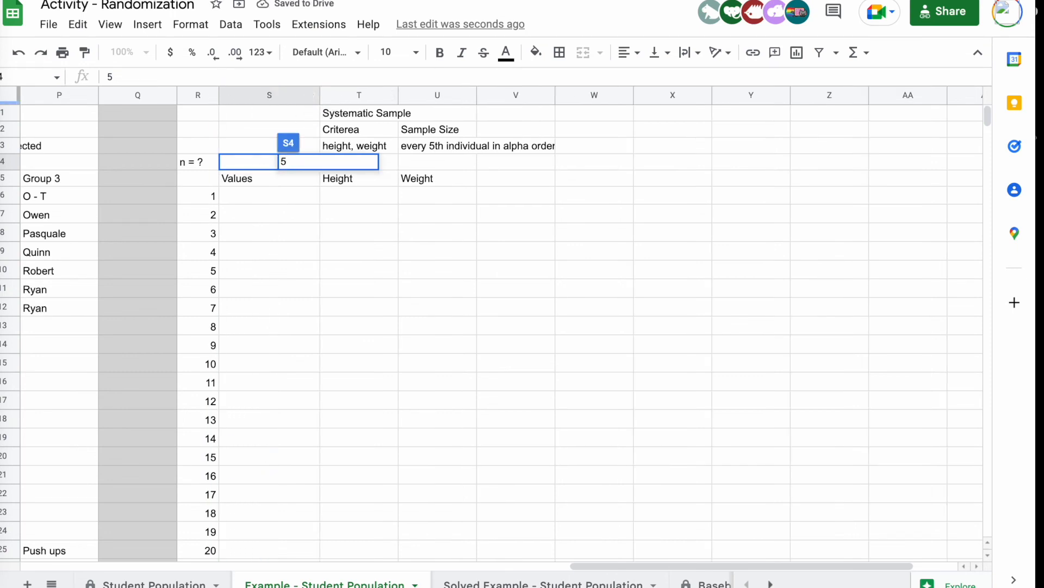
pyautogui.press('Return')
pyautogui.moveTo(320, 96); pyautogui.dragTo(241, 94)
# Fill R4:S4 with yellow and widen column S slightly so the Values header fits
pyautogui.moveTo(203, 167); pyautogui.dragTo(237, 162)
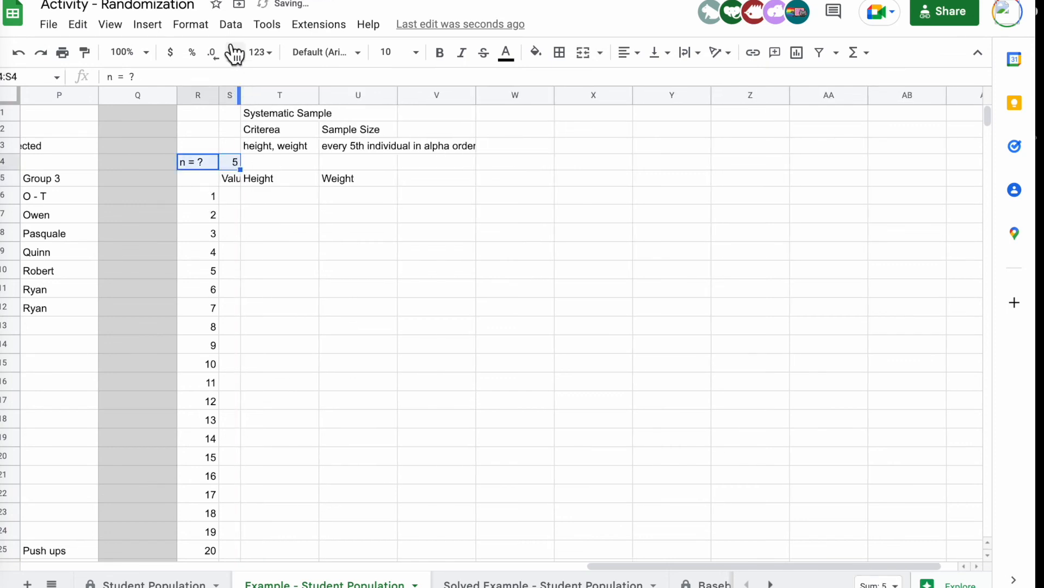
pyautogui.click(535, 52)
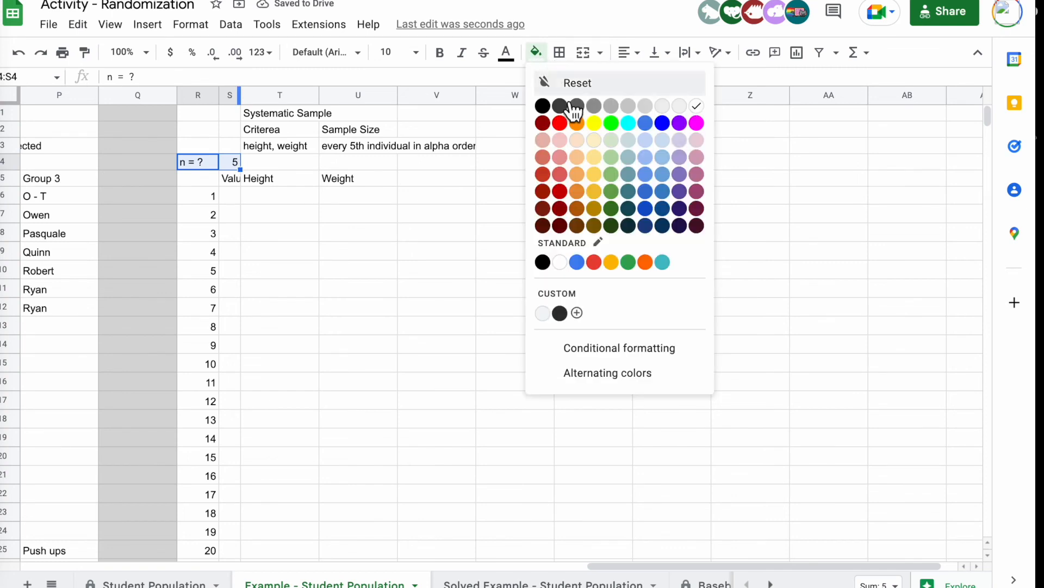
pyautogui.click(594, 123)
pyautogui.click(325, 235)
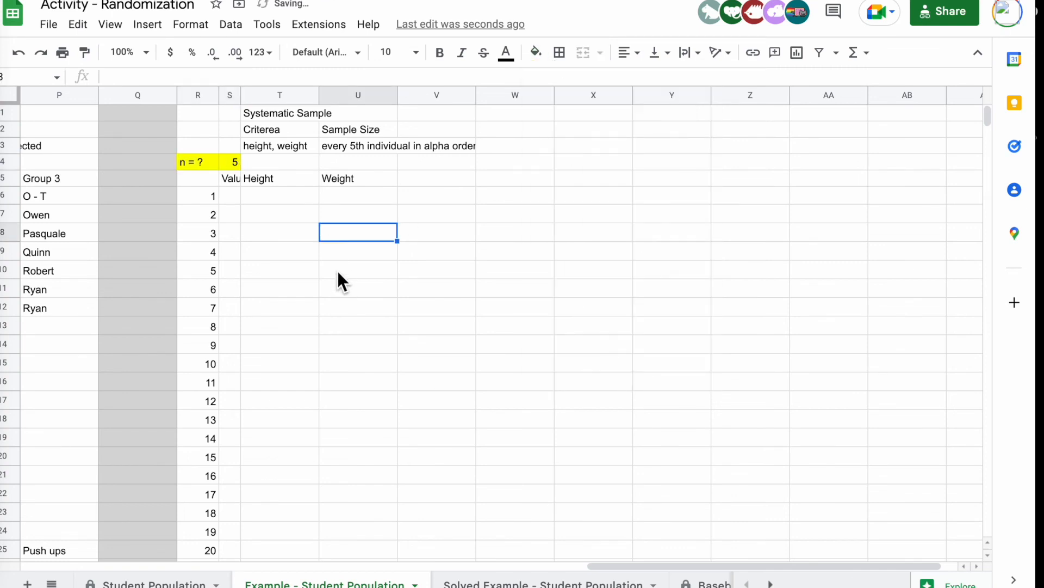
pyautogui.moveTo(240, 94); pyautogui.dragTo(254, 94)
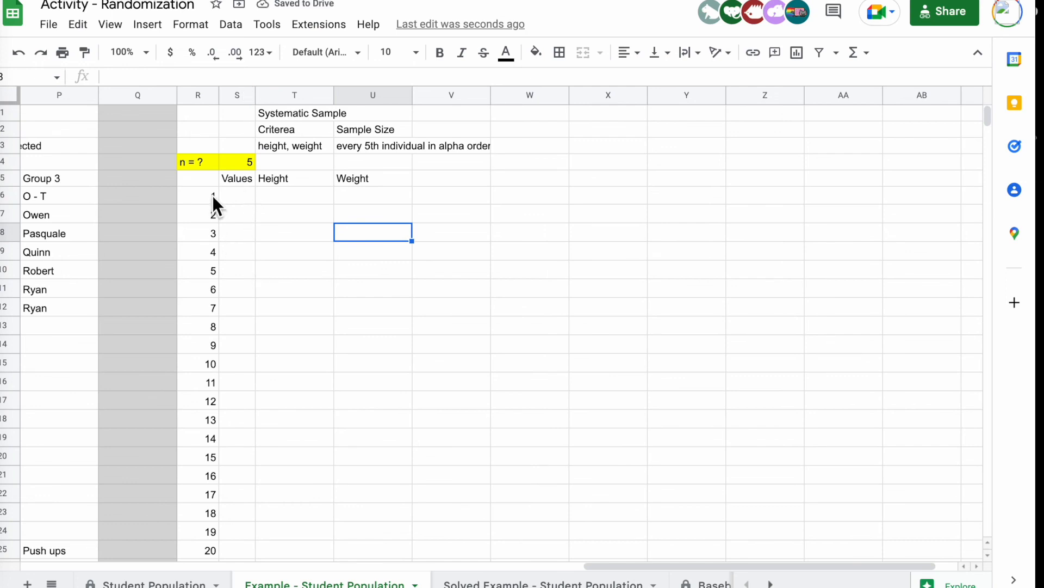
# Enter the formula =R6*$S$4 in S6, with an absolute reference to the interval cell
pyautogui.click(245, 198)
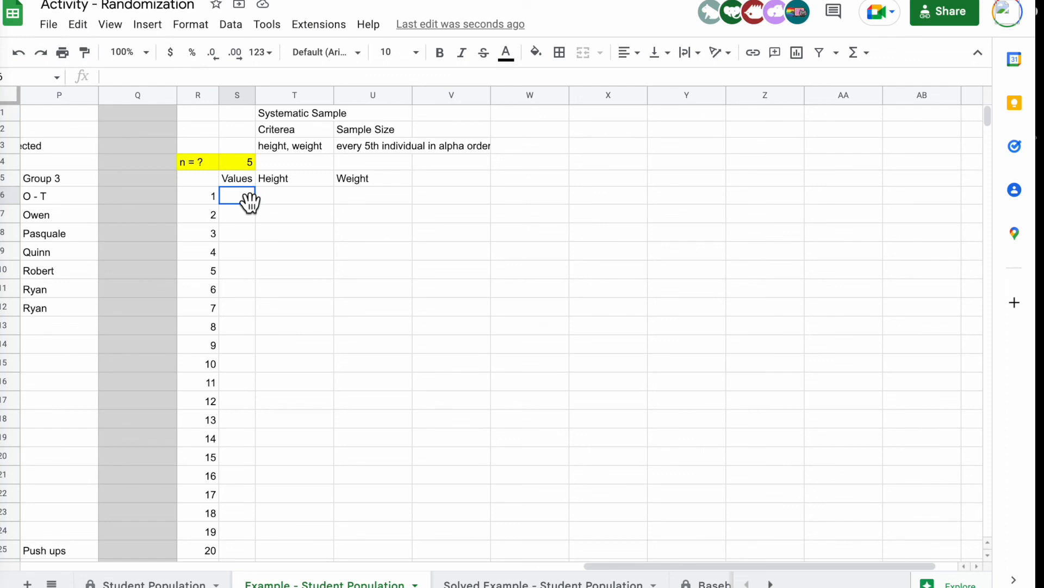
pyautogui.write('=')
pyautogui.click(195, 195)
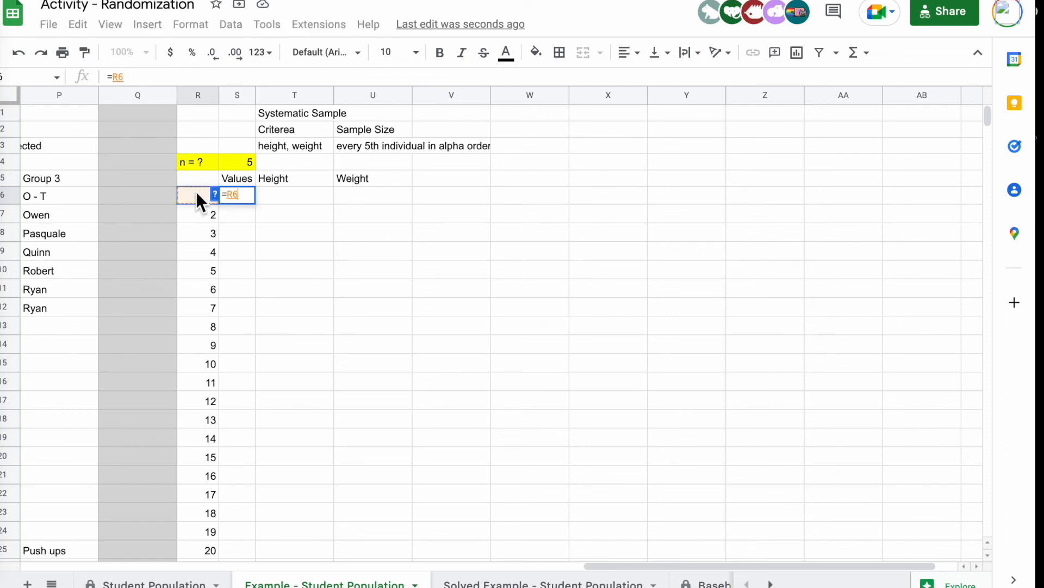
pyautogui.write('*')
pyautogui.click(246, 160)
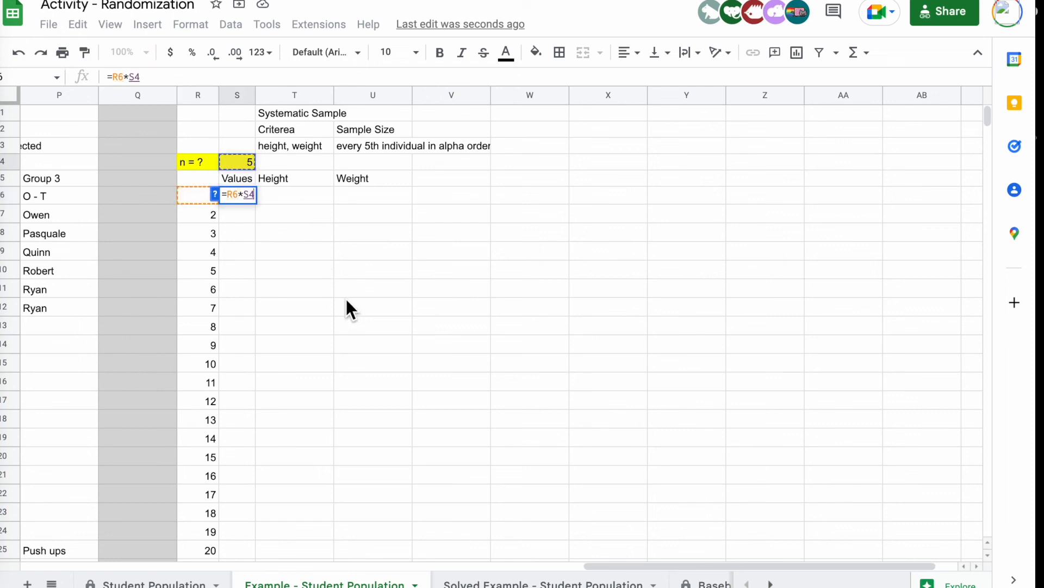
pyautogui.click(244, 194)
pyautogui.write('$')
pyautogui.press('Right')
pyautogui.write('$')
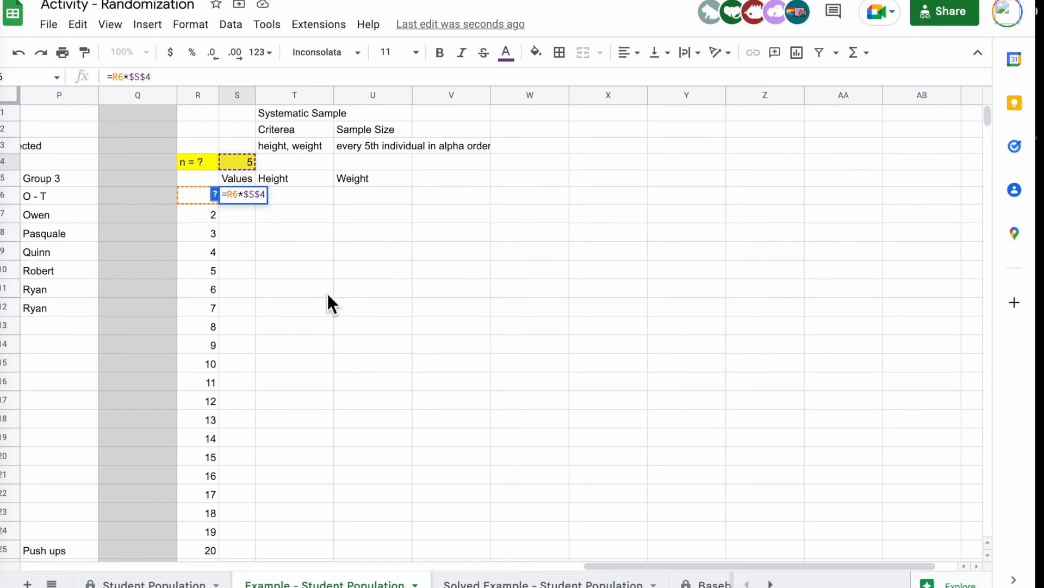
pyautogui.press('Return')
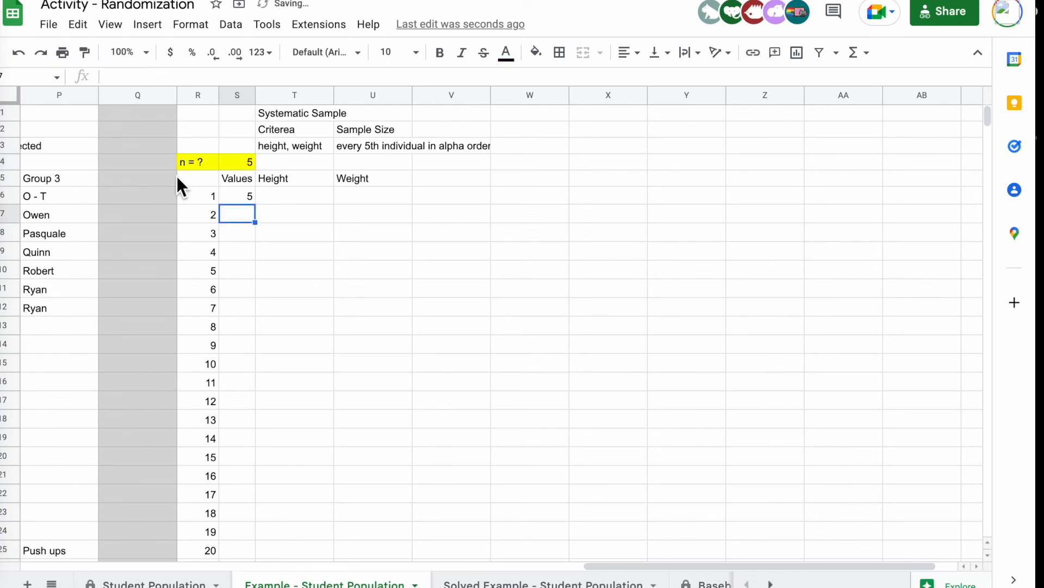
# Fill the multiplication formula from S6 down to S39 in the Values column
pyautogui.click(244, 195)
pyautogui.moveTo(251, 202); pyautogui.dragTo(248, 459)
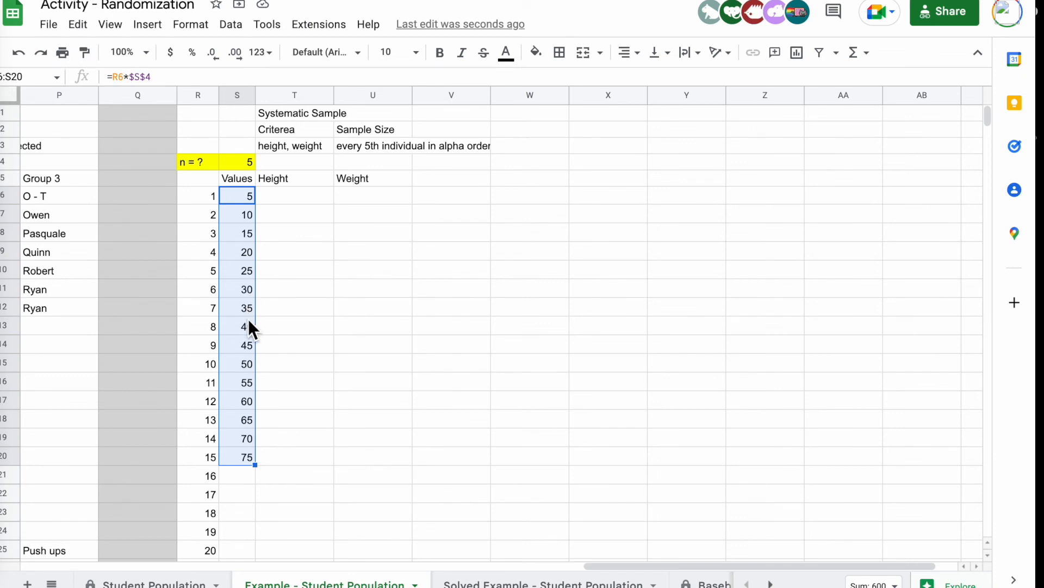
pyautogui.scroll(-5, 281, 383)
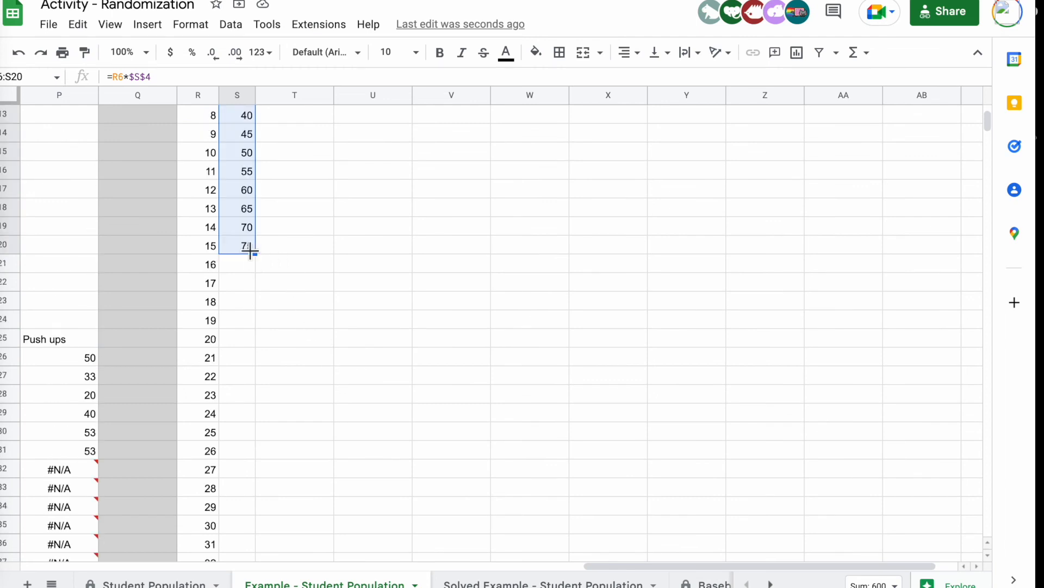
pyautogui.moveTo(254, 253); pyautogui.dragTo(237, 556)
pyautogui.moveTo(241, 585); pyautogui.dragTo(243, 523)
pyautogui.scroll(5, 415, 480)
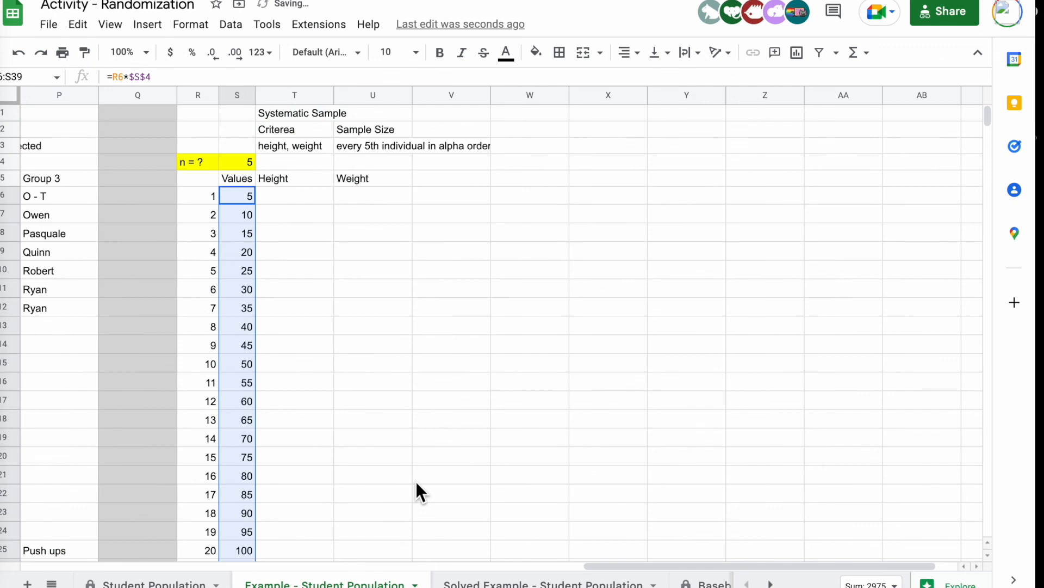
# Fill the values 5 to 30 in S6:S11 with bright green
pyautogui.click(244, 306)
pyautogui.moveTo(214, 309); pyautogui.dragTo(254, 354)
pyautogui.moveTo(246, 199); pyautogui.dragTo(240, 290)
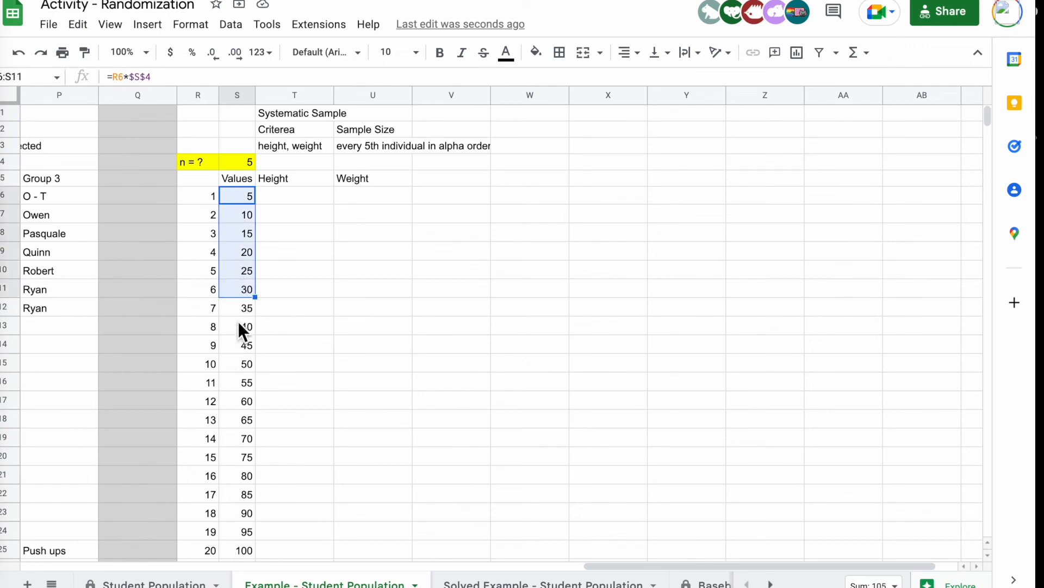
pyautogui.click(537, 55)
pyautogui.click(611, 124)
pyautogui.click(451, 288)
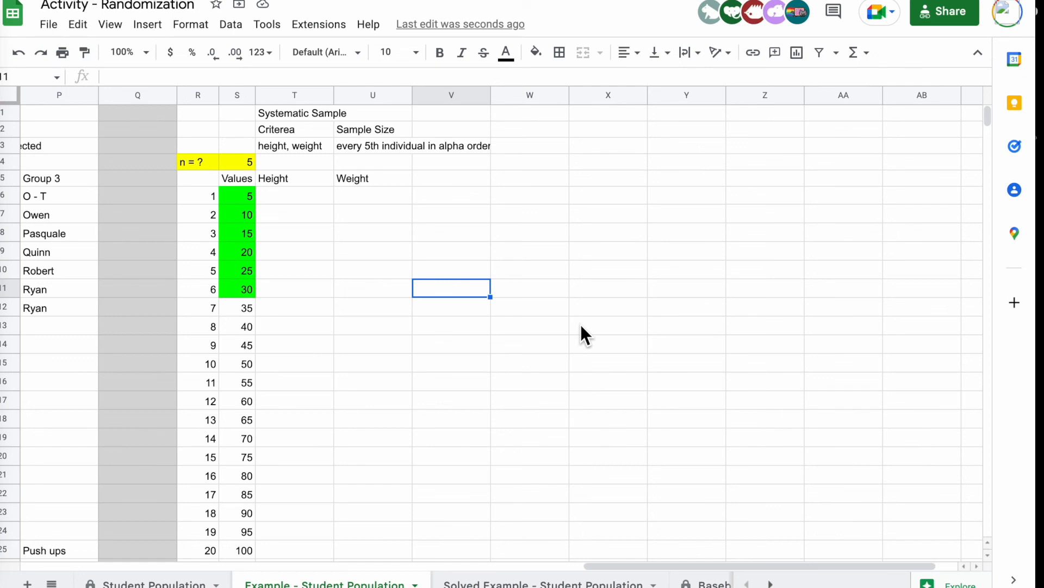
# Start a VLOOKUP formula in T6 with S6 as the search key and A3:L36 of the Student Population sheet as the range
pyautogui.click(300, 200)
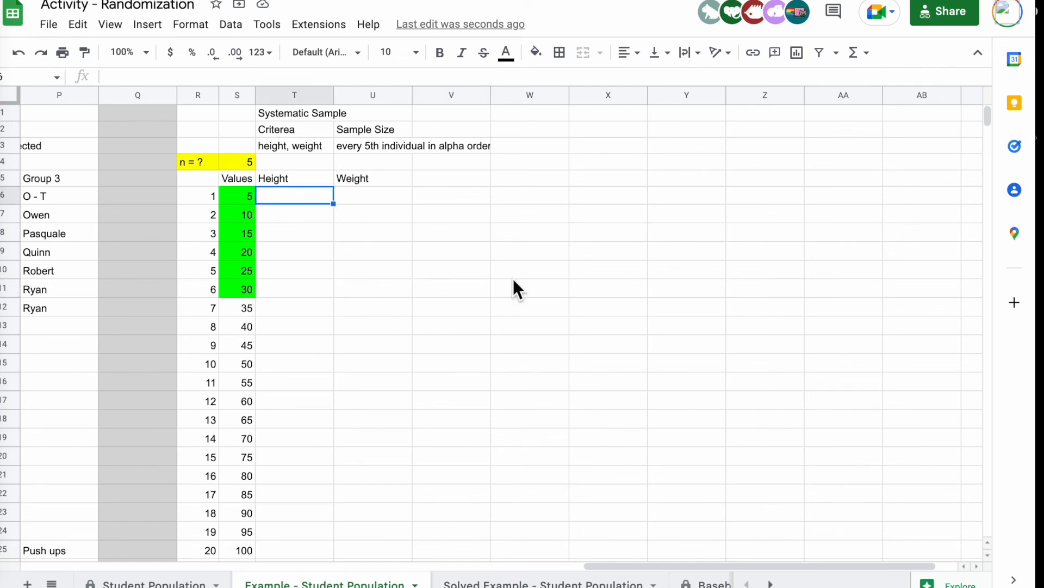
pyautogui.write('=vloo')
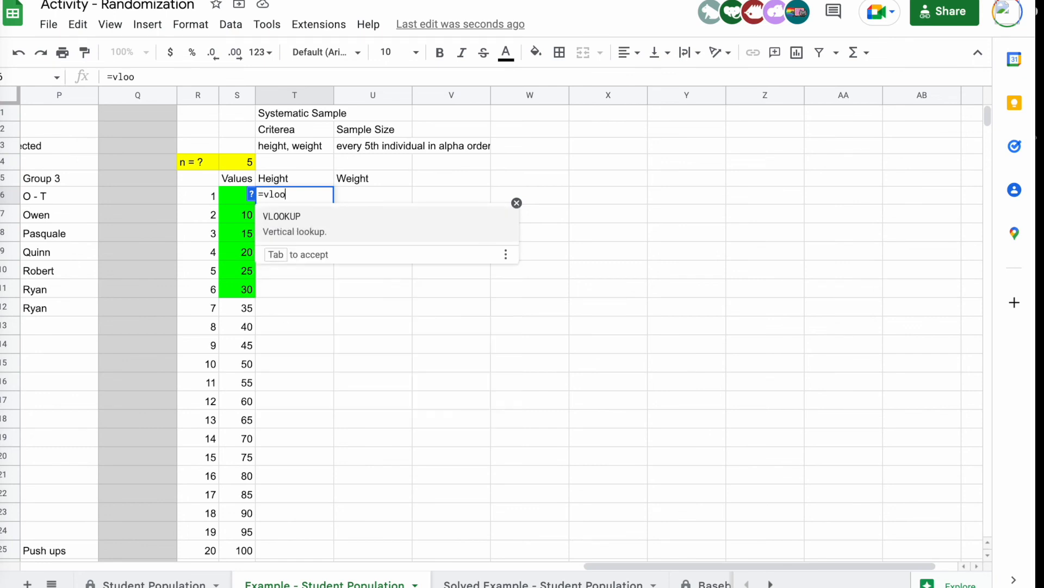
pyautogui.write('kup(')
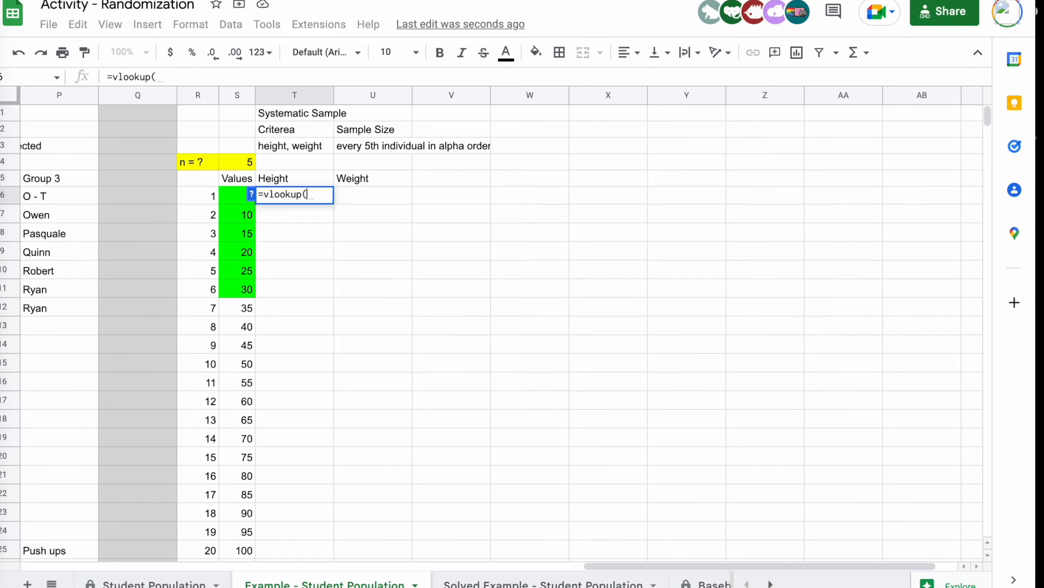
pyautogui.click(234, 197)
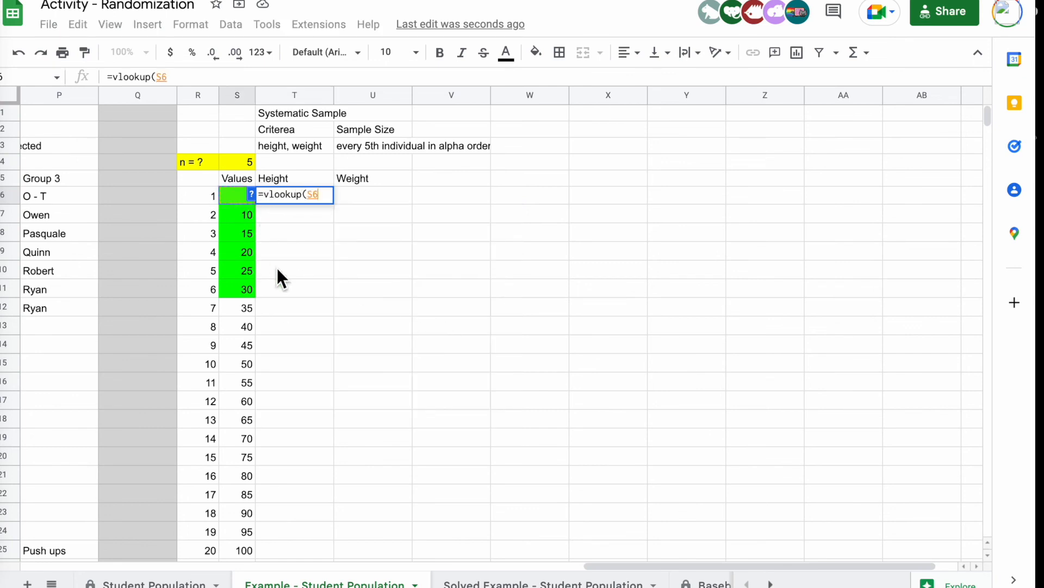
pyautogui.write(',')
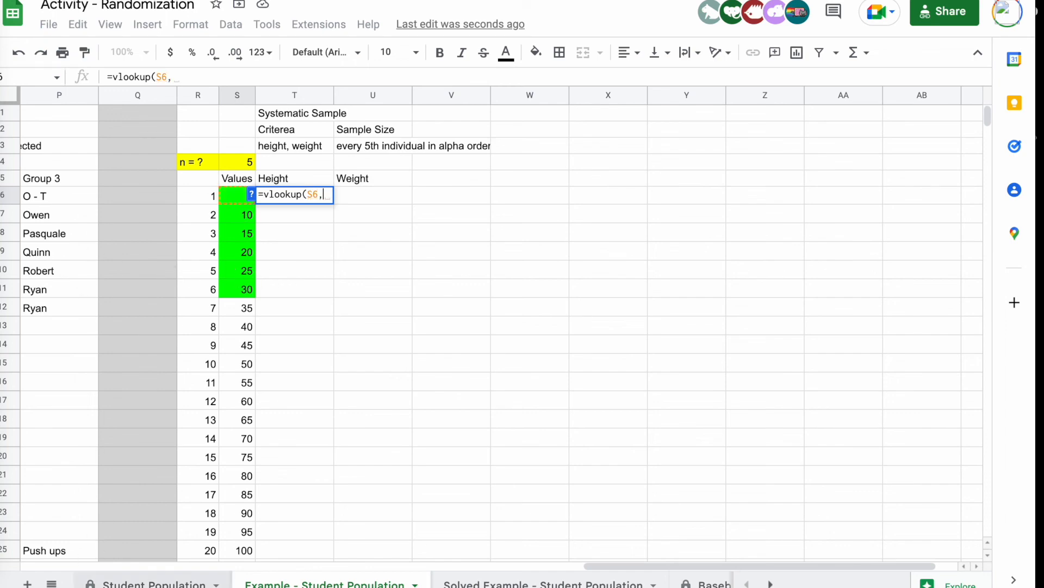
pyautogui.click(79, 578)
pyautogui.click(38, 146)
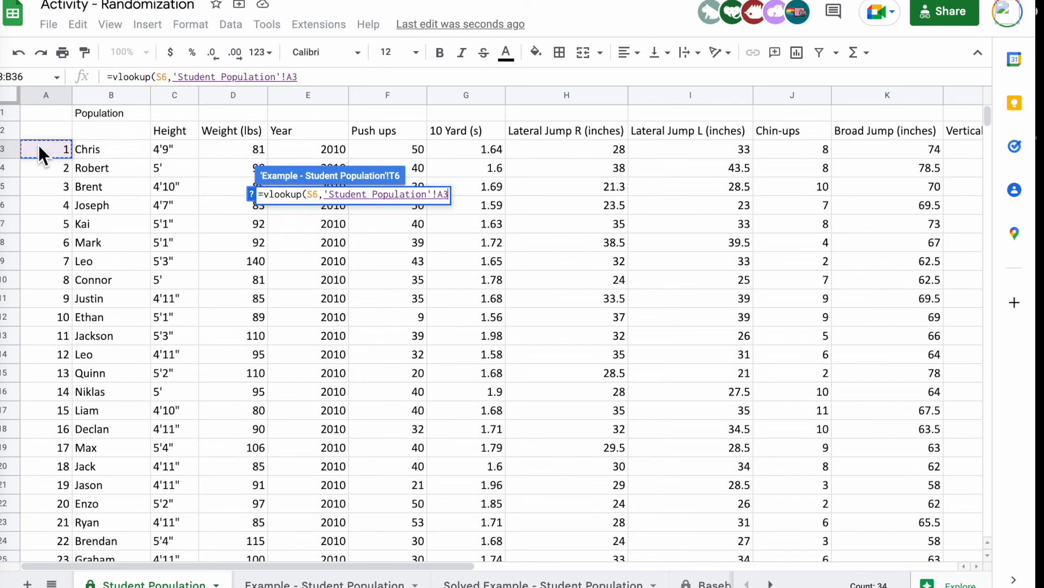
pyautogui.moveTo(38, 145); pyautogui.dragTo(547, 478)
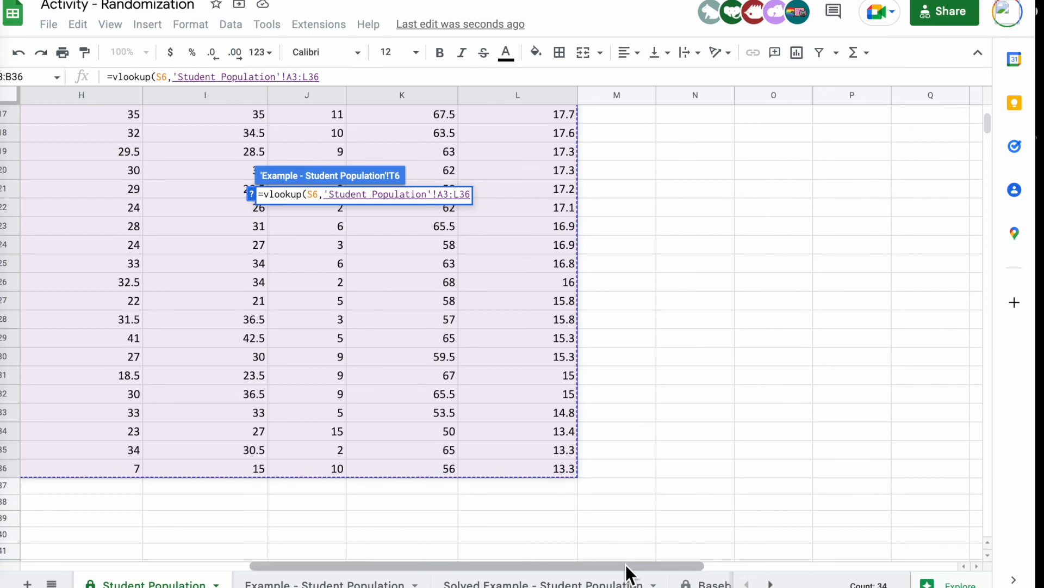
pyautogui.moveTo(628, 565); pyautogui.dragTo(350, 547)
pyautogui.scroll(5, 367, 406)
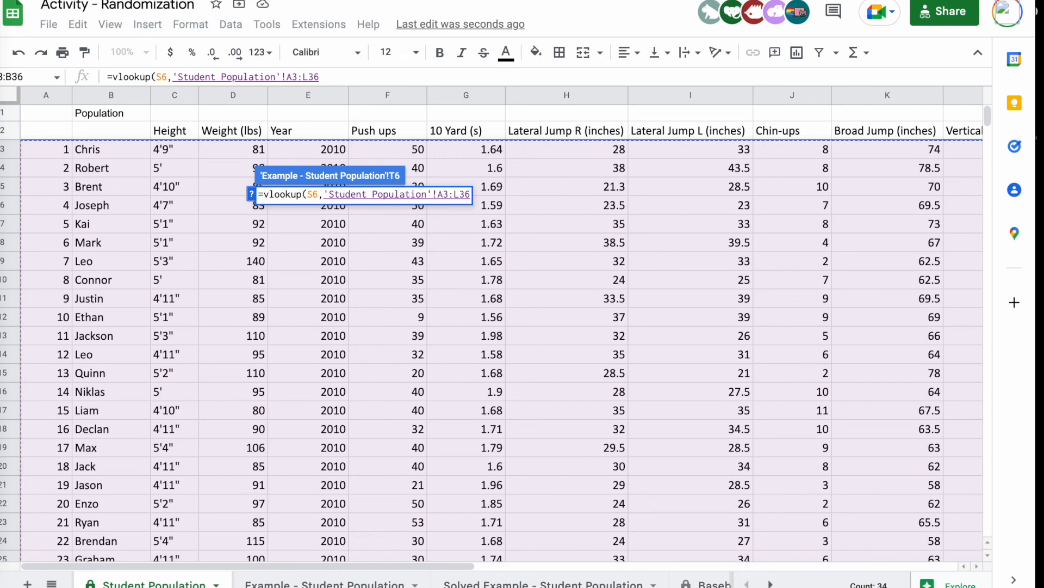
pyautogui.click(338, 584)
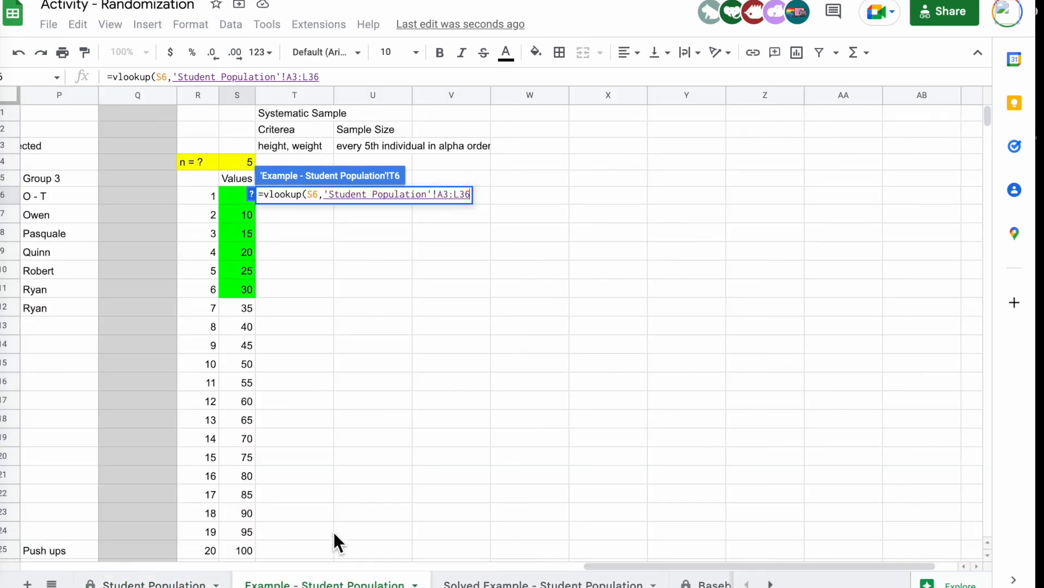
# Make the lookup range in the T6 formula absolute as $A$3:$L$36
pyautogui.click(288, 76)
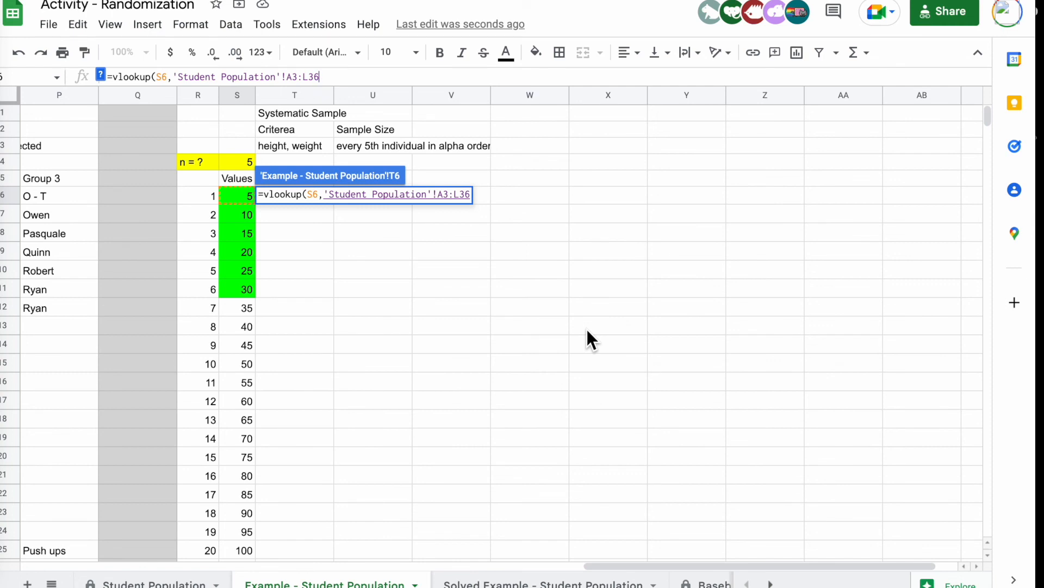
pyautogui.write('$')
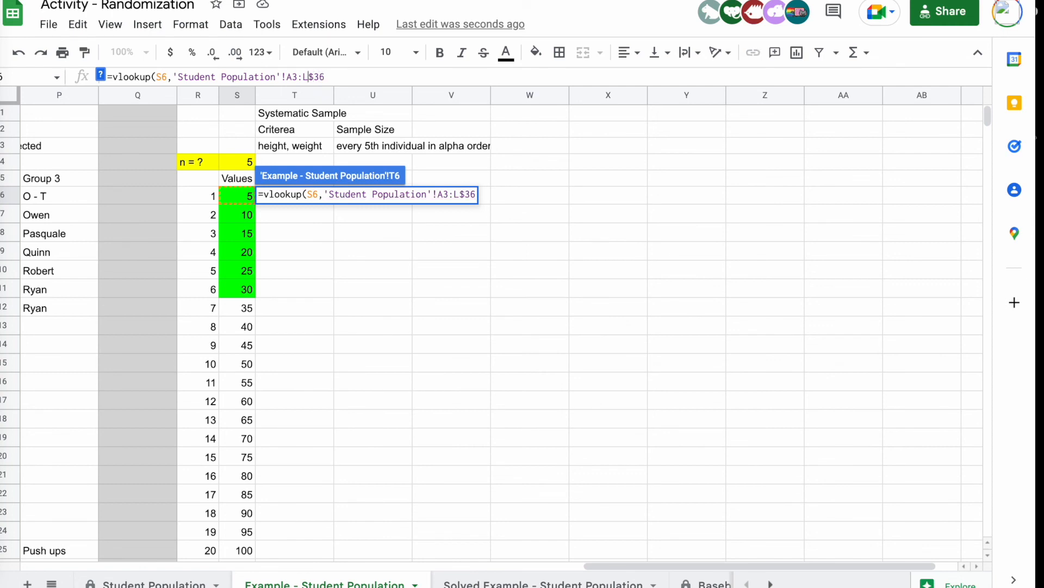
pyautogui.press('Left')
pyautogui.press('Left')
pyautogui.write('$')
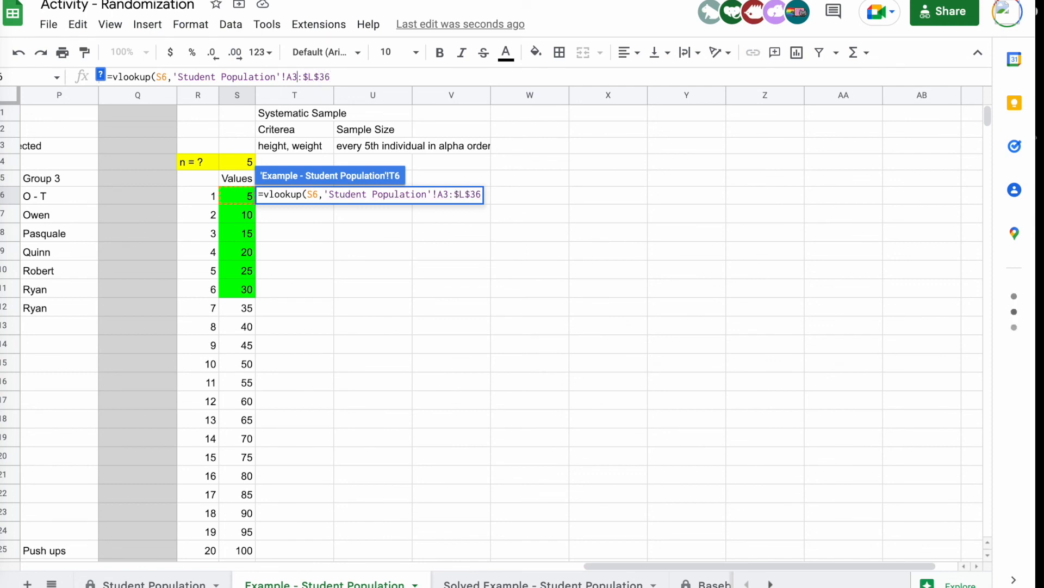
pyautogui.press('Left')
pyautogui.press('Left')
pyautogui.press('Left')
pyautogui.write('$A')
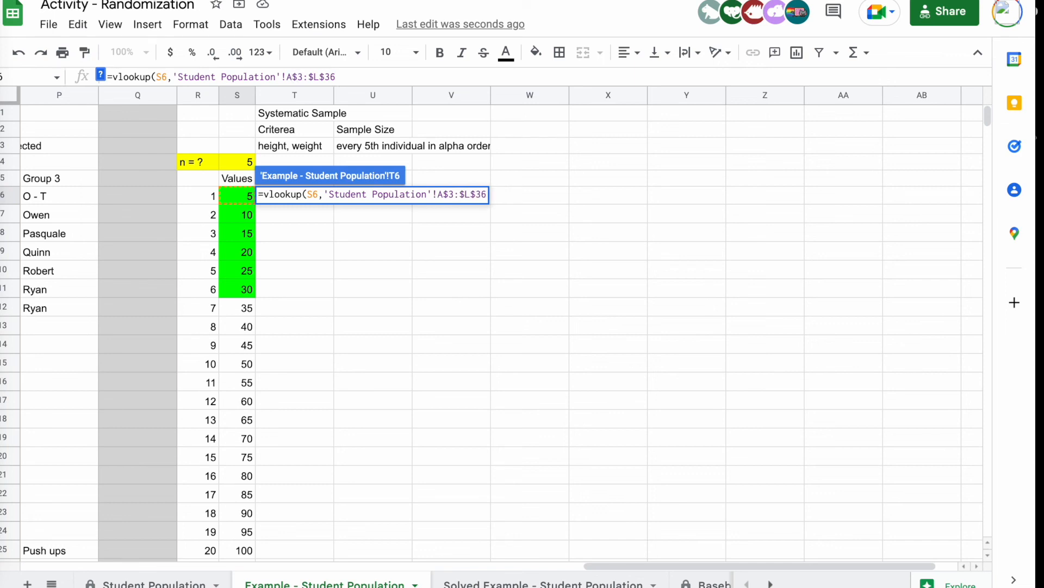
pyautogui.write('$')
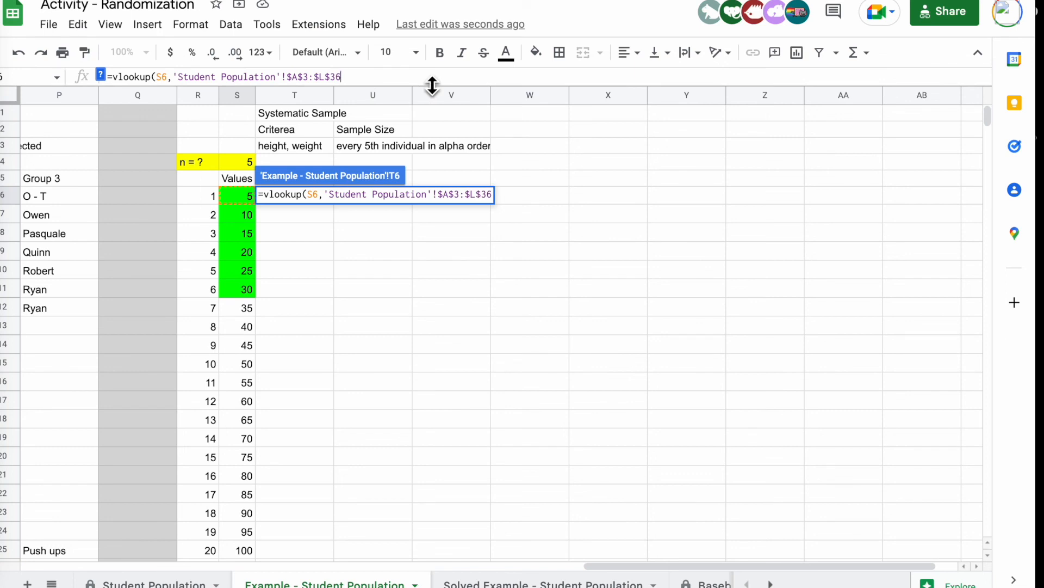
# Complete the T6 VLOOKUP with column index 3 and exact match 0
pyautogui.write(',')
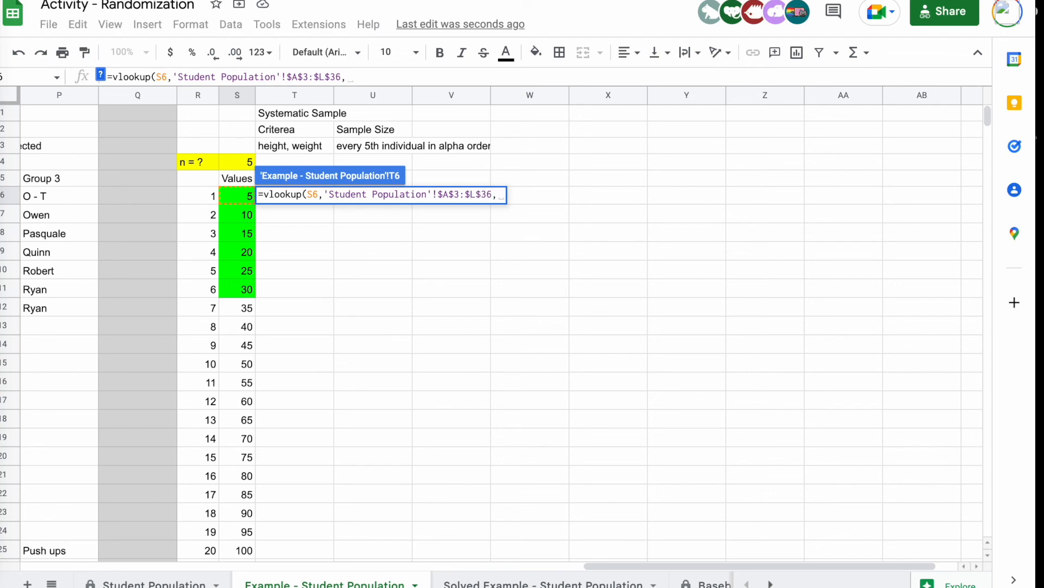
pyautogui.write('3')
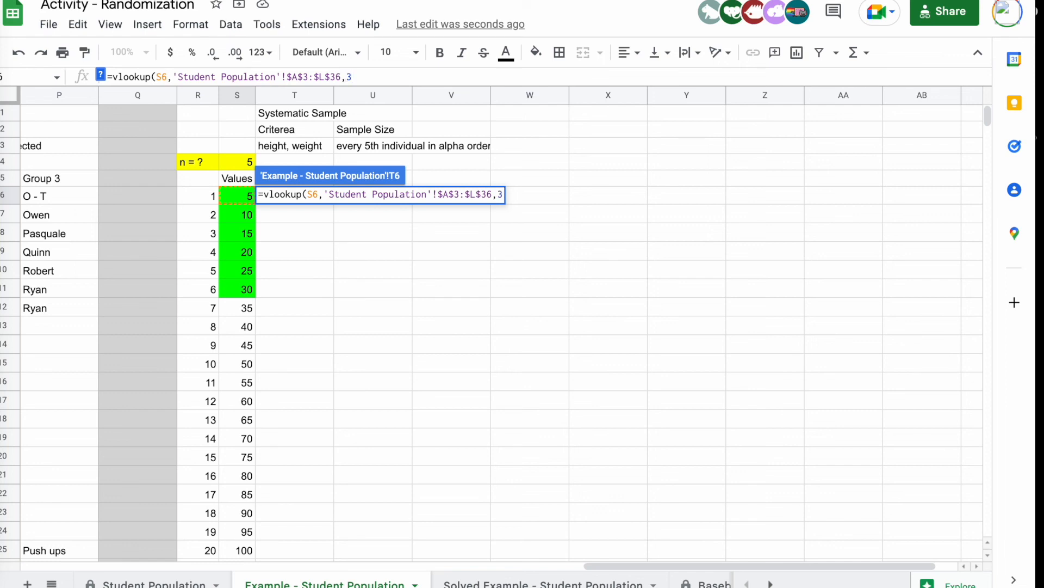
pyautogui.write(',0)')
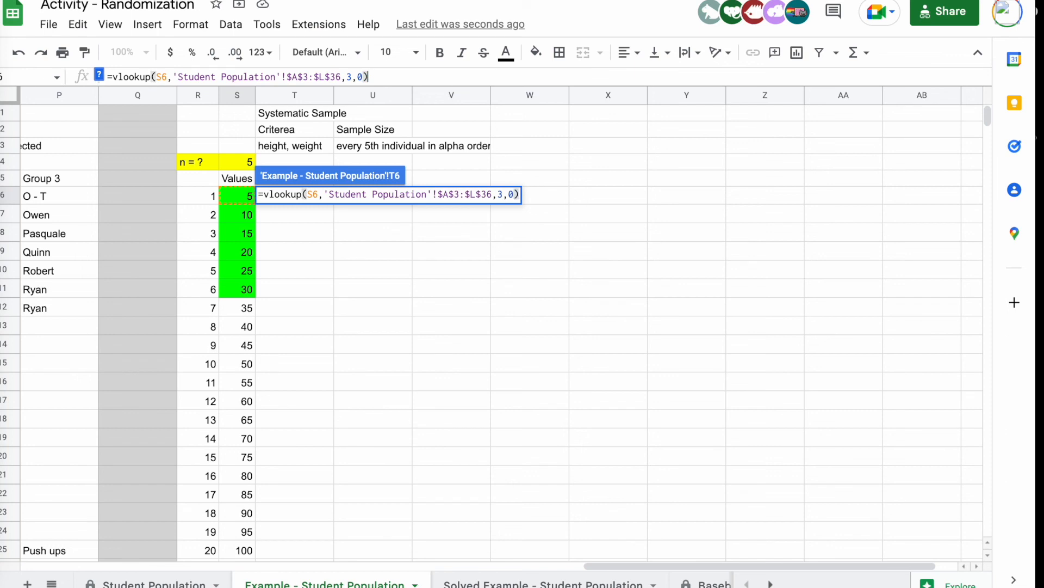
pyautogui.press('Return')
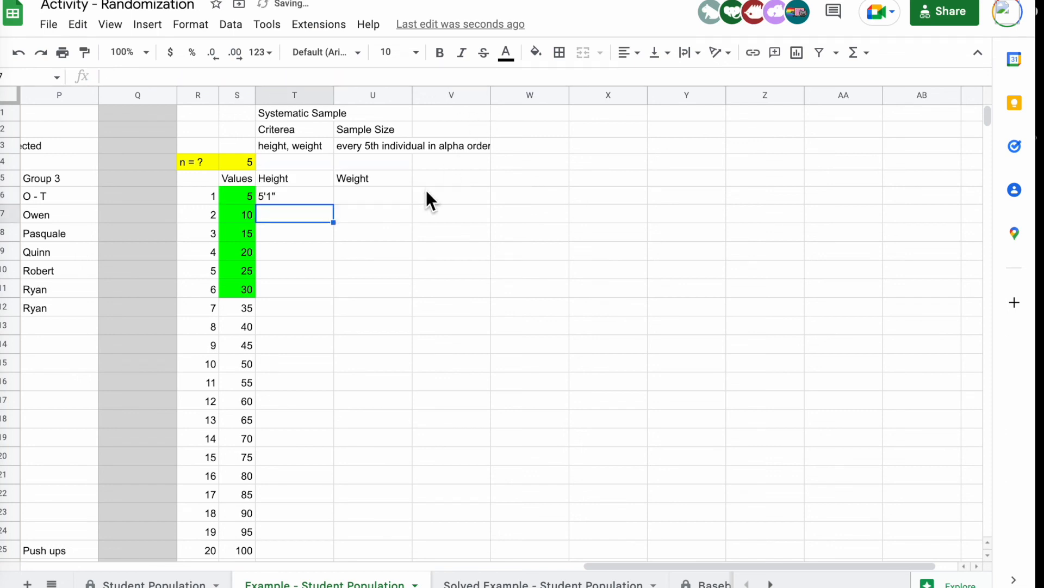
# Copy the height formula from T6 to U6, setting its search key to S6 and column index to 4
pyautogui.click(289, 195)
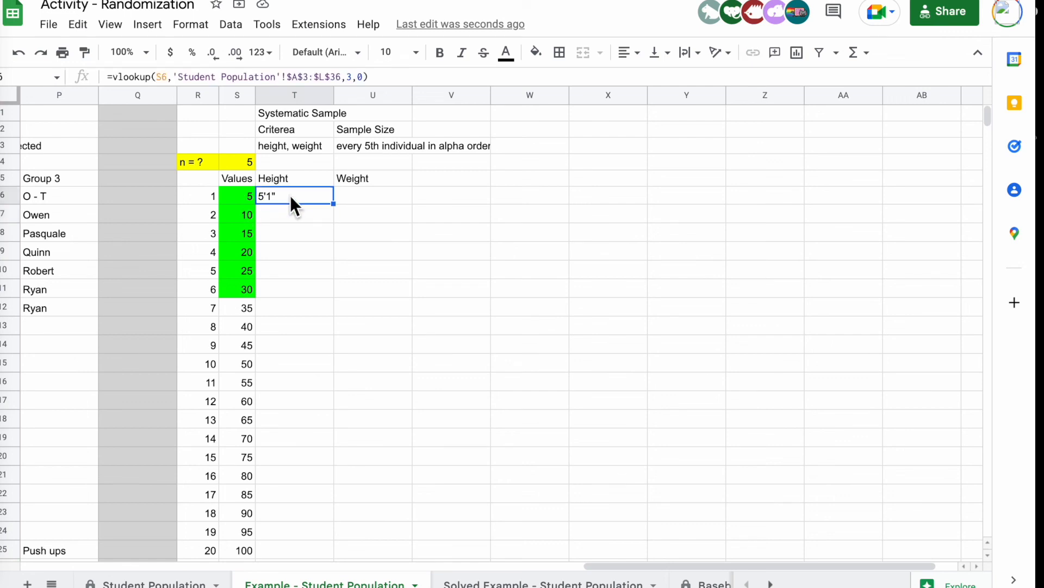
pyautogui.press('super+c')
pyautogui.click(368, 200)
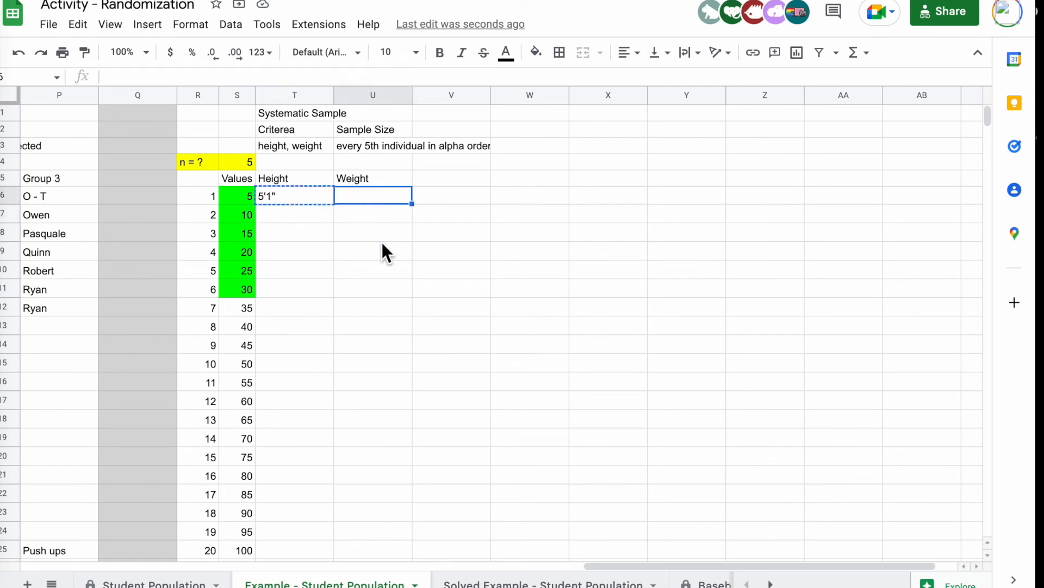
pyautogui.press('super+v')
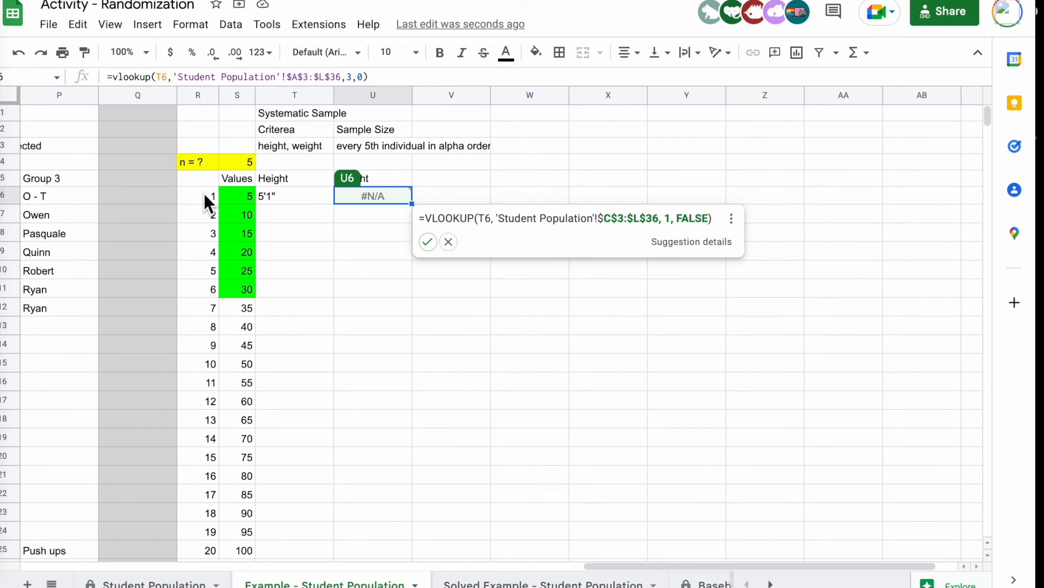
pyautogui.click(158, 76)
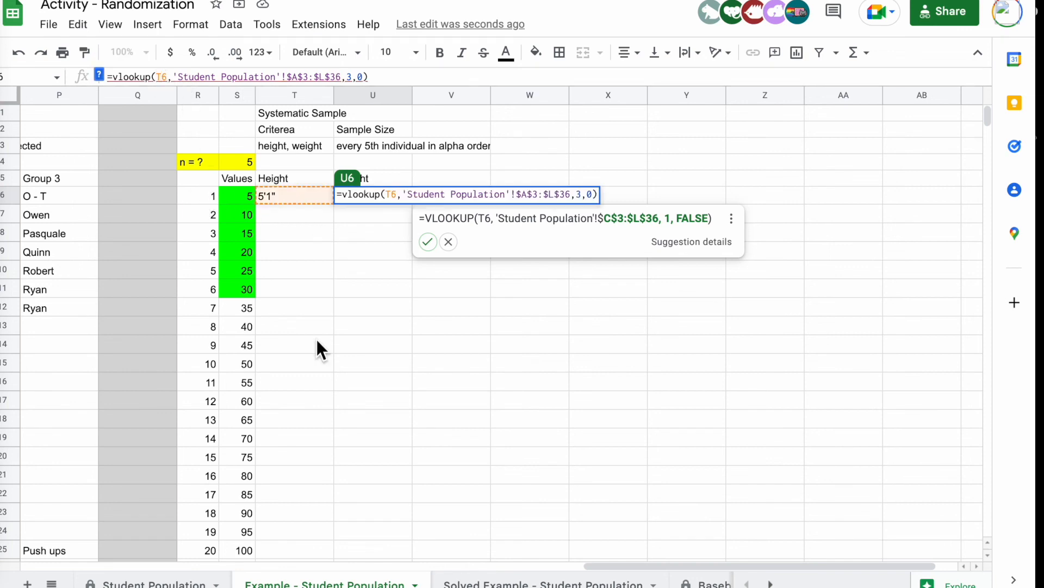
pyautogui.press('Delete')
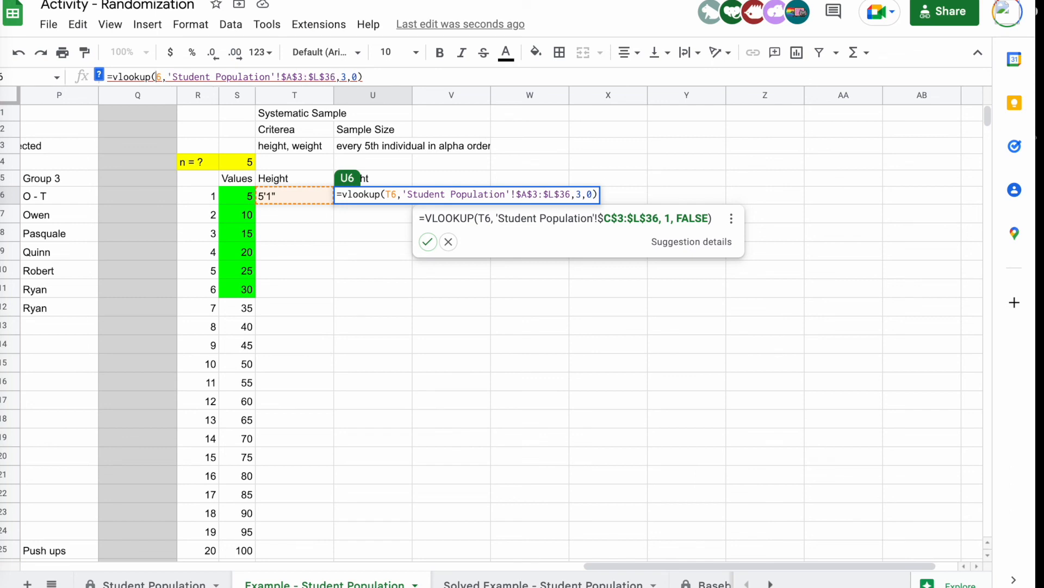
pyautogui.click(239, 196)
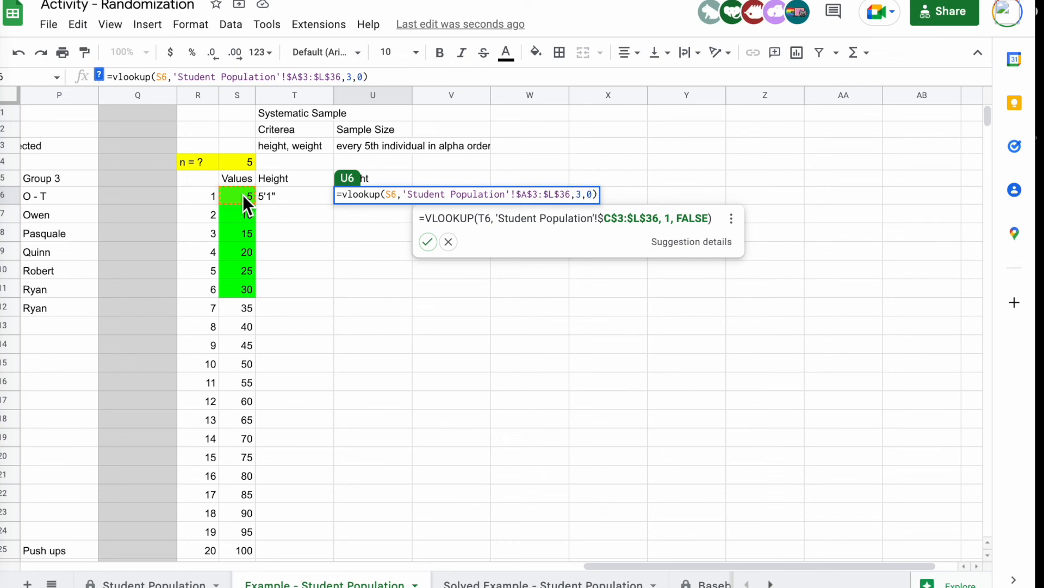
pyautogui.doubleClick(348, 77)
pyautogui.write('4')
pyautogui.press('Return')
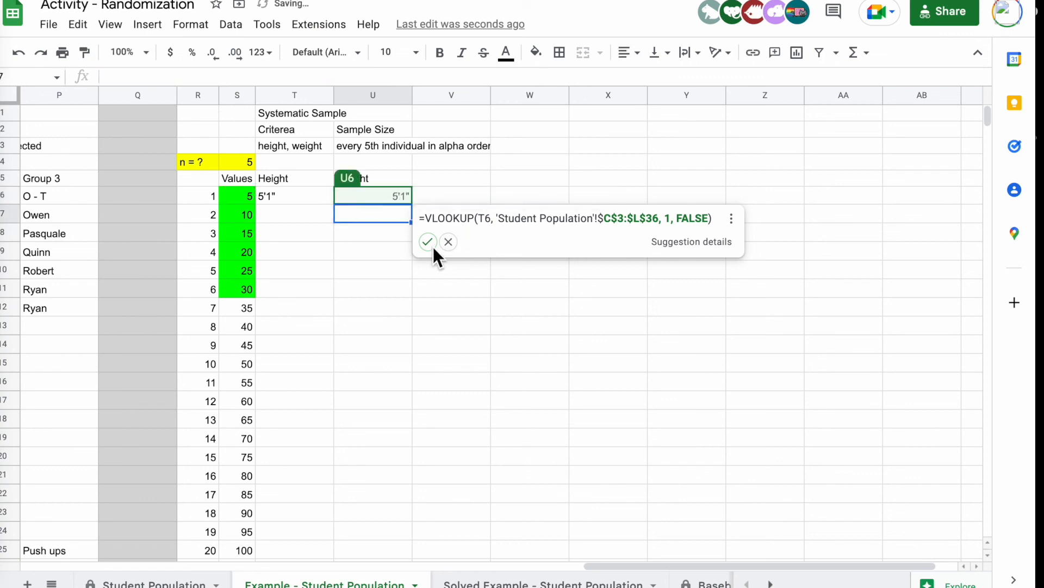
# Try the suggested VLOOKUP over $C$3:$L$36 in U6 with S6 as the search key, and undo these changes
pyautogui.click(428, 243)
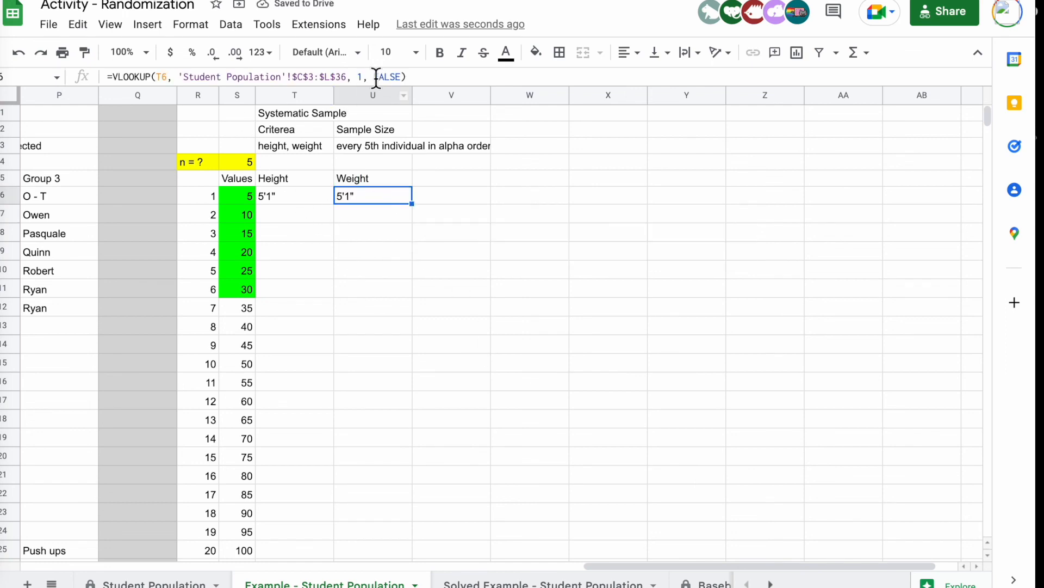
pyautogui.click(164, 77)
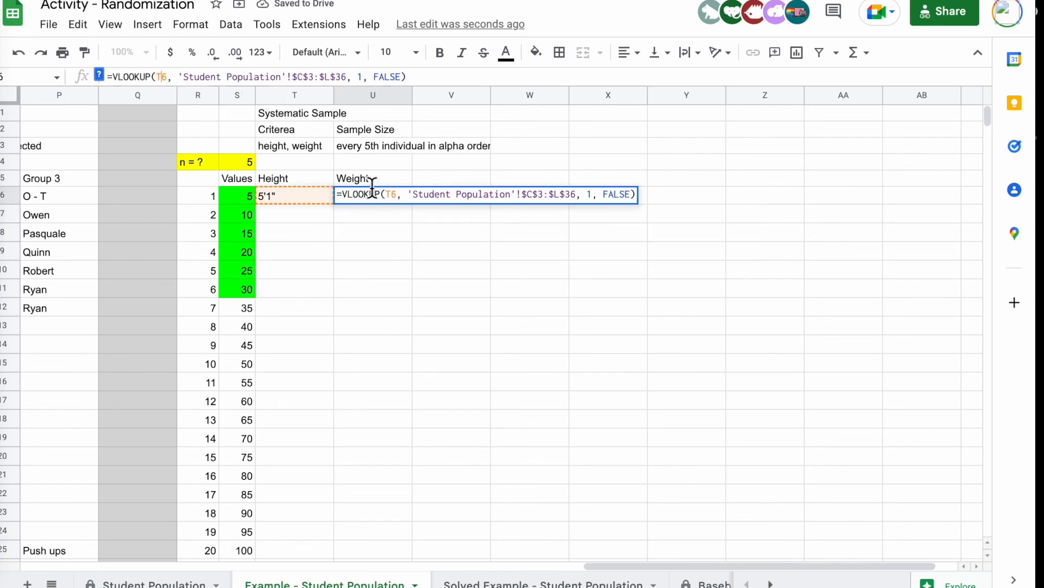
pyautogui.press('BackSpace')
pyautogui.write('S')
pyautogui.press('Right')
pyautogui.press('Right')
pyautogui.press('Right')
pyautogui.press('Right')
pyautogui.press('Right')
pyautogui.press('Right')
pyautogui.press('Right')
pyautogui.press('Right')
pyautogui.press('Right')
pyautogui.press('Right')
pyautogui.press('Right')
pyautogui.press('Right')
pyautogui.press('Right')
pyautogui.press('Right')
pyautogui.press('Right')
pyautogui.press('Right')
pyautogui.press('Right')
pyautogui.press('Right')
pyautogui.press('Right')
pyautogui.press('Right')
pyautogui.press('Right')
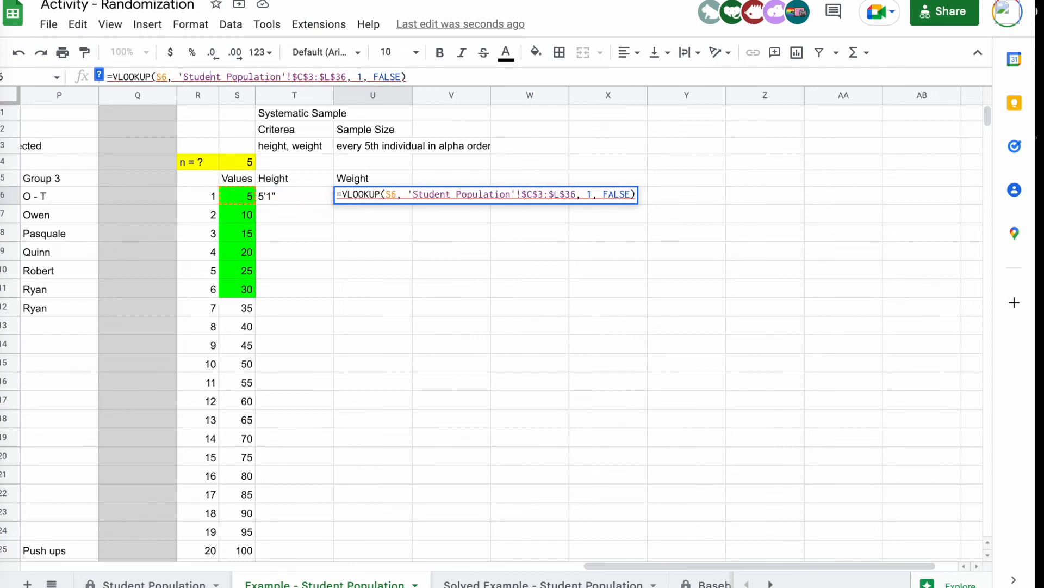
pyautogui.press('Right')
pyautogui.press('Right')
pyautogui.press('Right')
pyautogui.press('Right')
pyautogui.press('Right')
pyautogui.press('Right')
pyautogui.press('Right')
pyautogui.press('Right')
pyautogui.press('Right')
pyautogui.press('Right')
pyautogui.press('Right')
pyautogui.press('Right')
pyautogui.press('Right')
pyautogui.press('Right')
pyautogui.press('Right')
pyautogui.press('Right')
pyautogui.press('Return')
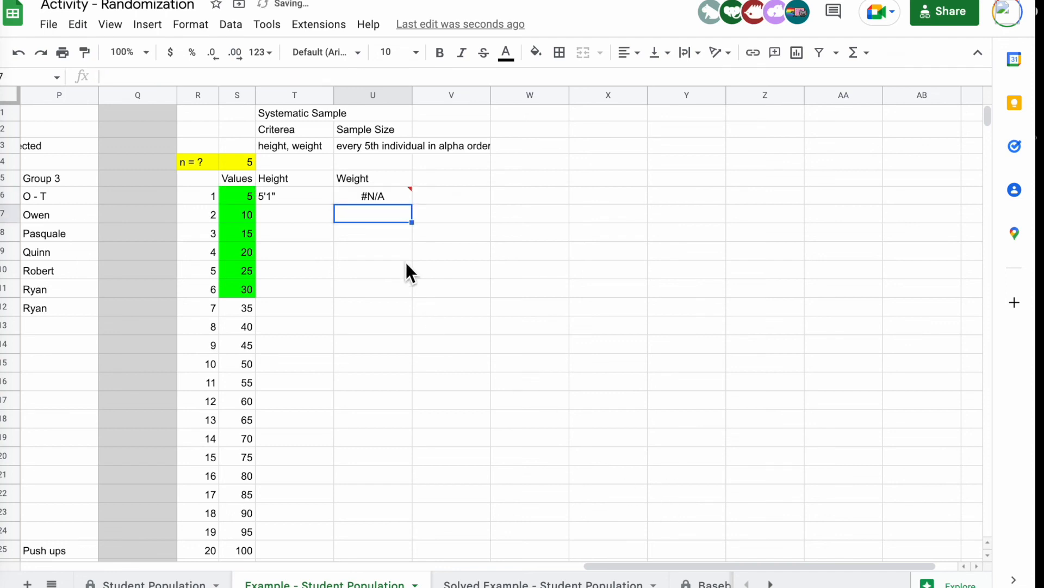
pyautogui.hotkey('ctrl', 'z')
pyautogui.click(380, 196)
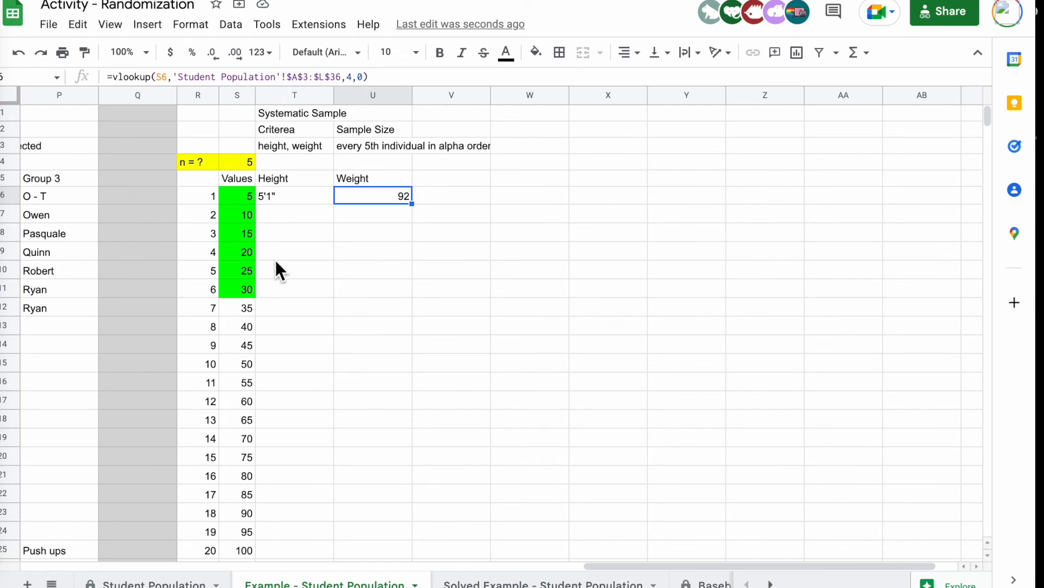
# Fill the height and weight formulas from T6:U6 down to row 22
pyautogui.click(296, 199)
pyautogui.moveTo(290, 195)
pyautogui.mouseDown()
pyautogui.moveTo(403, 199)
pyautogui.moveTo(404, 290)
pyautogui.mouseUp()
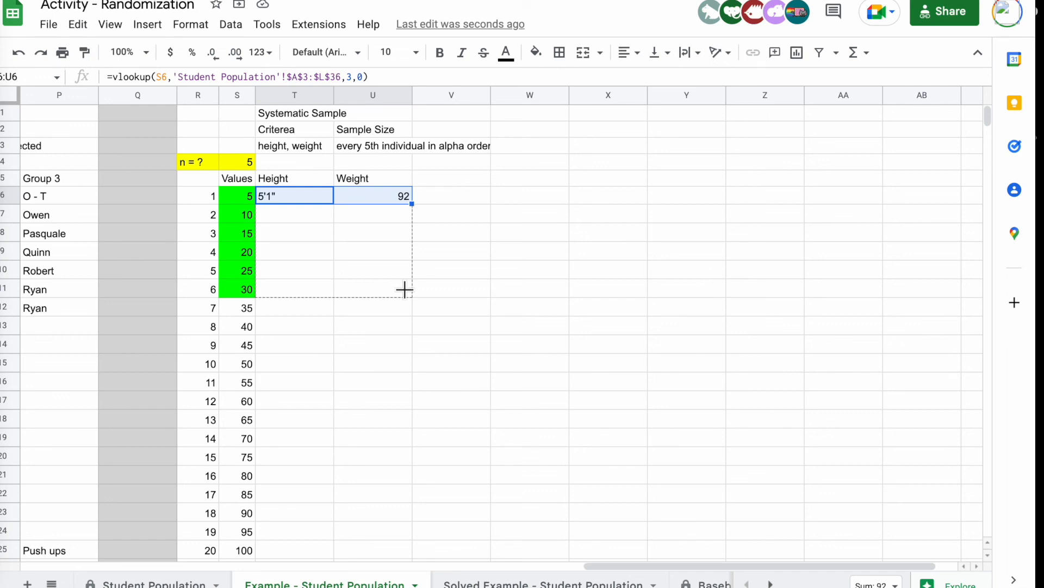
pyautogui.moveTo(404, 289); pyautogui.dragTo(390, 491)
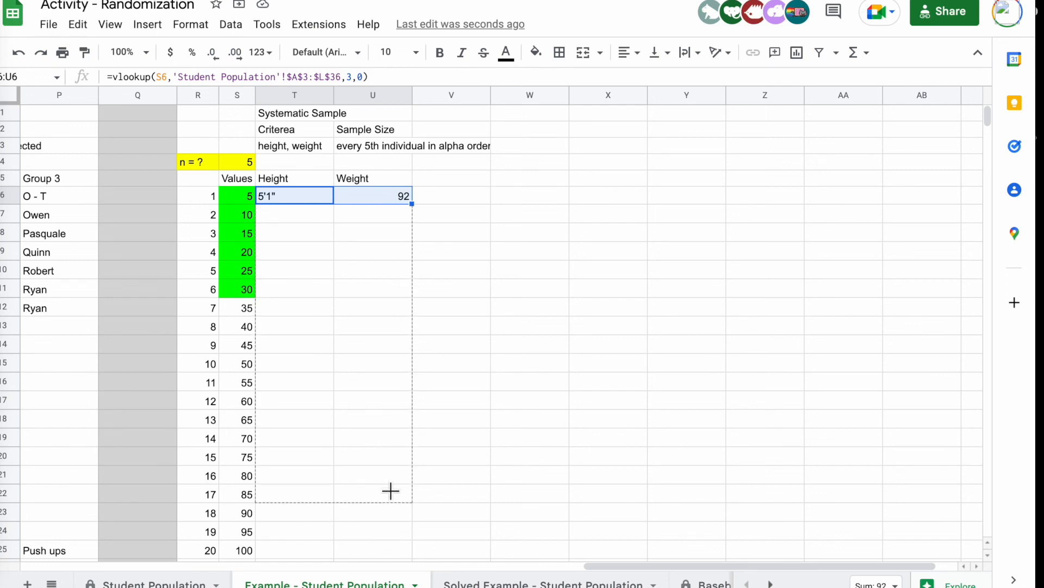
pyautogui.moveTo(394, 493); pyautogui.dragTo(395, 494)
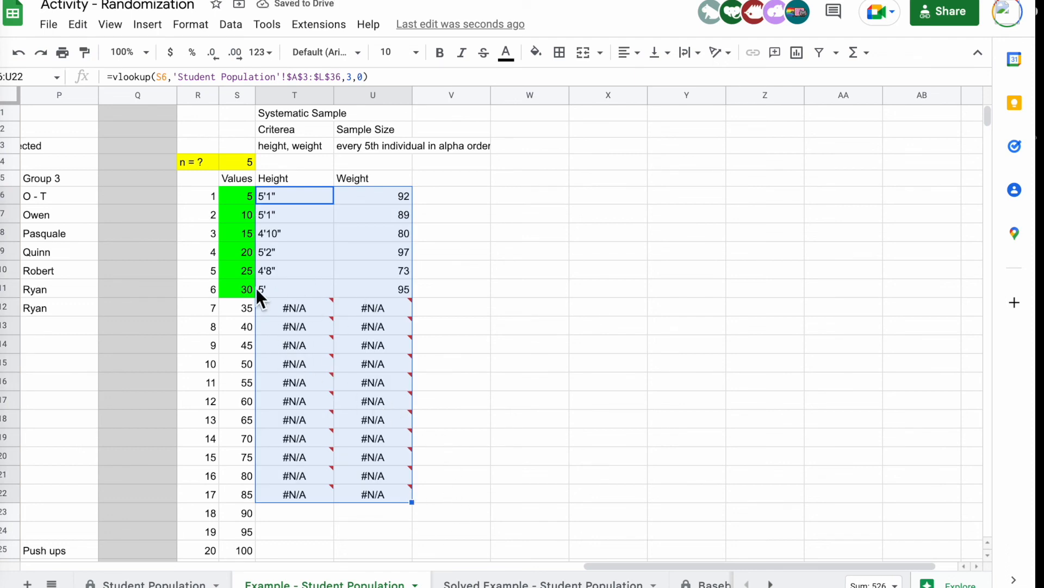
pyautogui.moveTo(347, 338)
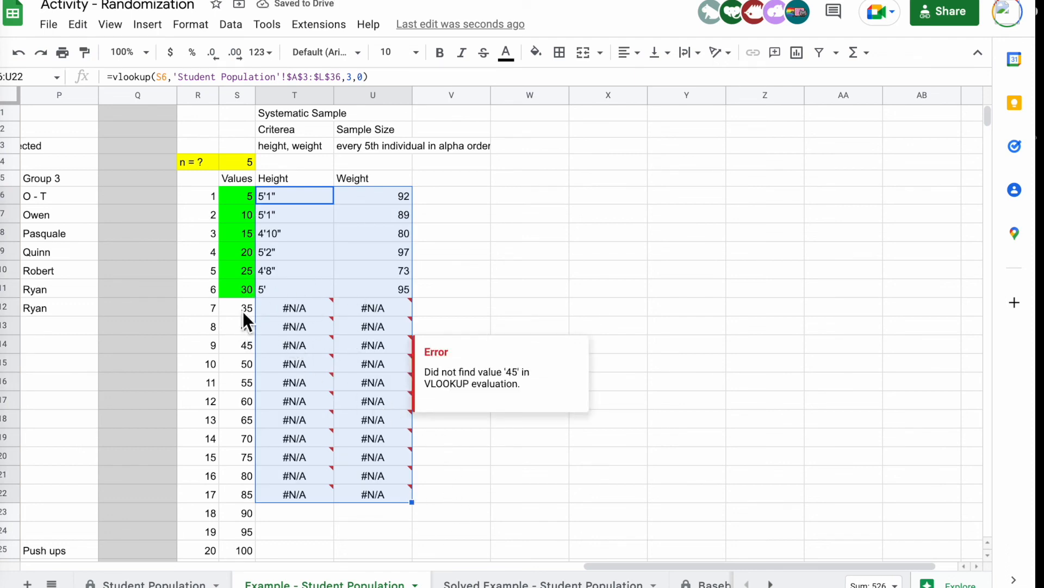
pyautogui.moveTo(347, 311)
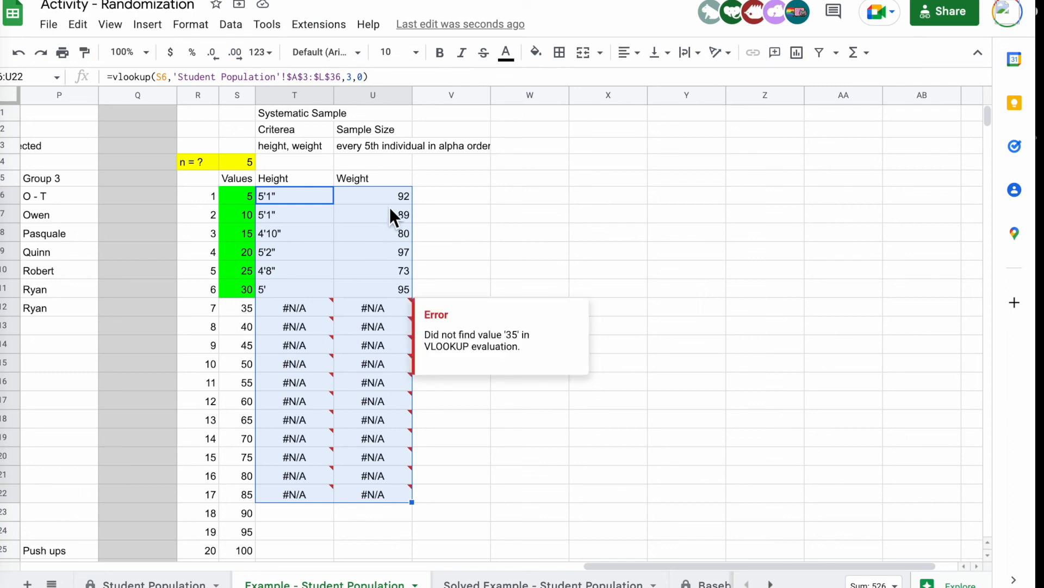
# Set the systematic sampling interval n in S4 to 2
pyautogui.moveTo(289, 191); pyautogui.dragTo(379, 286)
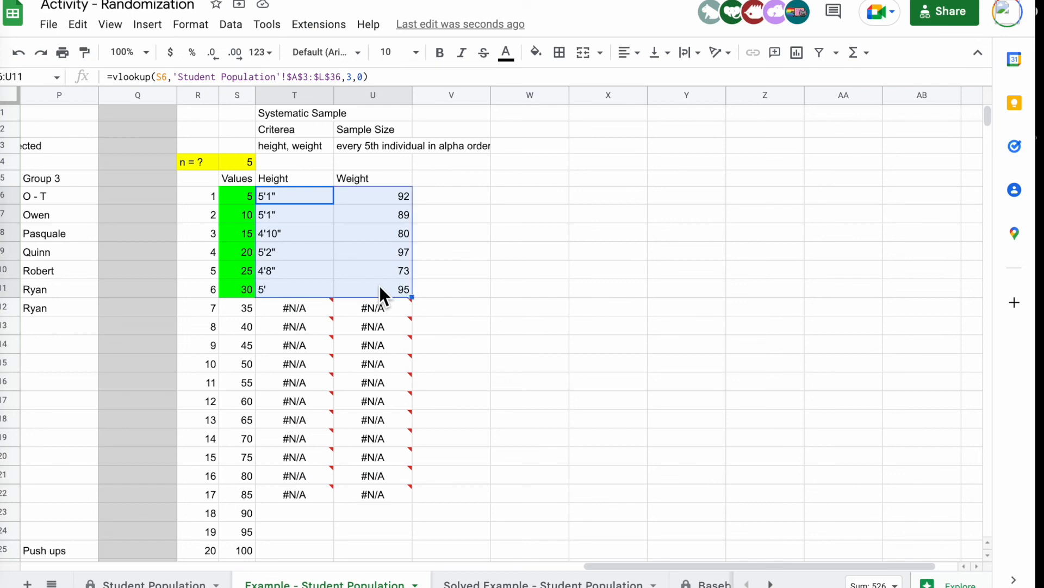
pyautogui.click(246, 156)
pyautogui.write('2')
pyautogui.press('Return')
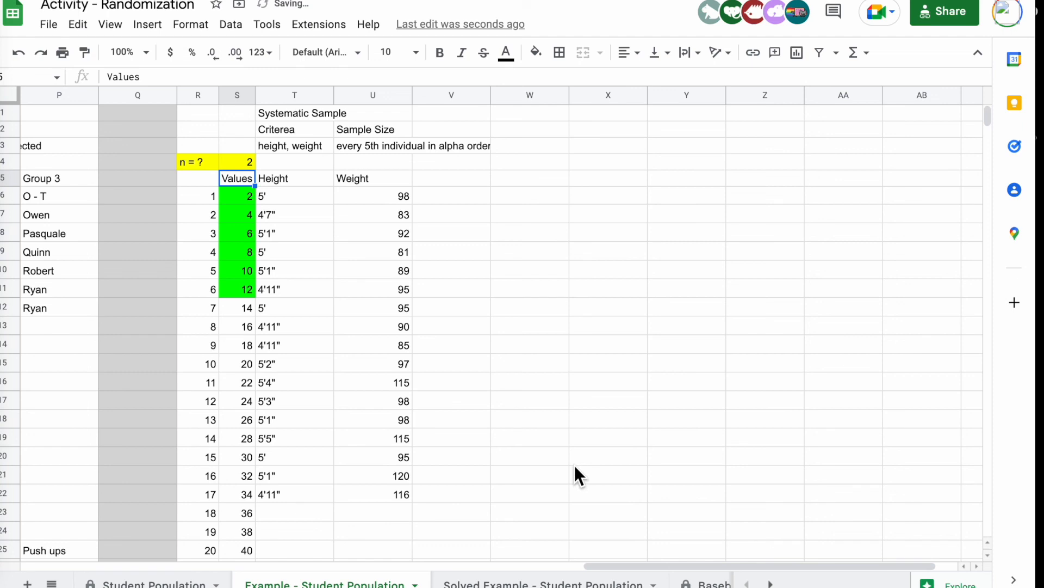
pyautogui.press('Delete')
pyautogui.hotkey('ctrl', 'z')
# Try sampling intervals of 34 and 8 for n in S4, undoing each change
pyautogui.click(247, 162)
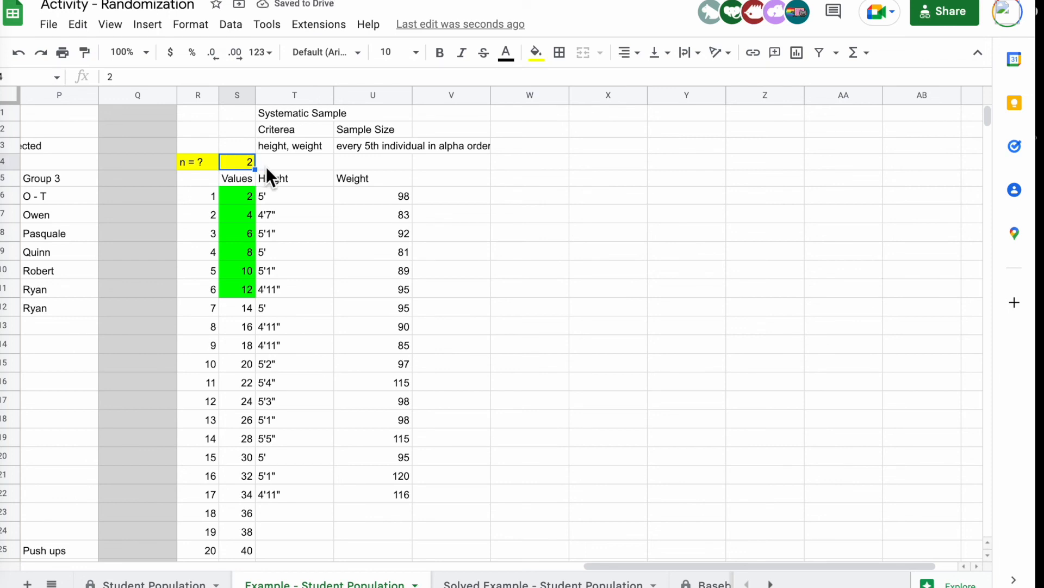
pyautogui.write('34')
pyautogui.click(525, 214)
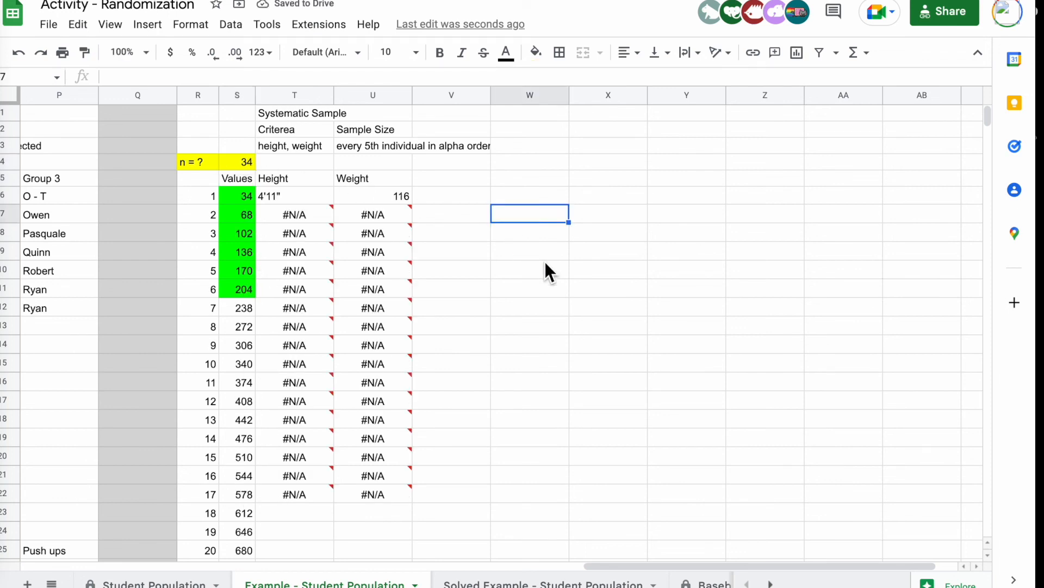
pyautogui.hotkey('ctrl', 'z')
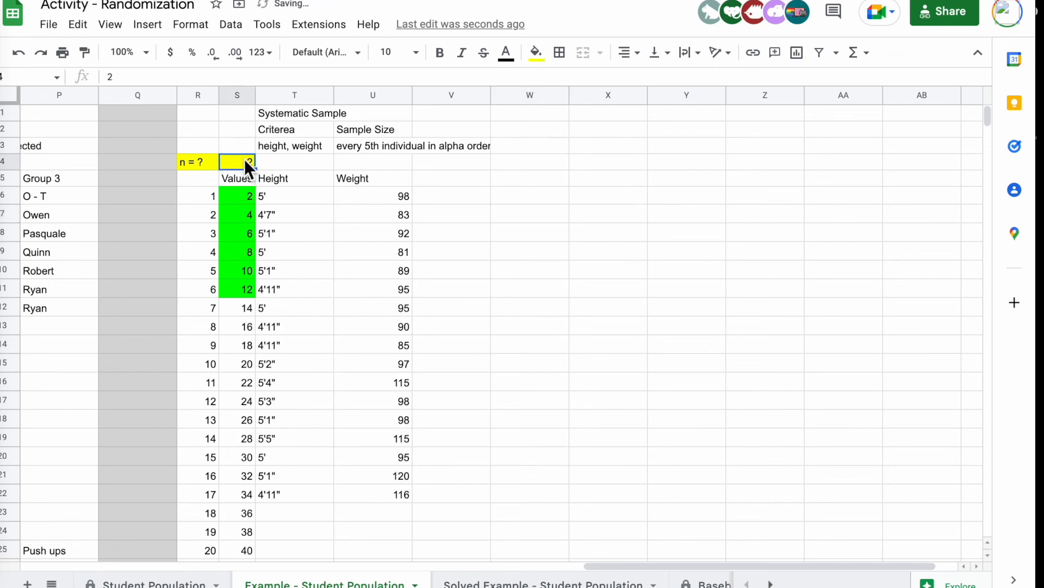
pyautogui.write('8')
pyautogui.press('Return')
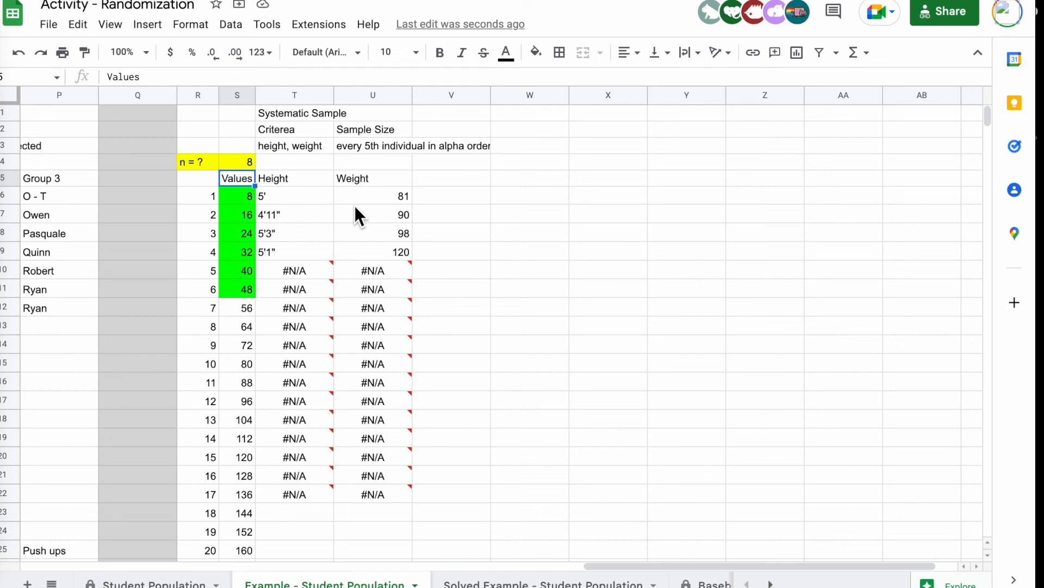
pyautogui.hotkey('ctrl', 'z')
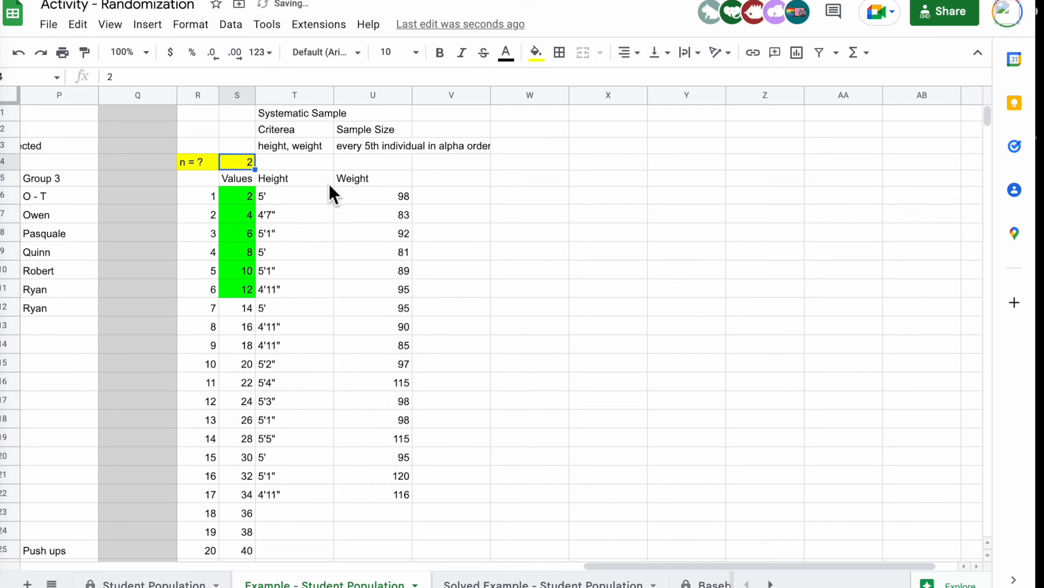
# Set the systematic sampling interval n in S4 to 5
pyautogui.write('5')
pyautogui.click(514, 214)
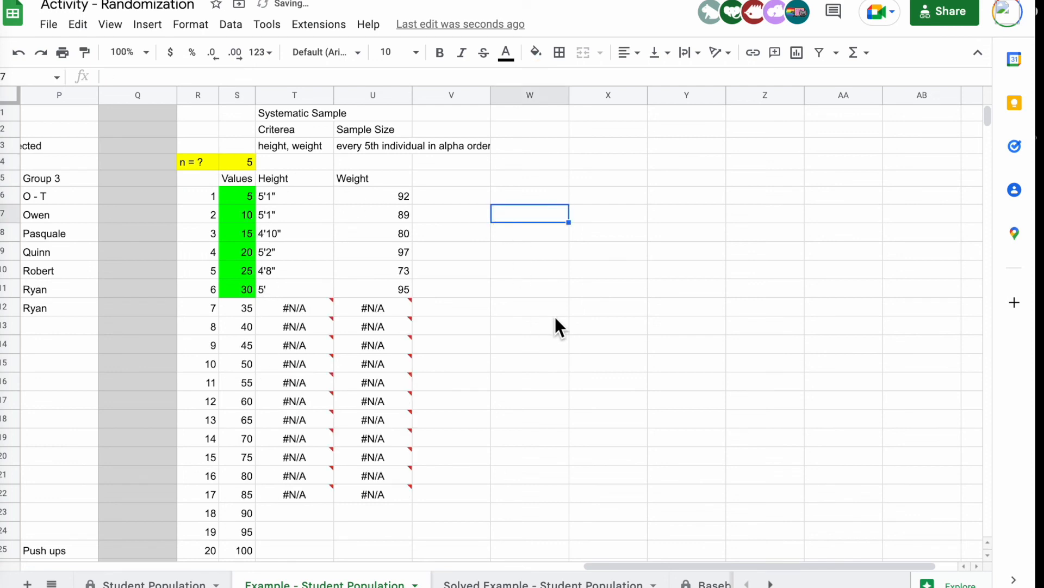